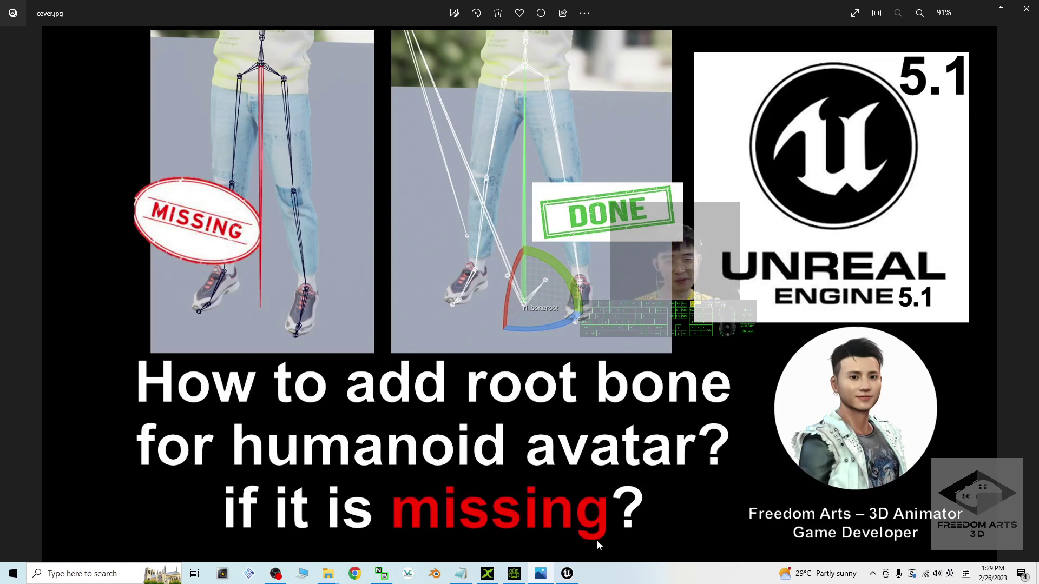
# Switch to Unreal Engine, bring up the skeleton of Model02_NoRootBone and select its Hips bone in the preview.
pyautogui.click(567, 575)
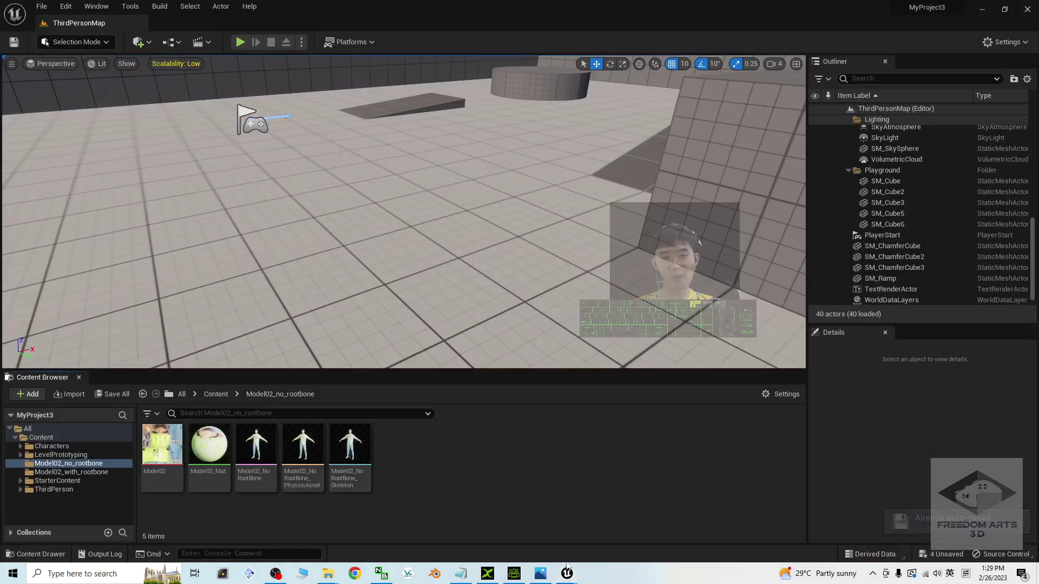
pyautogui.moveTo(567, 570)
pyautogui.click(655, 528)
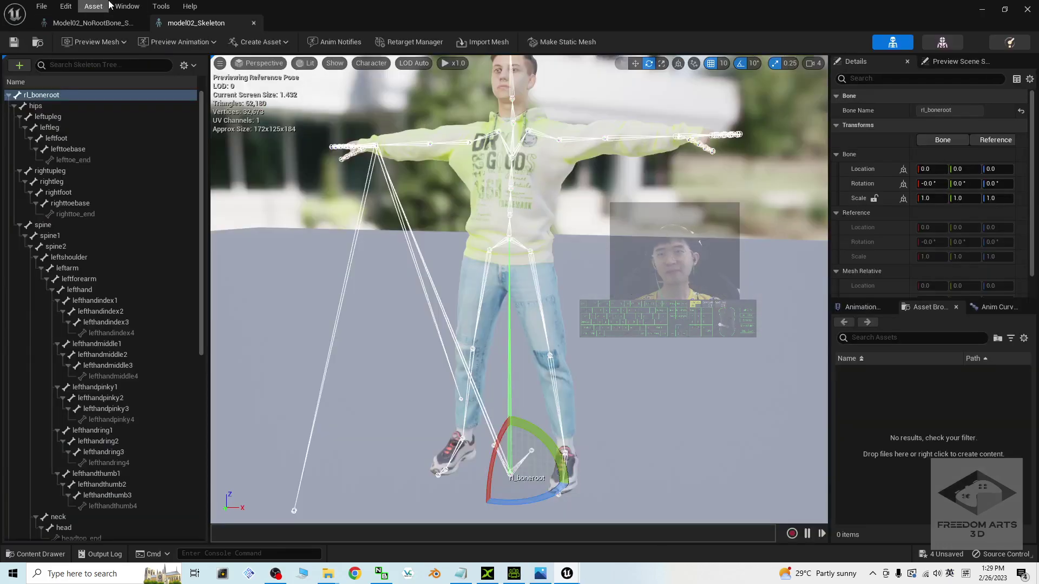
pyautogui.click(108, 22)
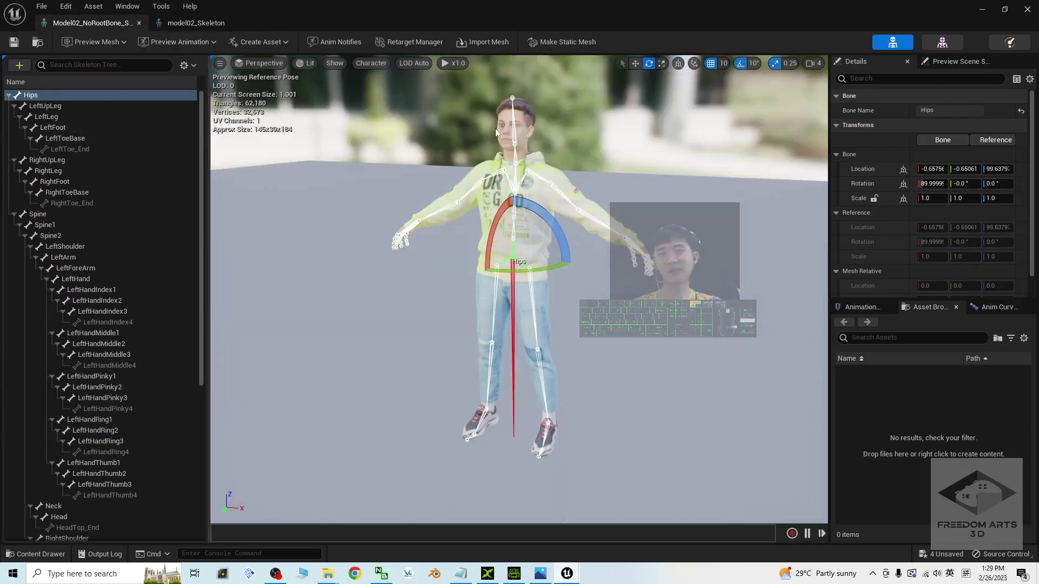
pyautogui.click(608, 329)
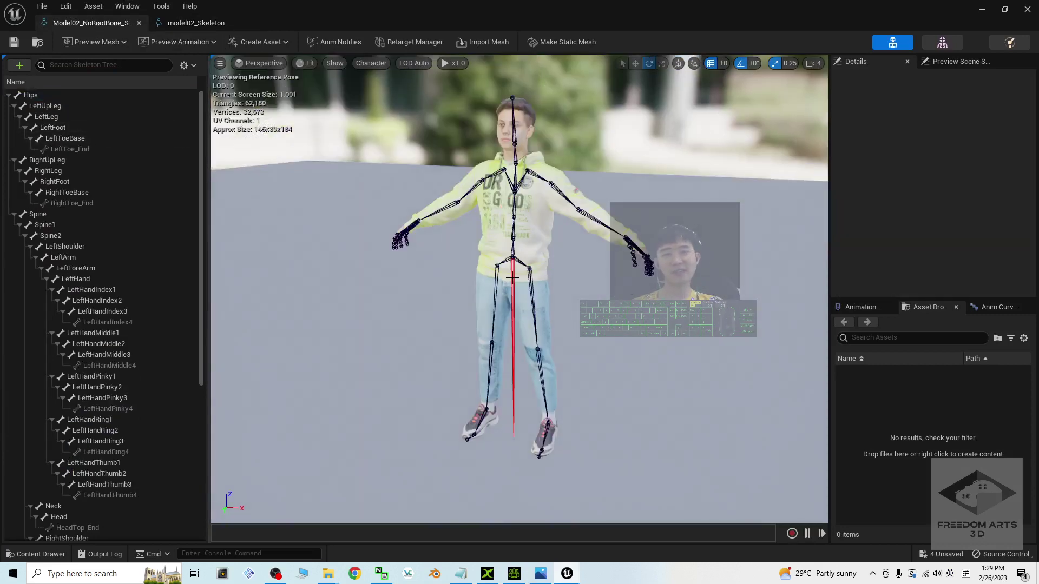
pyautogui.click(511, 277)
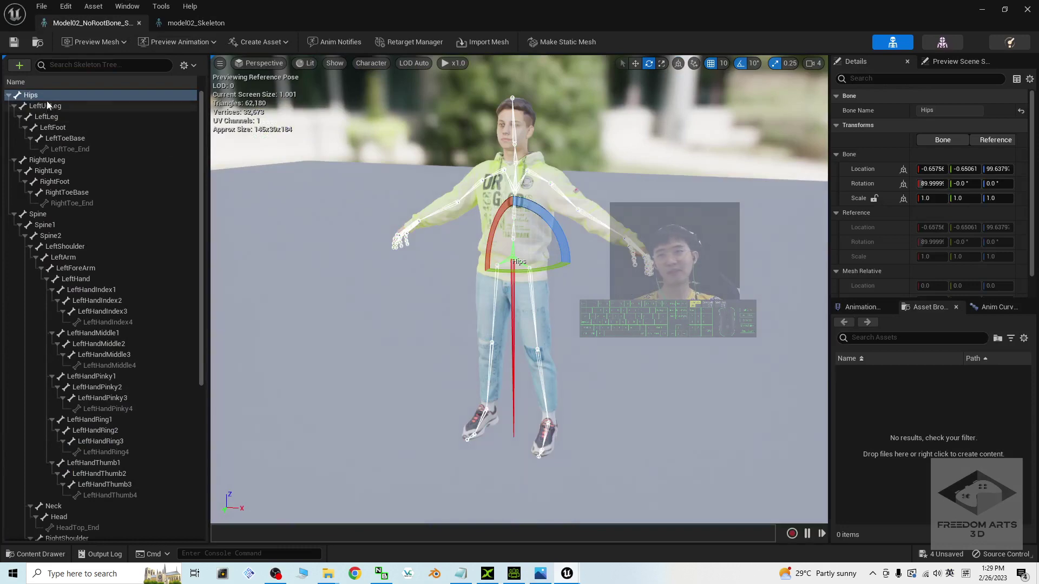
# Examine the Hips bone of the Model02_NoRootBone skeleton in the preview and the bone hierarchy to check for a root bone.
pyautogui.scroll(5, 563, 286)
pyautogui.click(563, 286)
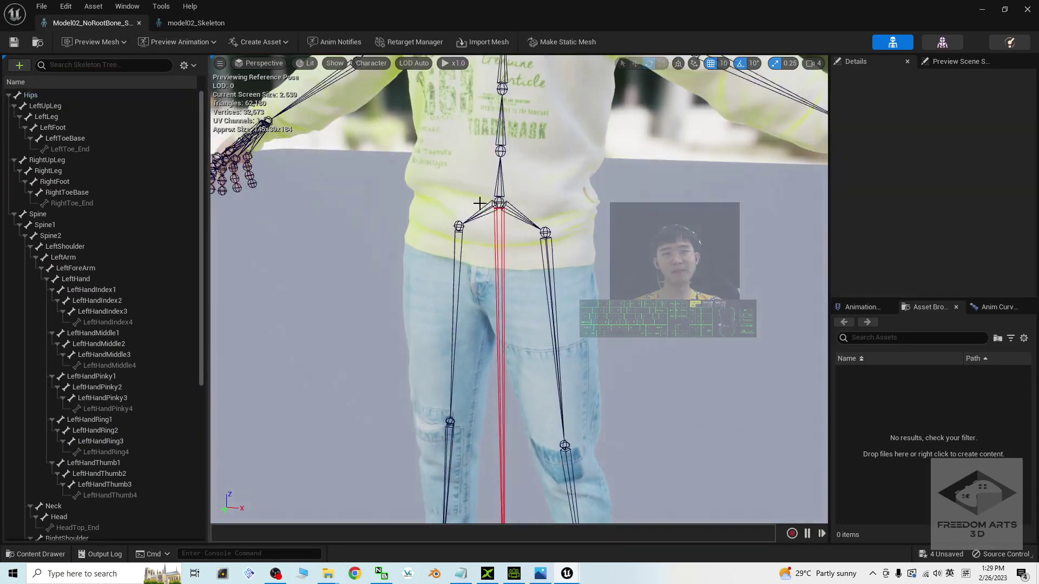
pyautogui.click(498, 192)
pyautogui.scroll(-5, 514, 227)
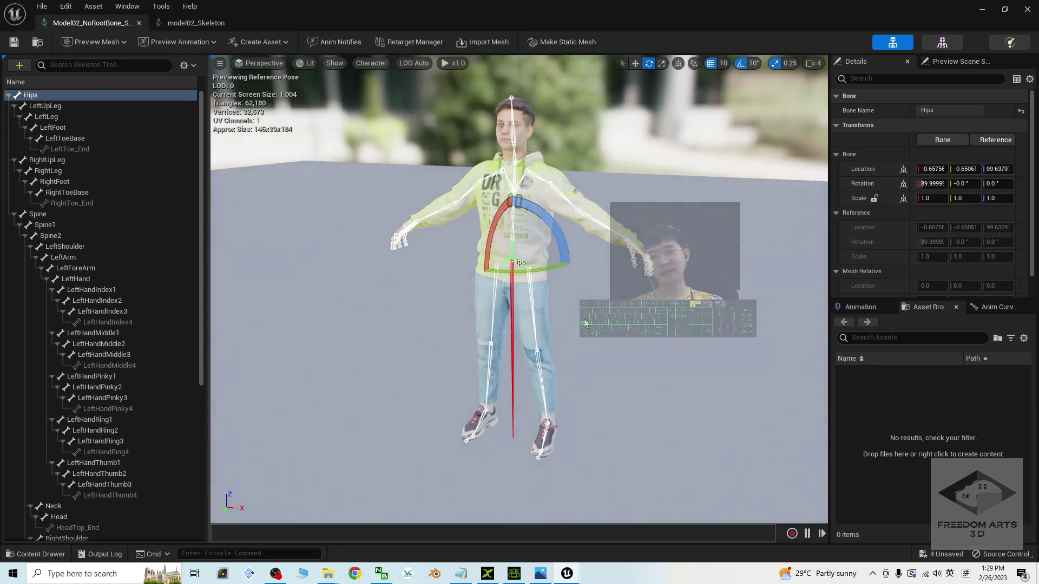
pyautogui.scroll(4, 517, 313)
pyautogui.scroll(-2, 528, 329)
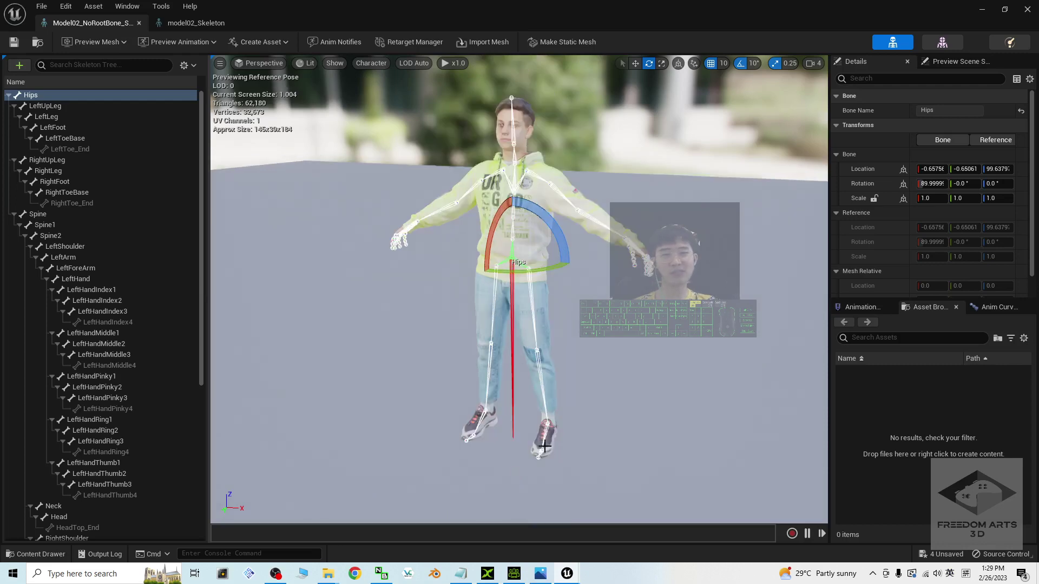
pyautogui.scroll(-3, 541, 446)
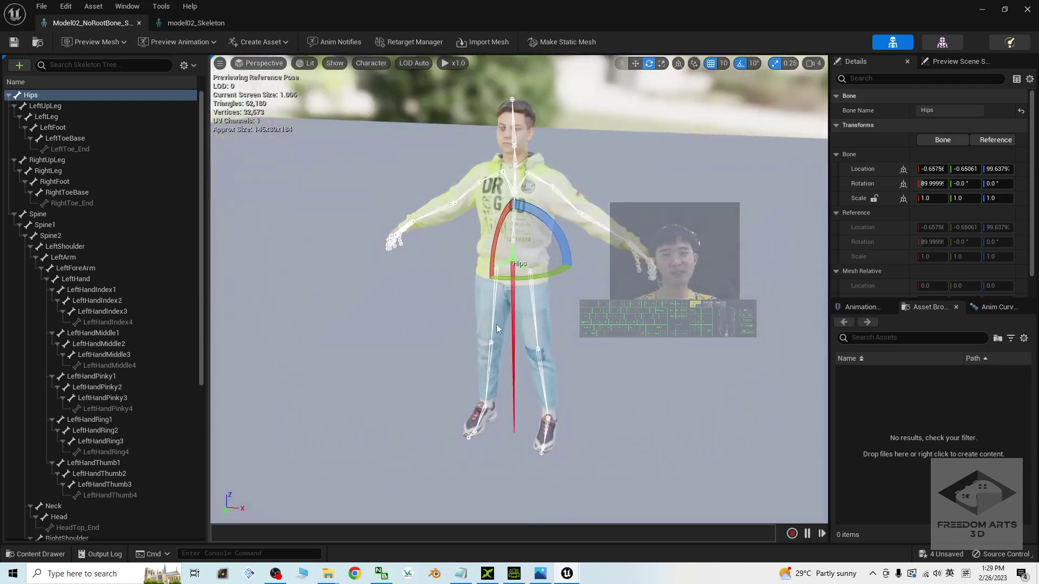
pyautogui.scroll(3, 629, 282)
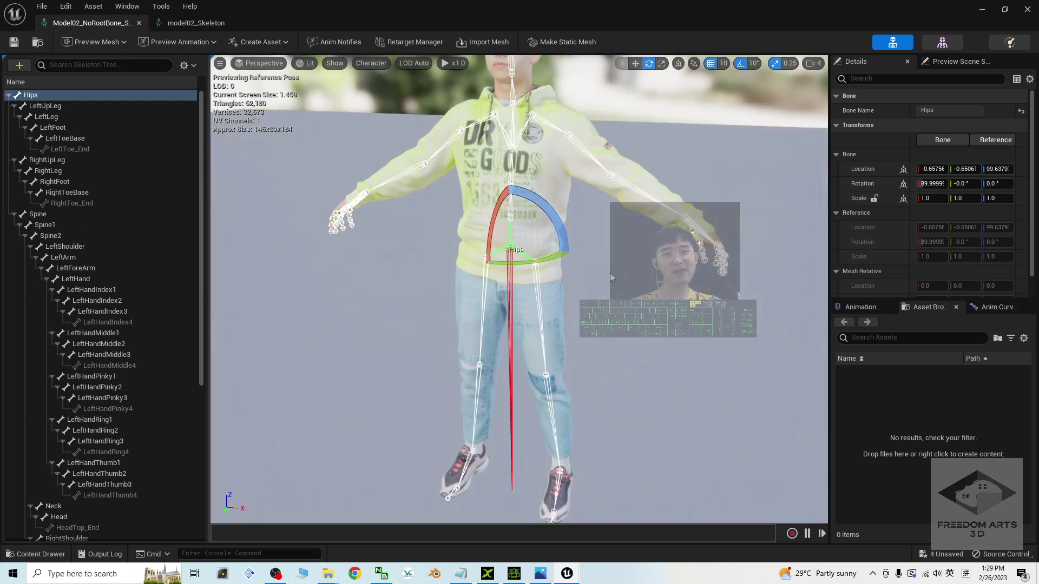
pyautogui.click(677, 334)
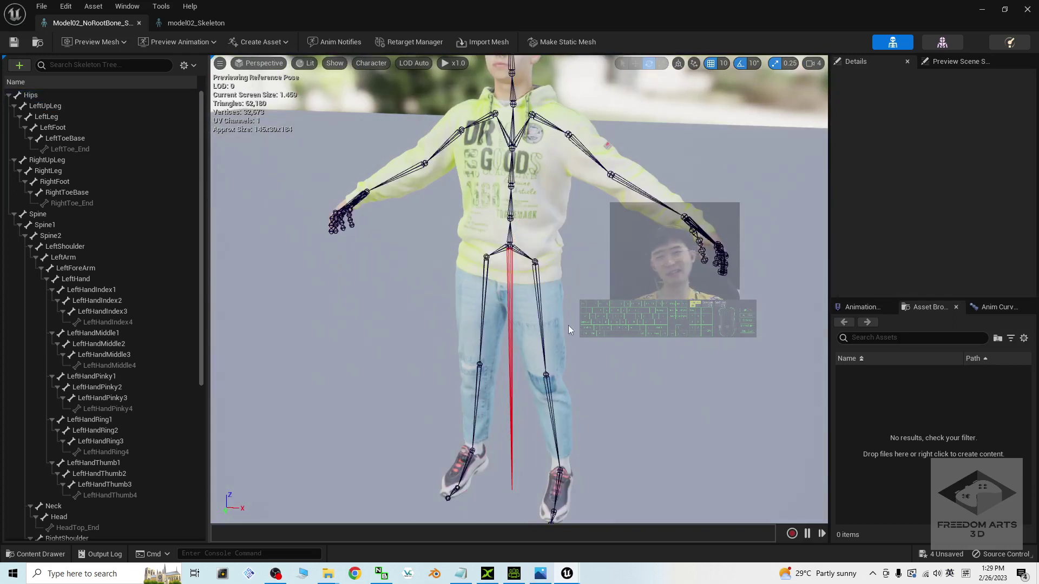
pyautogui.click(511, 271)
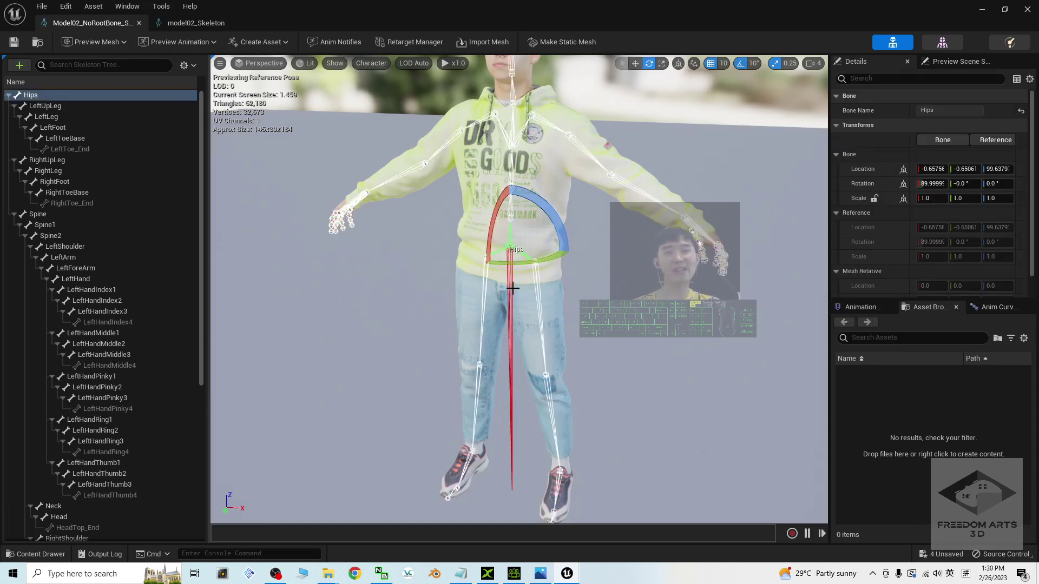
pyautogui.click(520, 375)
pyautogui.click(31, 97)
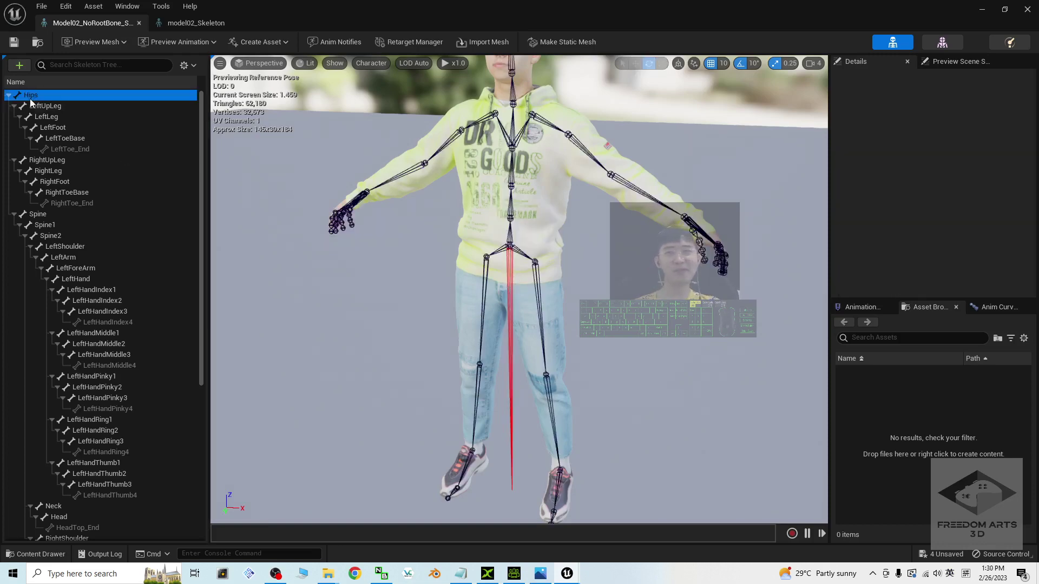
# Bring up model02_Skeleton for comparison and select its rl_boneroot bone in the preview.
pyautogui.click(192, 23)
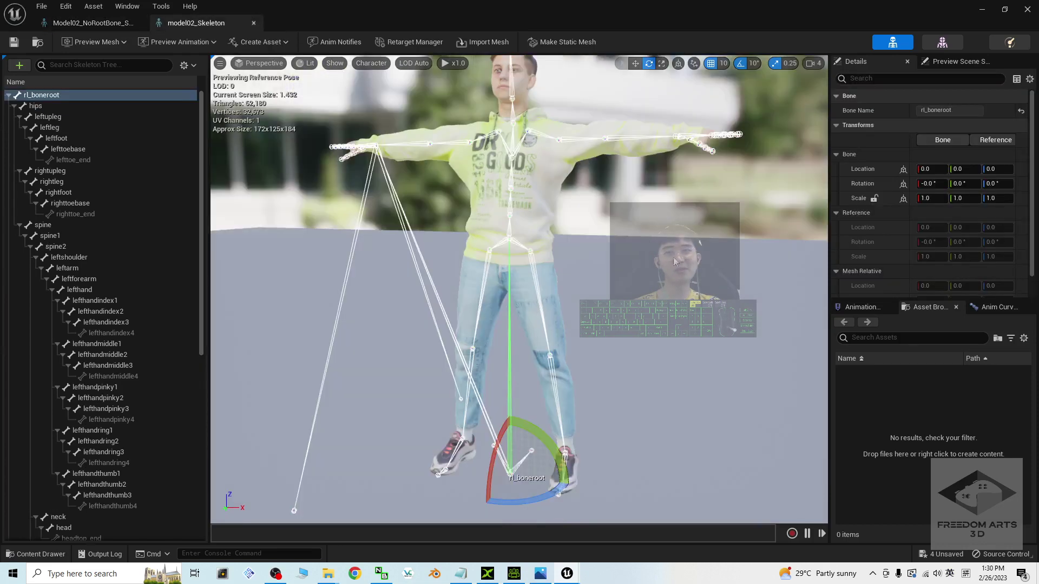
pyautogui.scroll(5, 545, 311)
pyautogui.scroll(-5, 535, 357)
pyautogui.click(528, 378)
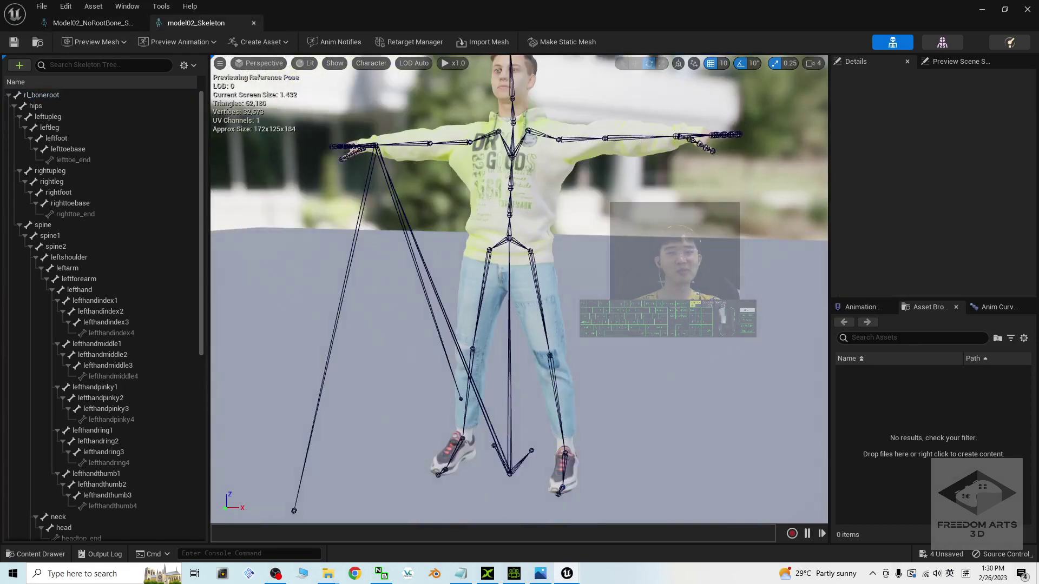
pyautogui.click(511, 257)
pyautogui.click(647, 359)
pyautogui.click(512, 448)
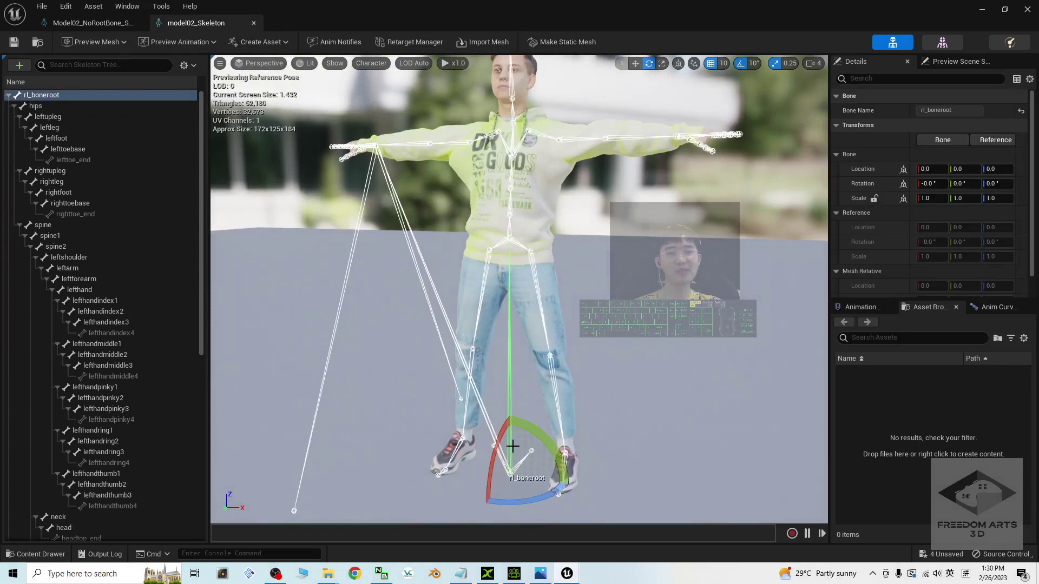
# Examine the rl_boneroot bone between the avatar's feet and its connection to the hips from several angles and distances.
pyautogui.scroll(4, 686, 324)
pyautogui.scroll(-8, 686, 324)
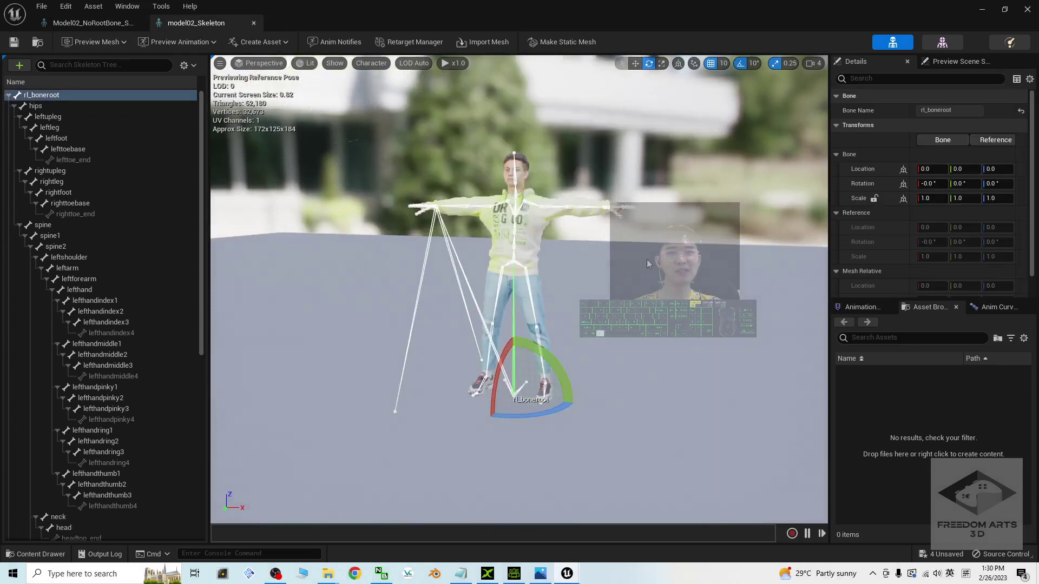
pyautogui.keyDown('alt'); pyautogui.moveTo(686, 324); pyautogui.dragTo(668, 371); pyautogui.keyUp('alt')
pyautogui.scroll(5, 519, 292)
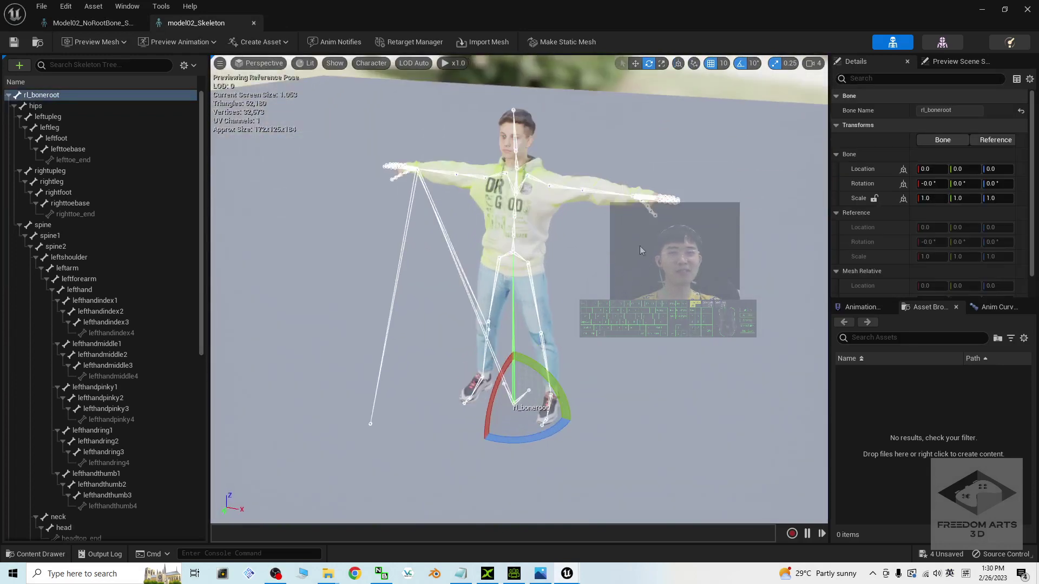
pyautogui.keyDown('alt'); pyautogui.moveTo(639, 345); pyautogui.dragTo(641, 385, button='middle'); pyautogui.keyUp('alt')
pyautogui.keyDown('alt'); pyautogui.moveTo(639, 344); pyautogui.dragTo(673, 332); pyautogui.keyUp('alt')
pyautogui.scroll(-5, 638, 379)
pyautogui.scroll(-1, 621, 387)
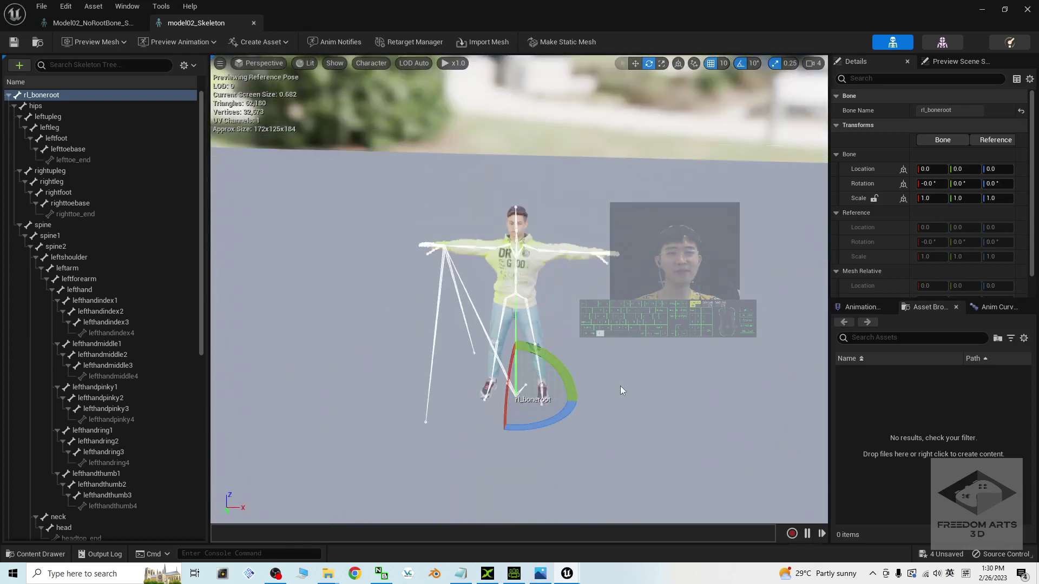
pyautogui.keyDown('alt'); pyautogui.moveTo(624, 366); pyautogui.dragTo(652, 328, button='middle'); pyautogui.keyUp('alt')
pyautogui.scroll(4, 624, 366)
pyautogui.scroll(5, 625, 370)
pyautogui.click(635, 350)
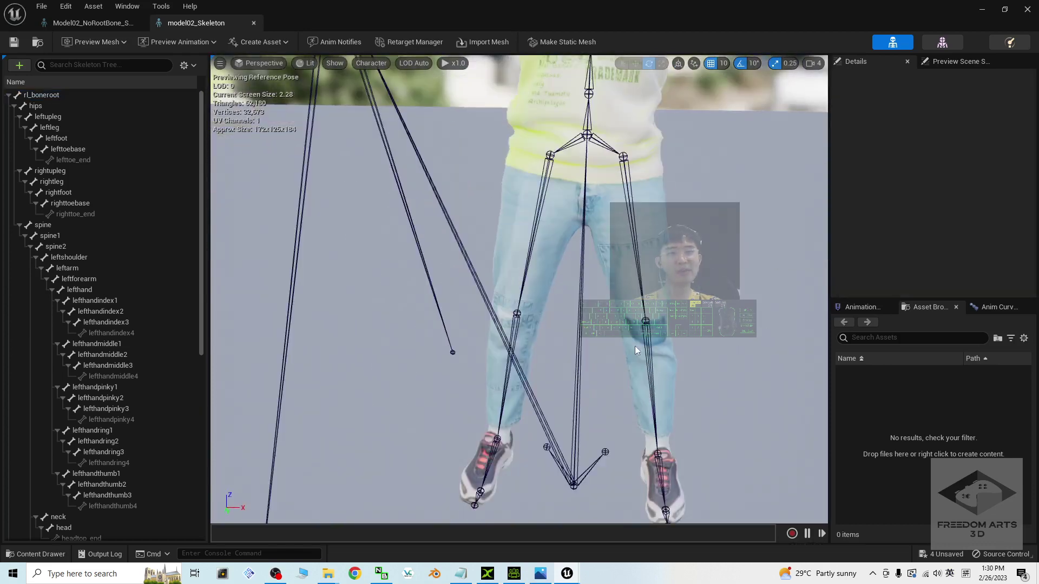
pyautogui.click(578, 373)
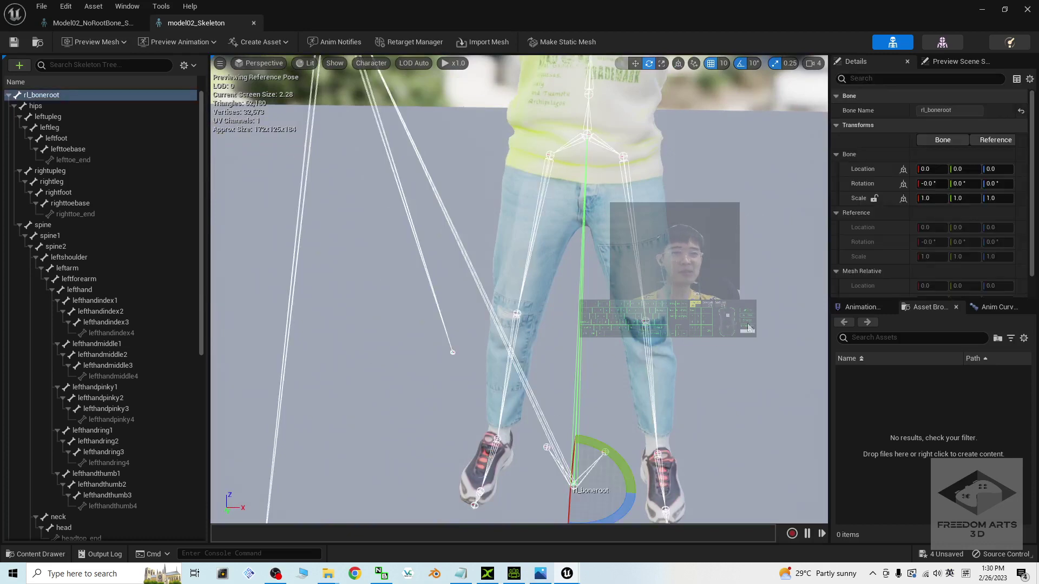
pyautogui.scroll(-3, 748, 327)
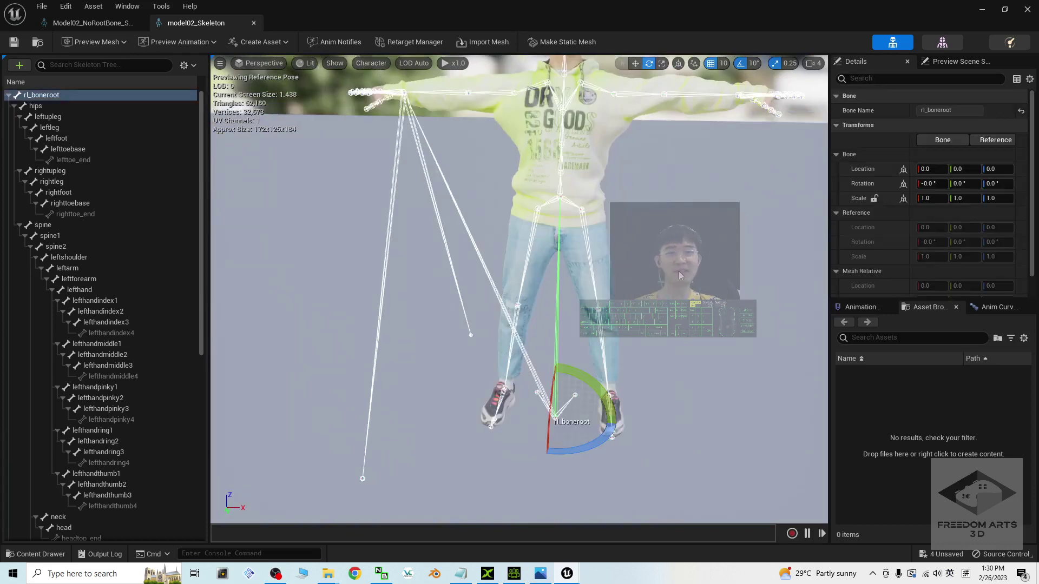
pyautogui.scroll(-3, 679, 286)
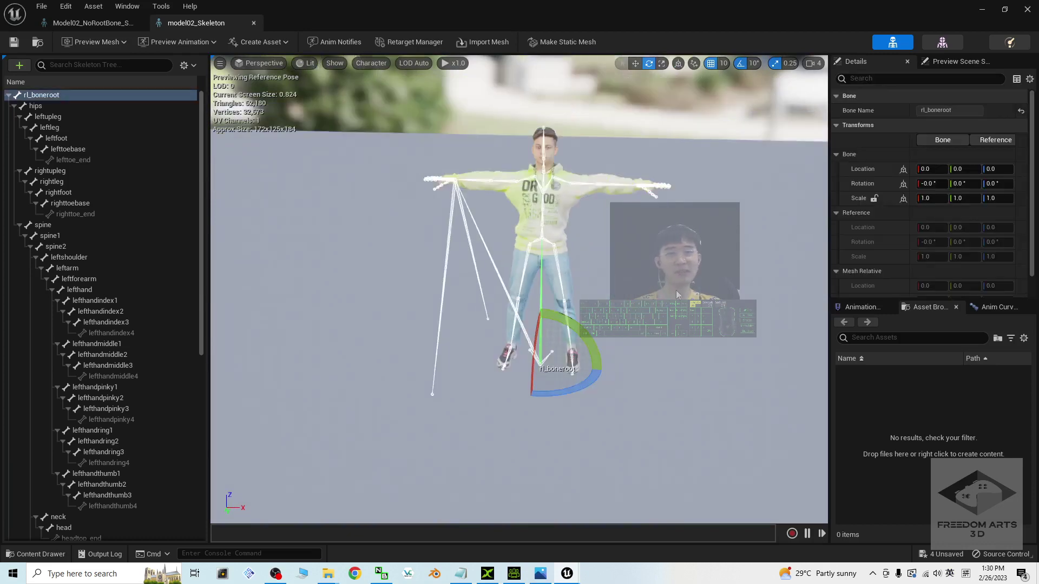
# Minimize the skeleton editor and bring up notes.txt in Notepad, showing its beginning over the level editor.
pyautogui.click(981, 10)
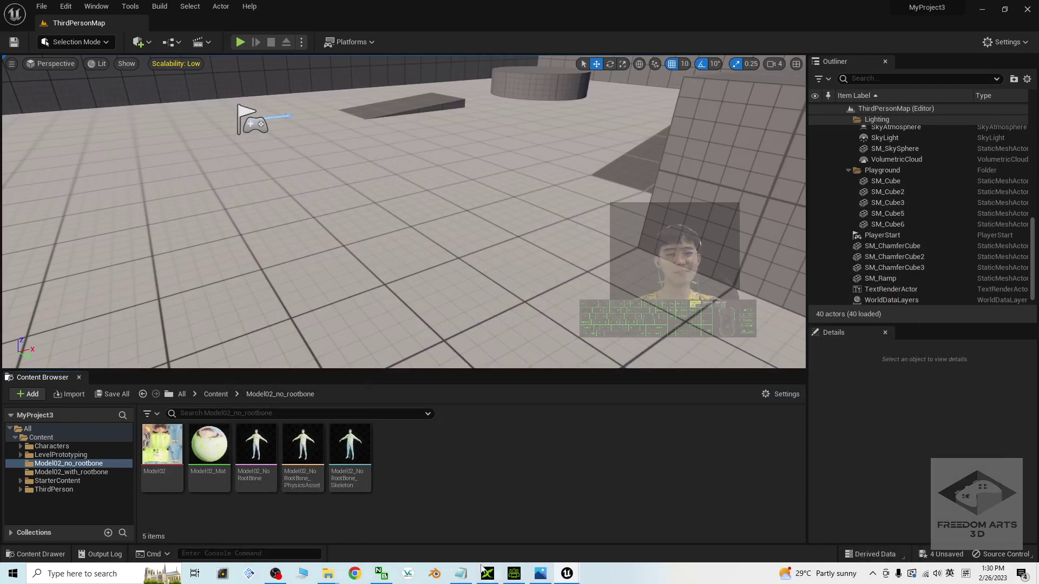
pyautogui.click(460, 574)
pyautogui.moveTo(318, 175); pyautogui.dragTo(598, 199)
pyautogui.scroll(15, 589, 351)
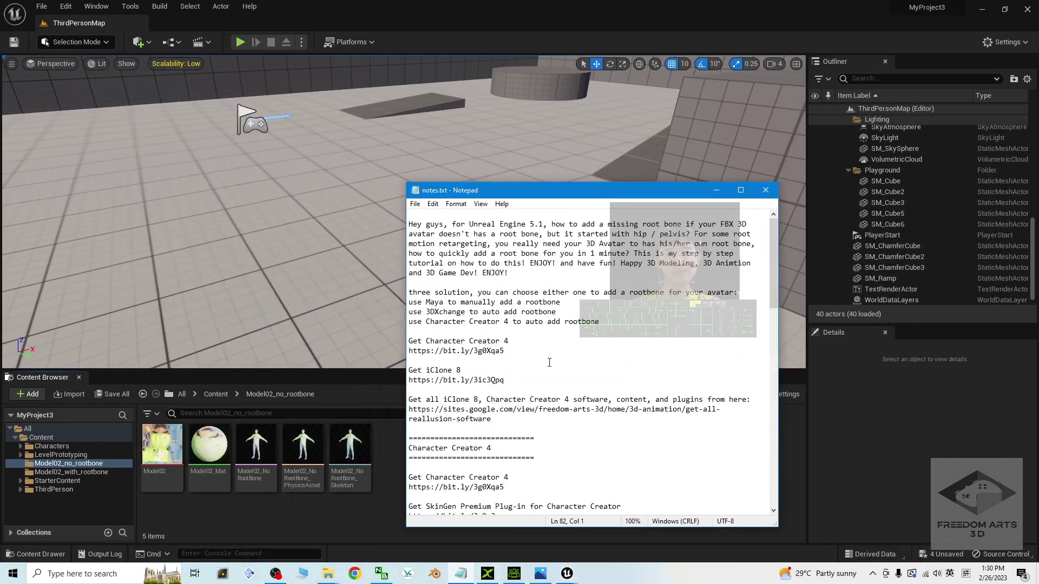
# Read the listed solutions for adding a root bone with Maya, 3DXchange or Character Creator 4 in the notes.
pyautogui.moveTo(413, 293); pyautogui.dragTo(470, 293)
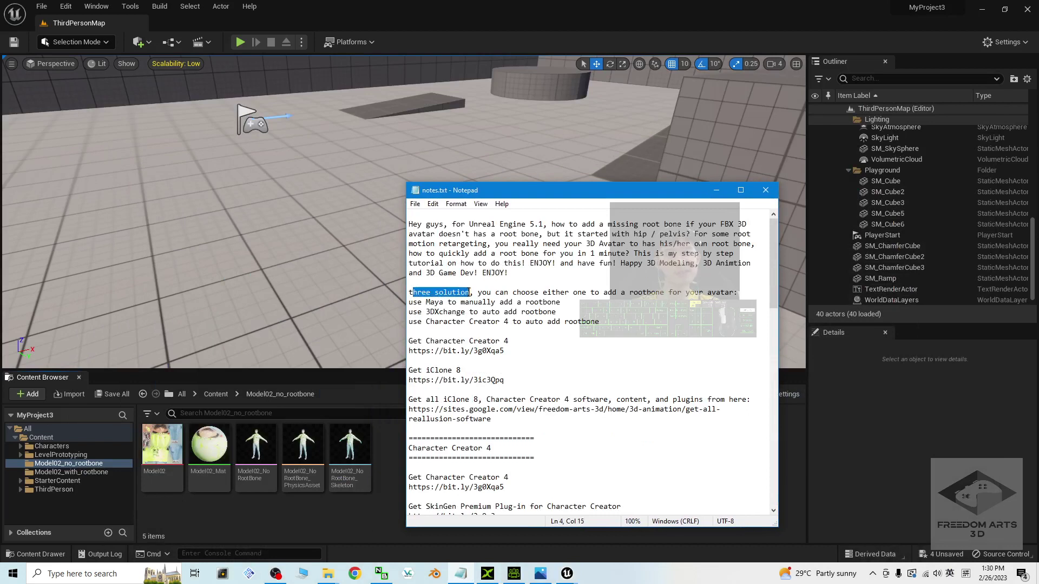
pyautogui.click(614, 300)
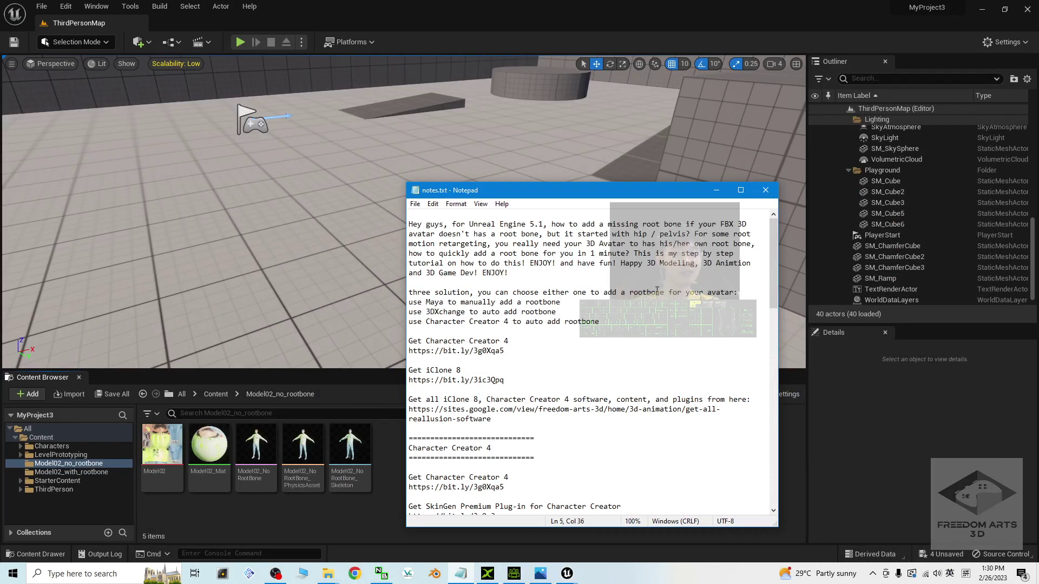
pyautogui.moveTo(640, 292); pyautogui.dragTo(730, 295)
pyautogui.click(696, 322)
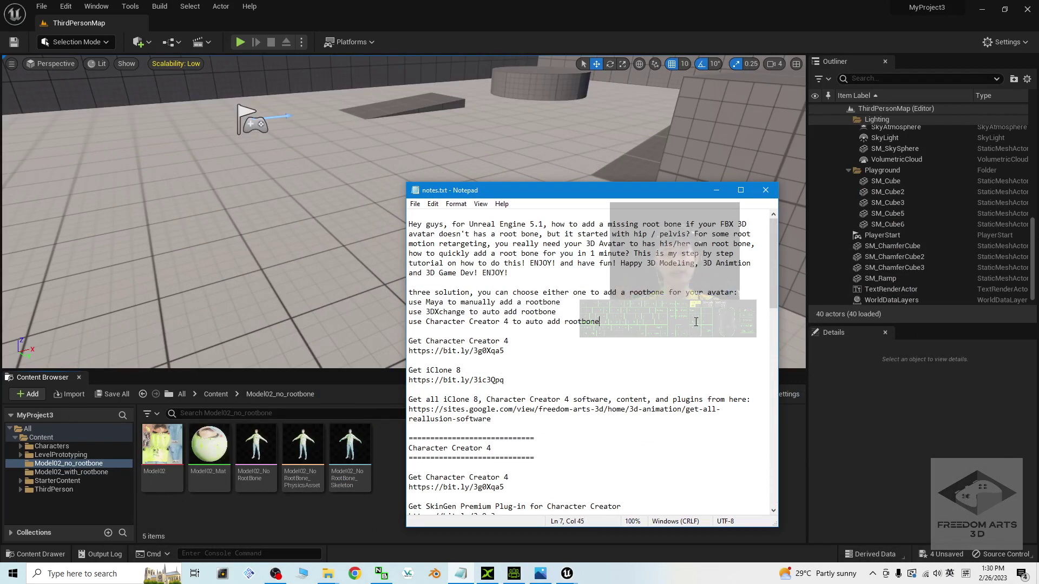
pyautogui.moveTo(426, 302); pyautogui.dragTo(560, 302)
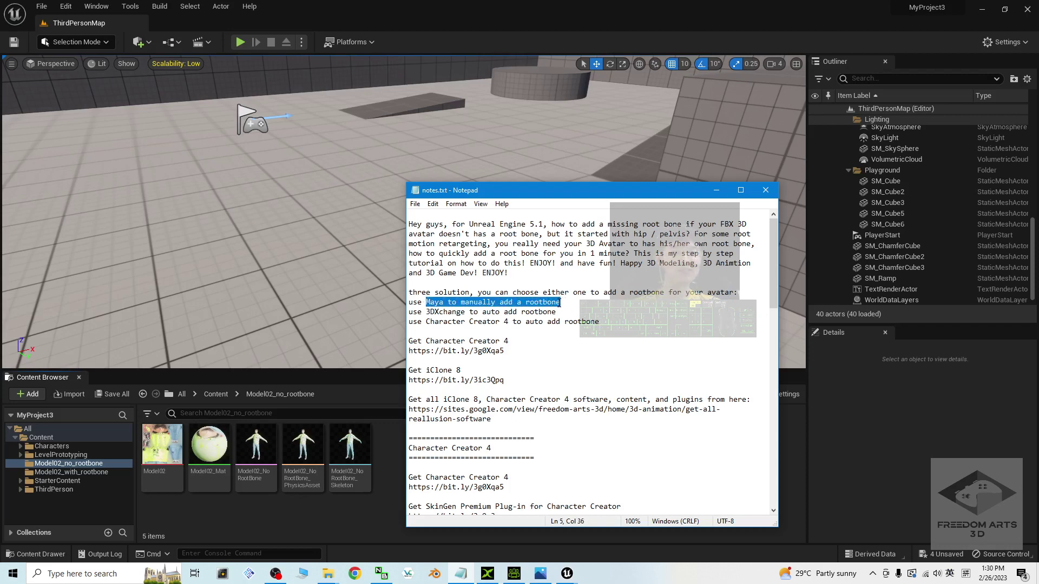
pyautogui.click(575, 302)
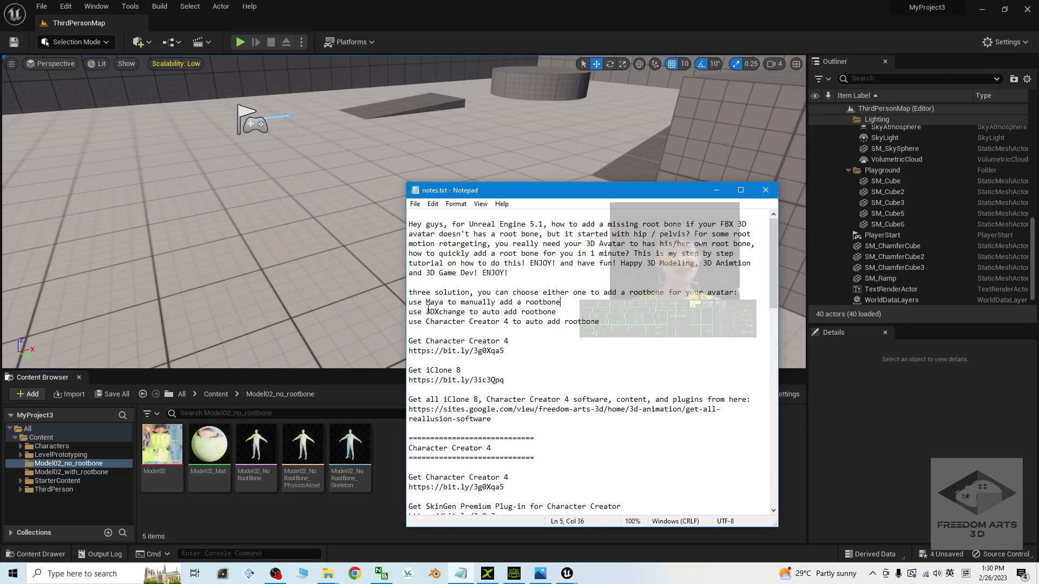
pyautogui.moveTo(411, 313); pyautogui.dragTo(563, 307)
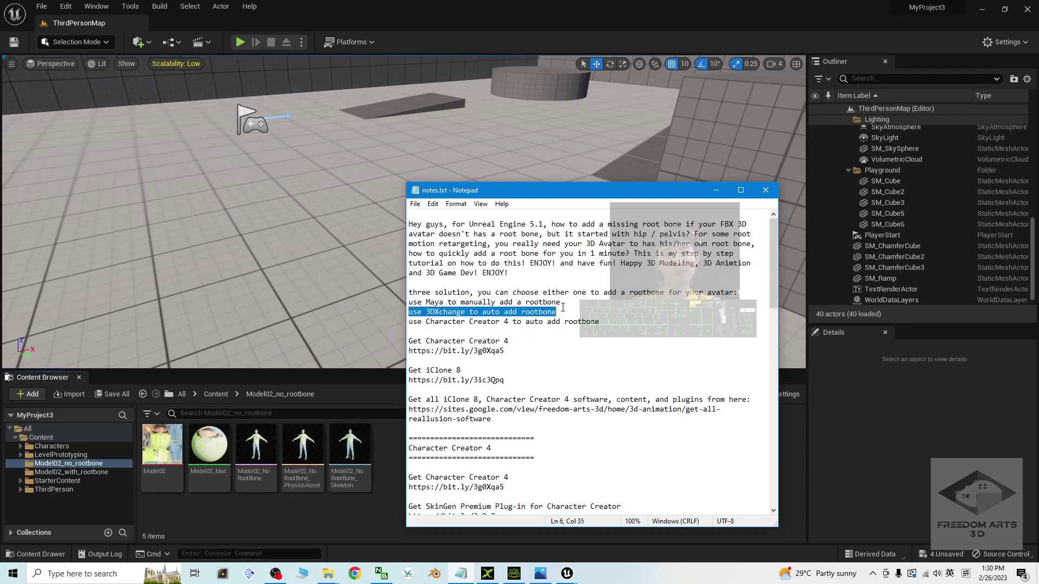
pyautogui.moveTo(622, 321); pyautogui.dragTo(504, 311)
pyautogui.click(454, 310)
pyautogui.click(551, 312)
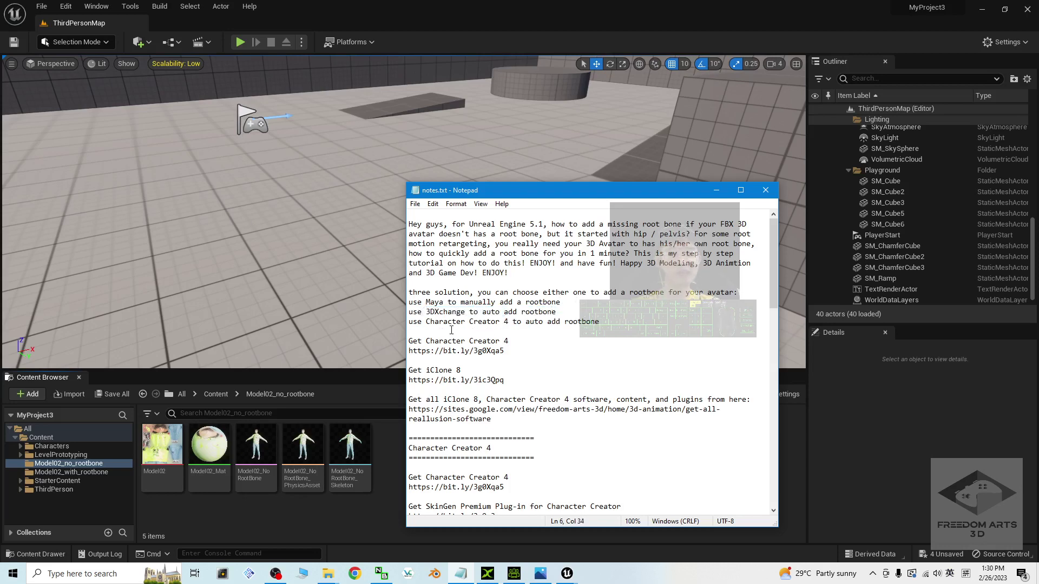
pyautogui.moveTo(426, 321); pyautogui.dragTo(515, 319)
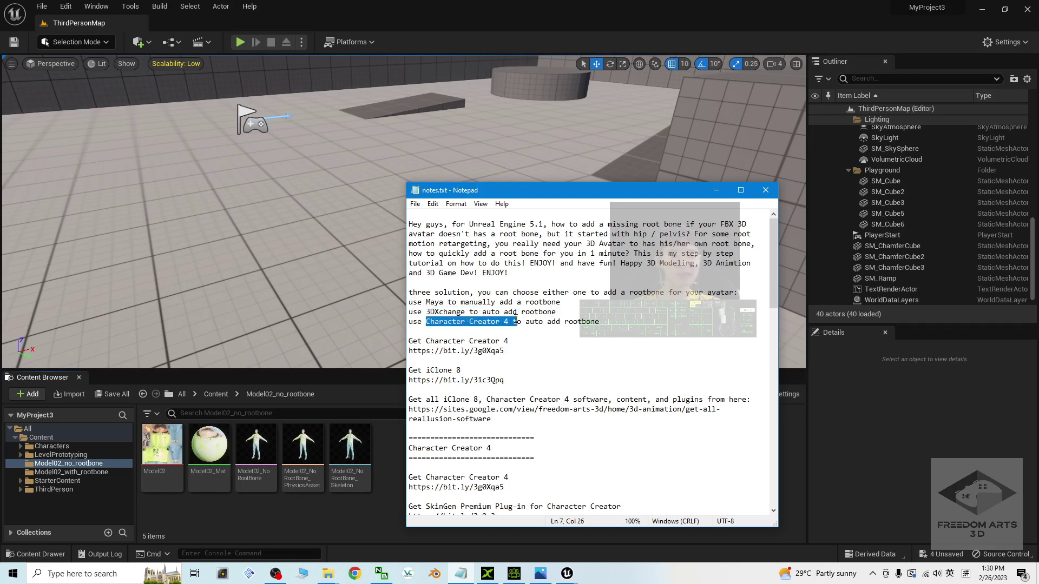
pyautogui.click(466, 313)
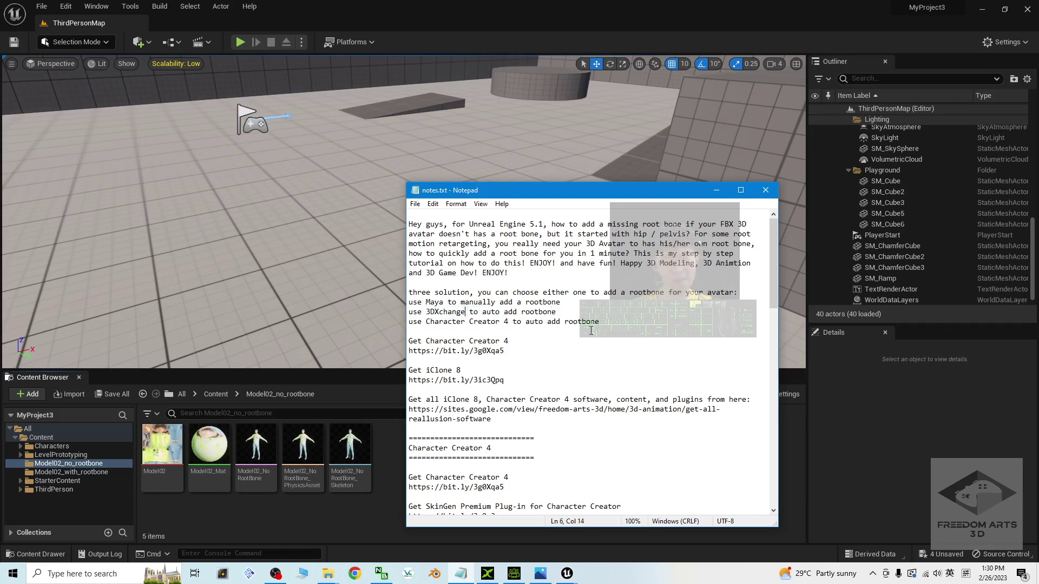
# Put the notes away and return to the Unreal Engine level editor showing ThirdPersonMap.
pyautogui.click(716, 190)
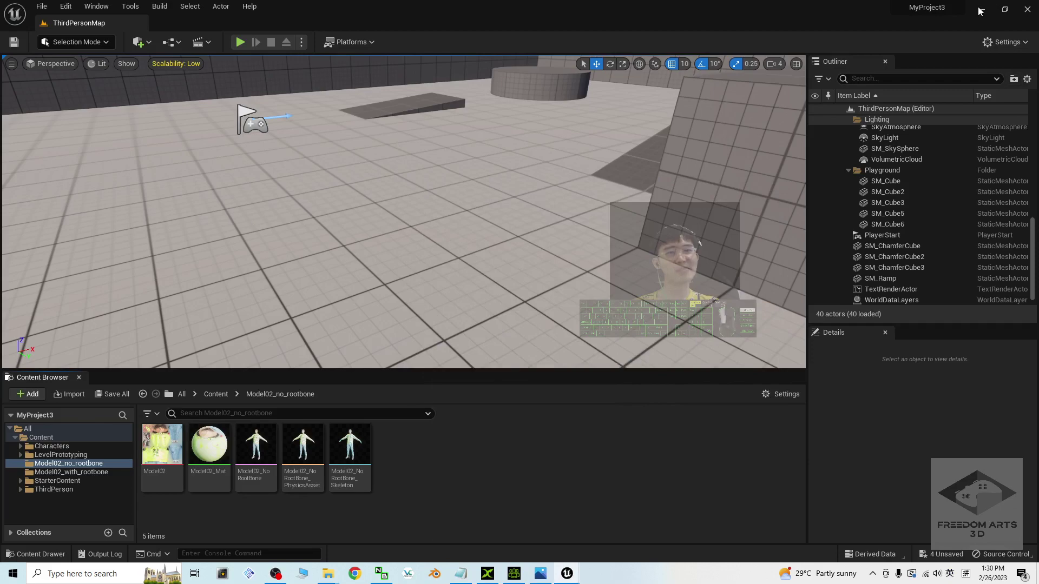
pyautogui.click(990, 6)
pyautogui.click(566, 572)
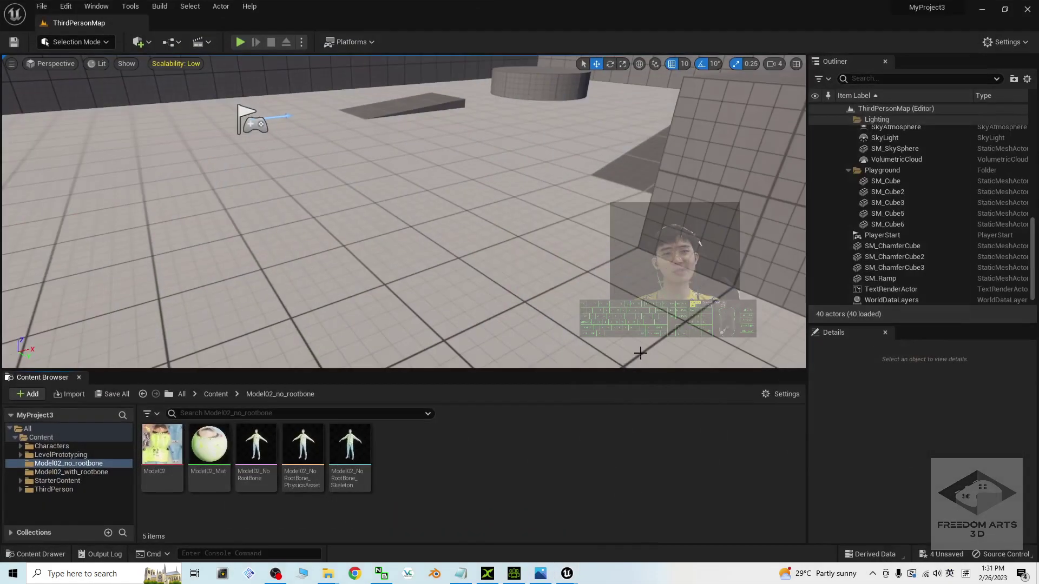
# Close the MyProject3 editor and minimize the cover.jpg image behind it to reach the desktop.
pyautogui.click(1029, 10)
pyautogui.click(559, 407)
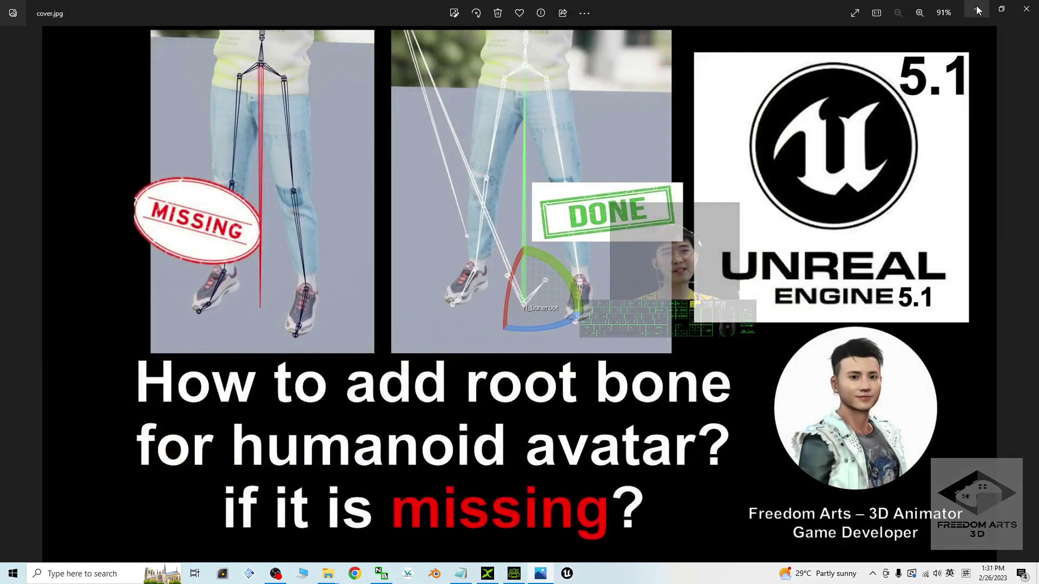
pyautogui.click(977, 9)
pyautogui.click(977, 10)
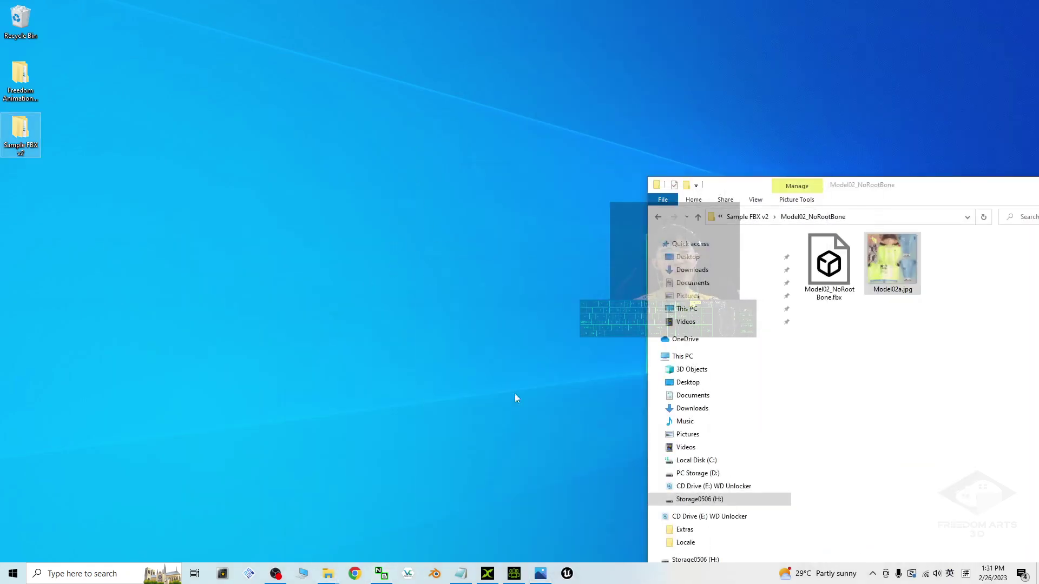
# Move the Model02_NoRootBone folder window fully into view on the desktop and launch Unreal Engine.
pyautogui.moveTo(876, 193); pyautogui.dragTo(283, 68)
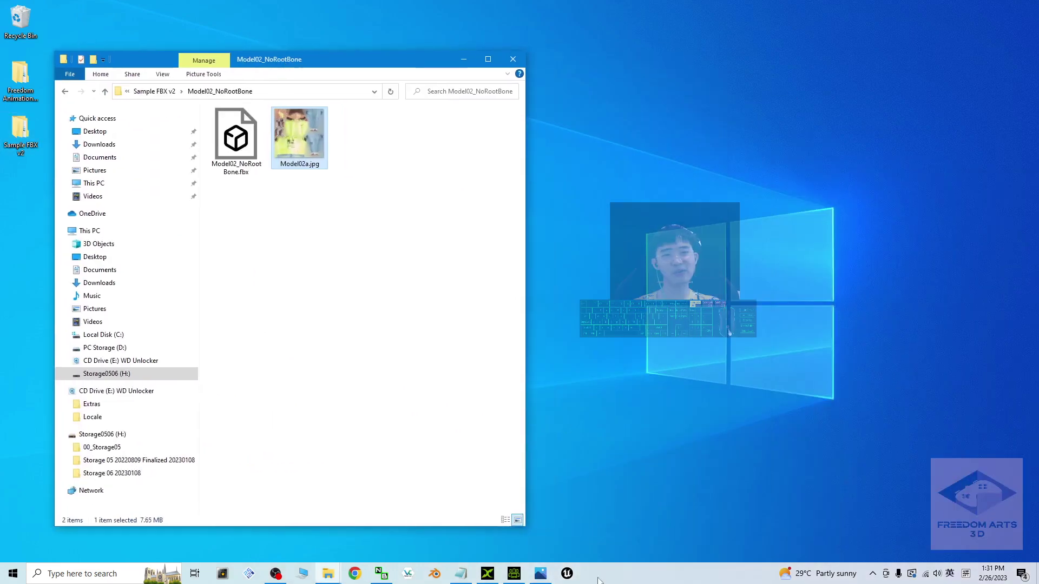
pyautogui.click(571, 577)
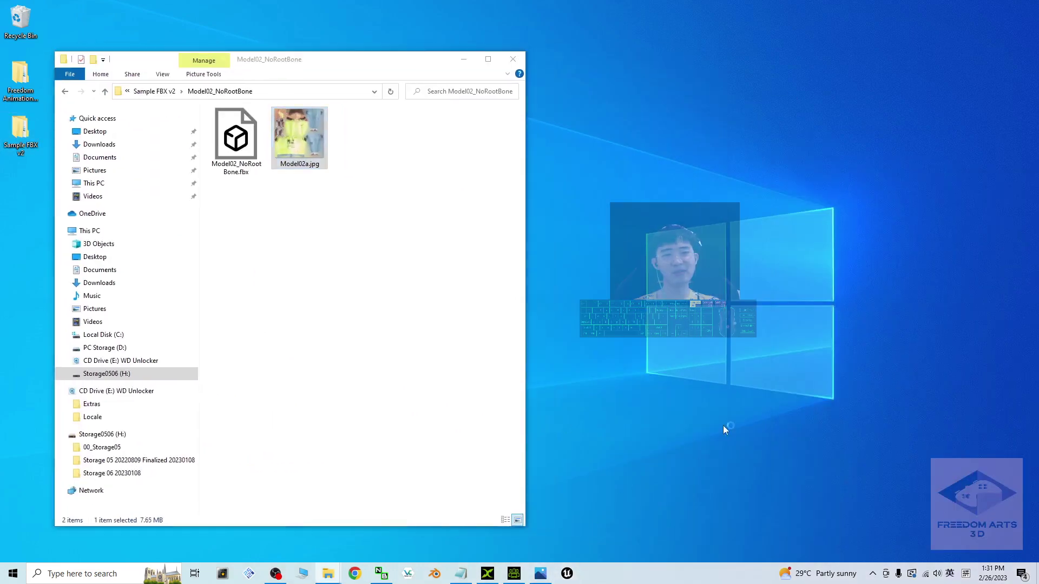
pyautogui.click(278, 204)
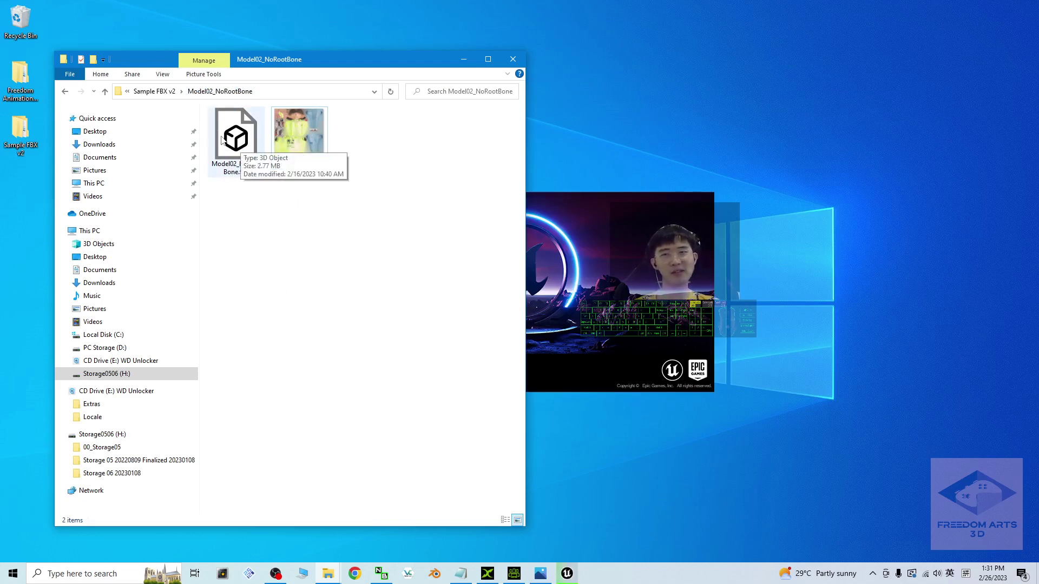
pyautogui.click(235, 166)
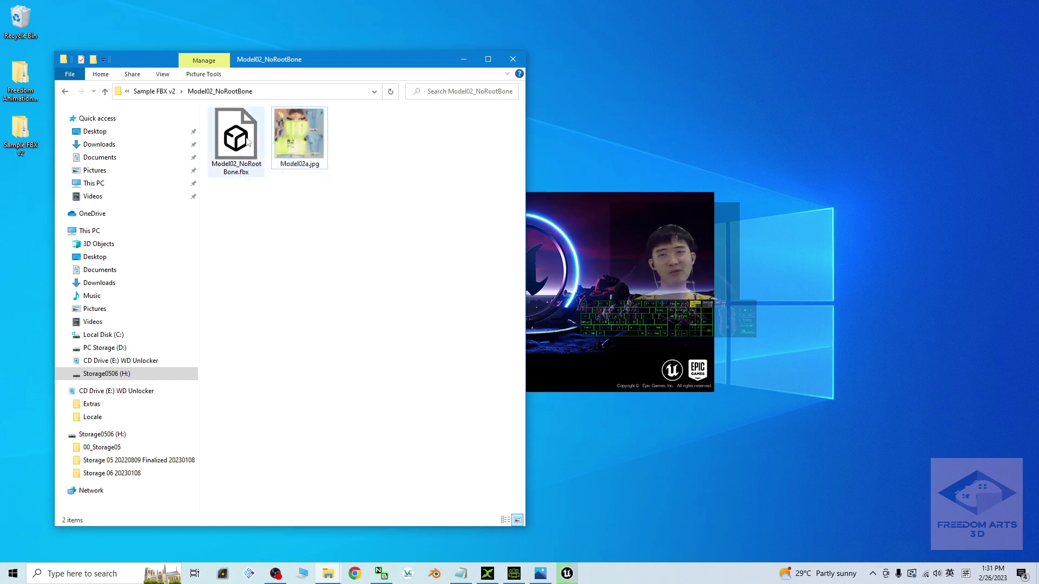
pyautogui.click(478, 265)
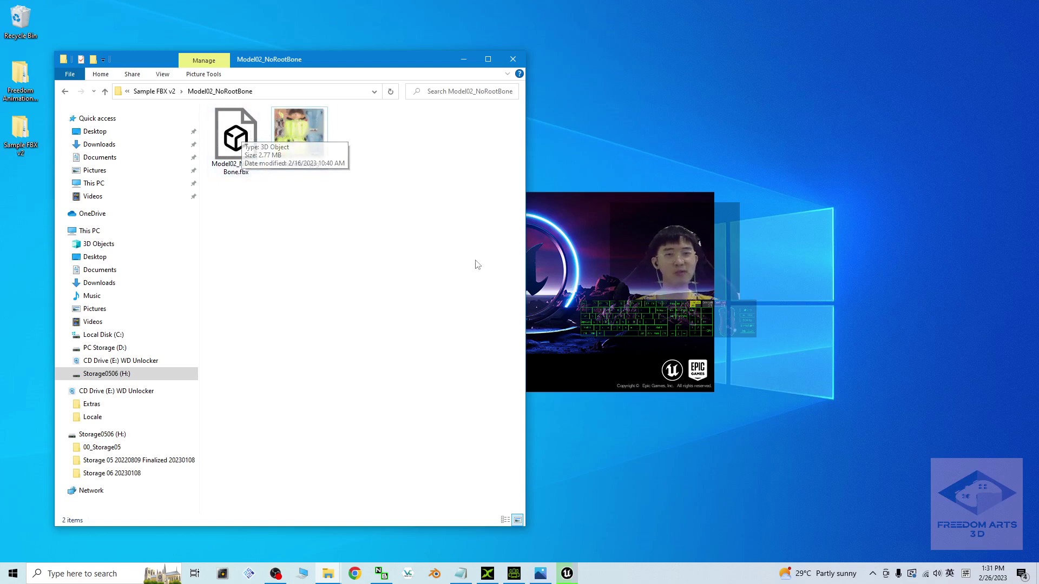
pyautogui.click(603, 246)
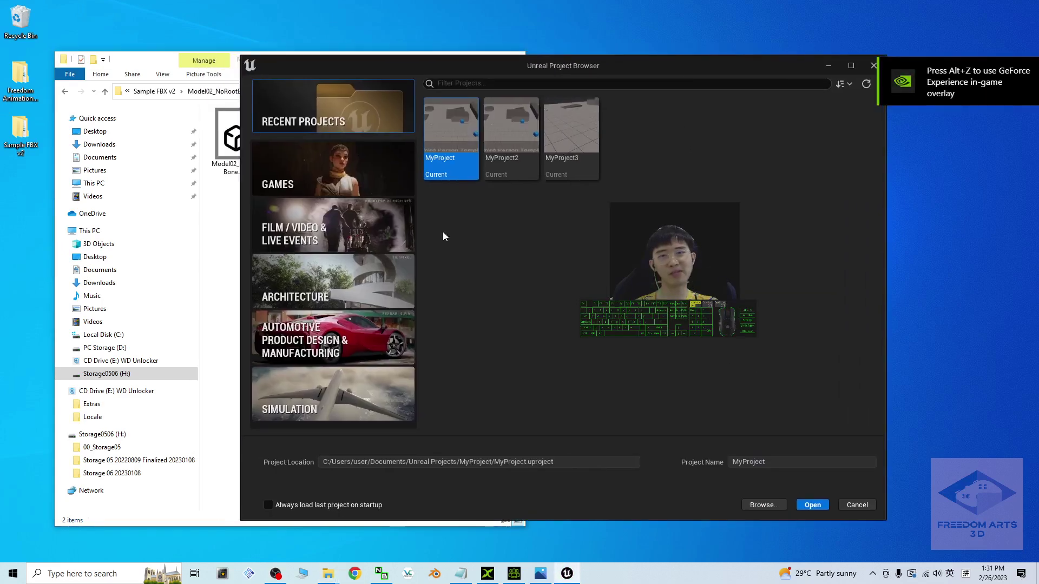
# Create the Games project MyProject4 from the Third Person template and arrange its editor window beside the Model02_NoRootBone file folder.
pyautogui.click(302, 179)
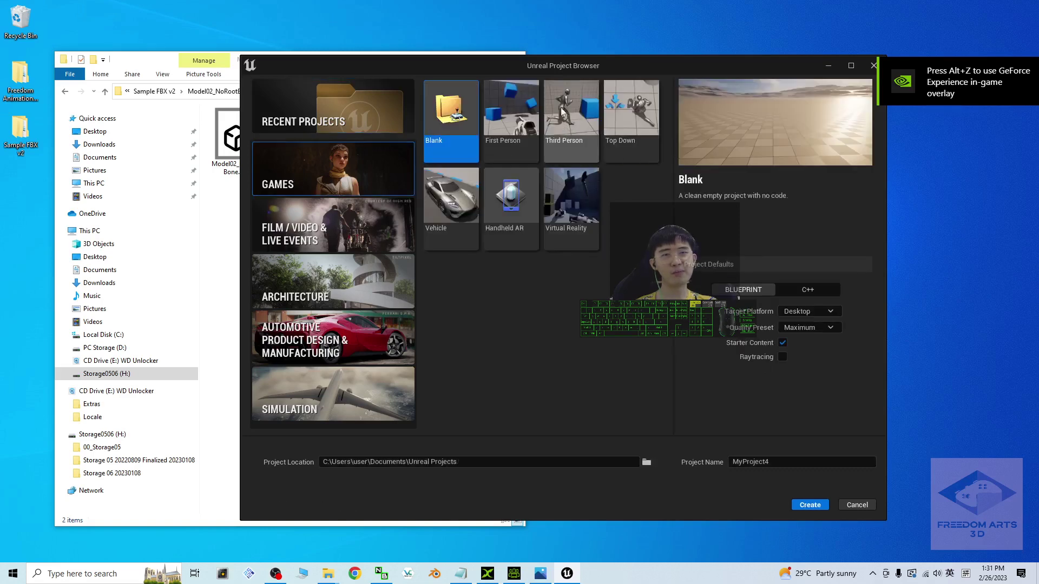
pyautogui.click(571, 119)
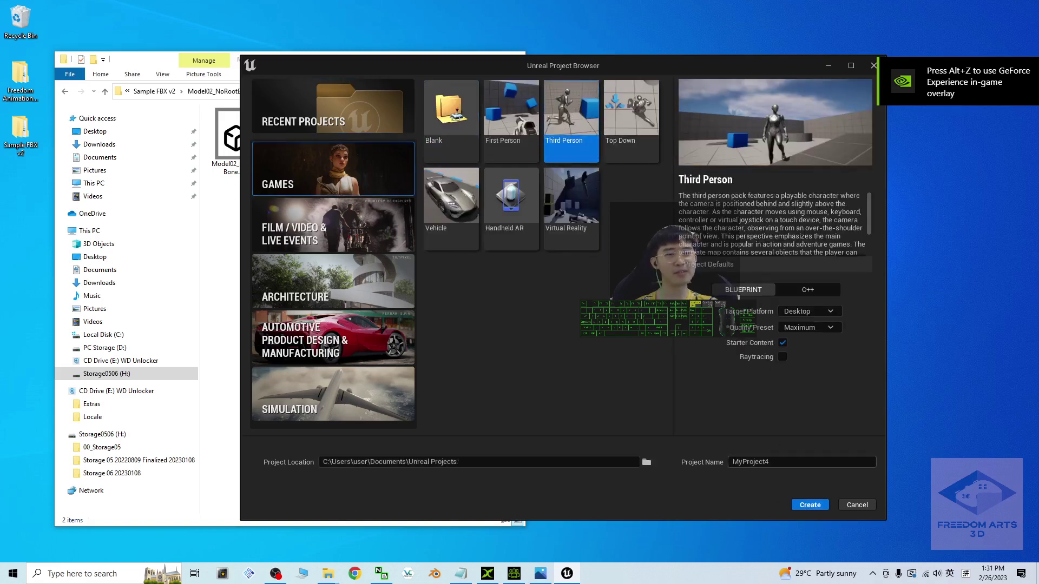
pyautogui.click(810, 505)
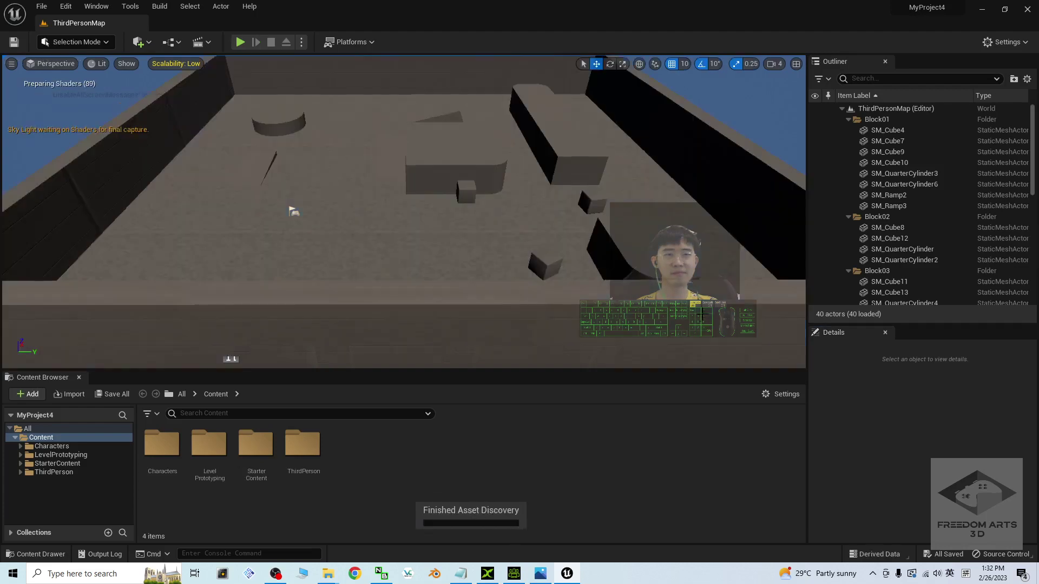
pyautogui.moveTo(516, 8); pyautogui.dragTo(672, 47)
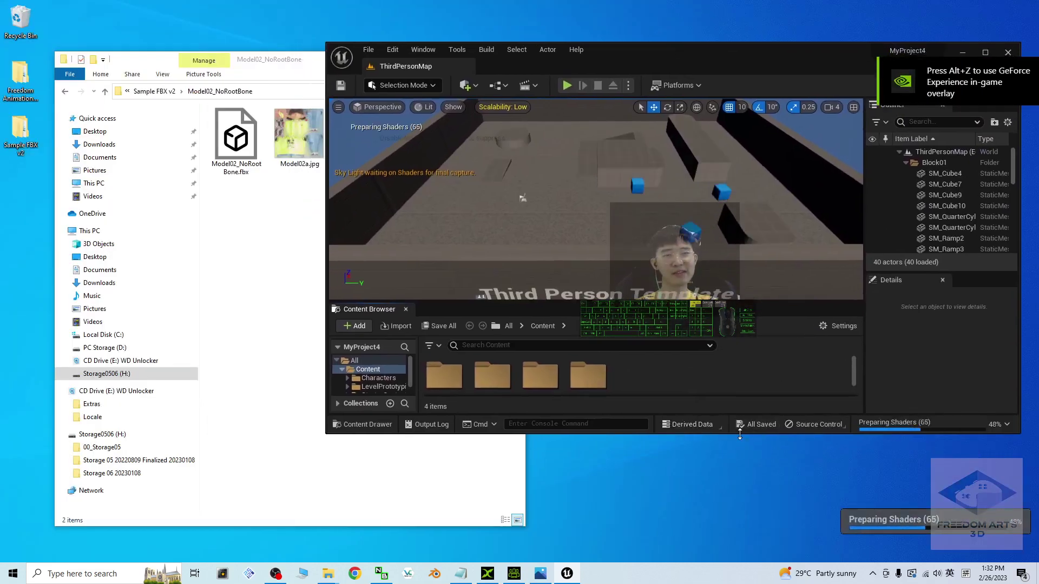
pyautogui.moveTo(739, 434); pyautogui.dragTo(740, 541)
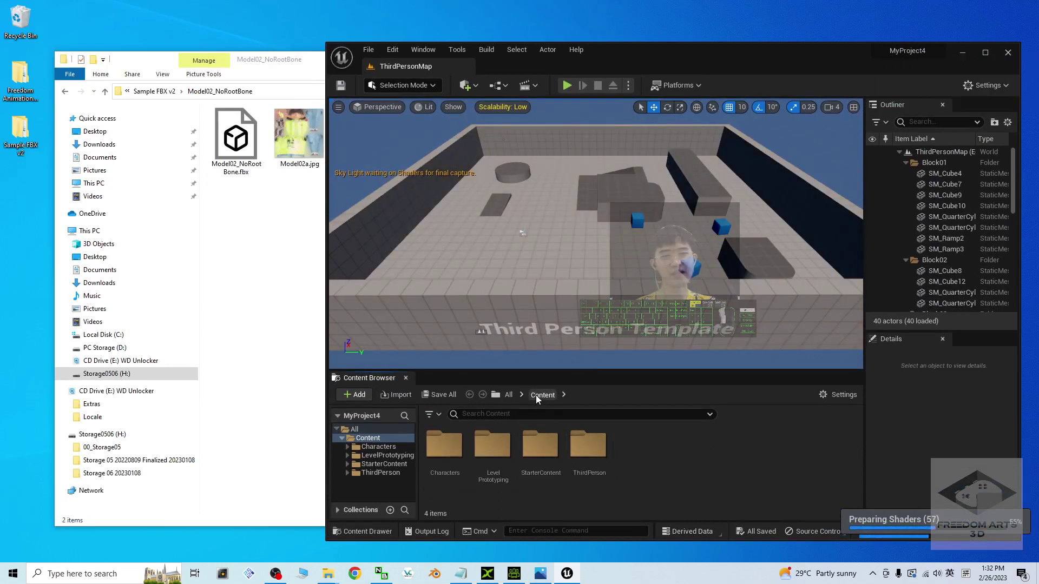
# Create a folder in the project's Content directory named Model02_NoRootBone, copying the name from the FBX file.
pyautogui.click(247, 153)
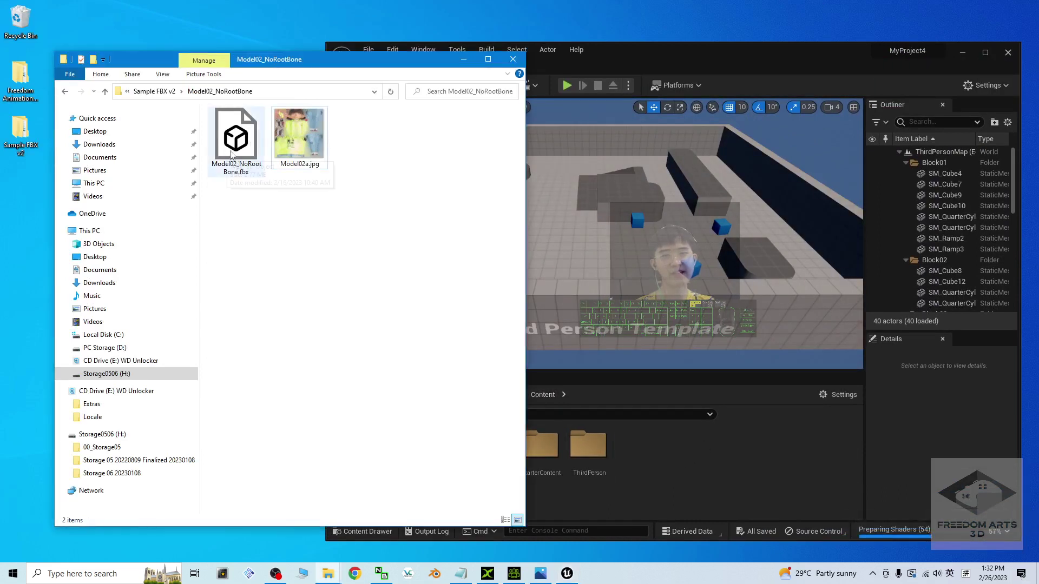
pyautogui.click(250, 149)
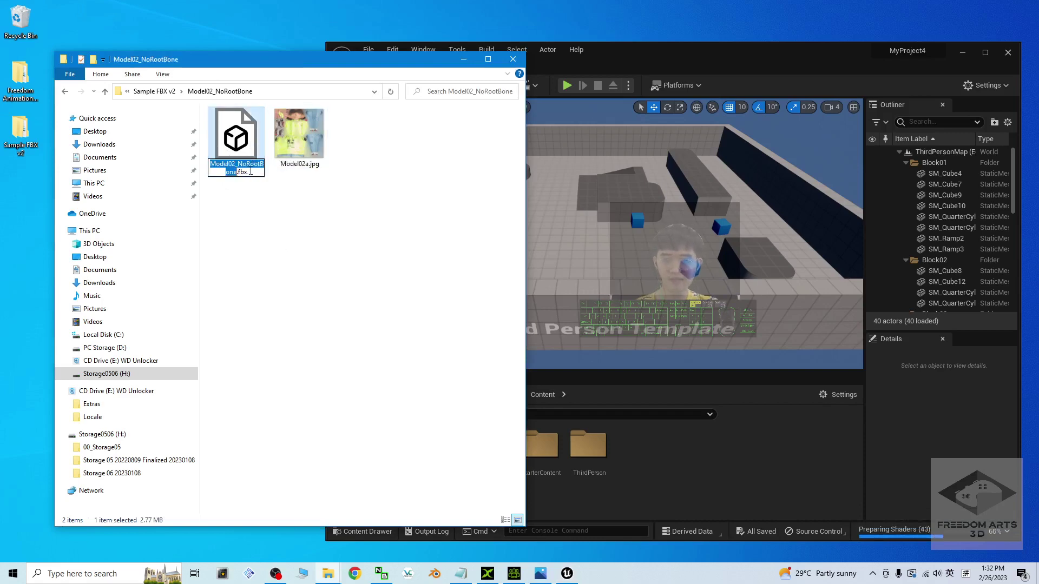
pyautogui.click(650, 490)
pyautogui.rightClick(650, 489)
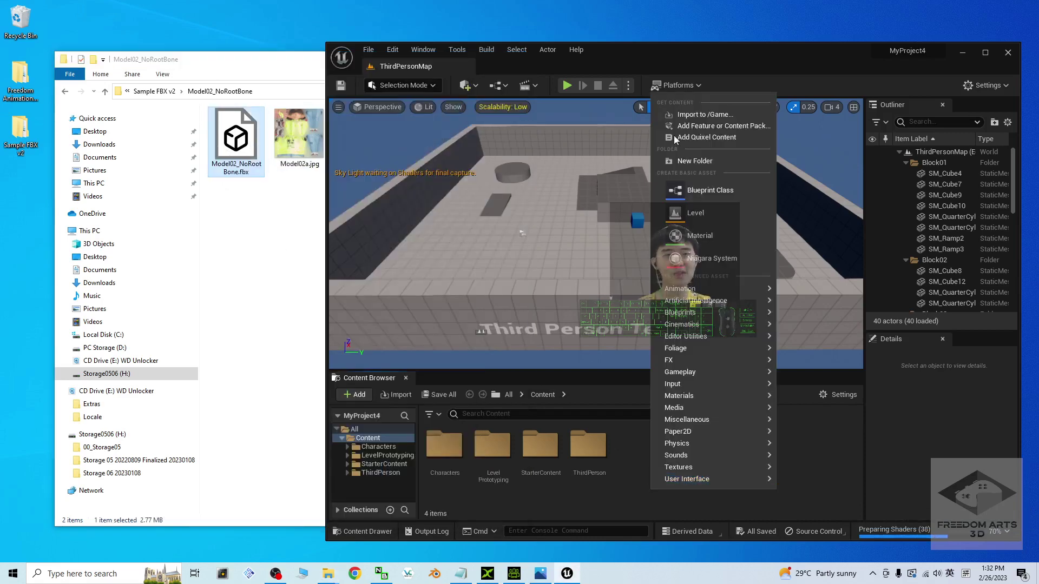
pyautogui.click(698, 156)
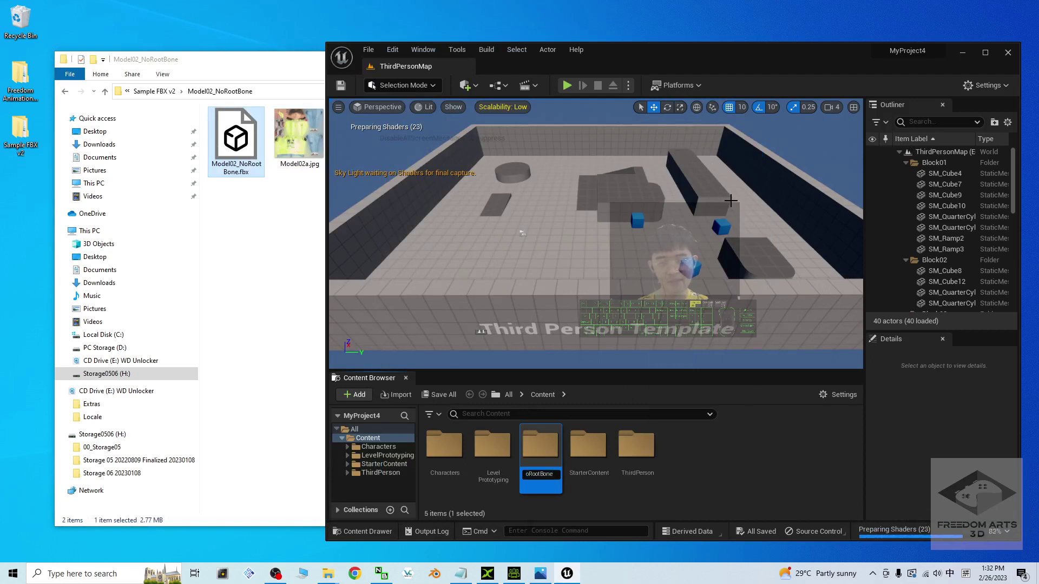
pyautogui.hotkey('ctrl', 'v')
pyautogui.hotkey('ctrl', 'a')
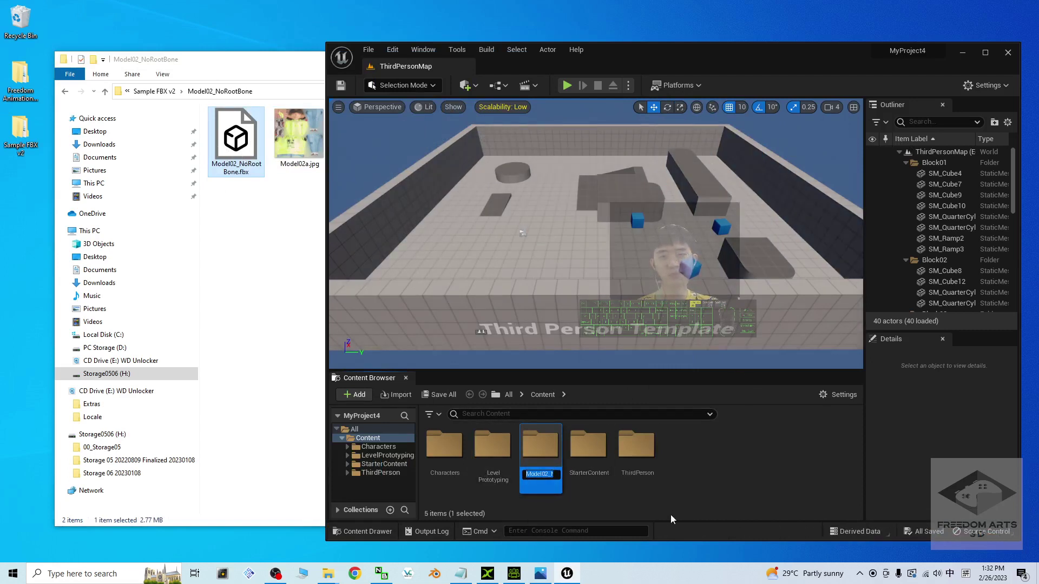
pyautogui.press('Return')
# Import Model02_NoRootBone.fbx into the new Model02_NoRootBone folder as a skeletal mesh with the default options, and dismiss the message log.
pyautogui.doubleClick(541, 453)
pyautogui.moveTo(234, 138); pyautogui.dragTo(589, 460)
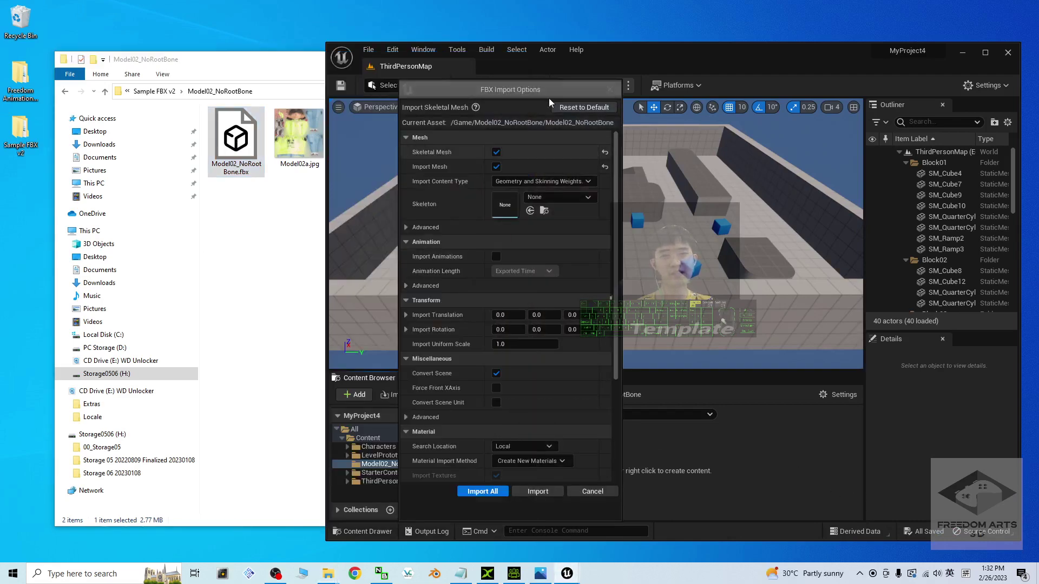
pyautogui.click(481, 493)
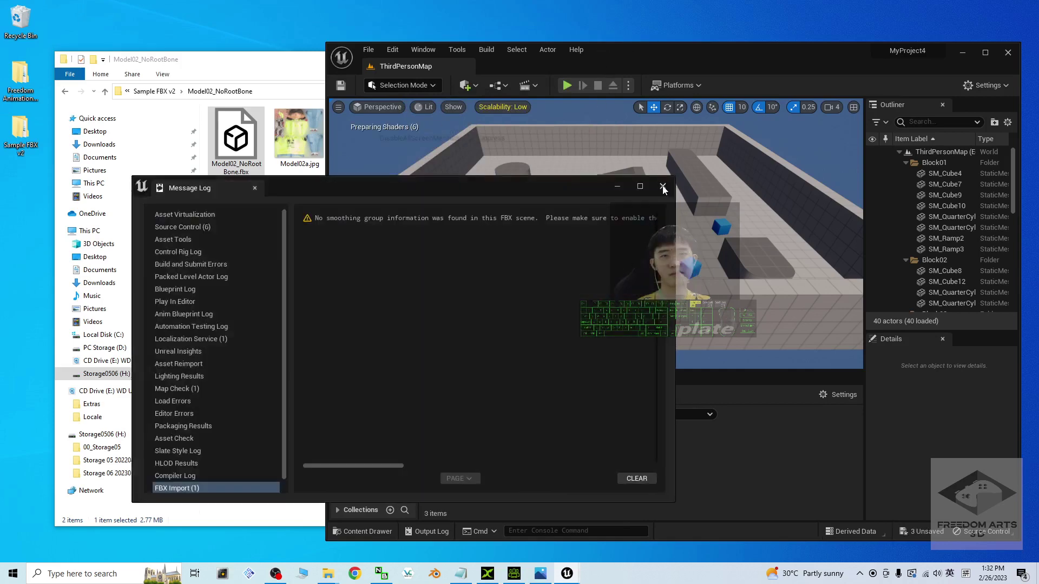
pyautogui.click(662, 188)
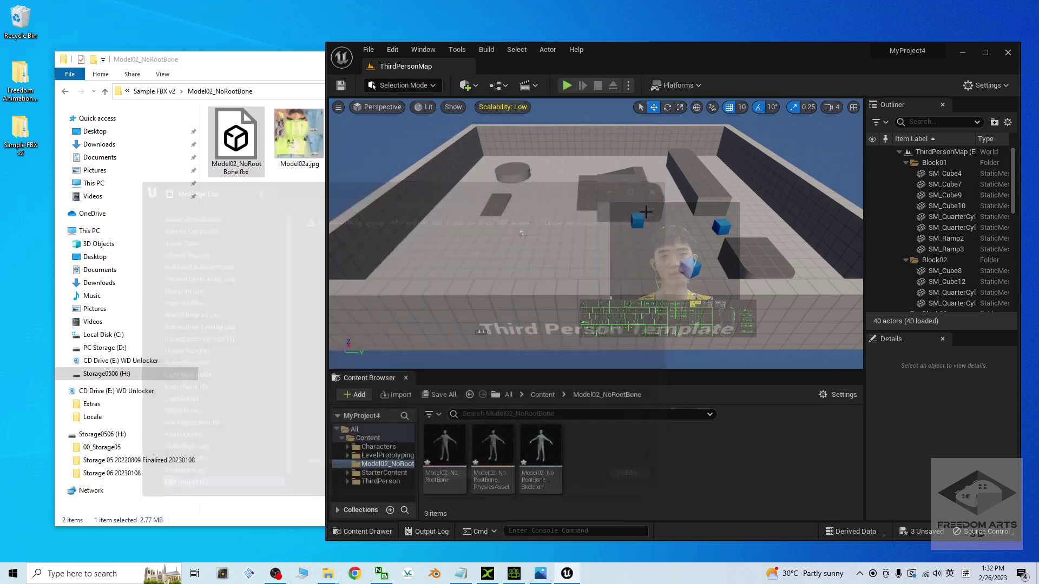
# Import the Model02a.jpg texture into the Model02_NoRootBone content folder and maximize the level editor.
pyautogui.click(295, 189)
pyautogui.click(299, 134)
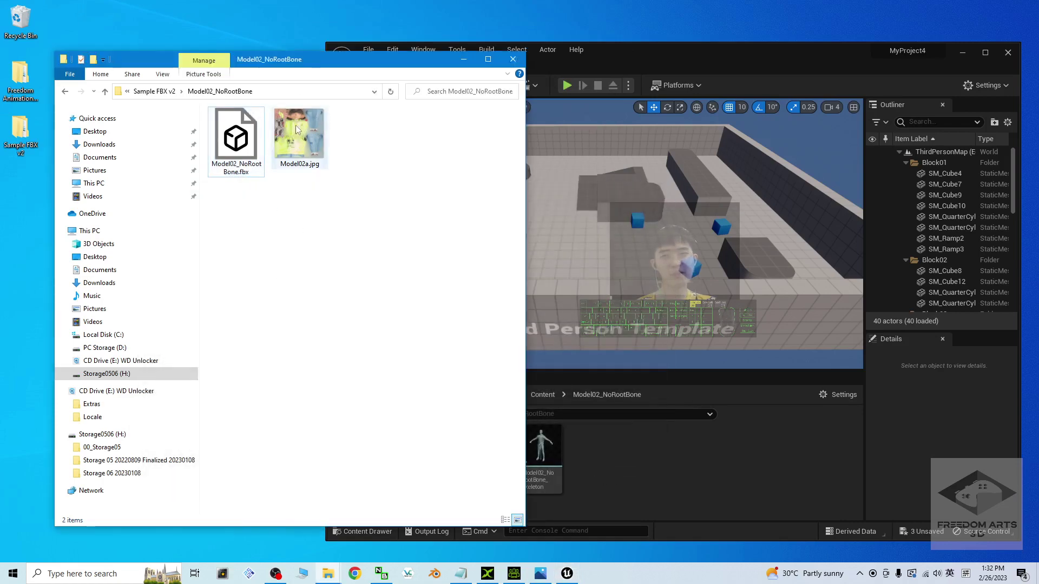
pyautogui.moveTo(593, 477); pyautogui.dragTo(593, 477)
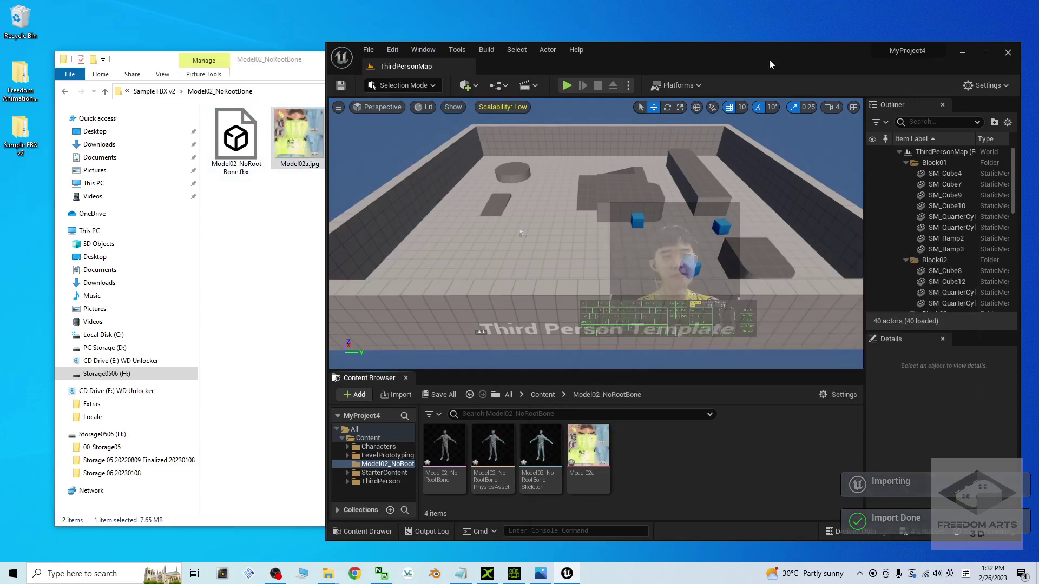
pyautogui.moveTo(772, 61); pyautogui.dragTo(700, 0)
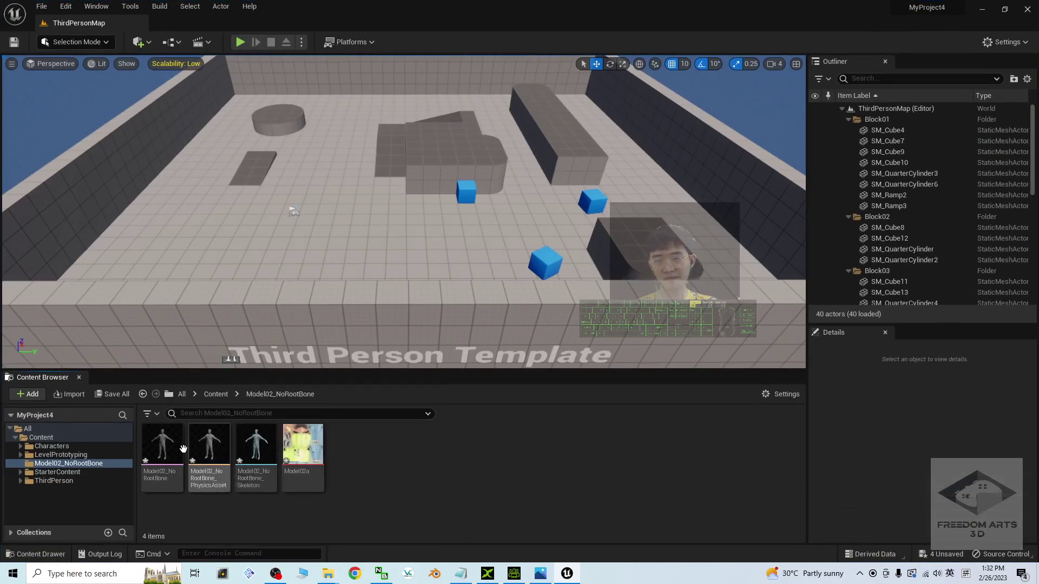
# Place the Model02_NoRootBone mesh in the level and apply the Model02a texture to it to generate a material.
pyautogui.moveTo(162, 452); pyautogui.dragTo(397, 257)
pyautogui.press('f')
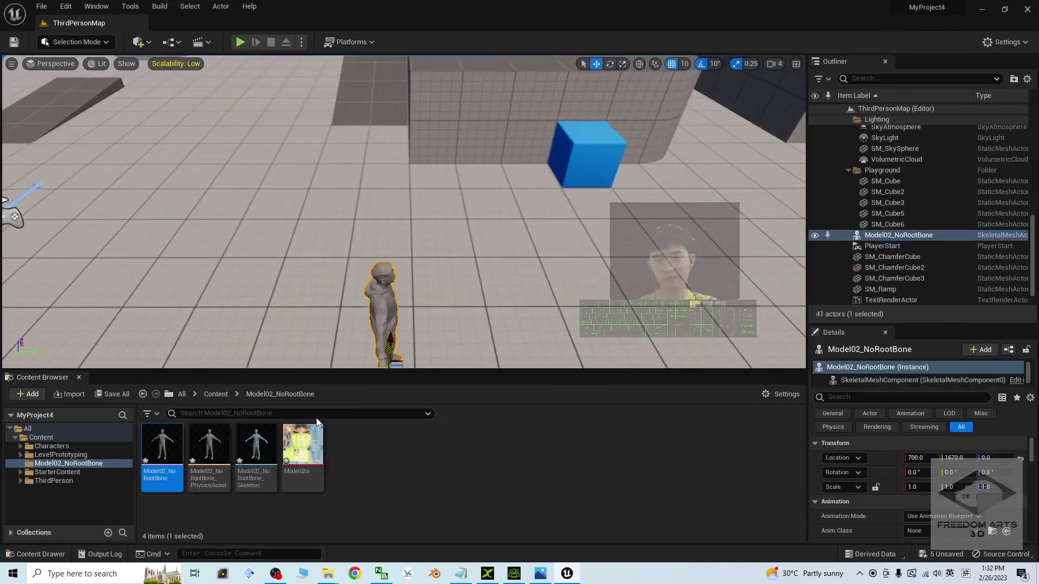
pyautogui.moveTo(302, 445); pyautogui.dragTo(381, 304)
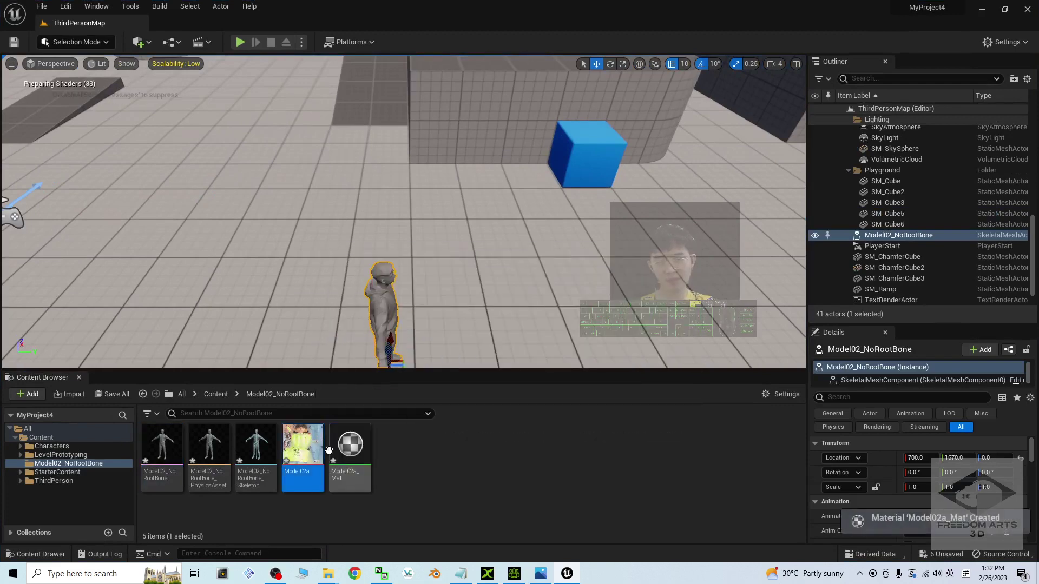
pyautogui.click(494, 485)
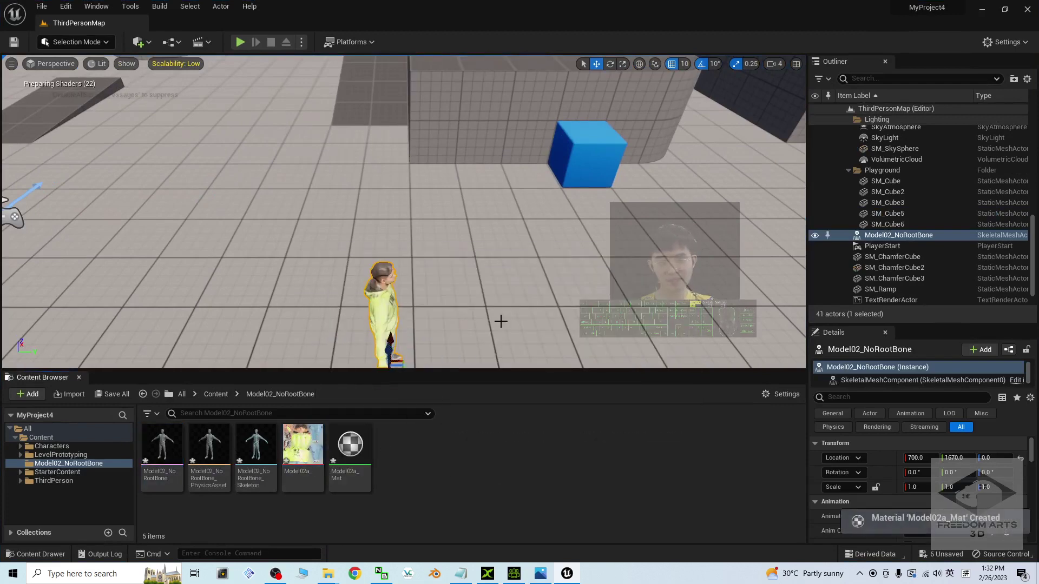
# Delete the Model02_NoRootBone character from the level.
pyautogui.click(399, 322)
pyautogui.click(385, 309)
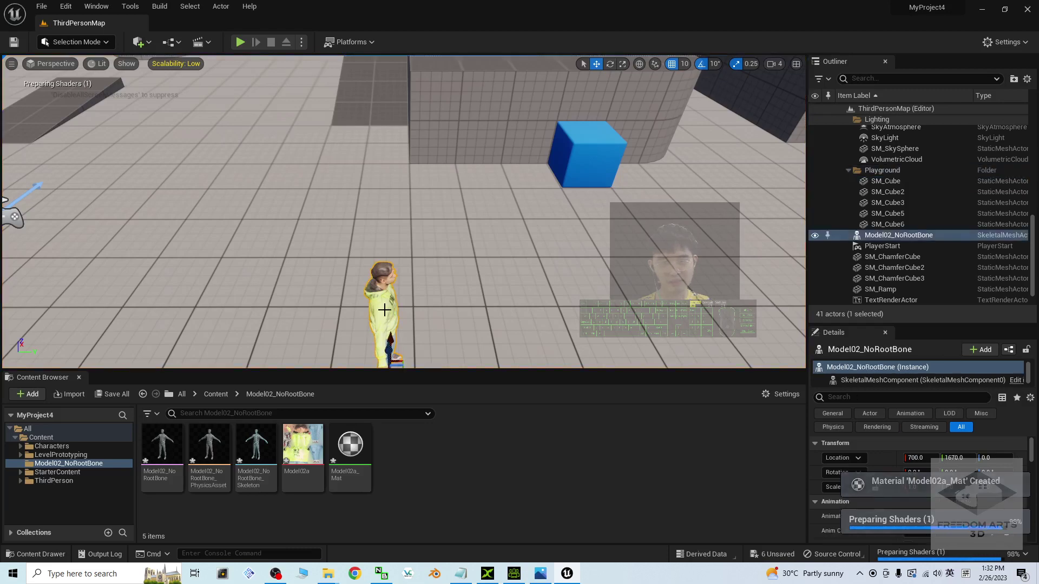
pyautogui.press('Delete')
# Open the Model02_NoRootBone skeletal mesh in a maximized editor and assign Model02a_Mat to its Element 0 material slot.
pyautogui.doubleClick(155, 442)
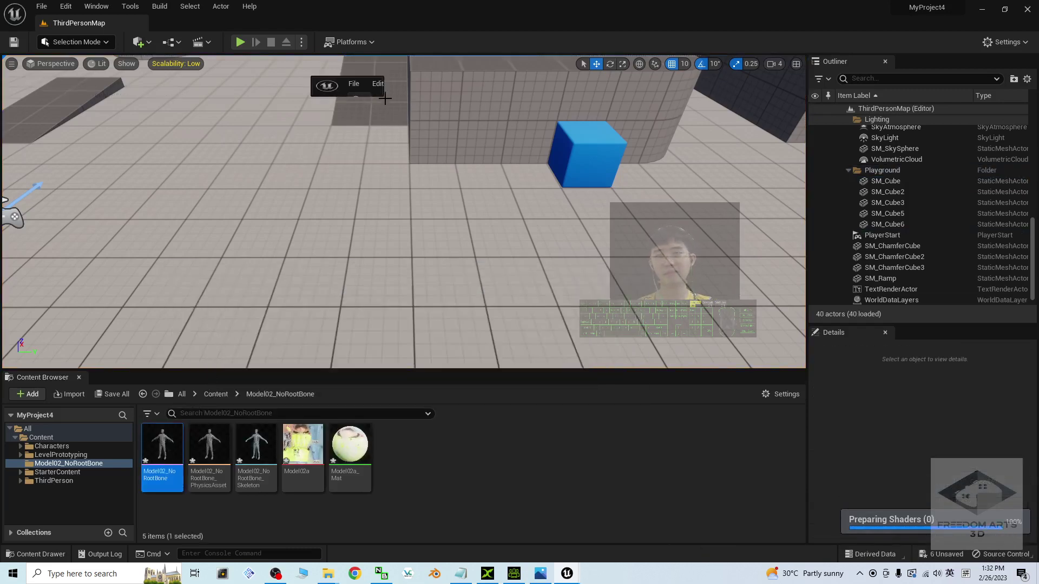
pyautogui.moveTo(586, 99); pyautogui.dragTo(465, 1)
pyautogui.click(144, 129)
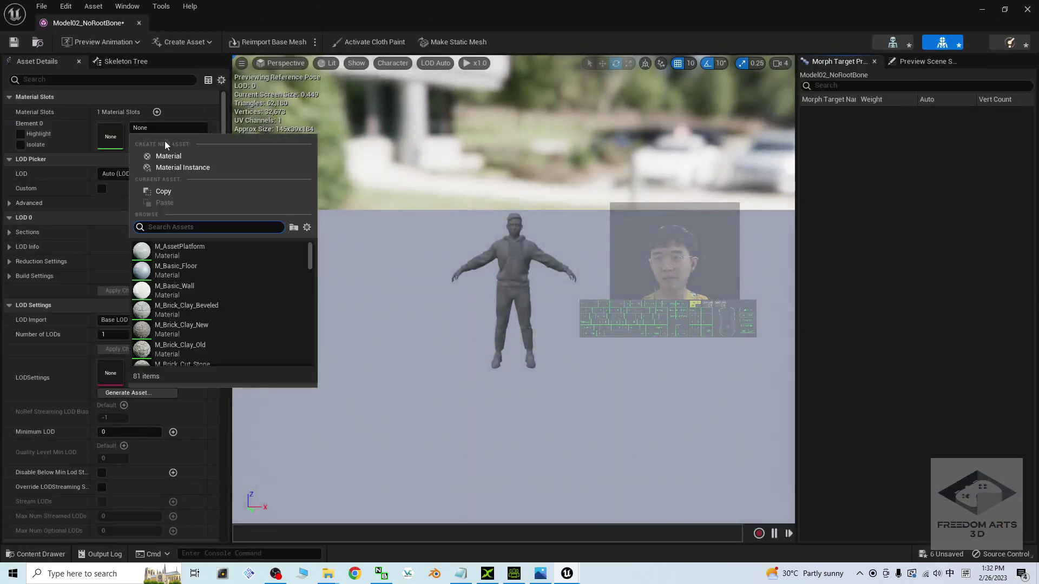
pyautogui.write('model')
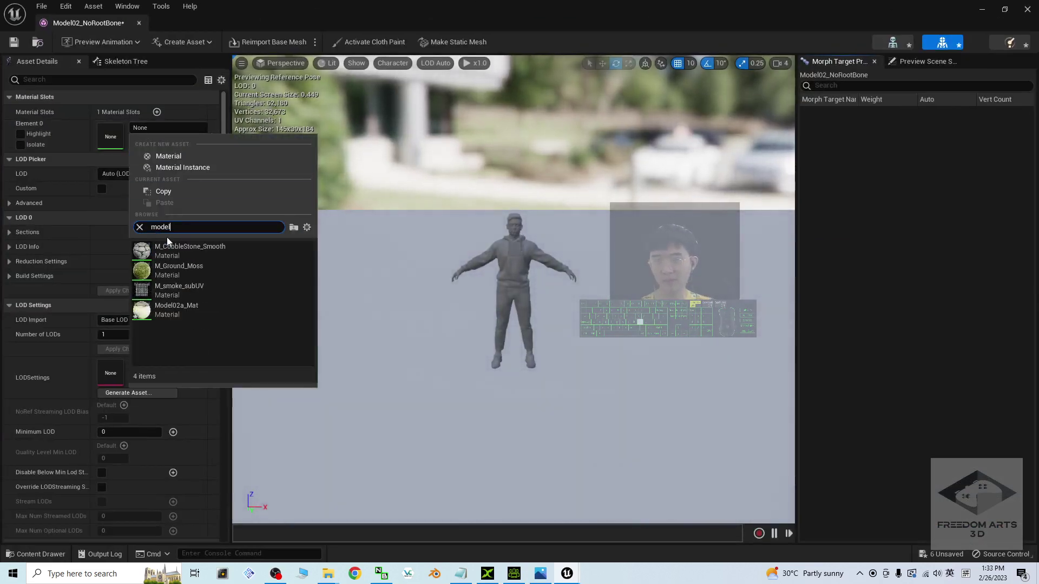
pyautogui.write('02')
pyautogui.click(167, 250)
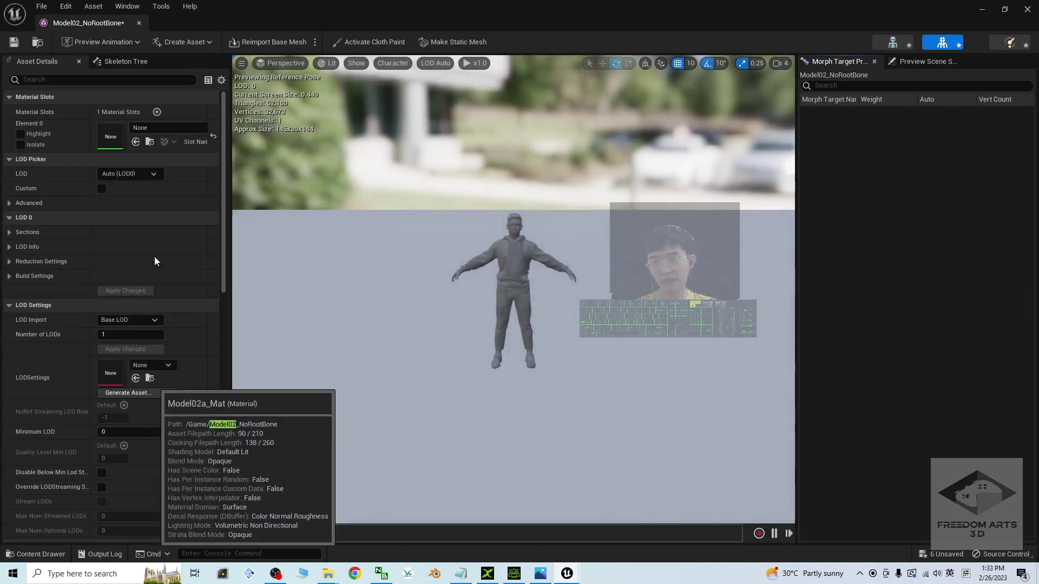
# Save the textured Model02_NoRootBone mesh and close its editor.
pyautogui.scroll(5, 583, 298)
pyautogui.scroll(-5, 582, 298)
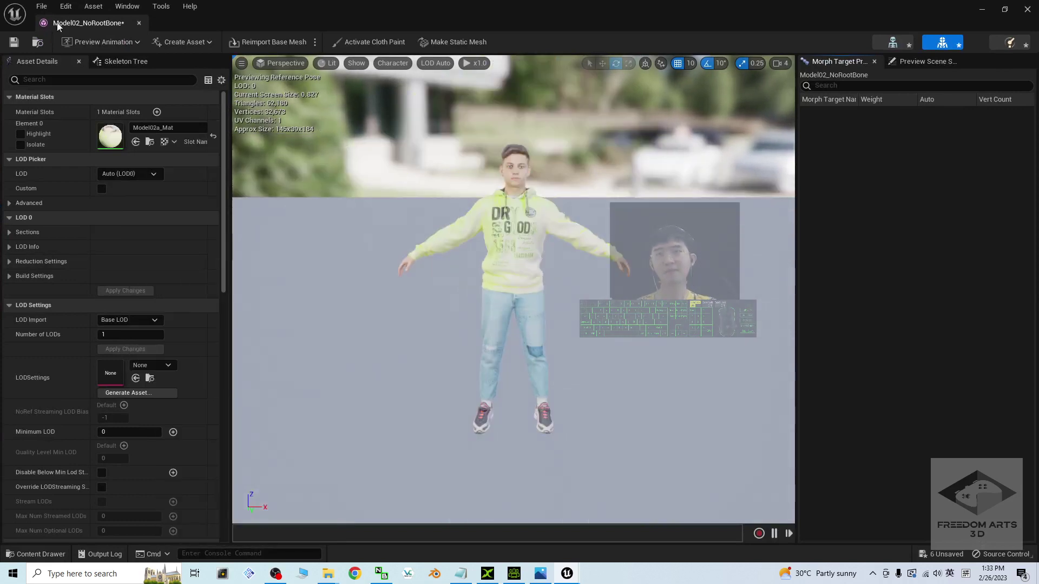
pyautogui.click(13, 41)
pyautogui.click(1027, 9)
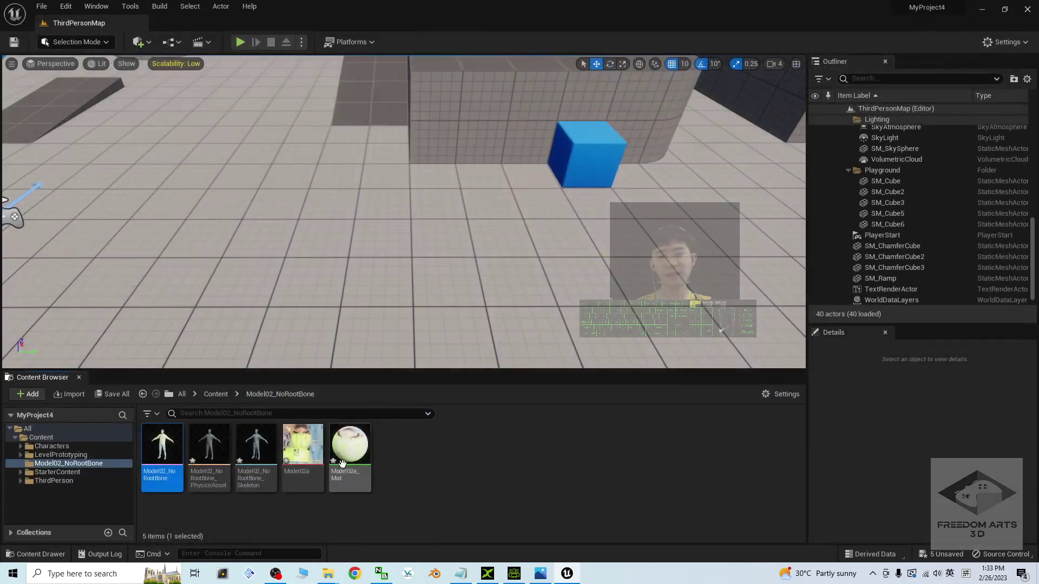
# Open the Model02_NoRootBone_Skeleton asset in the skeleton editor.
pyautogui.doubleClick(250, 451)
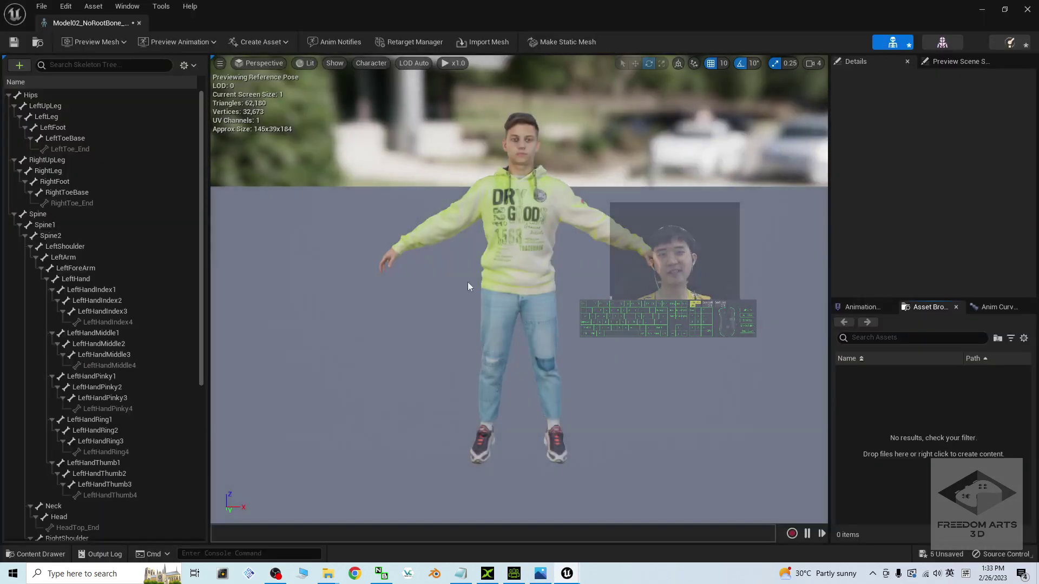
# Turn on the bone display for the character in the skeleton preview.
pyautogui.click(334, 63)
pyautogui.click(371, 63)
pyautogui.click(373, 64)
pyautogui.click(373, 64)
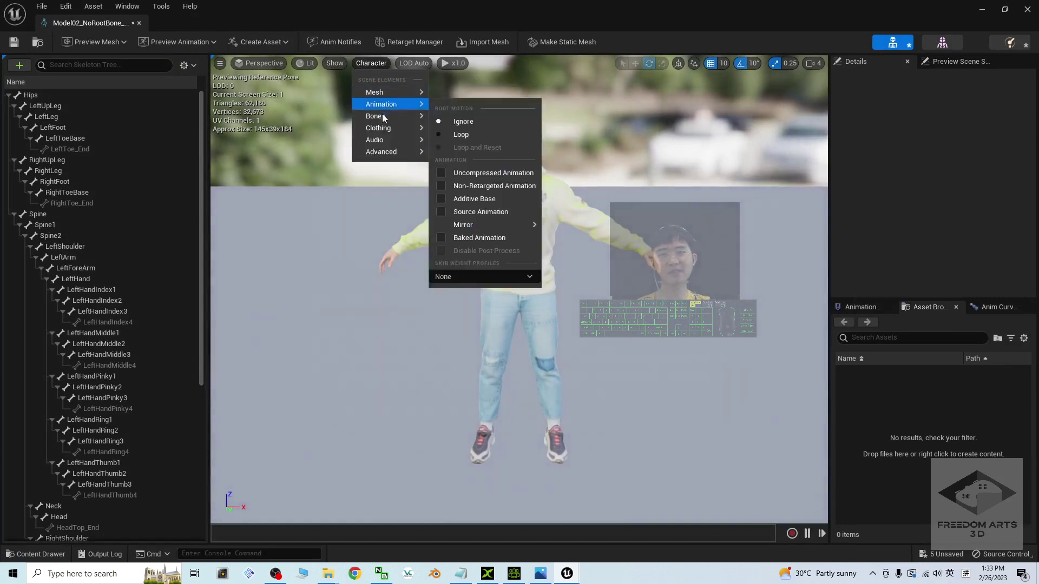
pyautogui.moveTo(417, 119)
pyautogui.click(490, 198)
pyautogui.scroll(4, 490, 198)
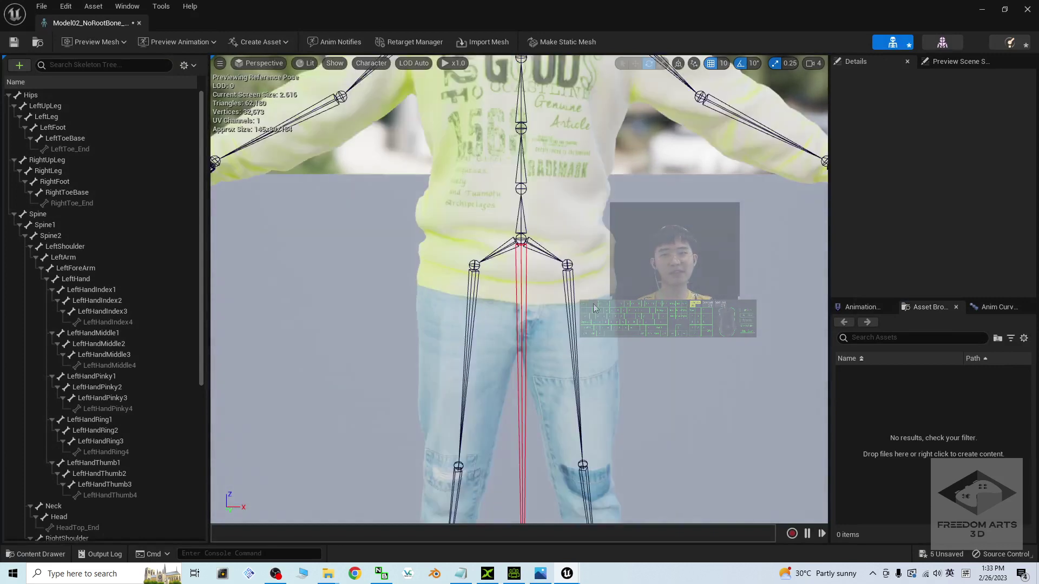
# Examine the Hips bone at the start of the skeleton hierarchy in the preview and the bone tree.
pyautogui.scroll(-4, 503, 249)
pyautogui.scroll(1, 517, 304)
pyautogui.click(517, 303)
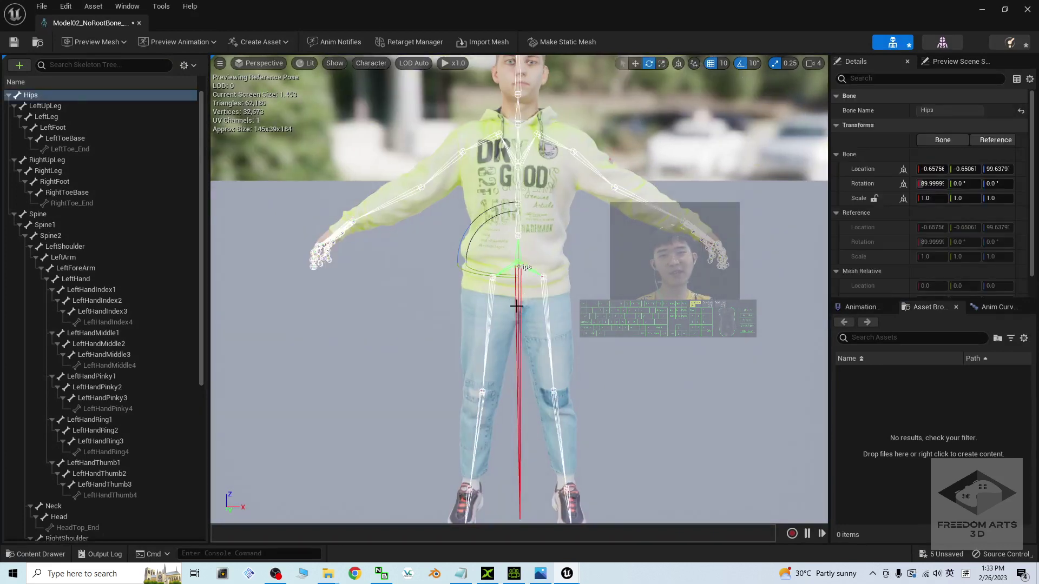
pyautogui.scroll(-2, 516, 346)
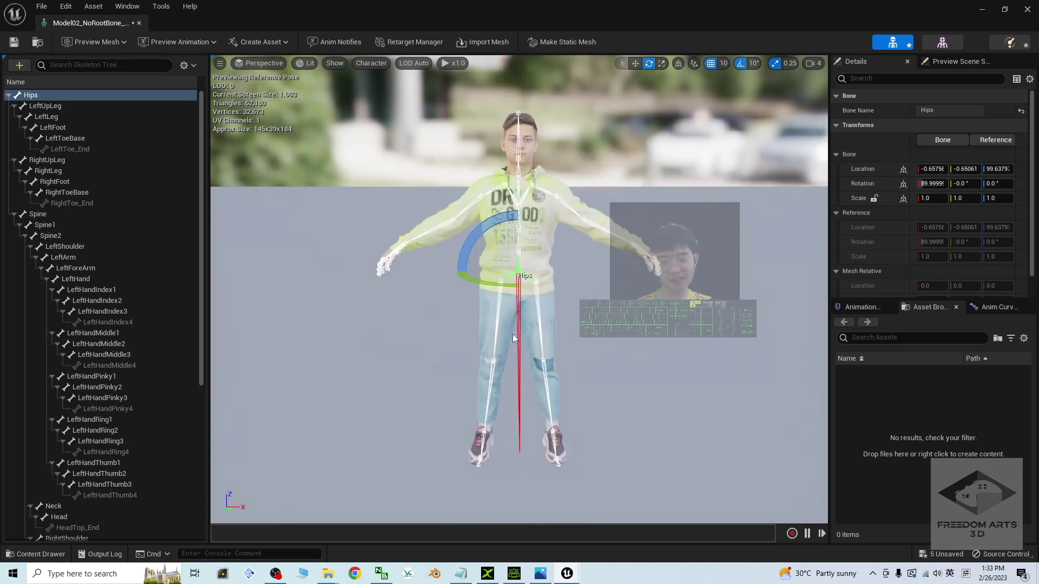
pyautogui.scroll(5, 515, 339)
pyautogui.keyDown('alt'); pyautogui.moveTo(514, 339); pyautogui.dragTo(472, 352); pyautogui.keyUp('alt')
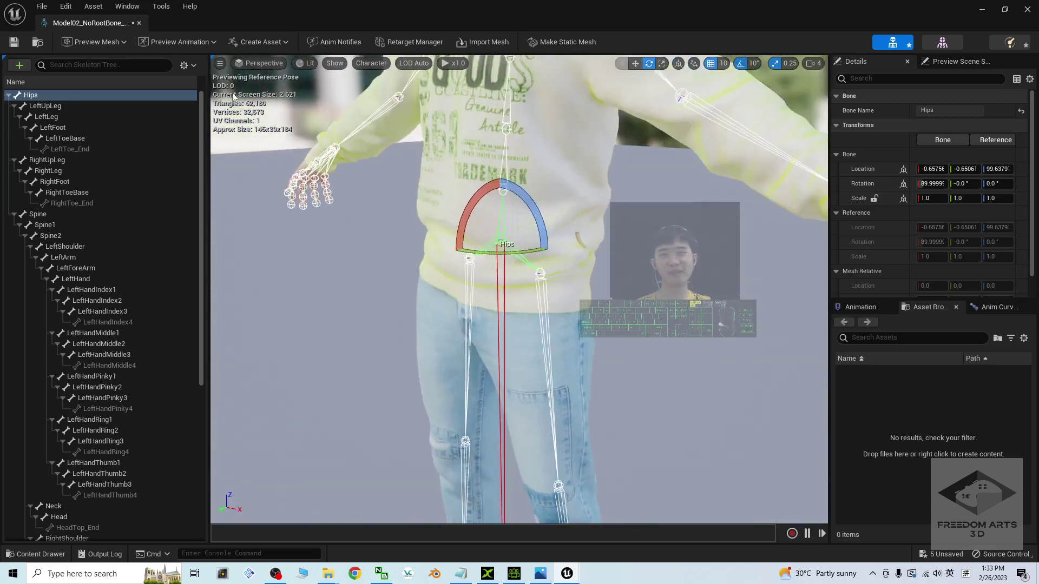
pyautogui.click(41, 95)
pyautogui.click(739, 328)
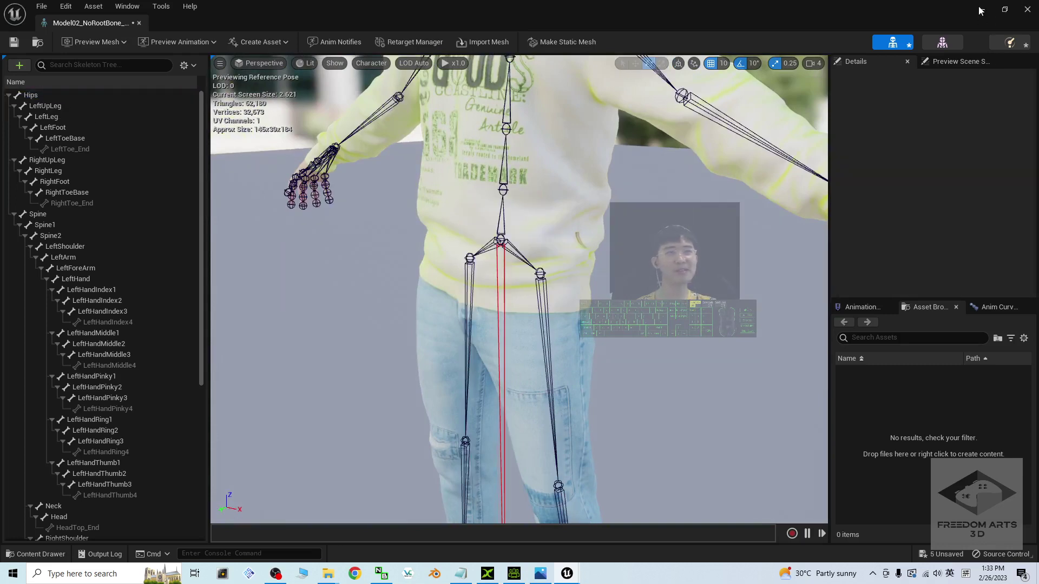
# Minimize the skeleton editor and review the three root bone solutions listed in notes.txt.
pyautogui.click(980, 11)
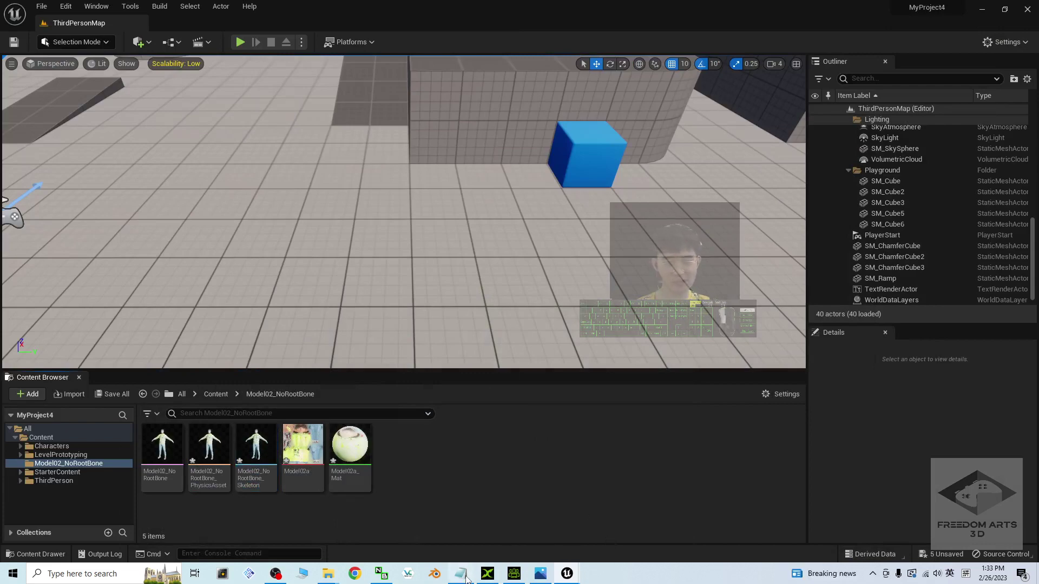
pyautogui.click(461, 573)
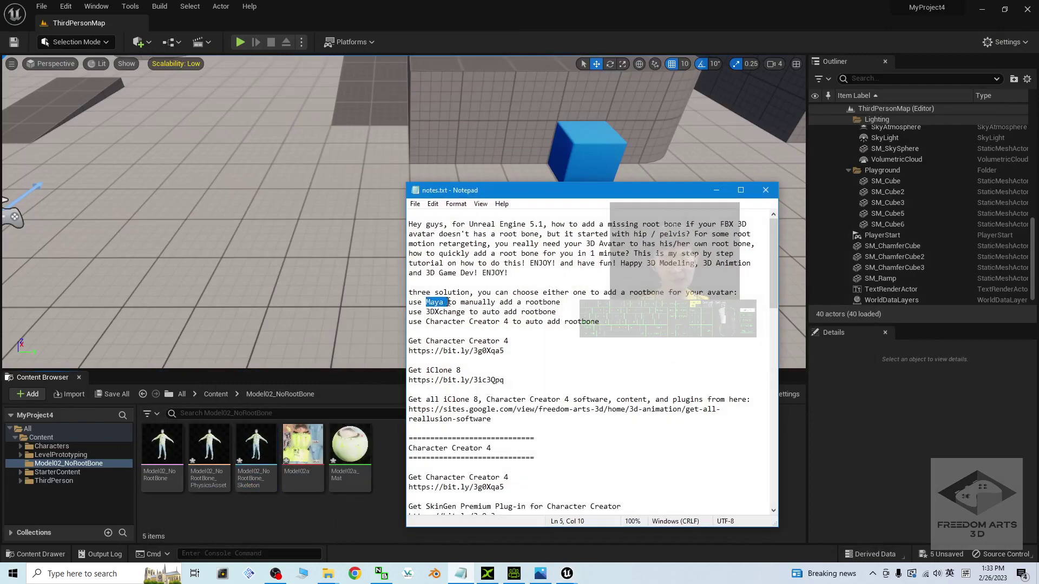
pyautogui.moveTo(426, 312); pyautogui.dragTo(506, 321)
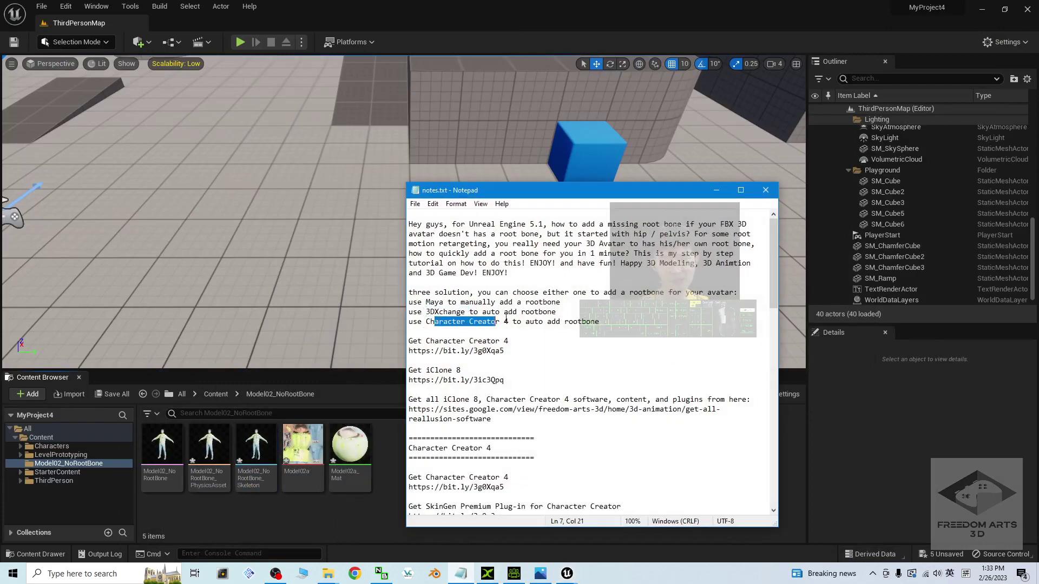
pyautogui.click(715, 190)
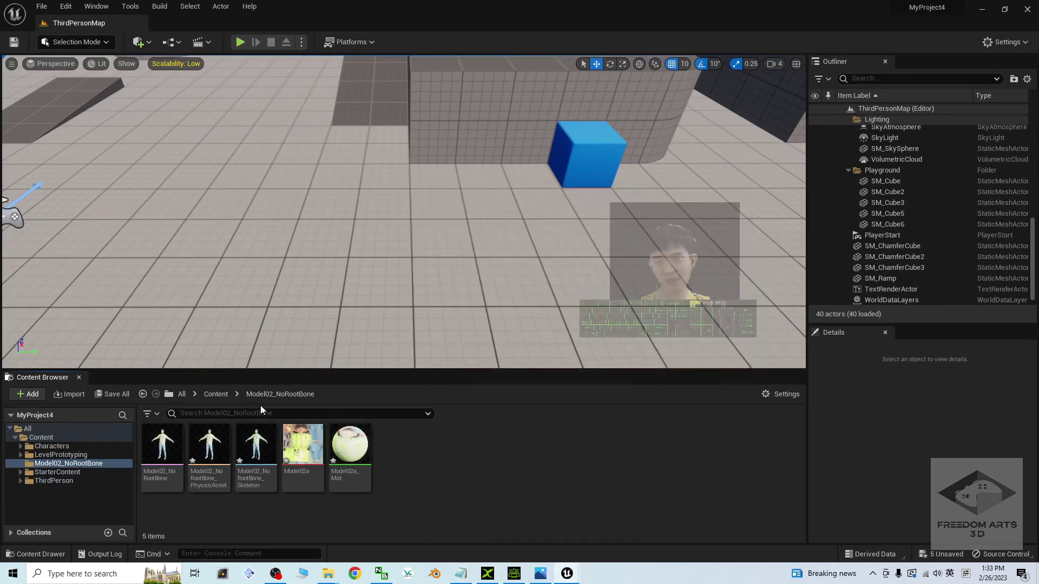
# Create a folder named Model02_withRootBone_3dx in the project's Content folder and open it.
pyautogui.click(215, 394)
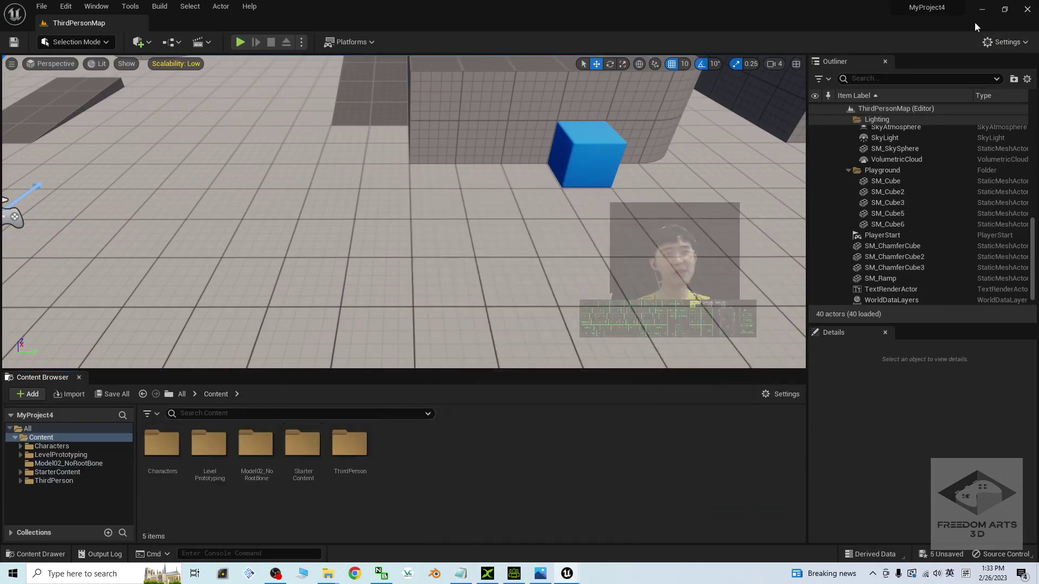
pyautogui.rightClick(429, 498)
pyautogui.click(476, 204)
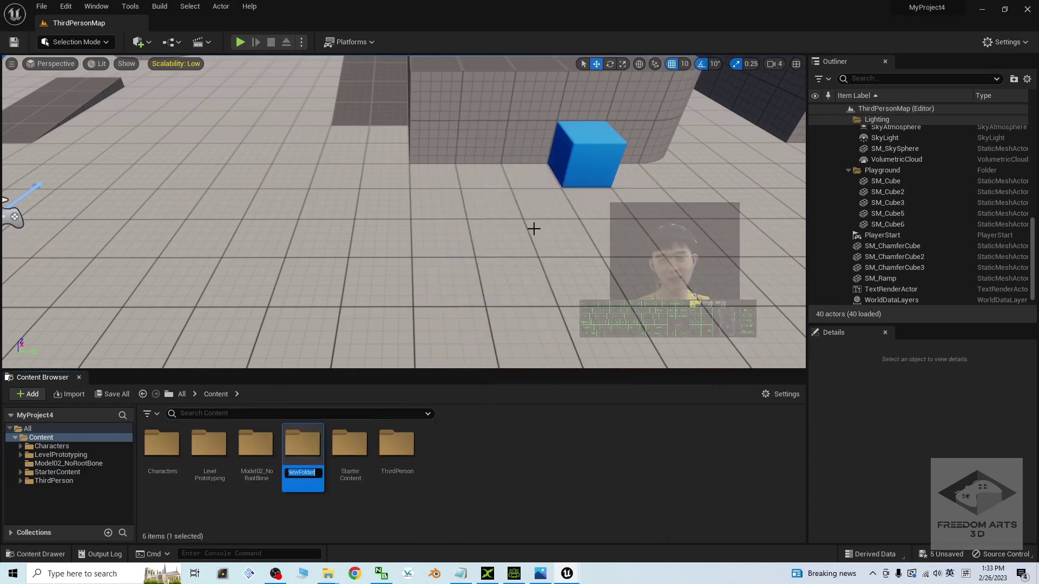
pyautogui.write('M')
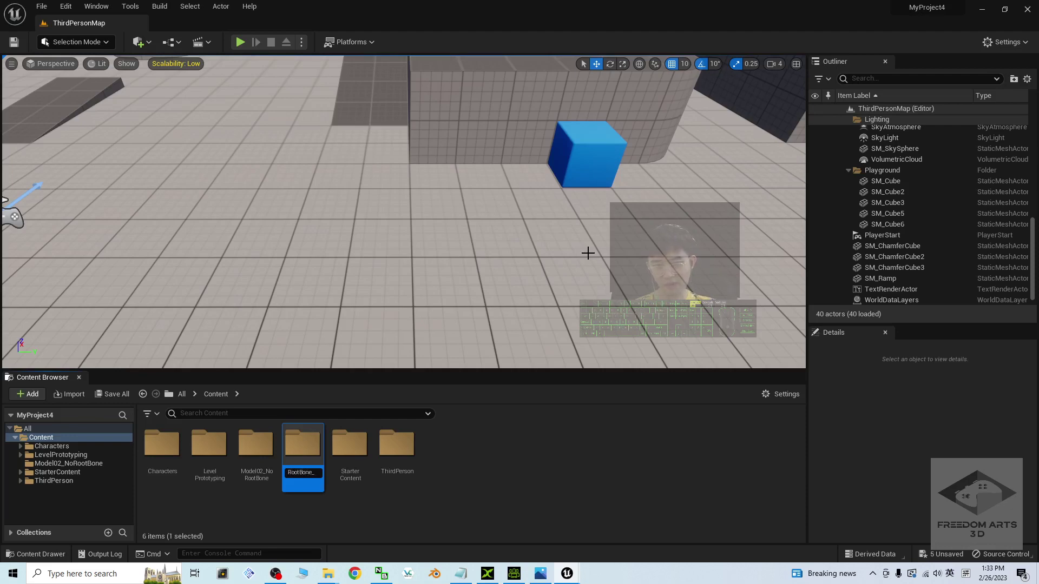
pyautogui.press('Return')
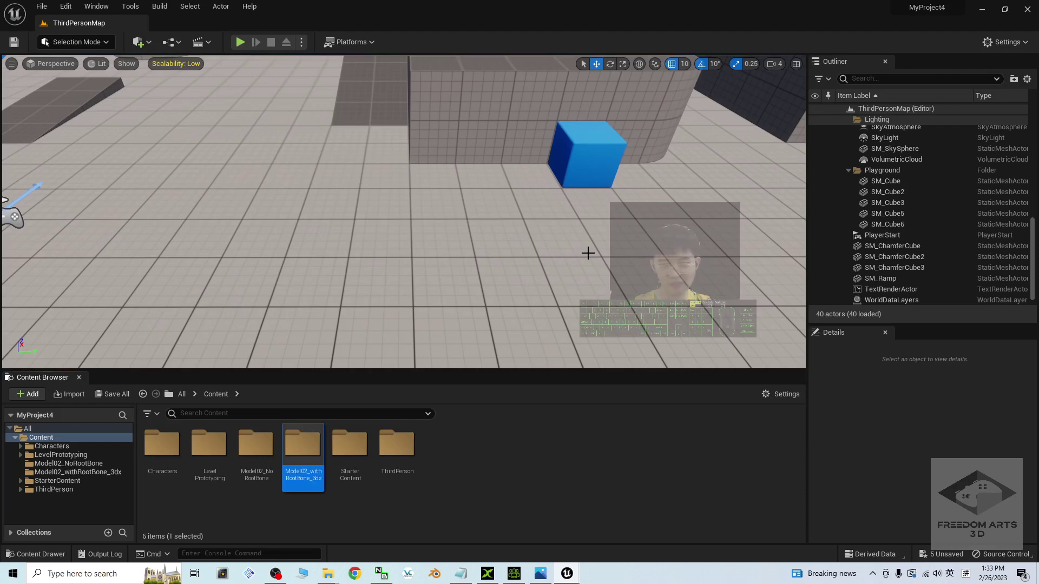
pyautogui.doubleClick(303, 446)
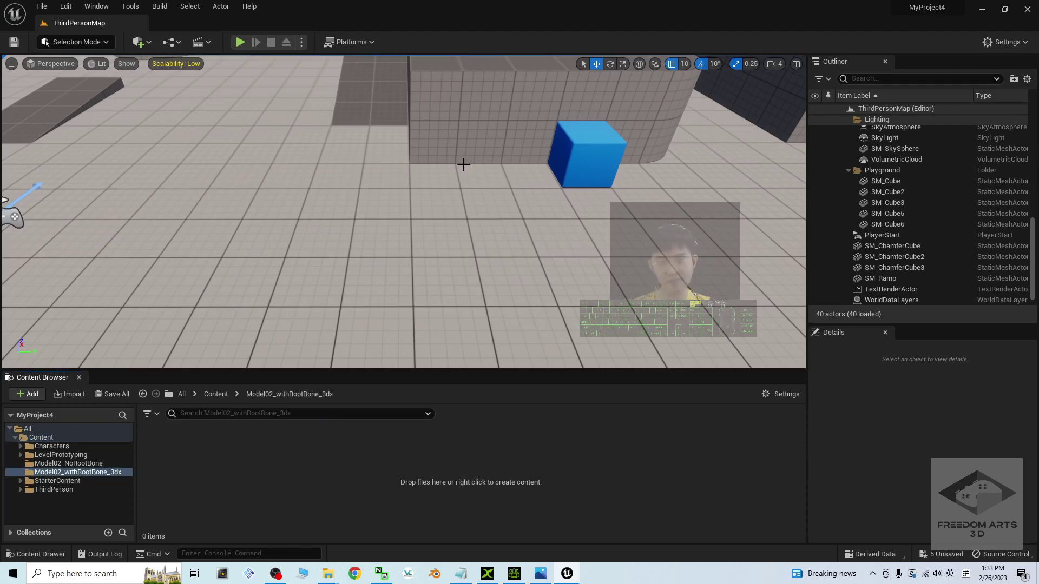
# Minimize Unreal Editor, close the old file window, and open the desktop's Sample FBX v2 > Model02_NoRootBone folder.
pyautogui.click(982, 9)
pyautogui.moveTo(327, 66); pyautogui.dragTo(587, 47)
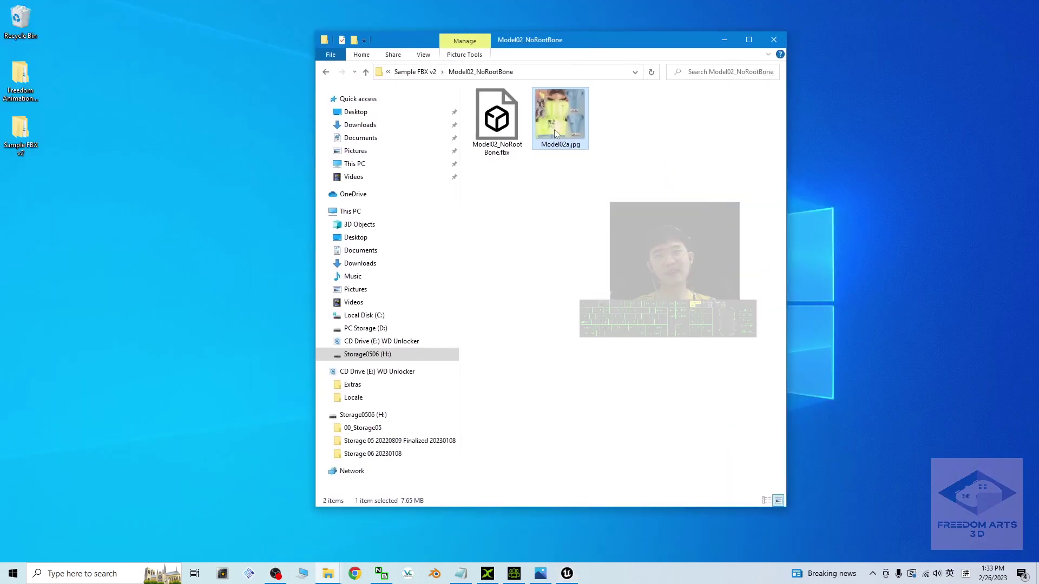
pyautogui.click(774, 40)
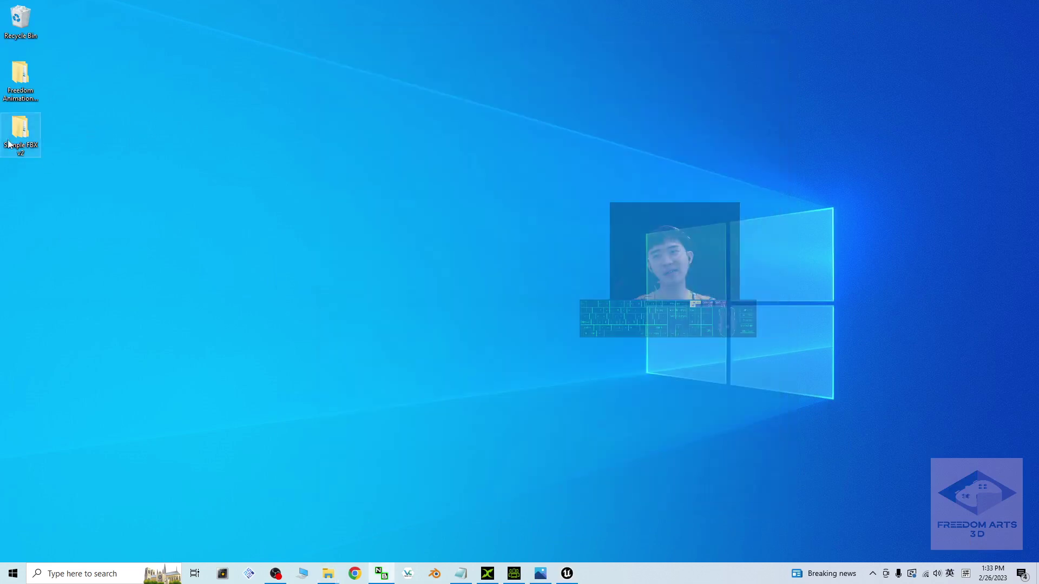
pyautogui.doubleClick(21, 133)
pyautogui.doubleClick(561, 127)
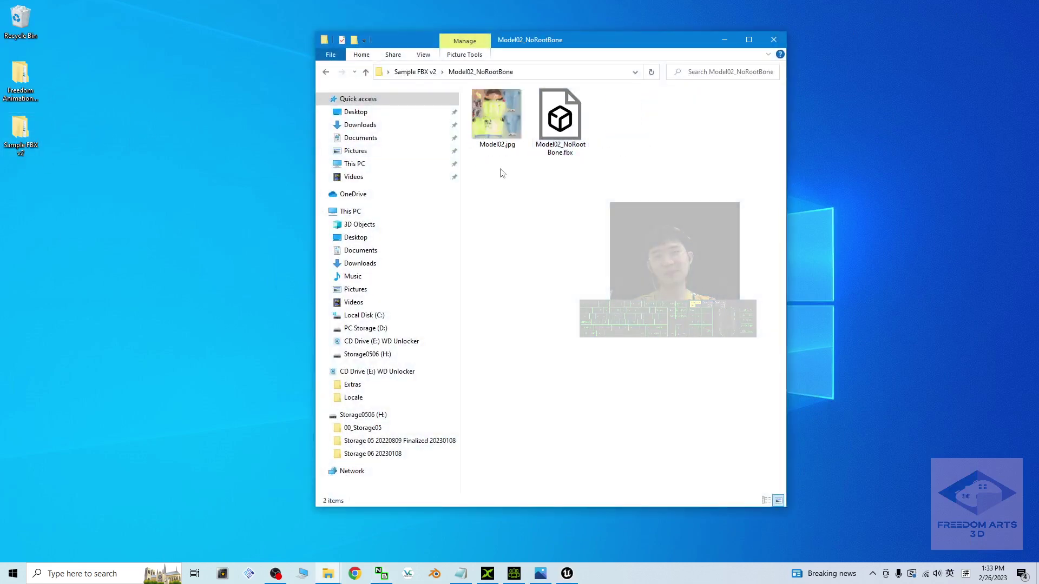
pyautogui.moveTo(601, 43); pyautogui.dragTo(408, 42)
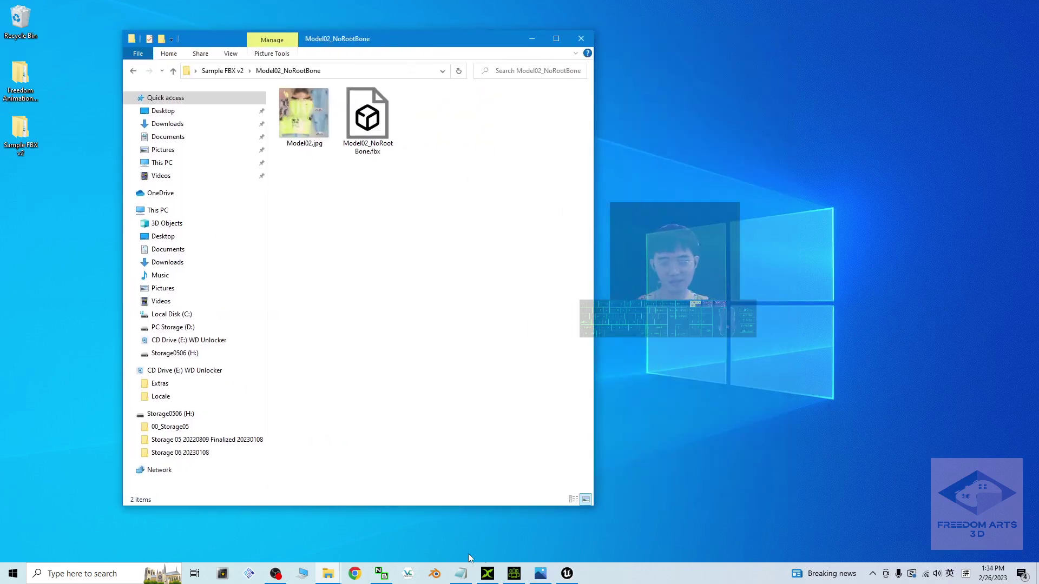
# Switch to iClone 3DXchange 7 and import Model02_NoRootBone.fbx with the default FBX settings, declining the automatic non-standard character conversion.
pyautogui.click(488, 573)
pyautogui.moveTo(126, 5); pyautogui.dragTo(507, 91)
pyautogui.moveTo(367, 116); pyautogui.dragTo(768, 279)
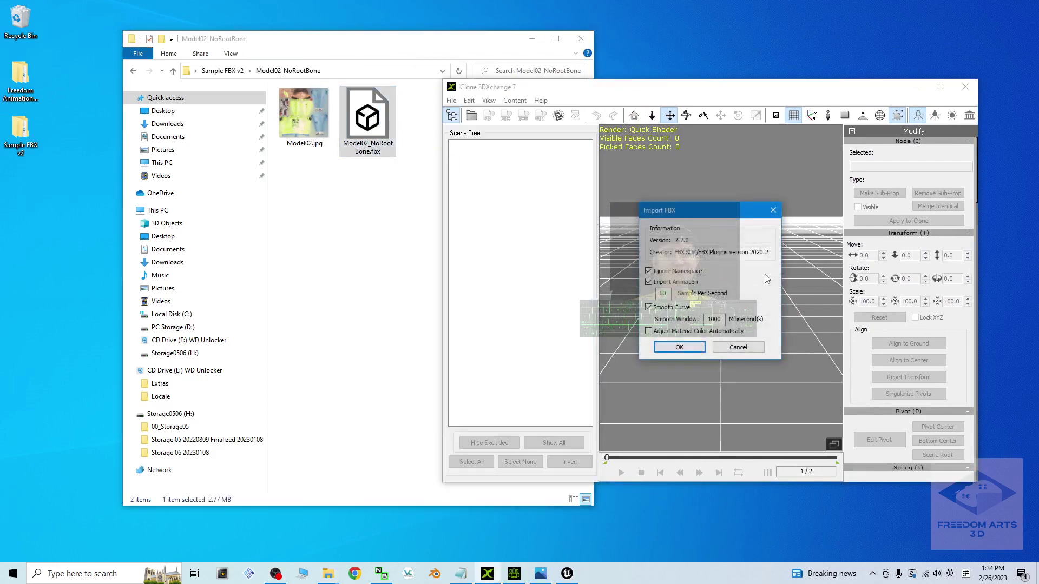
pyautogui.click(685, 349)
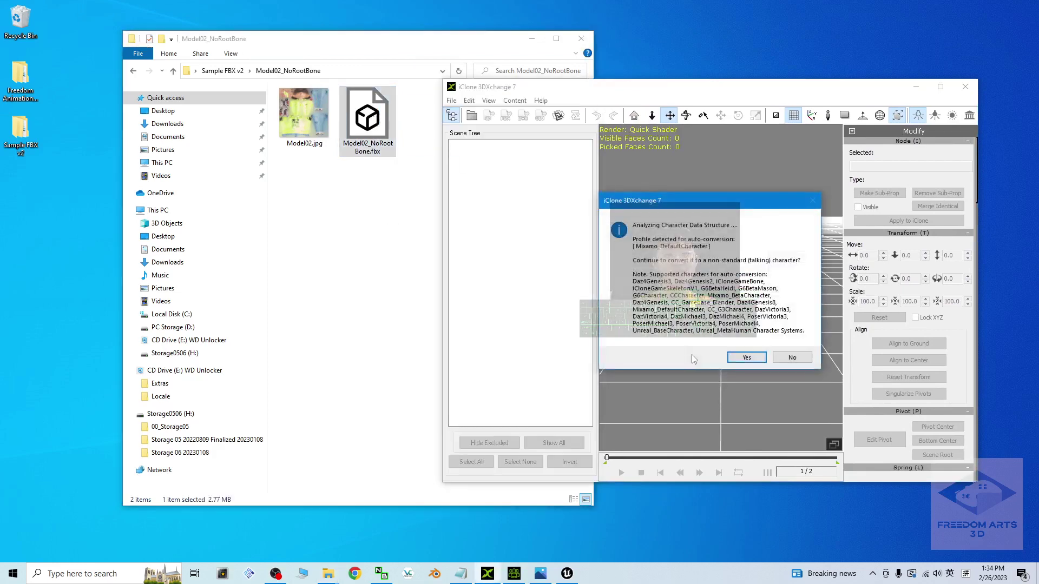
pyautogui.click(798, 359)
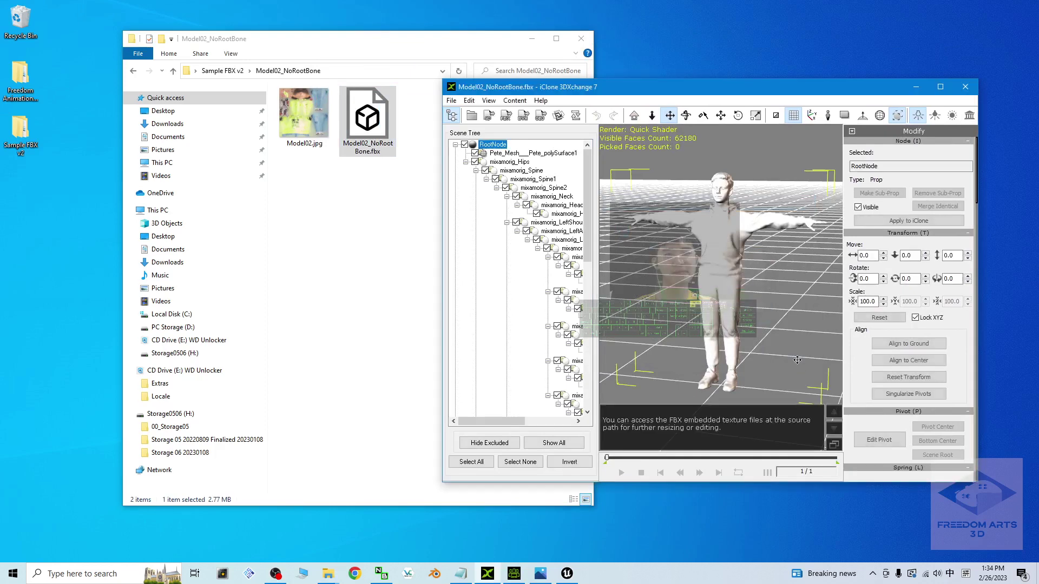
# Apply the Model02.jpg texture from the folder to the imported character's mesh and maximize the 3DXchange window.
pyautogui.moveTo(303, 115); pyautogui.dragTo(619, 242)
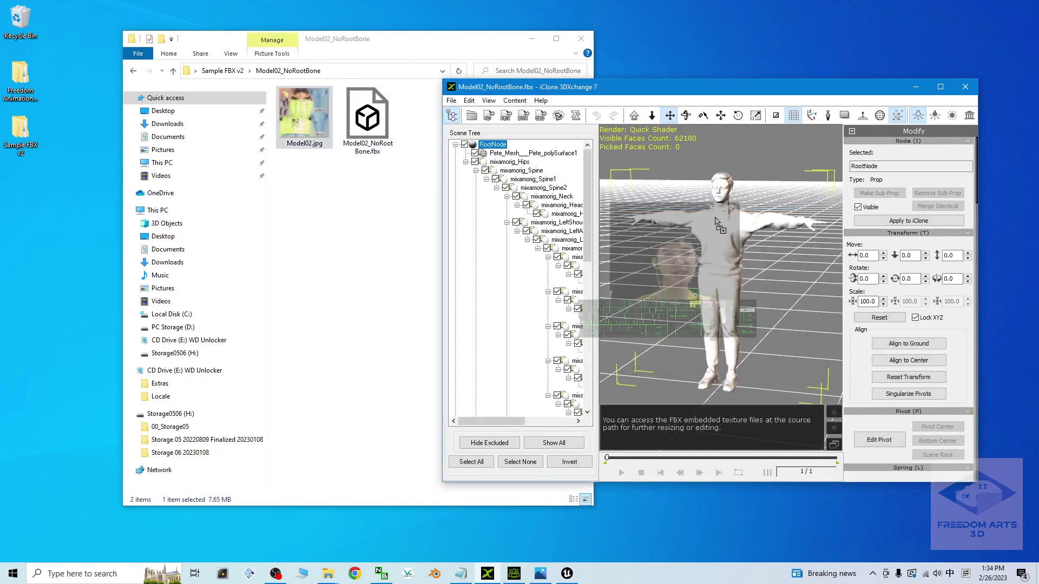
pyautogui.moveTo(715, 222); pyautogui.dragTo(717, 222)
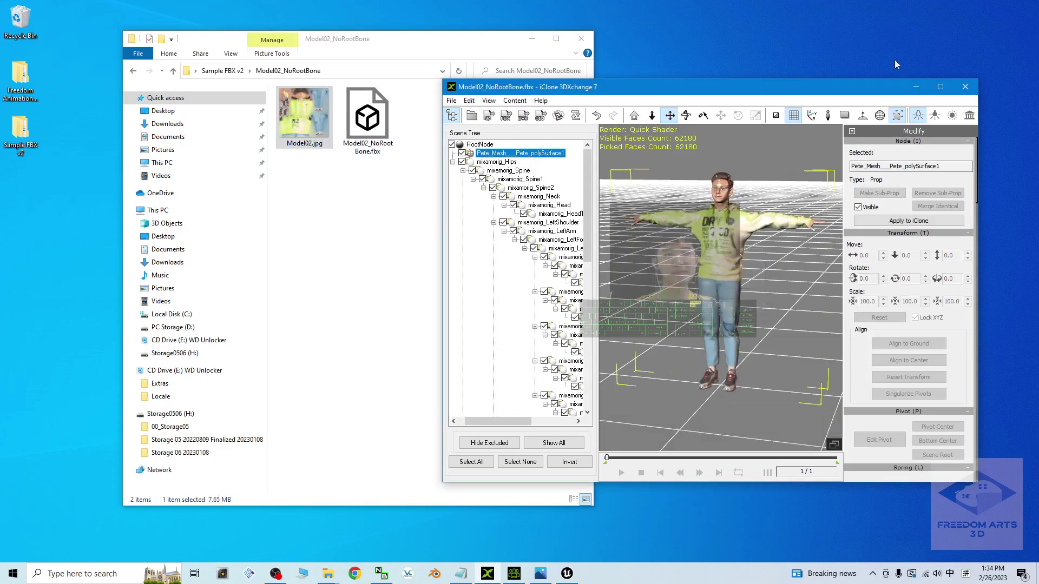
pyautogui.click(939, 87)
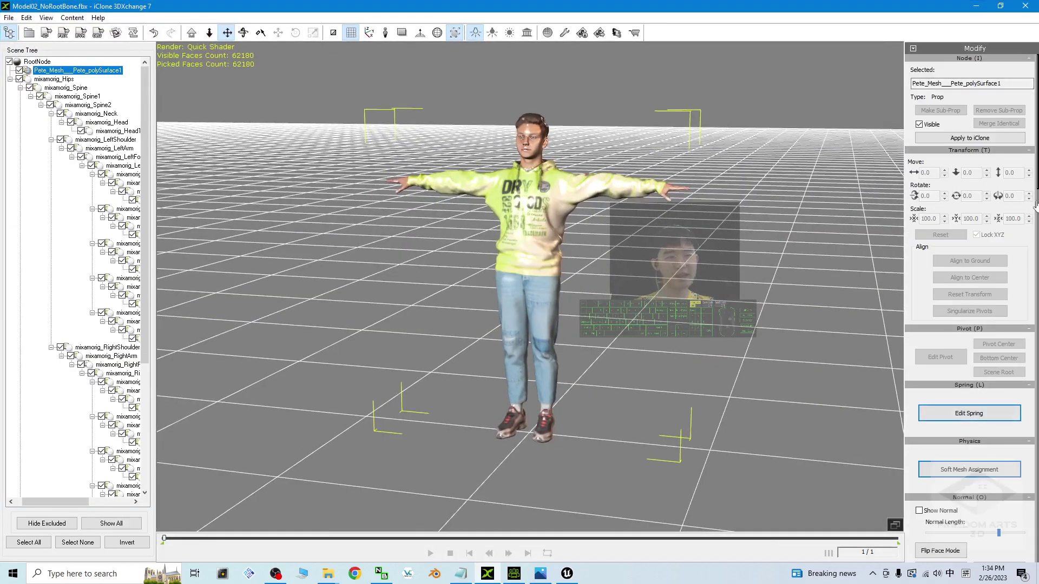
# Try converting the character to Non-Standard and select RootNode(0) in the scene tree to inspect its bone.
pyautogui.scroll(-10, 969, 325)
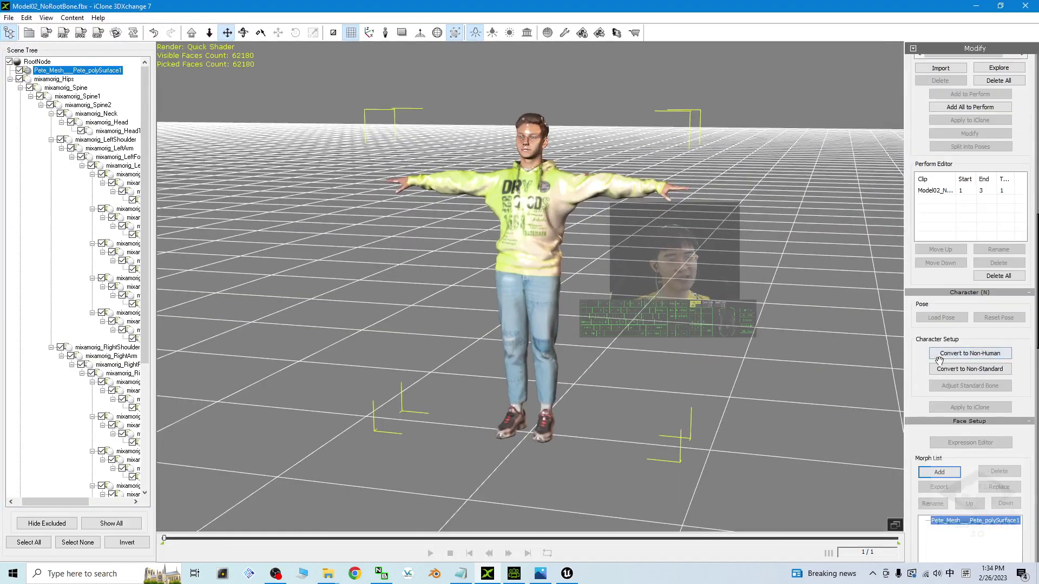
pyautogui.click(970, 369)
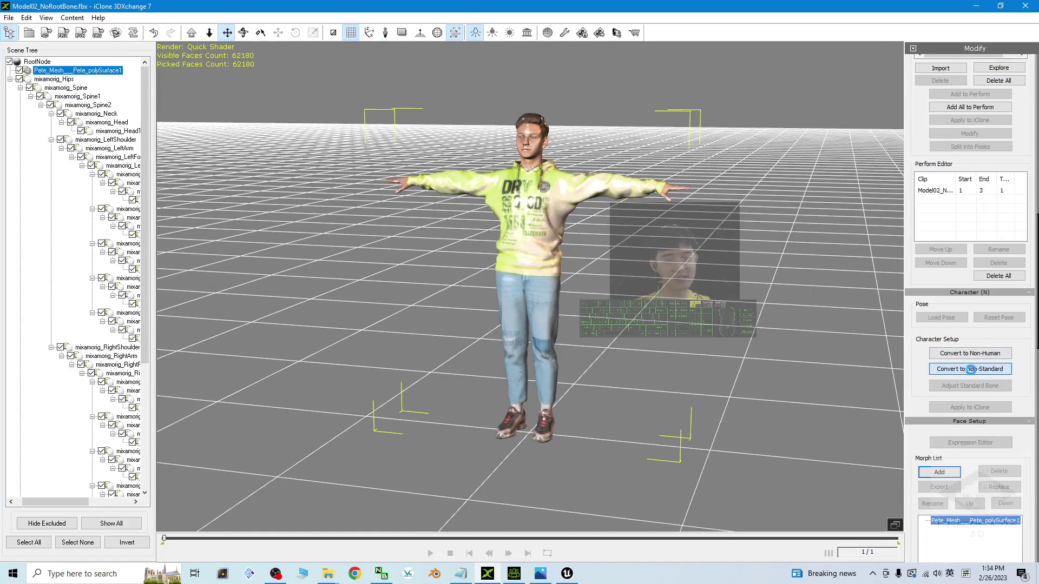
pyautogui.scroll(3, 518, 381)
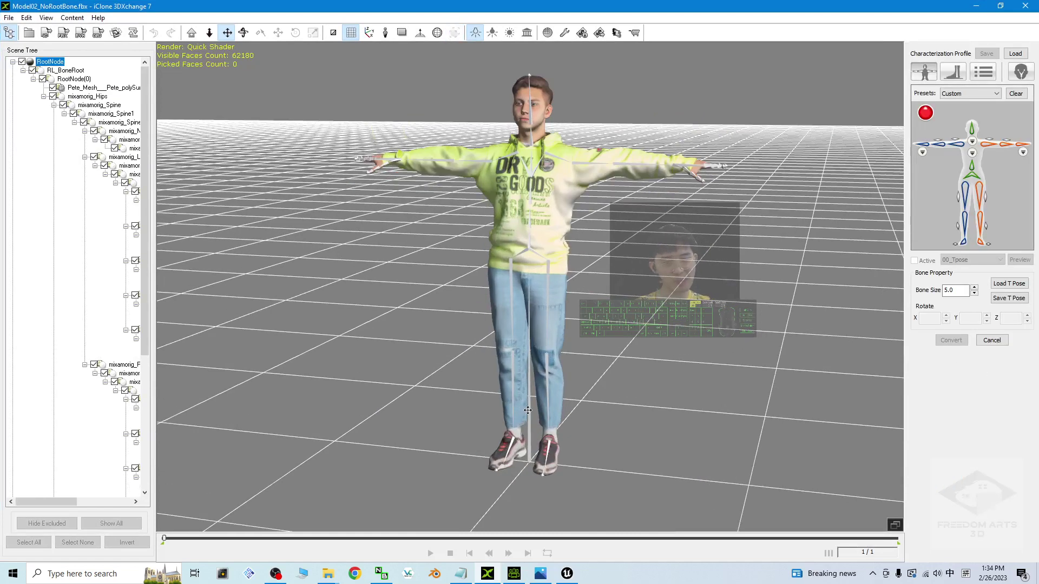
pyautogui.click(77, 82)
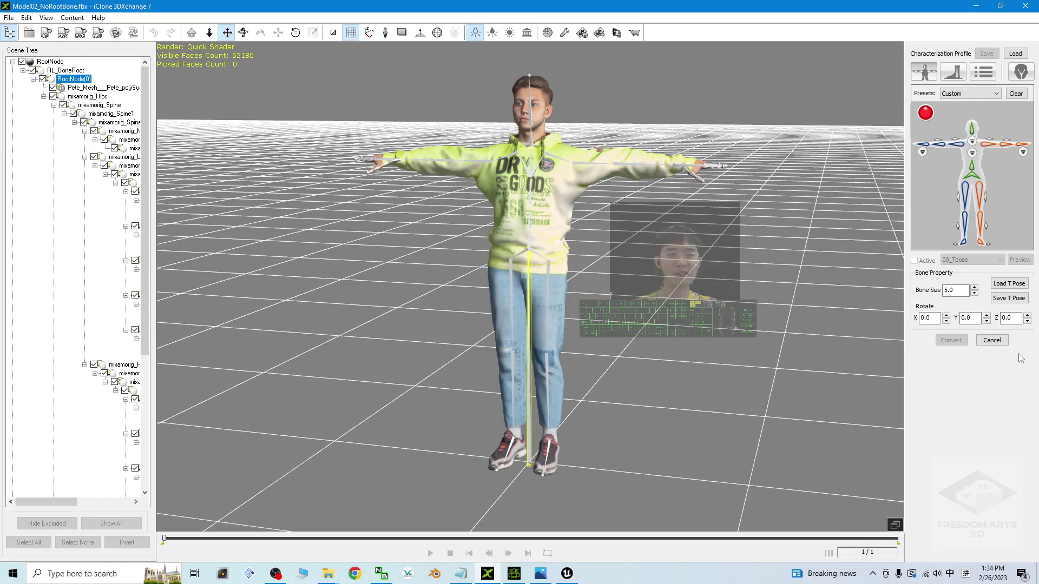
# Cancel the Non-Standard conversion and discard its changes.
pyautogui.click(984, 342)
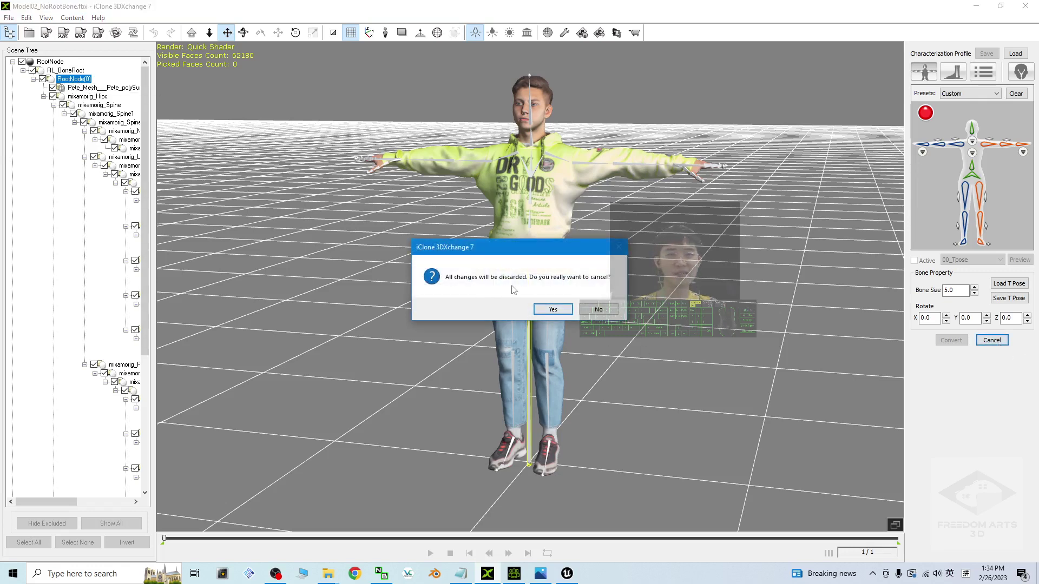
pyautogui.click(600, 309)
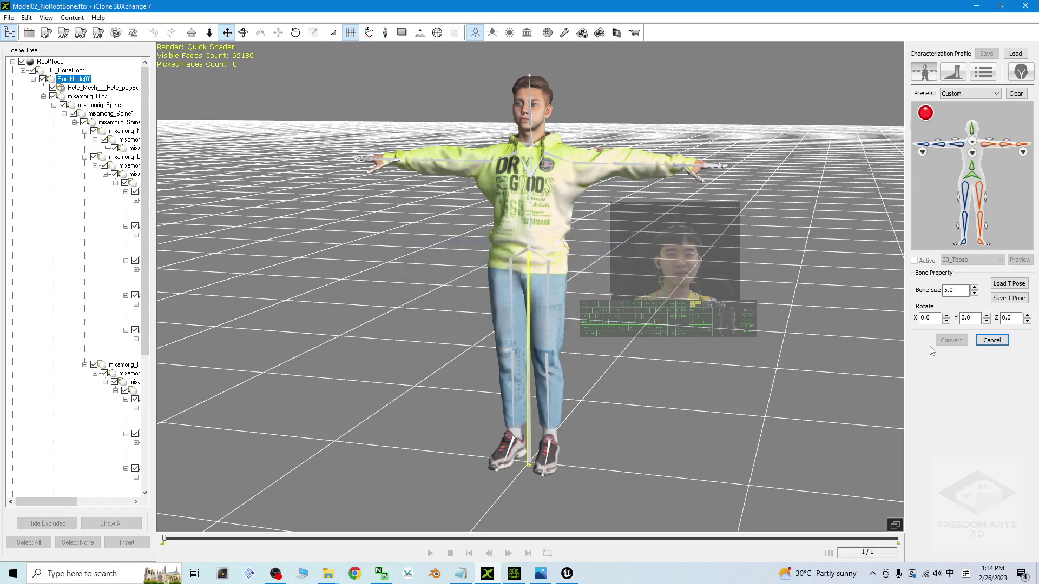
pyautogui.click(991, 341)
pyautogui.click(598, 307)
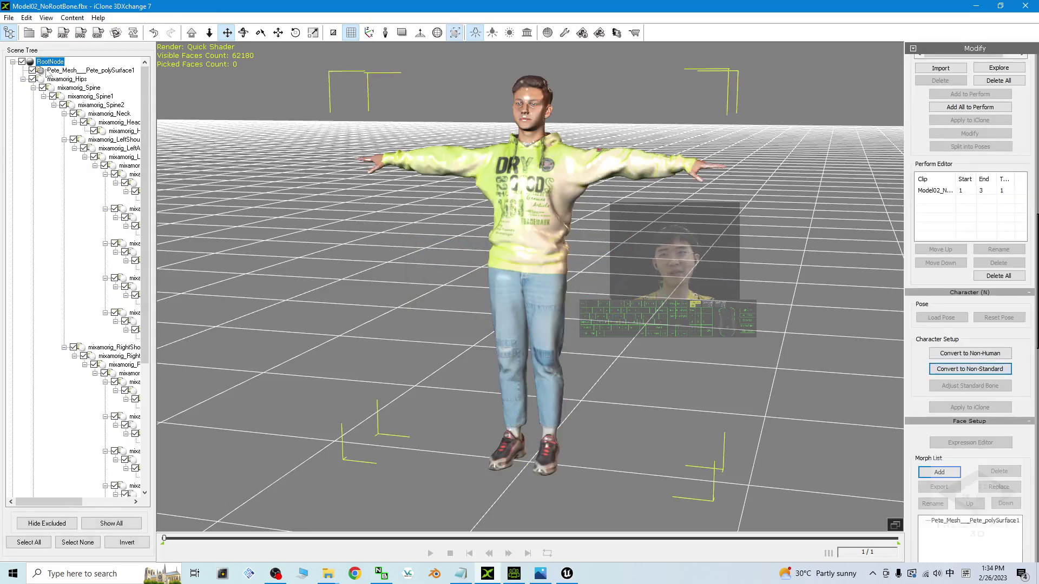
# Examine the original mixamorig bone hierarchy from the Hips up through the Spine bones to the Neck.
pyautogui.click(69, 81)
pyautogui.click(81, 90)
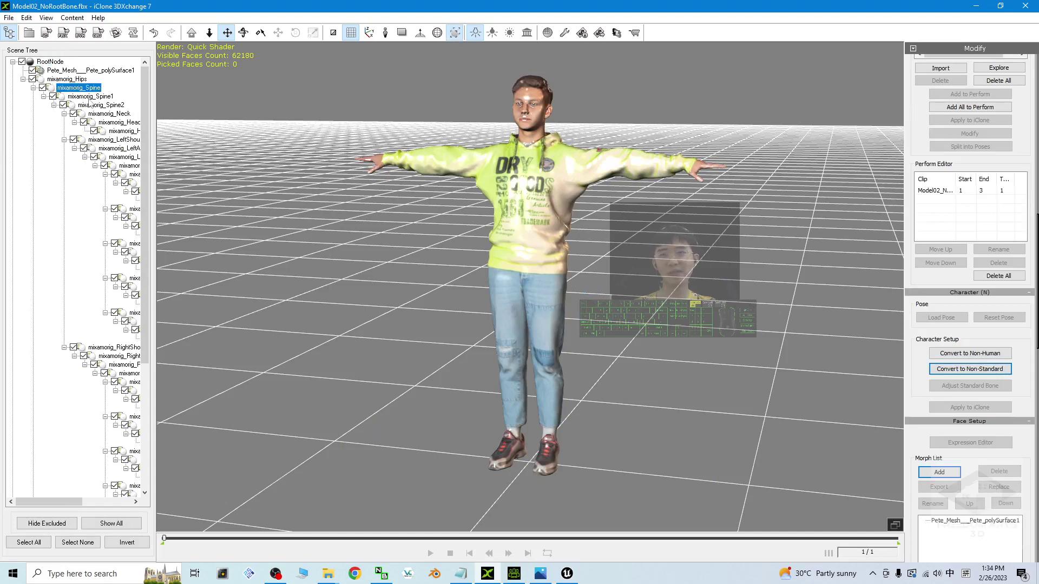
pyautogui.click(89, 96)
pyautogui.click(109, 114)
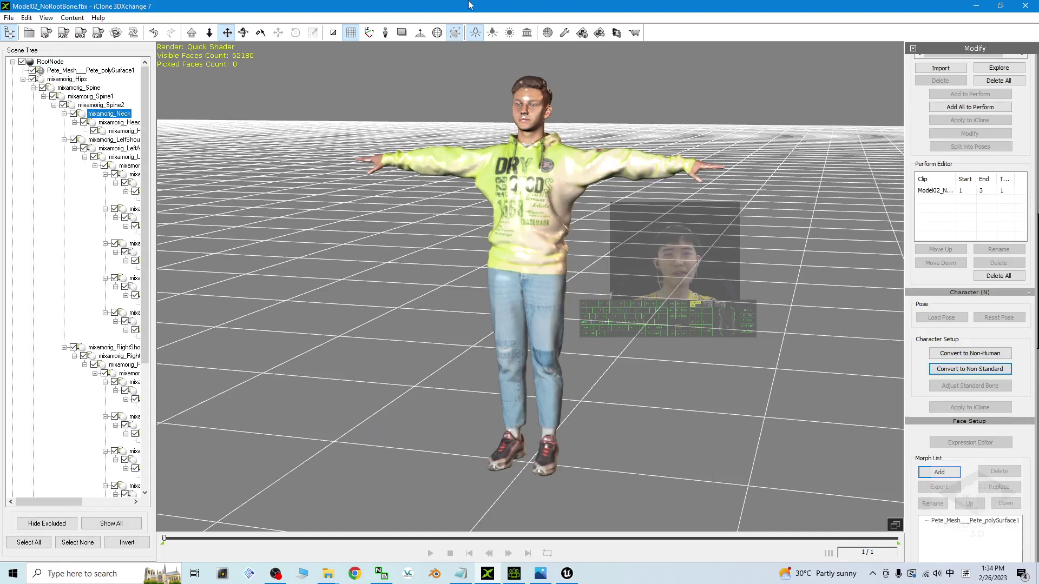
# Arrange the windows, create a folder named "3dxchange add rootbone" inside Model02_NoRootBone and open it.
pyautogui.moveTo(469, 5); pyautogui.dragTo(715, 98)
pyautogui.click(378, 228)
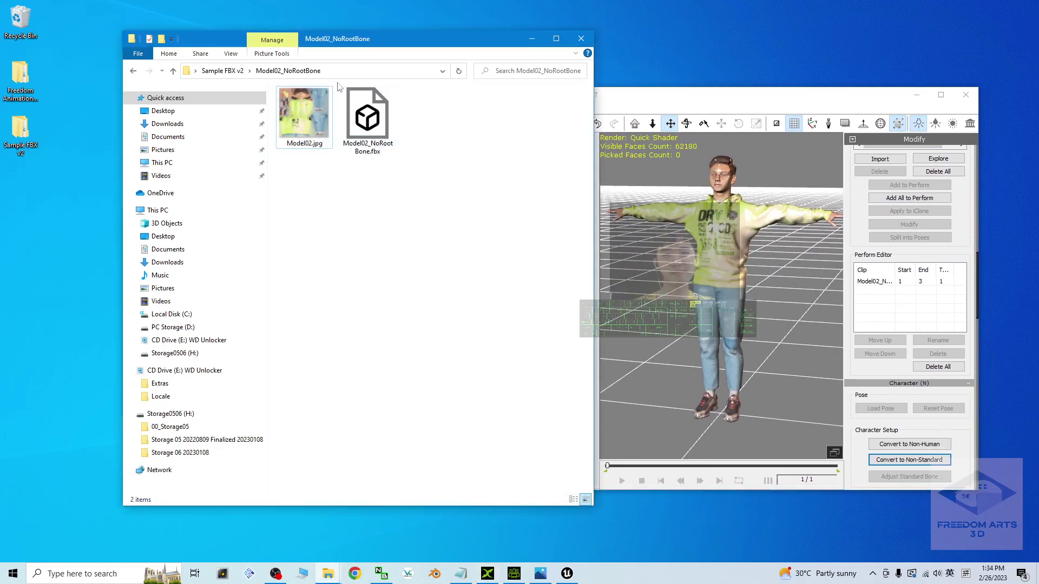
pyautogui.moveTo(360, 43); pyautogui.dragTo(271, 43)
pyautogui.rightClick(267, 262)
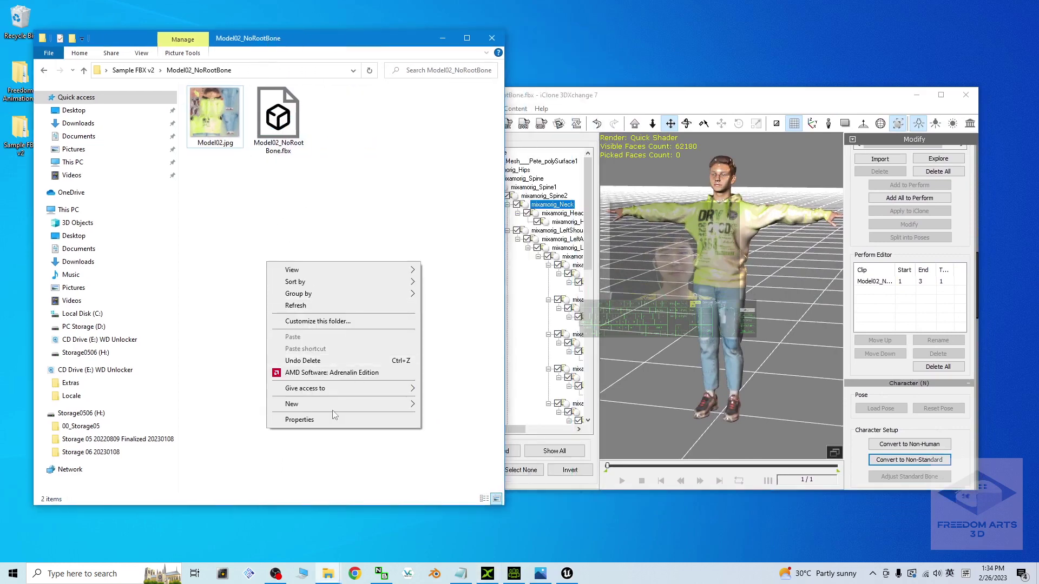
pyautogui.moveTo(328, 411)
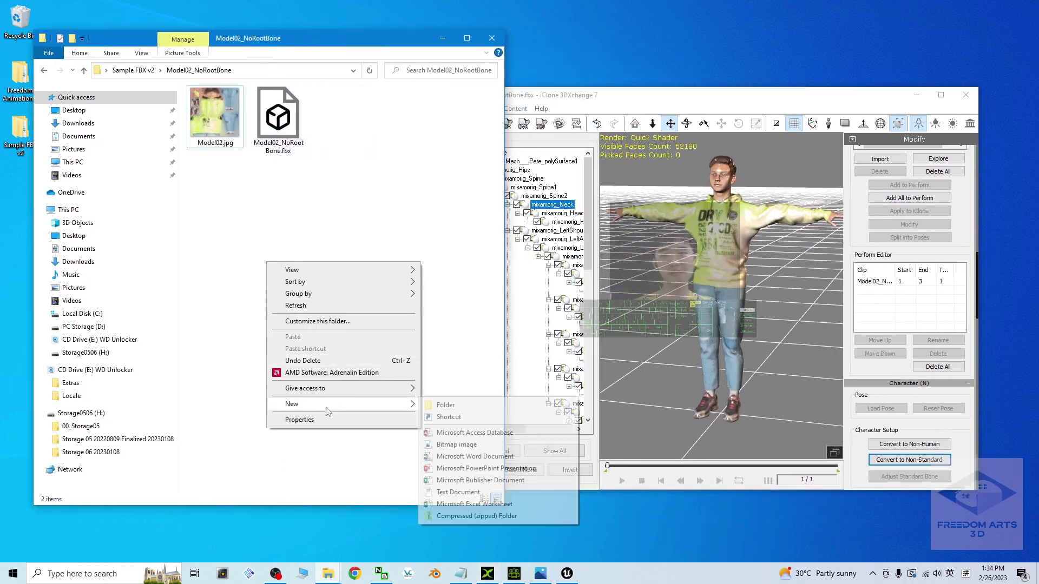
pyautogui.click(452, 409)
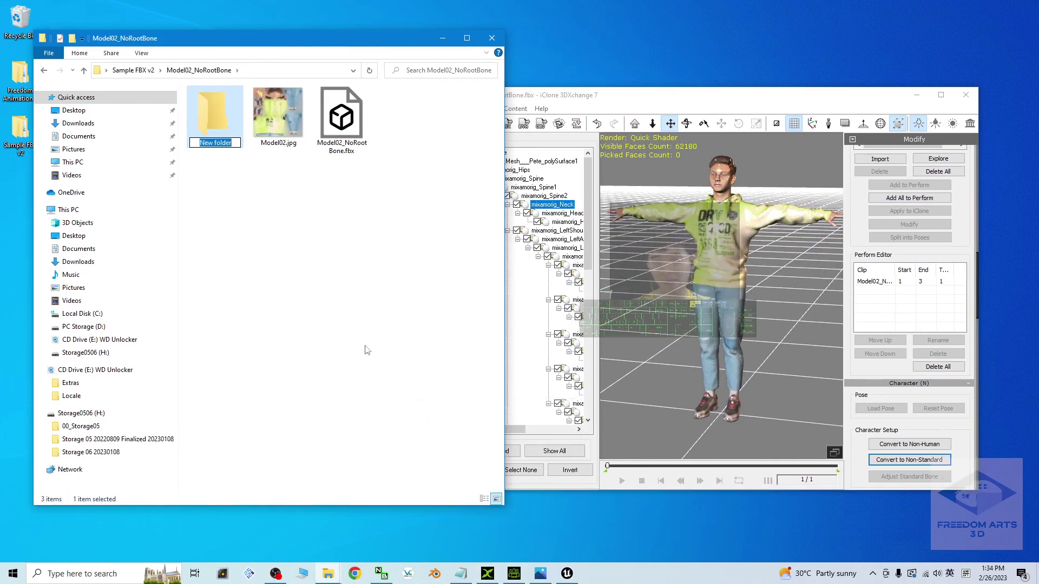
pyautogui.write('3dxchange ad')
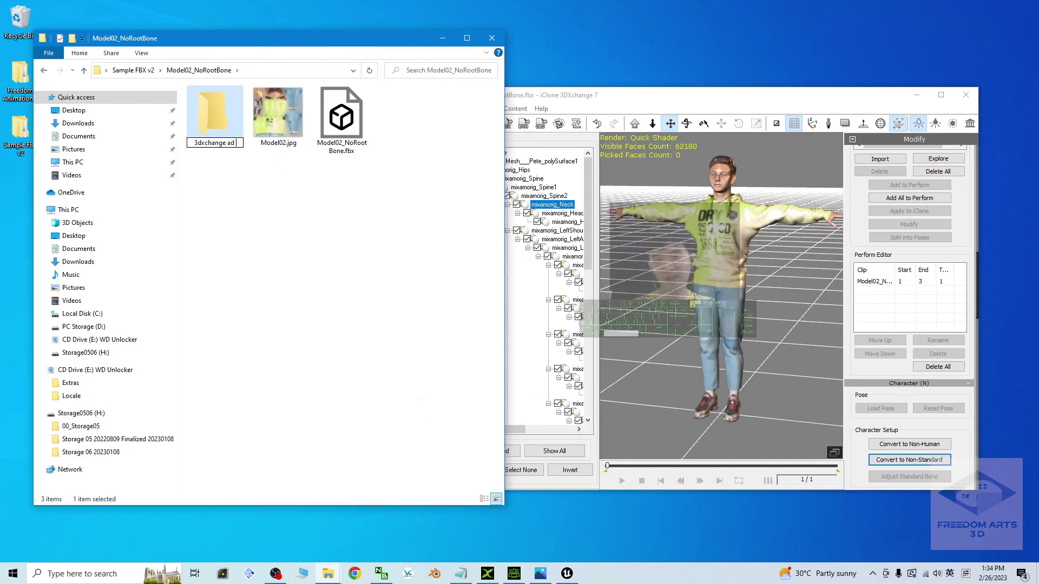
pyautogui.write('d roob')
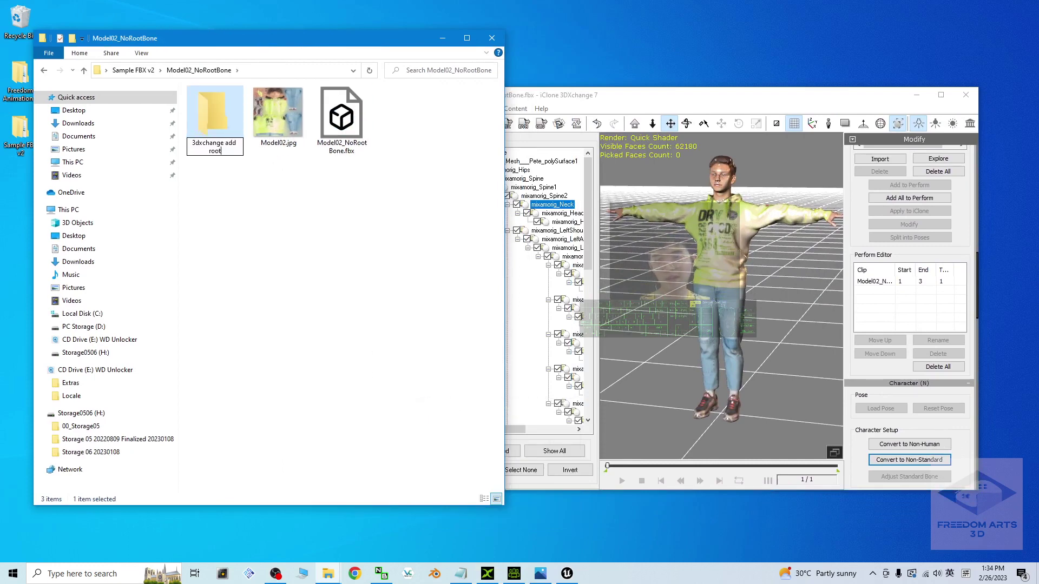
pyautogui.write('bone')
pyautogui.press('Return')
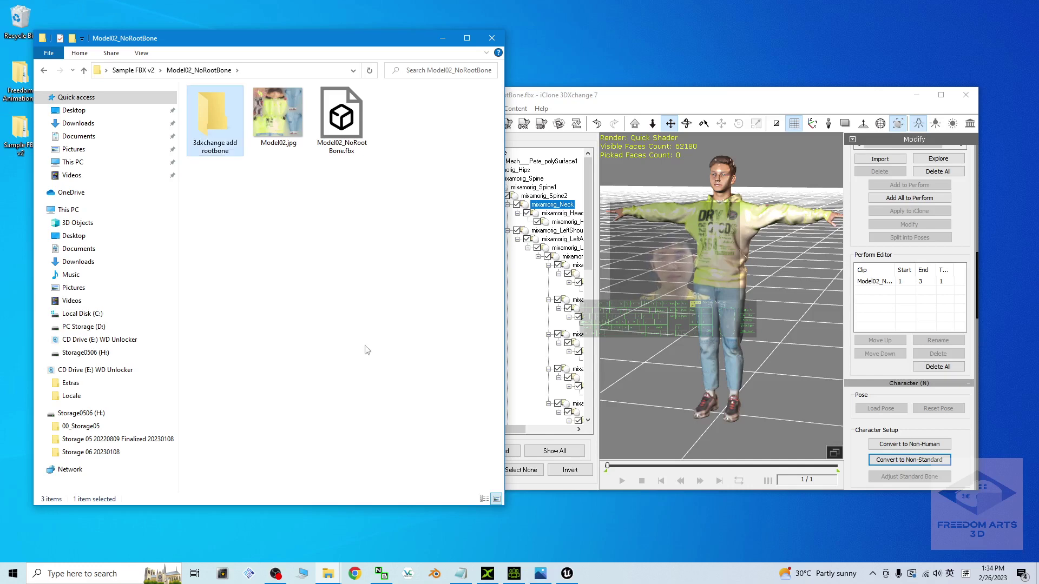
pyautogui.press('Return')
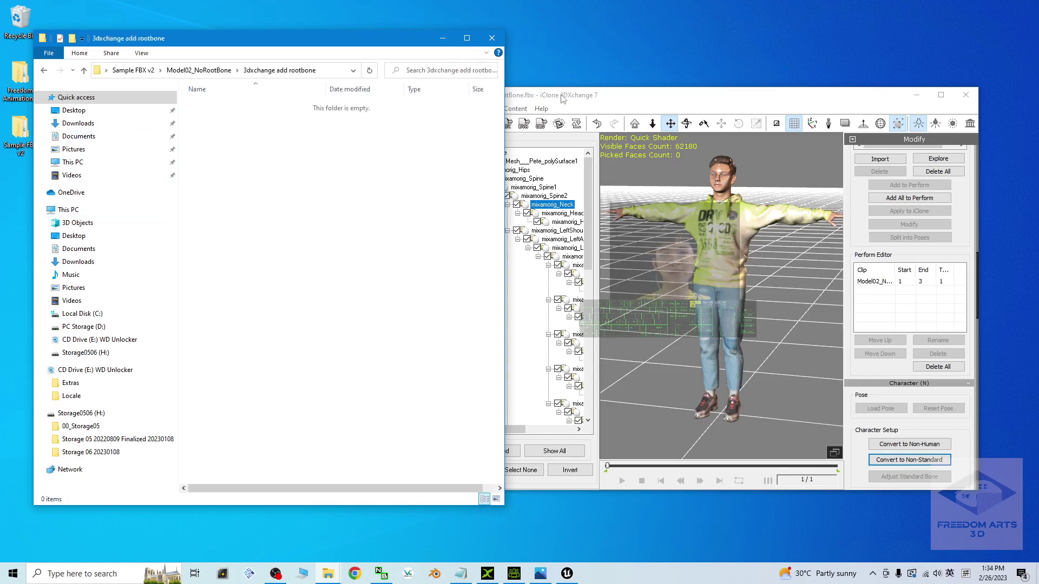
# Start an FBX export of the character from 3DXchange and set the destination to the "3dxchange add rootbone" folder path.
pyautogui.moveTo(563, 99); pyautogui.dragTo(580, 96)
pyautogui.click(522, 120)
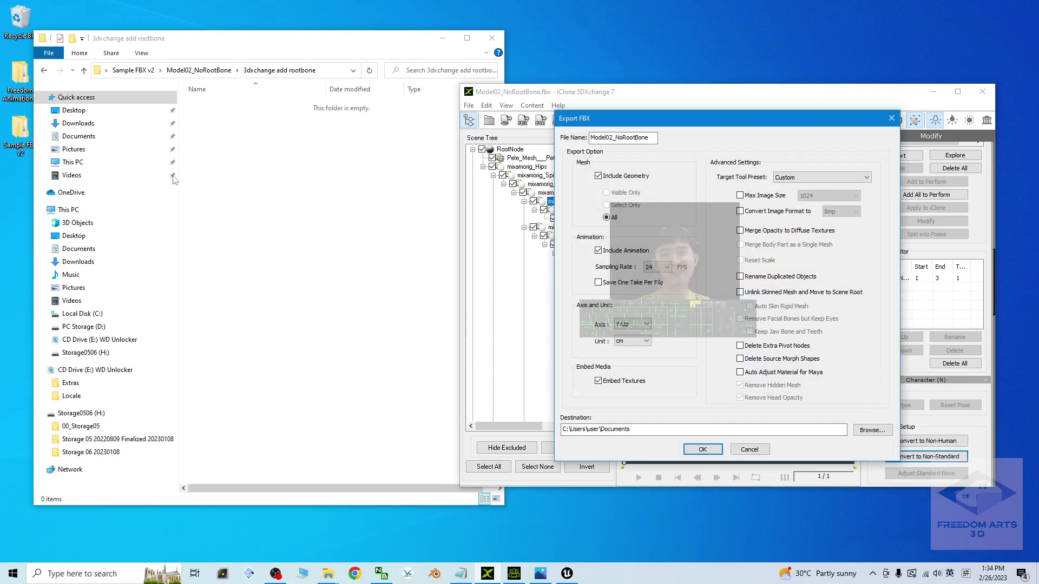
pyautogui.click(343, 70)
pyautogui.hotkey('ctrl', 'c')
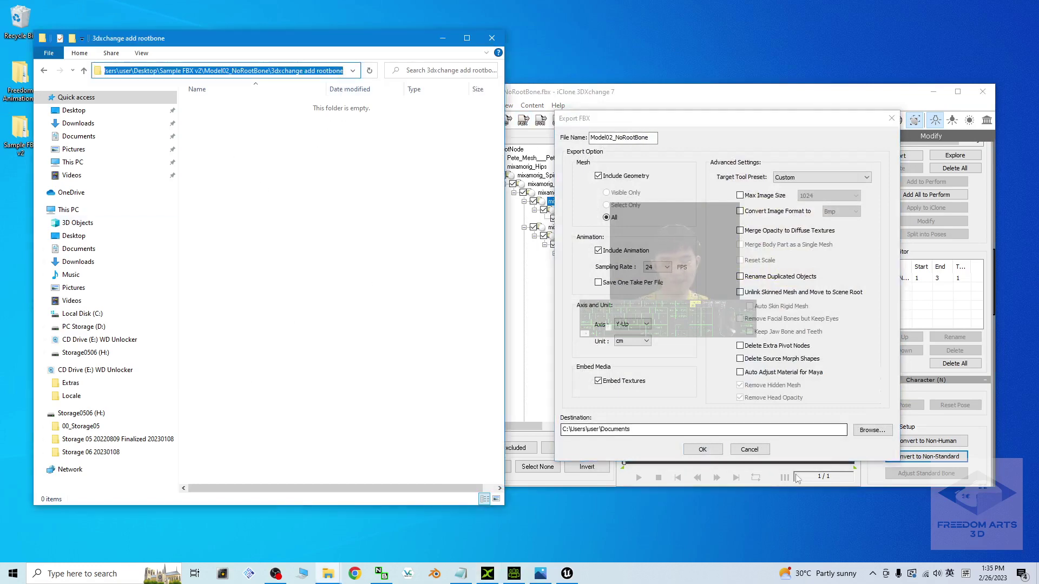
pyautogui.click(628, 428)
pyautogui.hotkey('ctrl', 'a')
pyautogui.hotkey('ctrl', 'v')
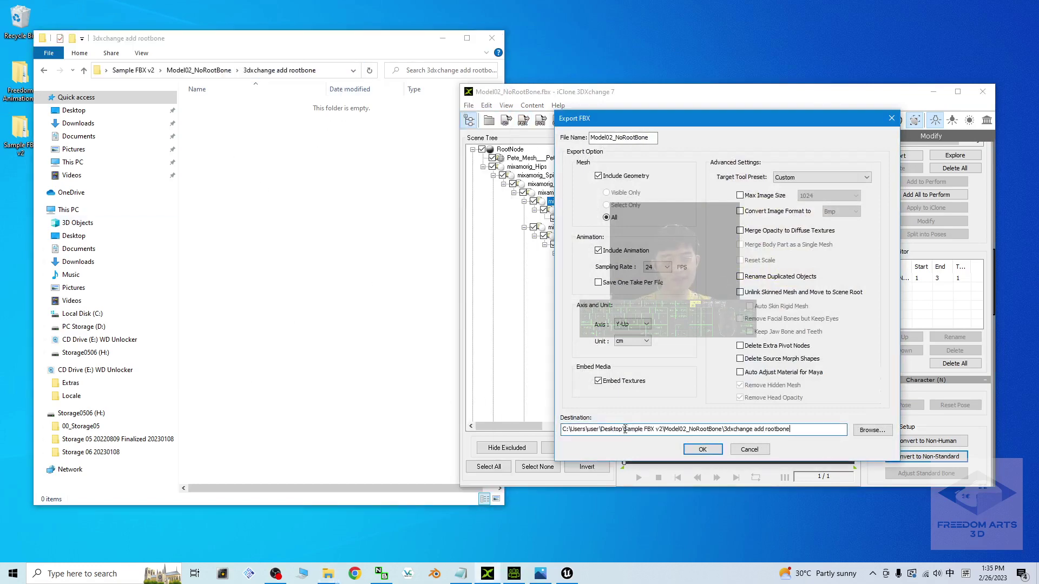
# Choose the GameEngine_Unreal target tool preset and export the FBX, dismissing the iClone reminder.
pyautogui.click(827, 177)
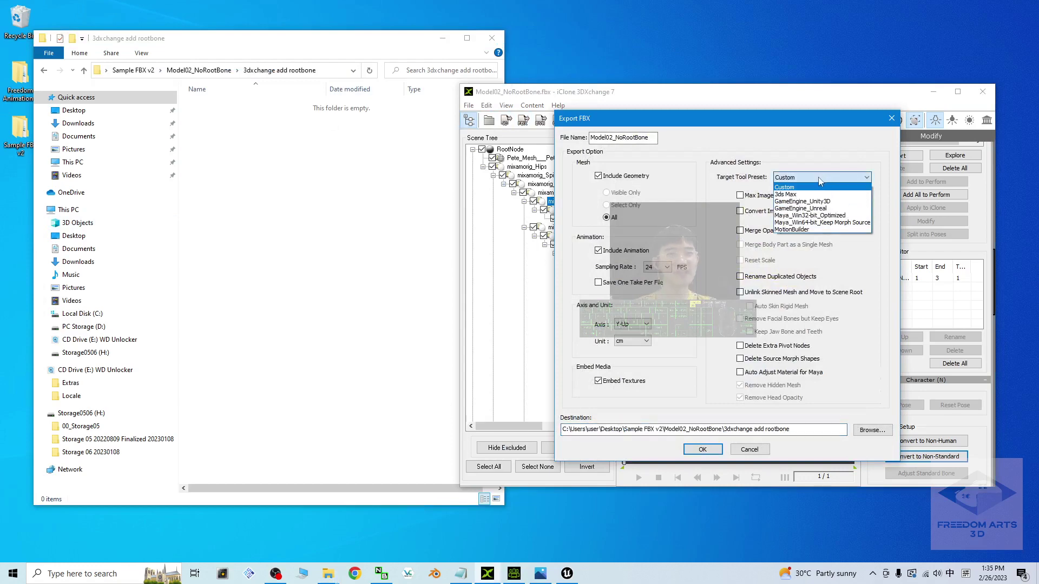
pyautogui.click(810, 210)
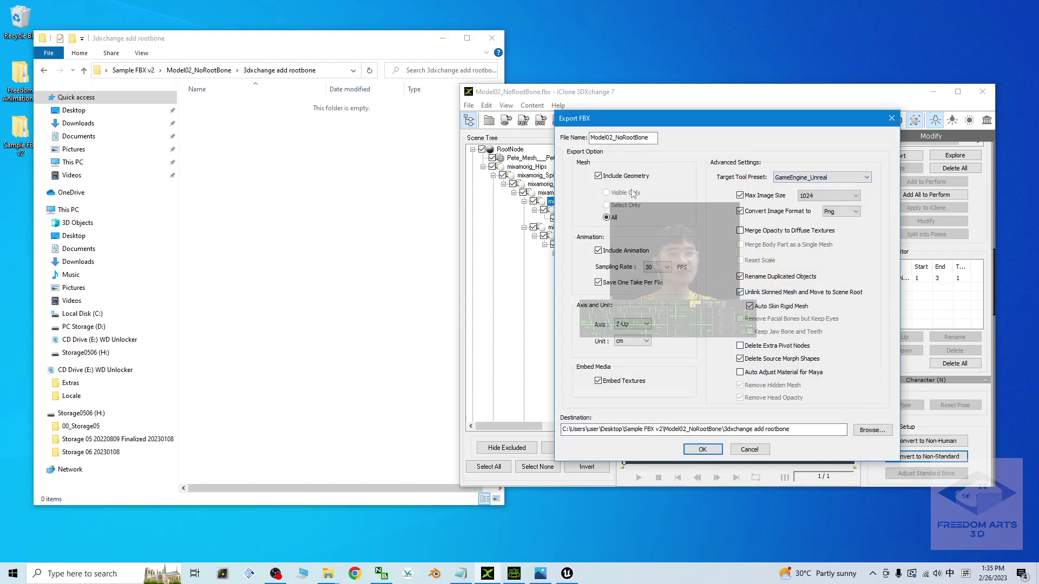
pyautogui.click(701, 449)
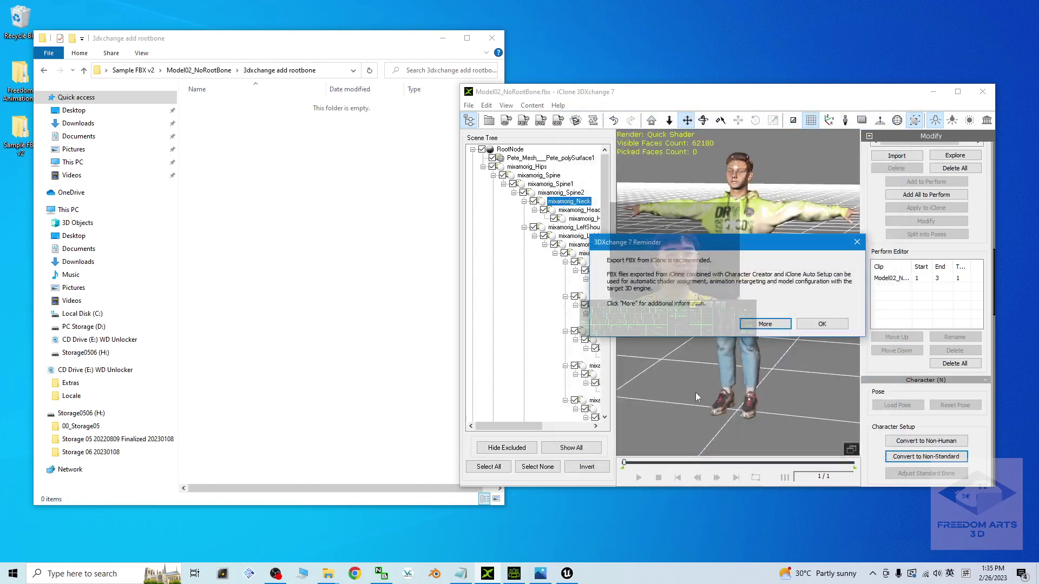
pyautogui.click(842, 325)
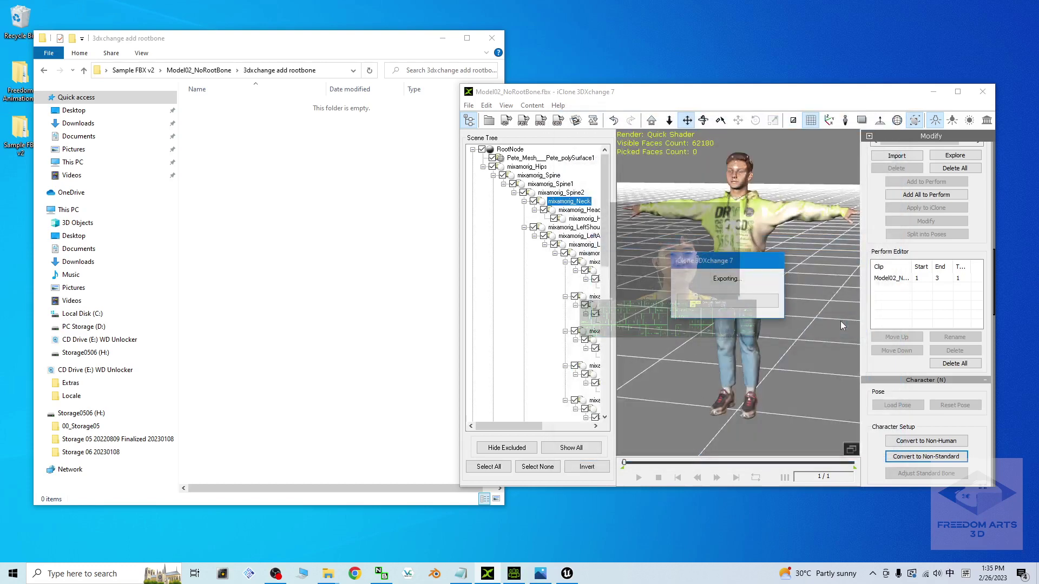
pyautogui.click(753, 313)
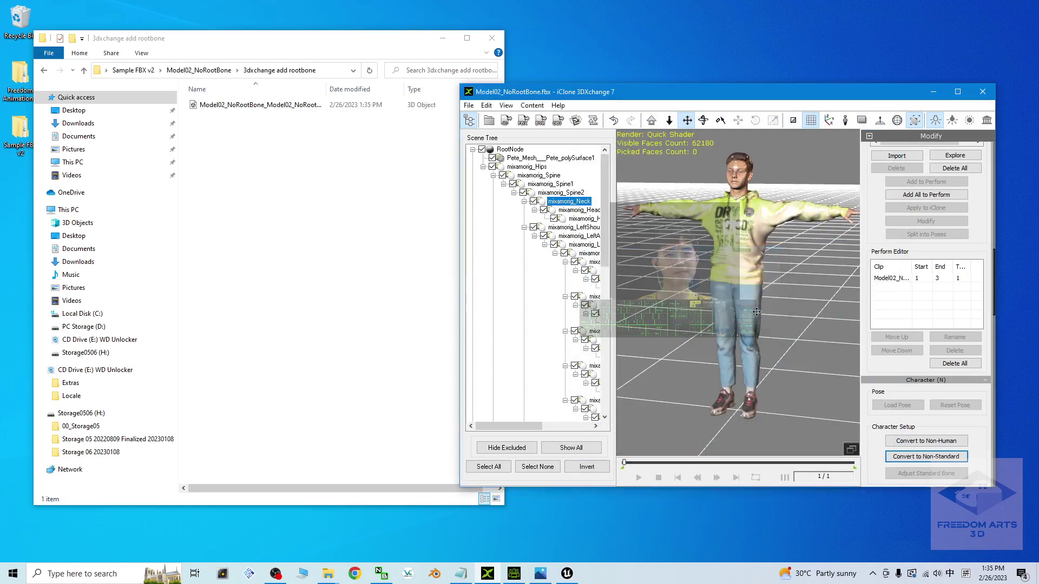
# Rename the exported FBX file as Model02_3DX_rootboneAdded.fbx.
pyautogui.click(317, 198)
pyautogui.click(292, 105)
pyautogui.doubleClick(326, 89)
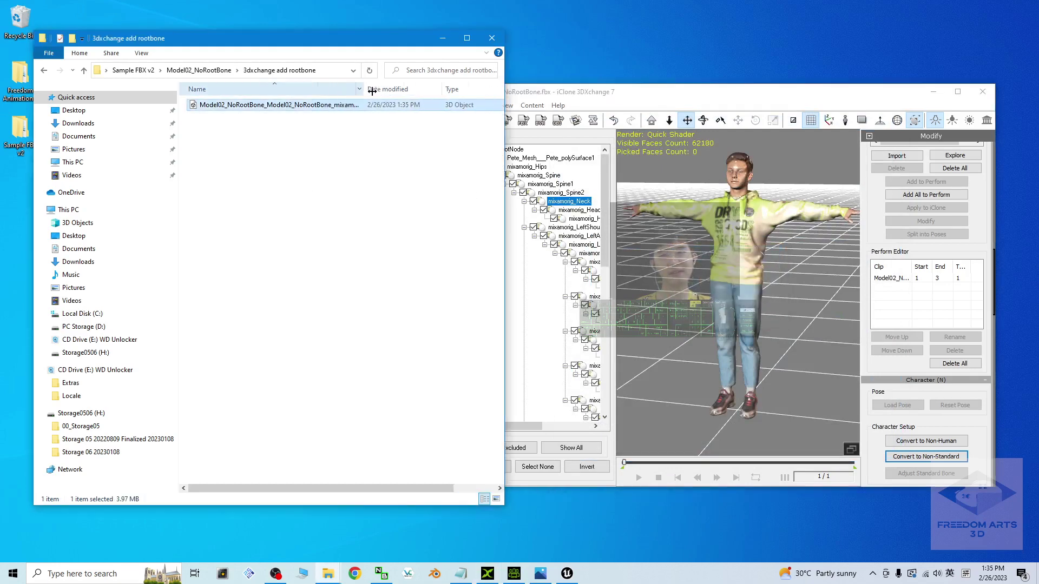
pyautogui.click(310, 107)
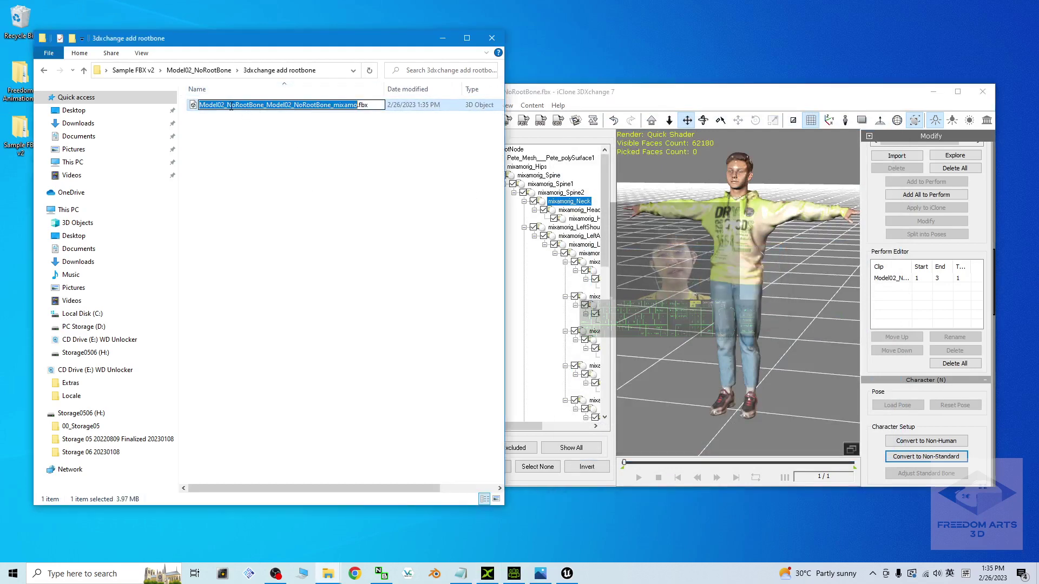
pyautogui.moveTo(227, 107); pyautogui.dragTo(357, 109)
pyautogui.press('BackSpace')
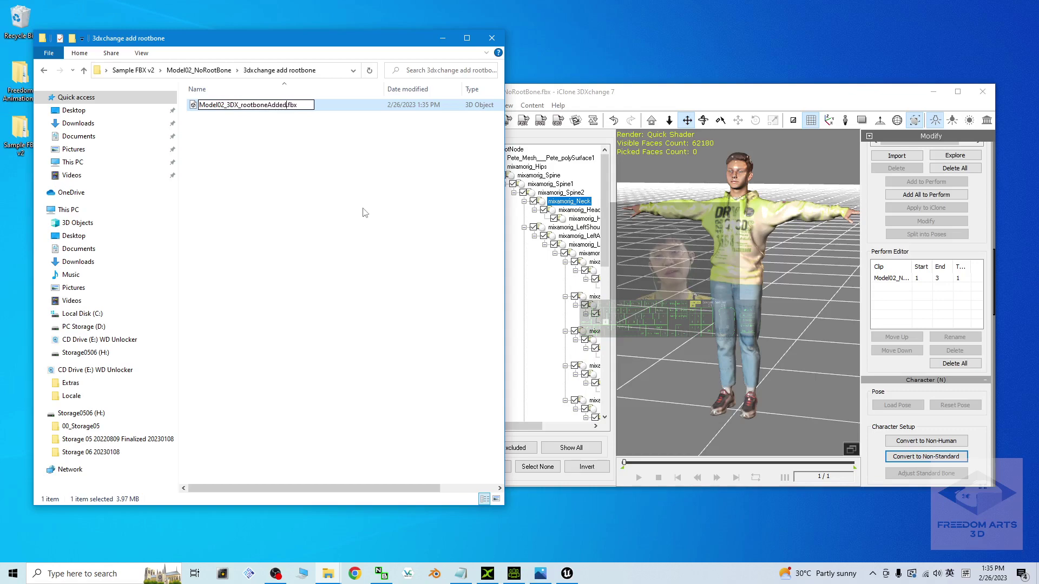
pyautogui.press('Return')
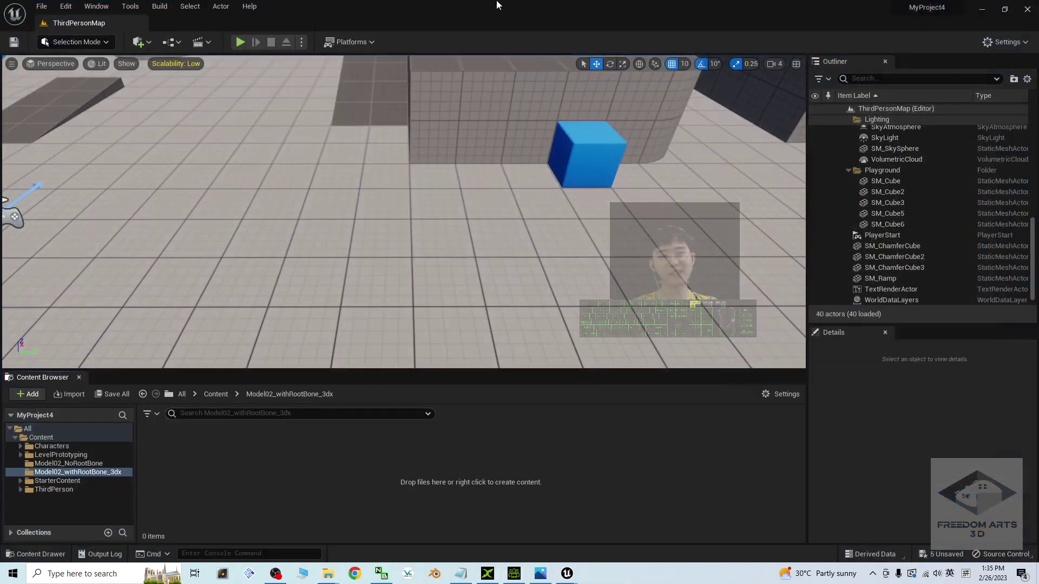
# Switch to Unreal Engine, import Model02_3DX_rootboneAdded.fbx as a skeletal mesh into the Model02_withRootBone_3dx folder, and close the message log.
pyautogui.moveTo(507, 4); pyautogui.dragTo(655, 13)
pyautogui.click(228, 162)
pyautogui.moveTo(248, 108); pyautogui.dragTo(541, 446)
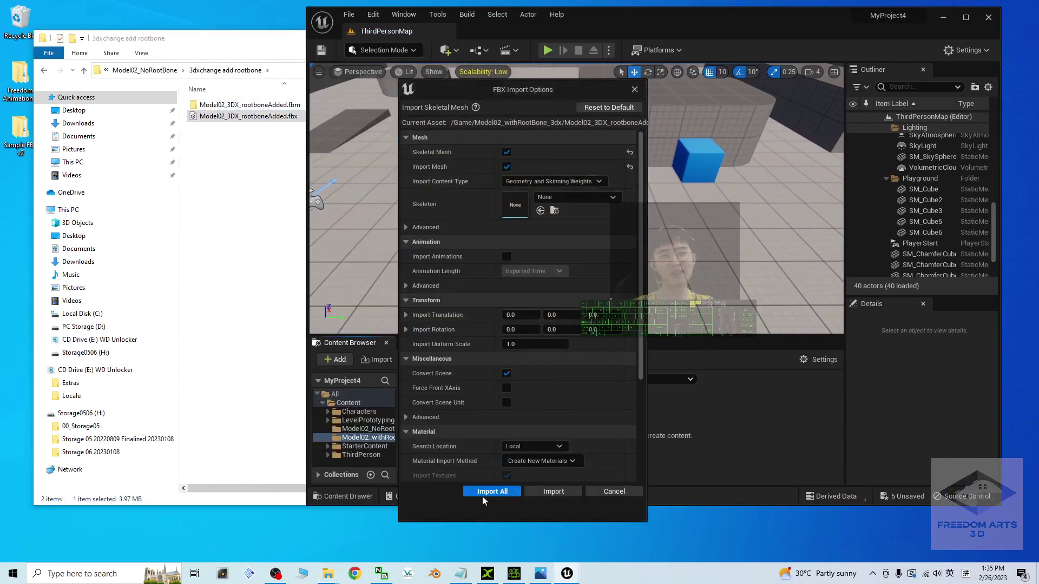
pyautogui.click(552, 491)
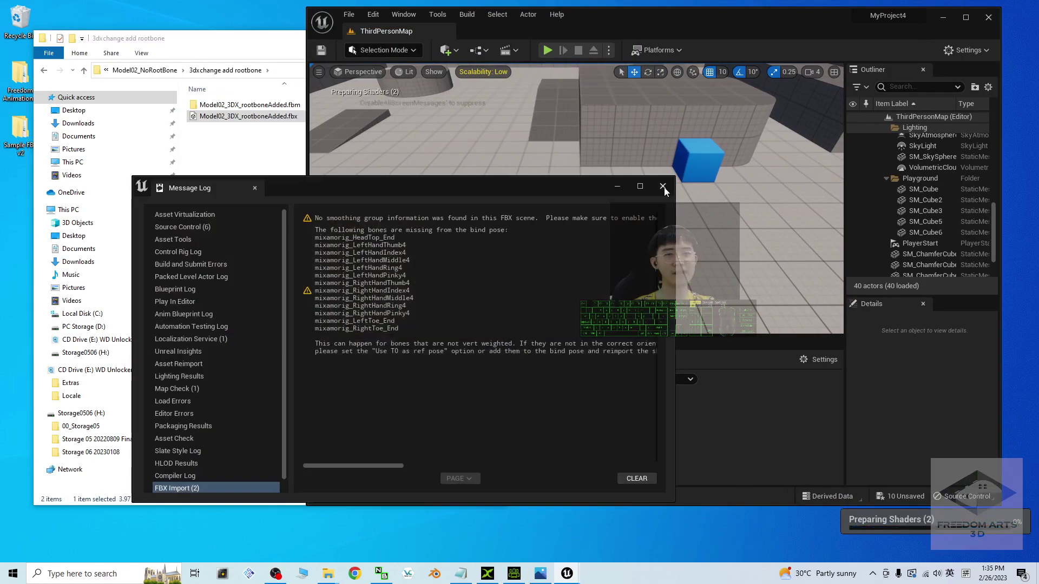
pyautogui.click(664, 188)
# Maximize the Unreal editor, open the imported character's skeleton asset and inspect its mixamorig_Hips bone for a root bone.
pyautogui.click(966, 18)
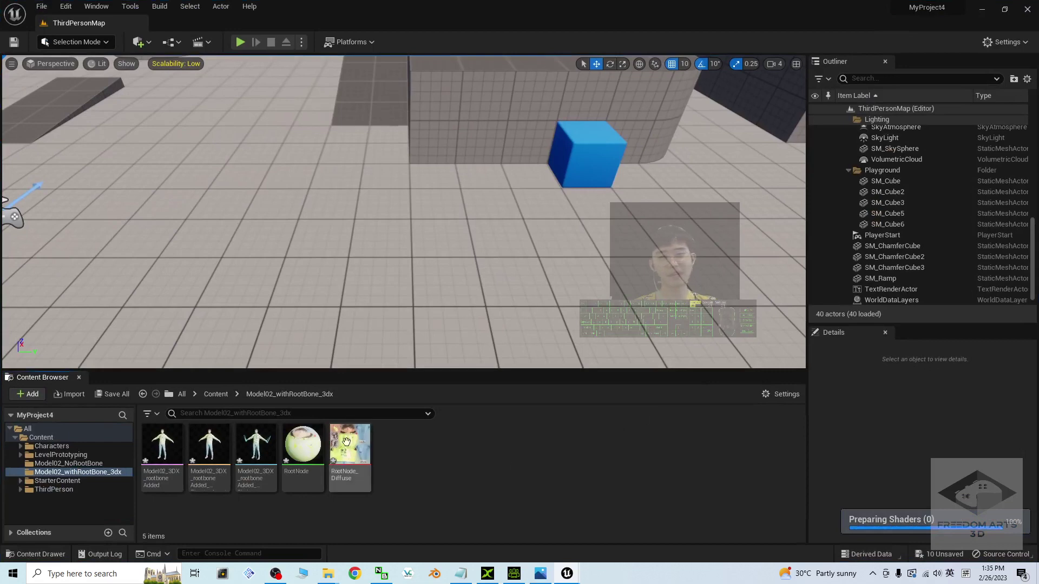
pyautogui.doubleClick(257, 427)
pyautogui.scroll(3, 524, 341)
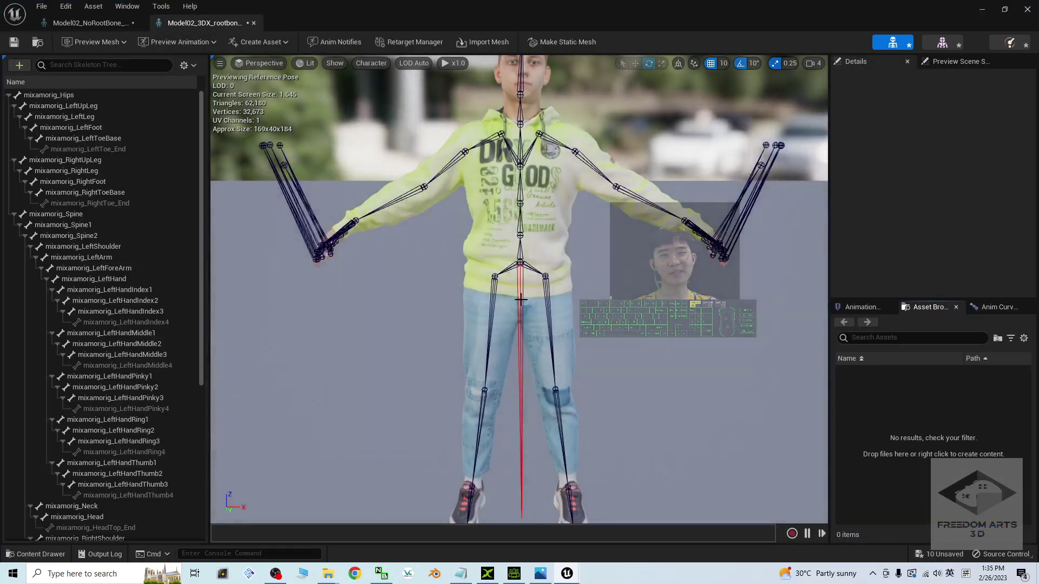
pyautogui.scroll(-4, 523, 333)
pyautogui.scroll(6, 522, 330)
pyautogui.click(518, 297)
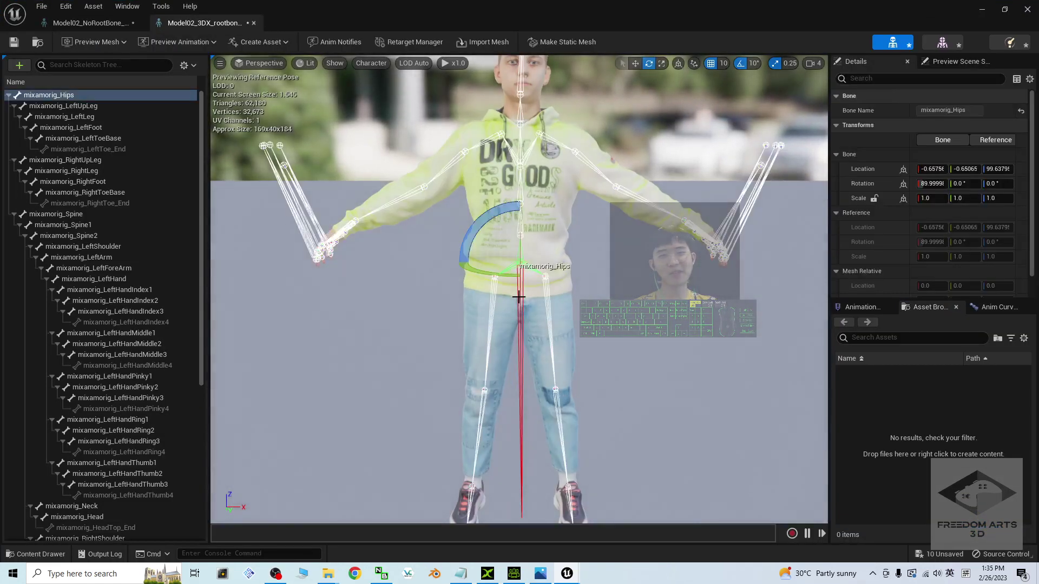
# Minimize the Unreal Engine windows and return to 3DXchange with its window maximized.
pyautogui.click(982, 10)
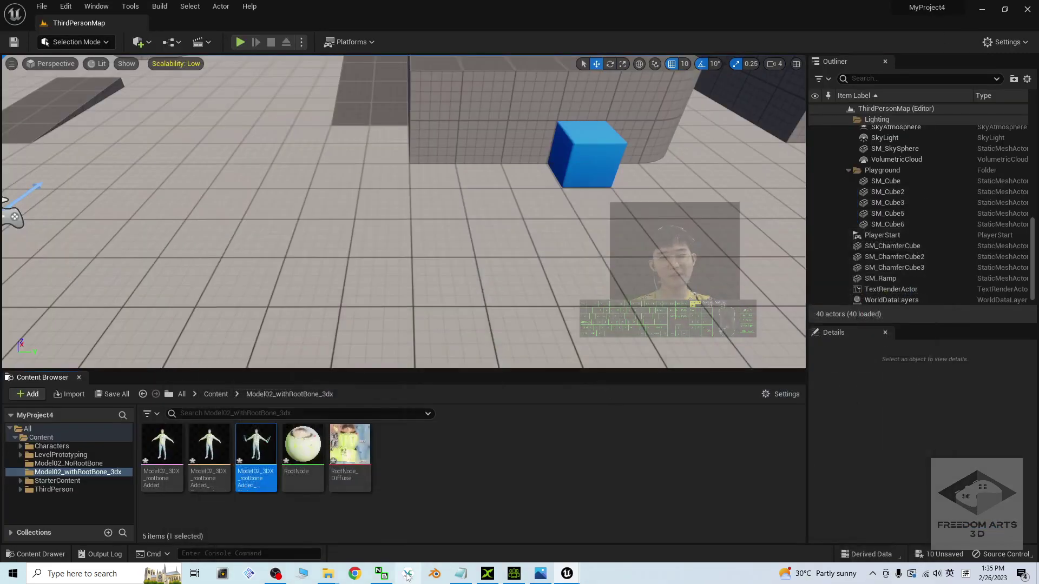
pyautogui.click(980, 10)
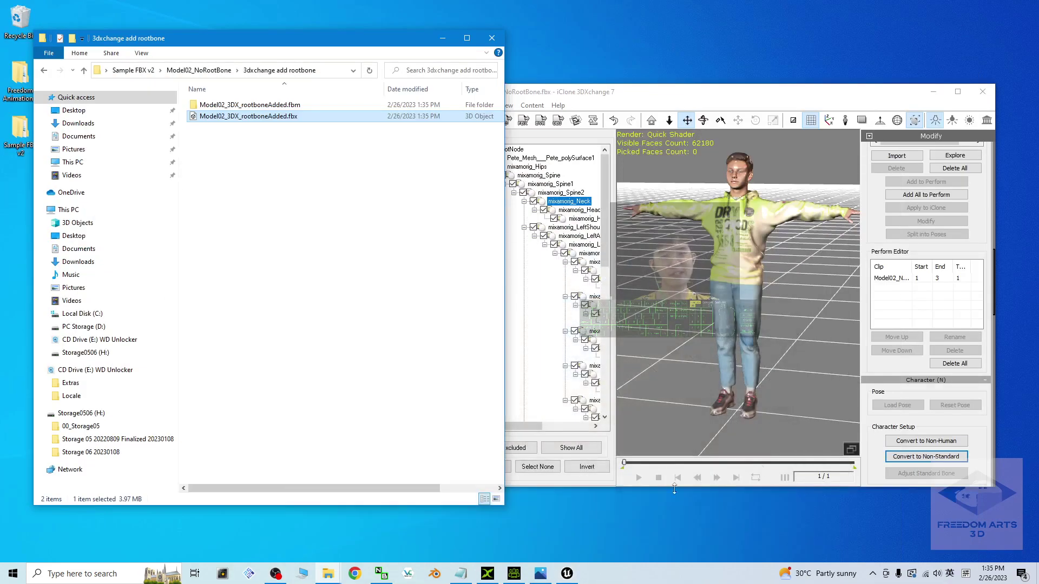
pyautogui.doubleClick(837, 88)
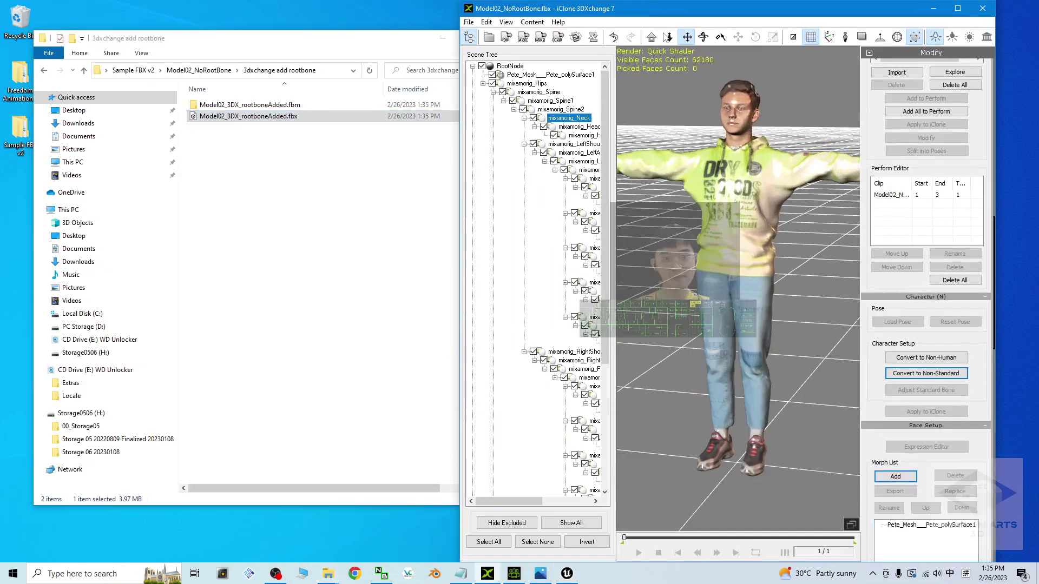
pyautogui.doubleClick(811, 9)
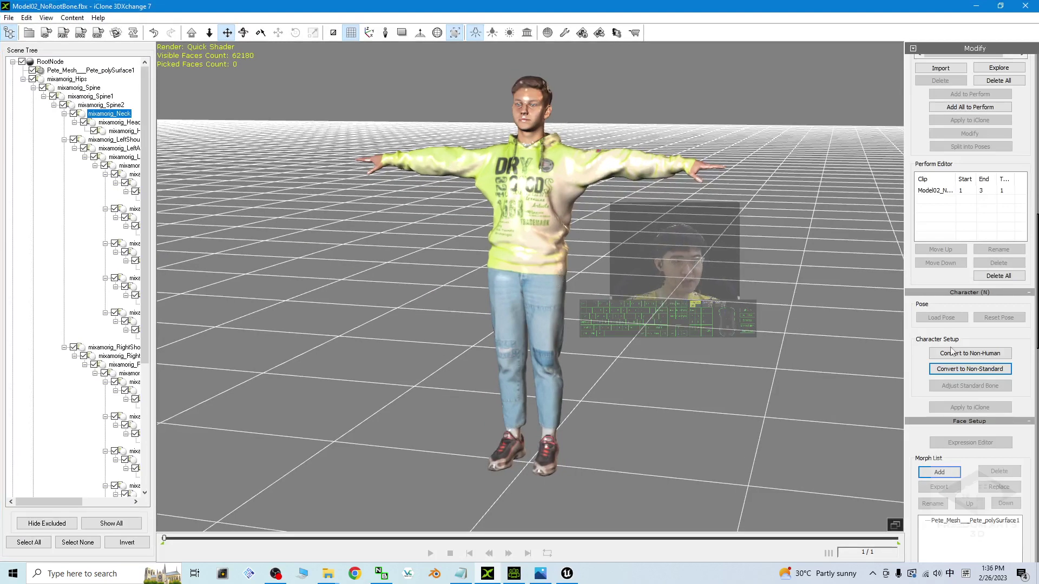
# Start converting the character to Non-Standard and map the head slot to the character's head bone.
pyautogui.click(965, 368)
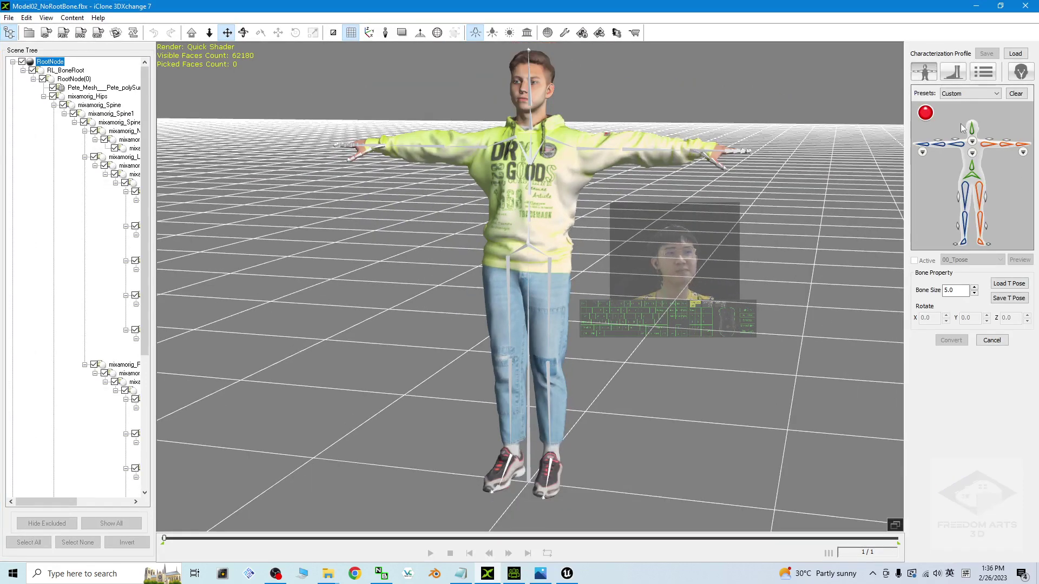
pyautogui.click(972, 132)
pyautogui.click(533, 100)
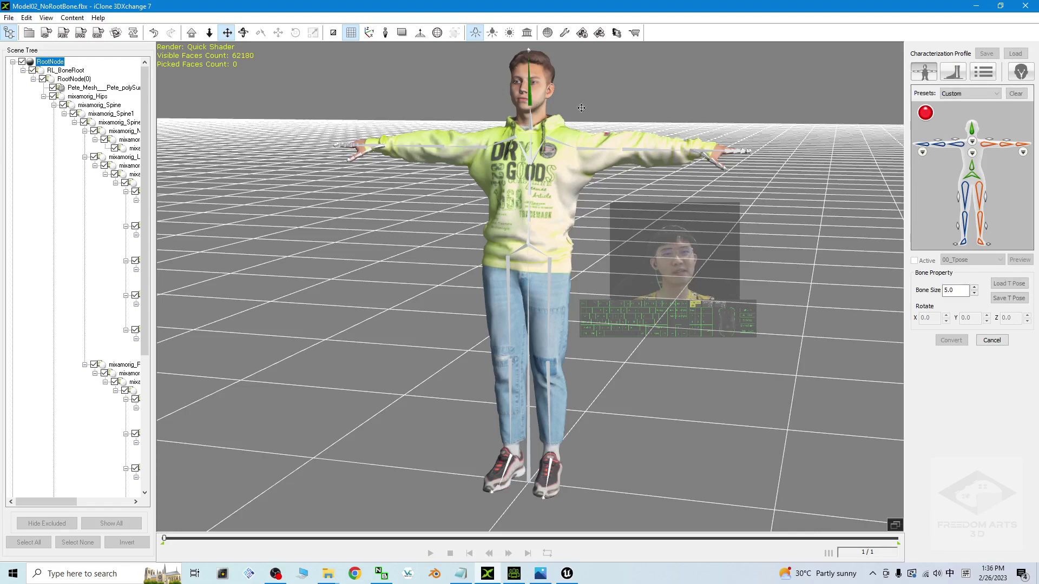
# Map the right upper arm and right forearm slots to the matching bones of the character's right arm.
pyautogui.scroll(1, 511, 113)
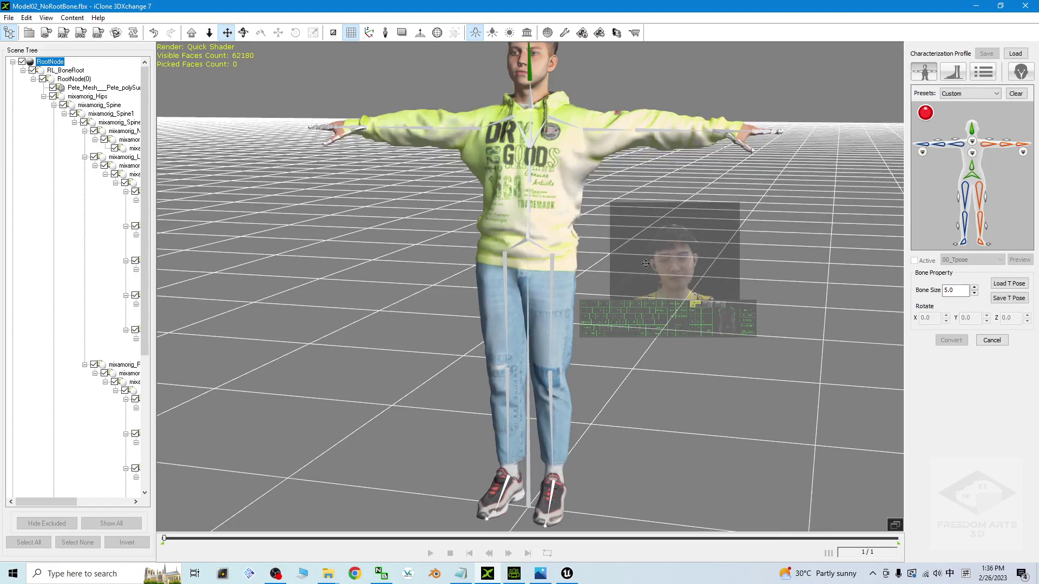
pyautogui.press('x')
pyautogui.moveTo(516, 115); pyautogui.dragTo(633, 356)
pyautogui.press('c')
pyautogui.hotkey('alt', 'shift')
pyautogui.scroll(2, 584, 370)
pyautogui.press('c')
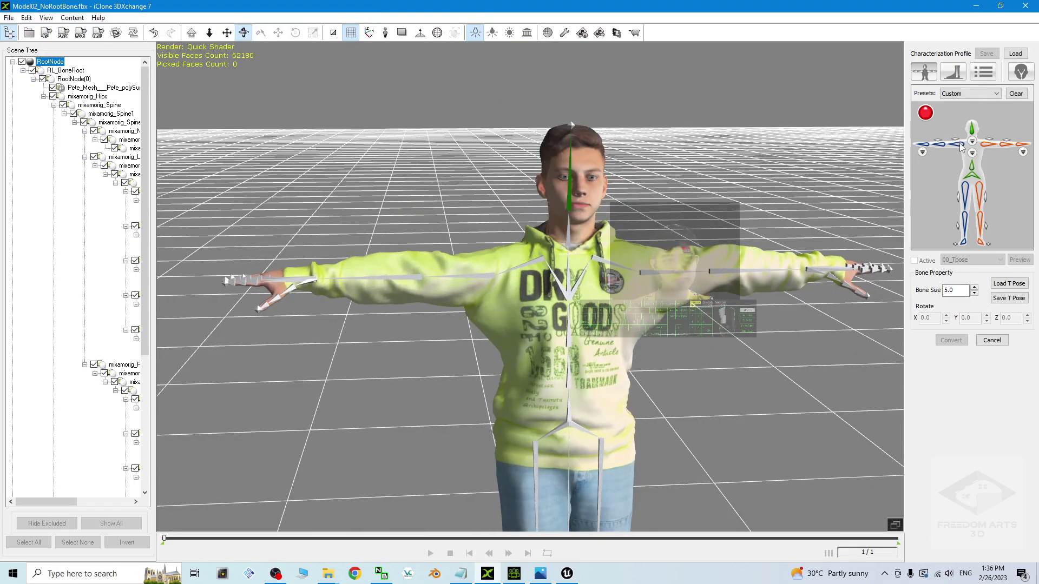
pyautogui.press('w')
pyautogui.click(480, 274)
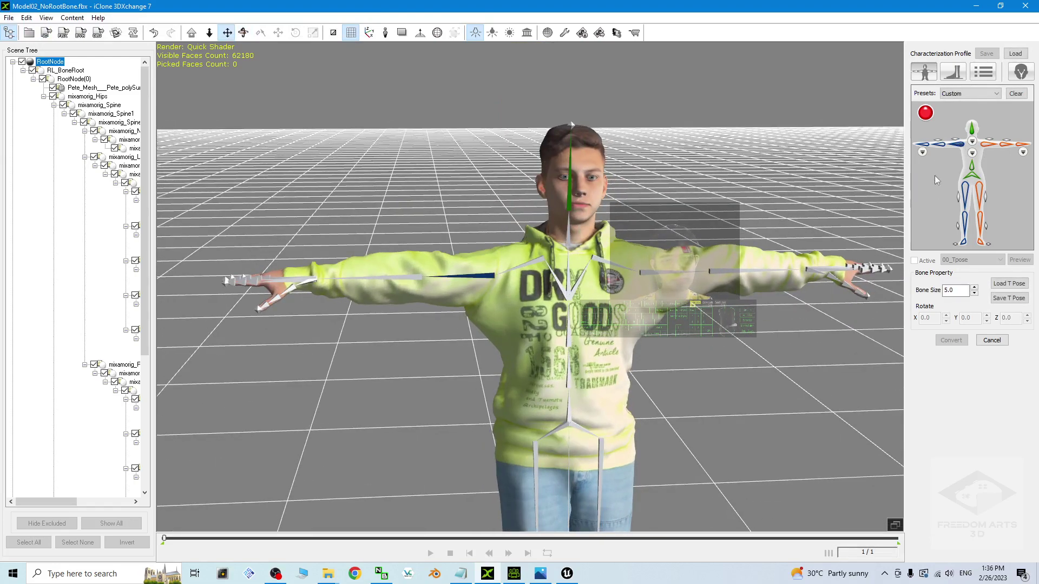
pyautogui.click(939, 143)
pyautogui.click(403, 278)
# Map the right hand slot and the left upper arm, forearm and hand slots to the character's matching arm bones.
pyautogui.click(307, 277)
pyautogui.moveTo(400, 281); pyautogui.dragTo(260, 233, button='middle')
pyautogui.moveTo(261, 232); pyautogui.dragTo(228, 236, button='right')
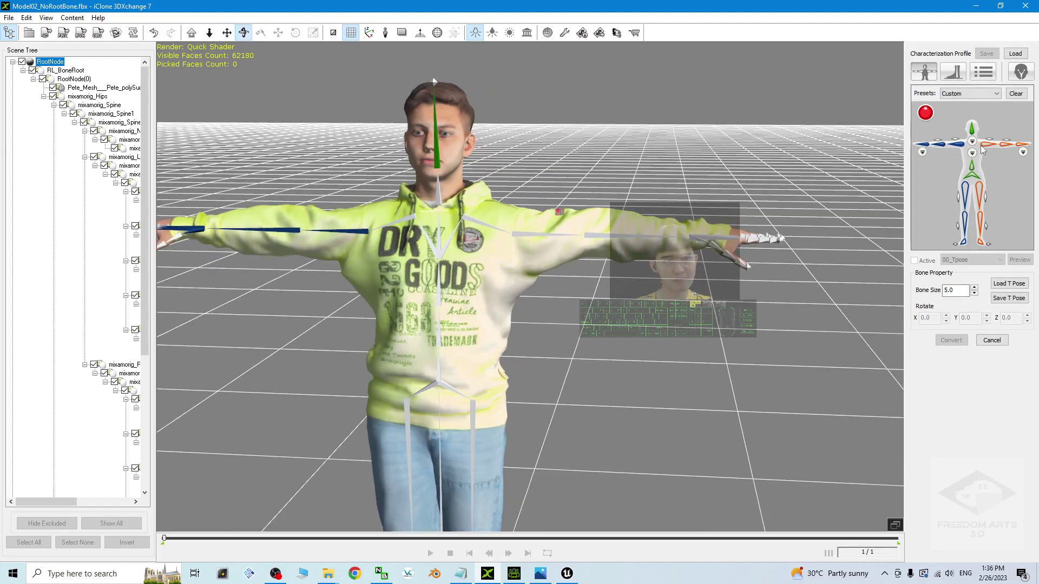
pyautogui.press('w')
pyautogui.click(536, 234)
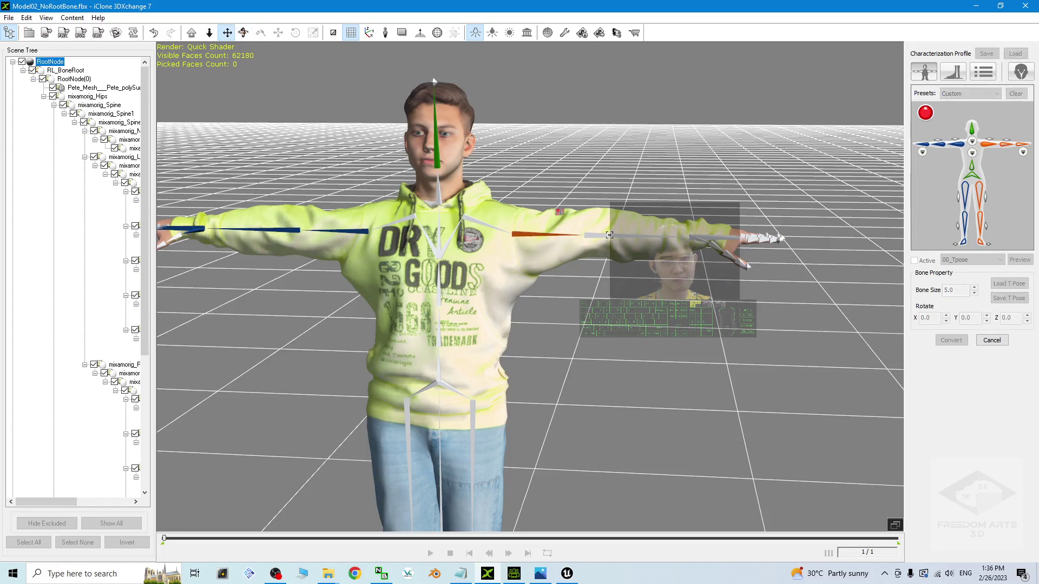
pyautogui.click(705, 242)
# Map the hip and spine slots and both thigh slots to the character's matching bones.
pyautogui.moveTo(706, 245); pyautogui.dragTo(720, 208, button='middle')
pyautogui.moveTo(721, 208); pyautogui.dragTo(714, 201, button='right')
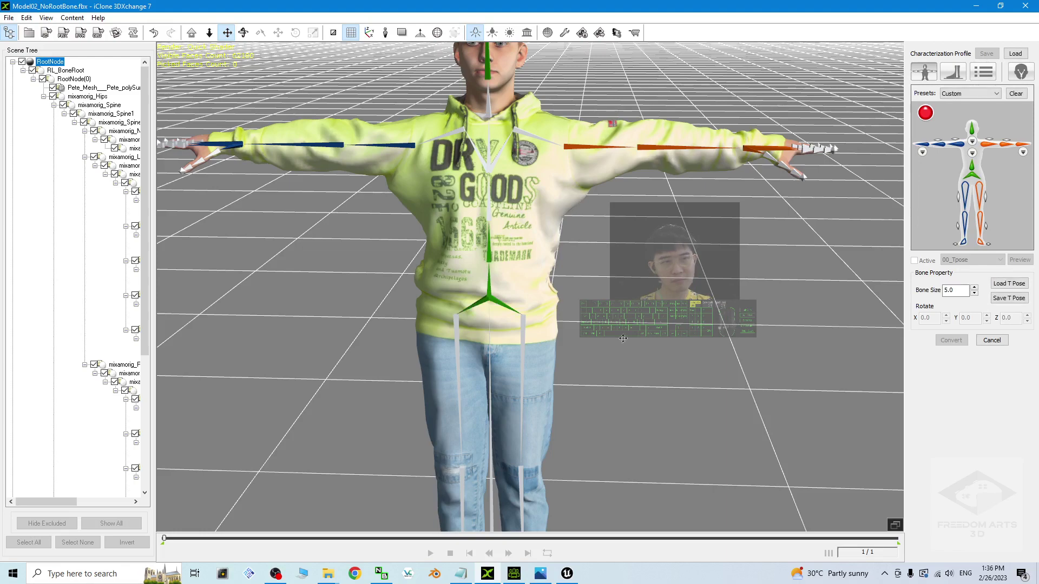
pyautogui.moveTo(622, 338); pyautogui.dragTo(559, 193, button='middle')
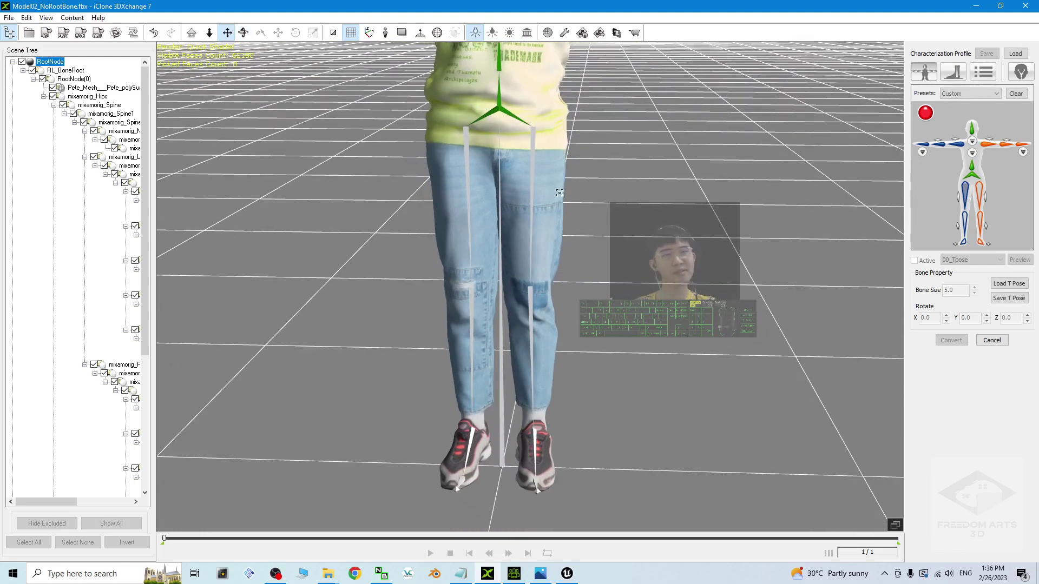
pyautogui.click(465, 154)
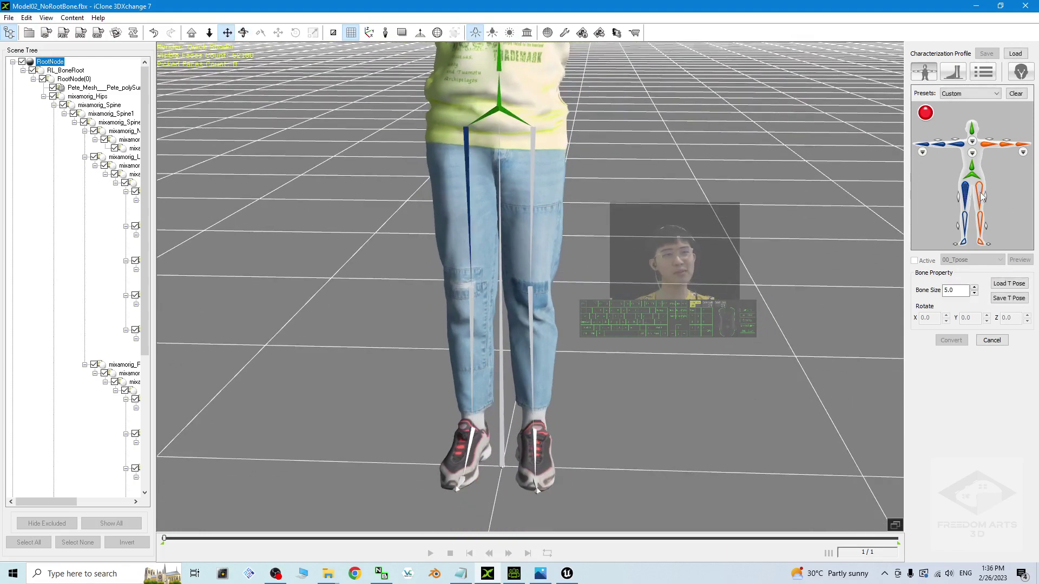
pyautogui.click(530, 165)
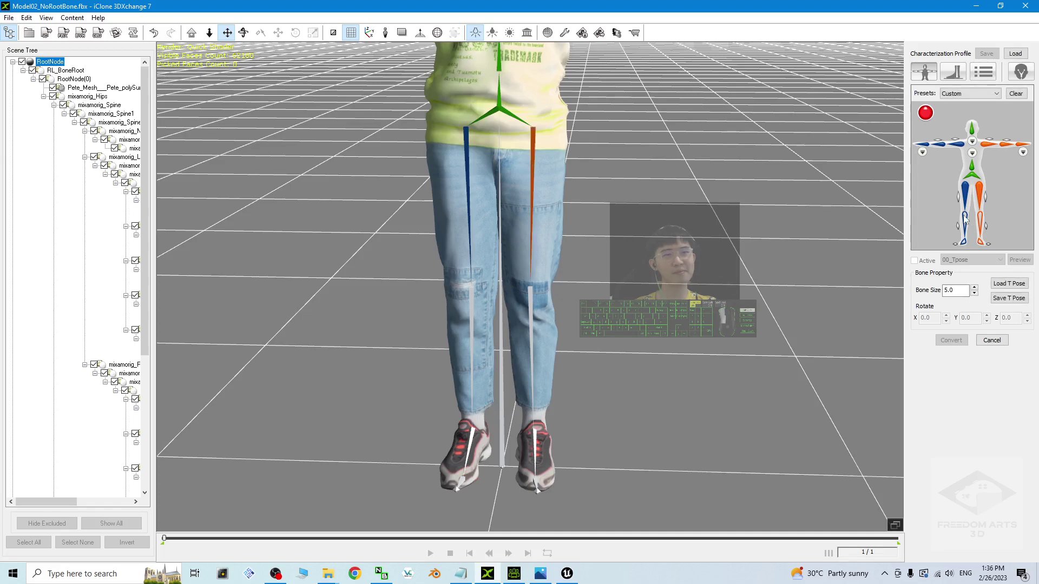
# Map both lower leg slots and both foot slots to the character's matching bones.
pyautogui.click(471, 298)
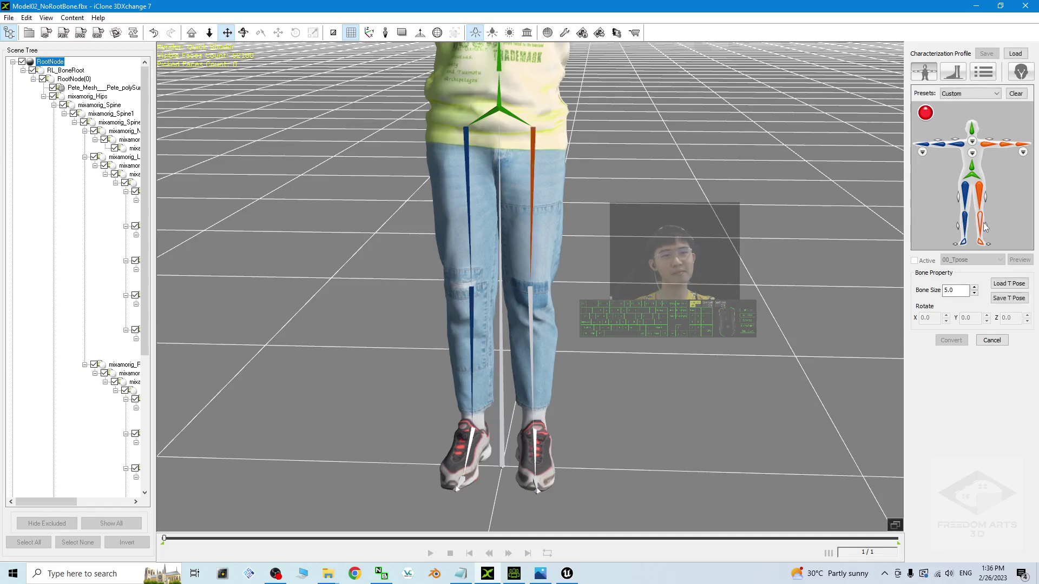
pyautogui.click(984, 226)
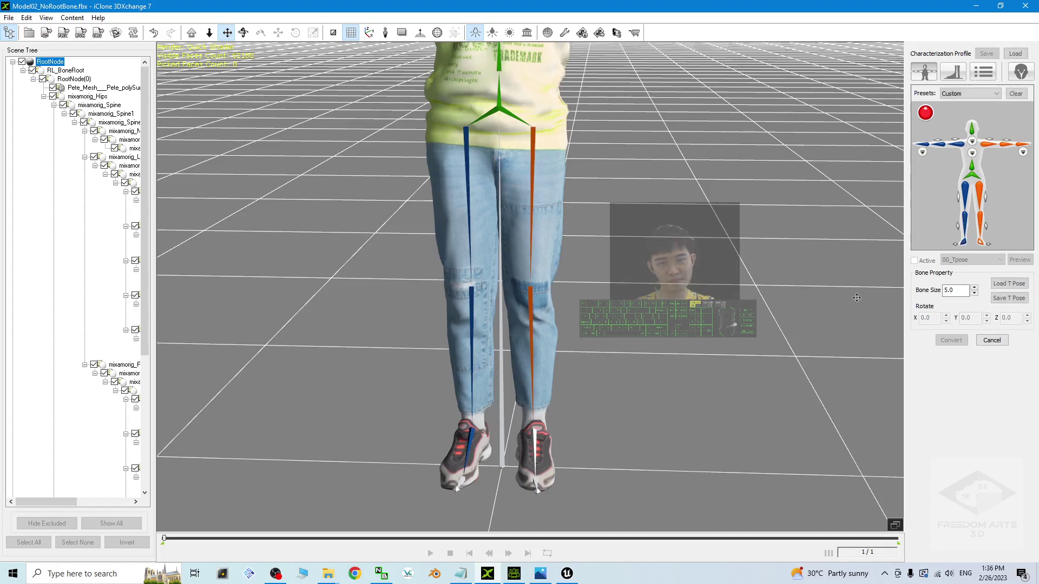
pyautogui.click(966, 243)
pyautogui.click(980, 242)
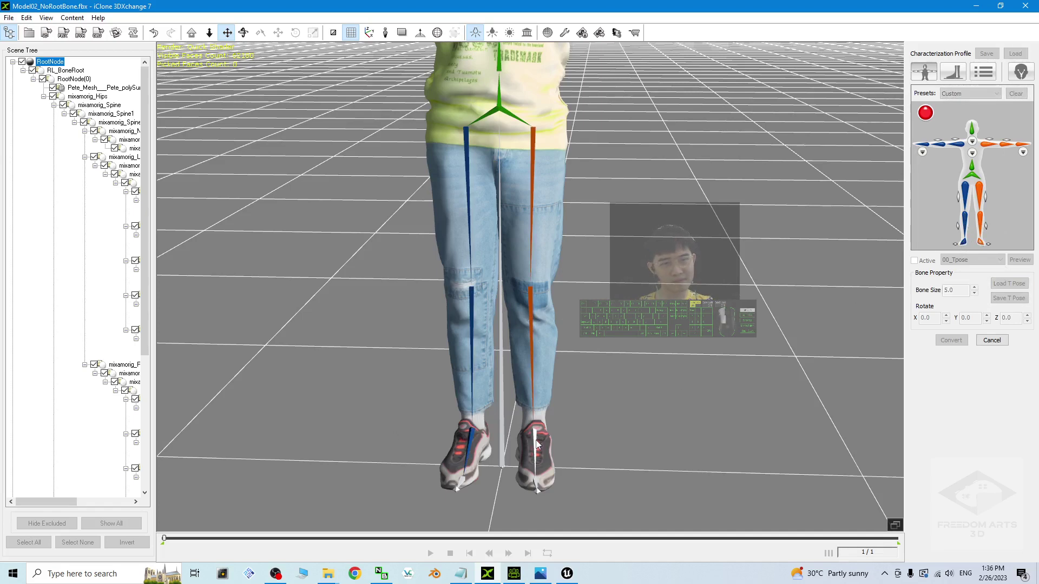
pyautogui.click(537, 444)
# Activate the completed bone characterization and convert the character to Non-Standard.
pyautogui.click(914, 260)
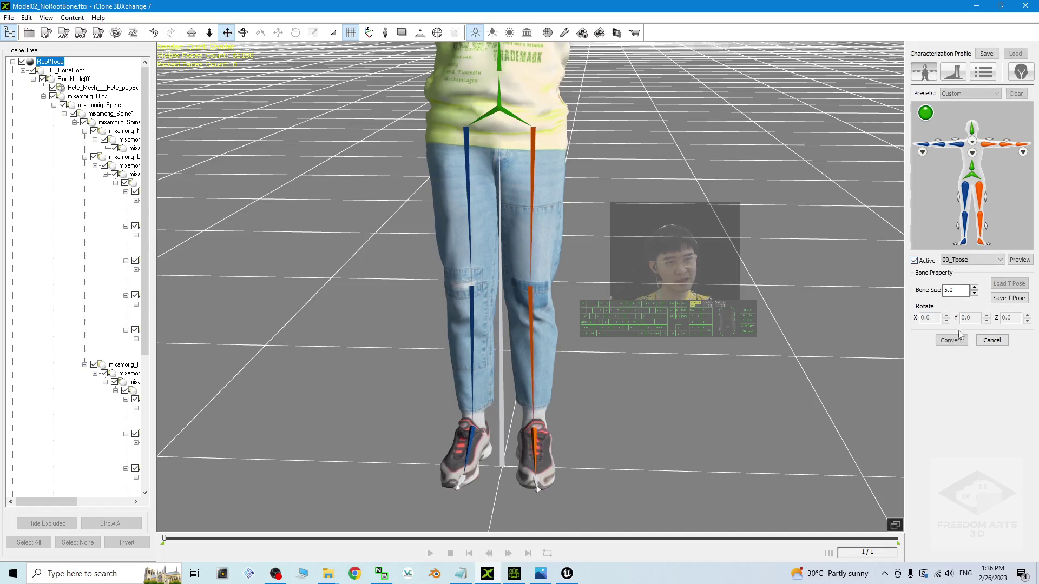
pyautogui.click(950, 340)
pyautogui.click(590, 313)
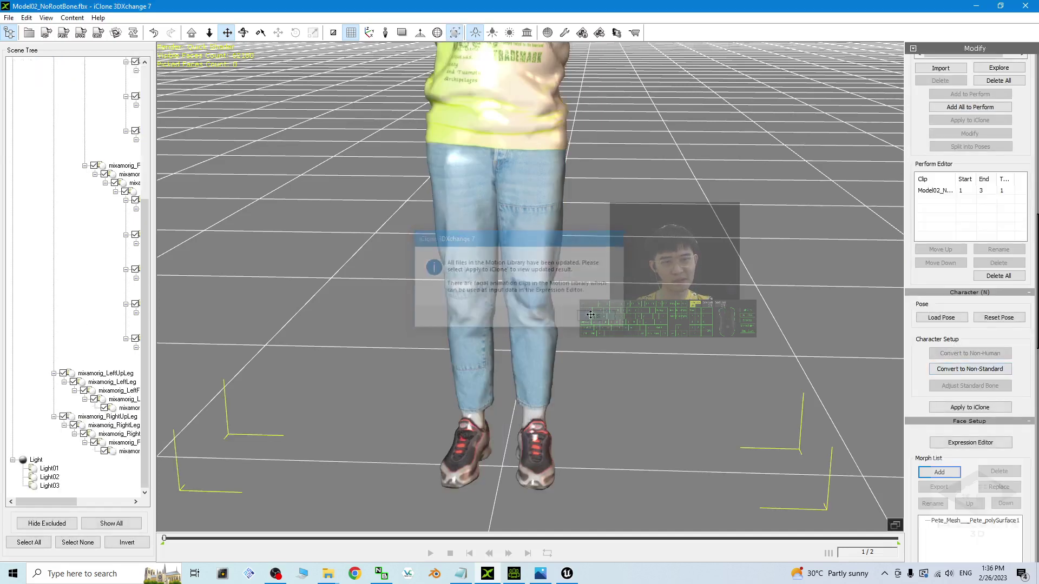
# Switch to File Explorer and rename the 3dxchange add rootbone folder as "3dxchange add rootbone 01 - failed".
pyautogui.moveTo(536, 4); pyautogui.dragTo(646, 110)
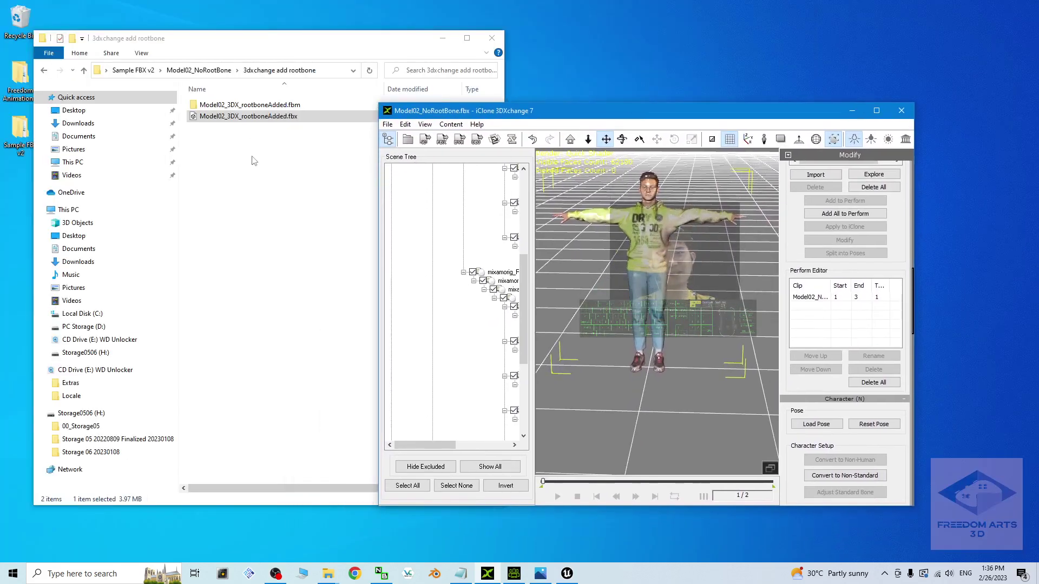
pyautogui.click(199, 161)
pyautogui.click(203, 70)
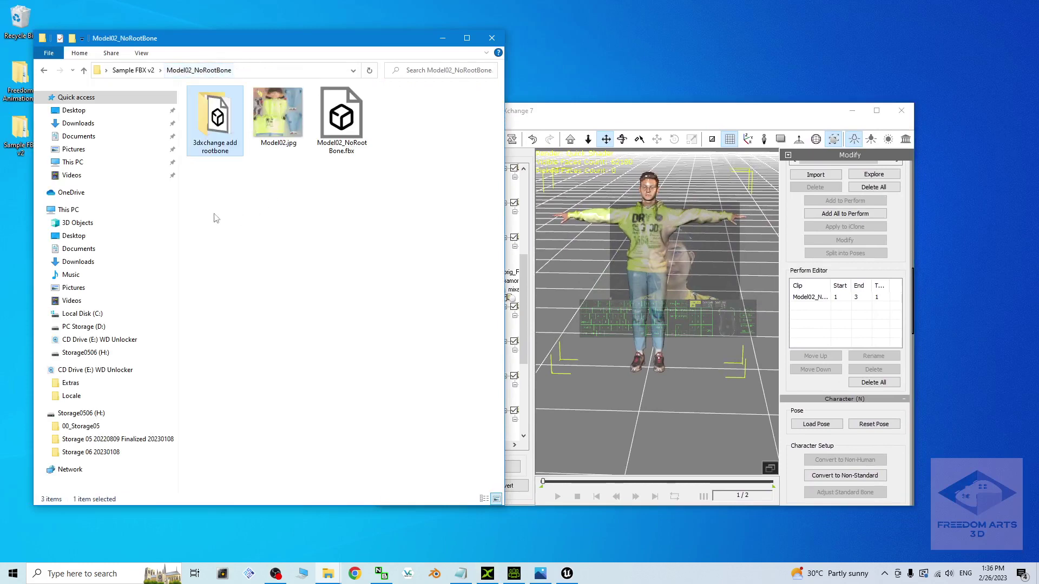
pyautogui.click(229, 154)
pyautogui.click(229, 152)
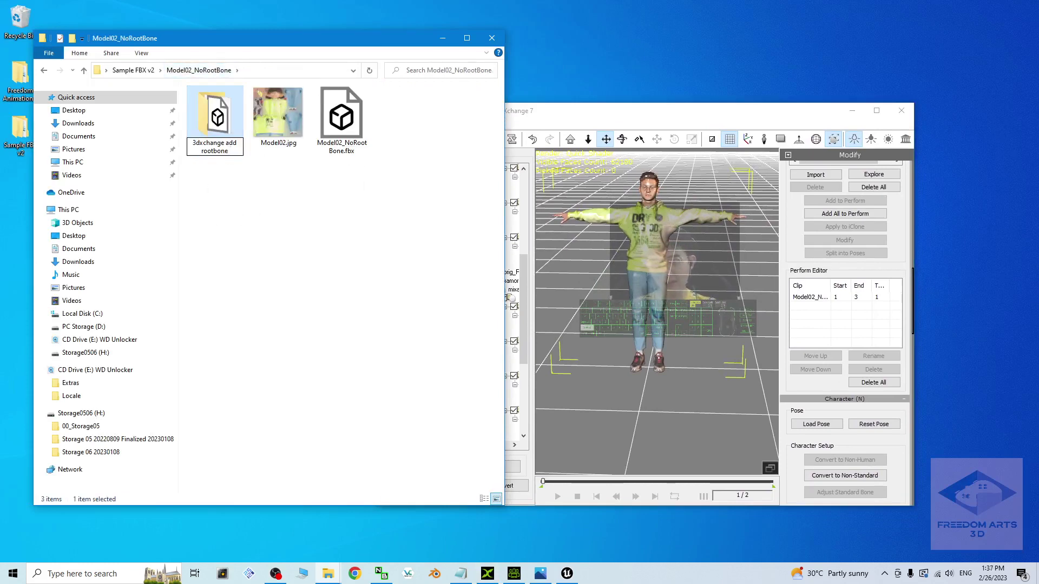
pyautogui.write('(')
pyautogui.write('1 - failed')
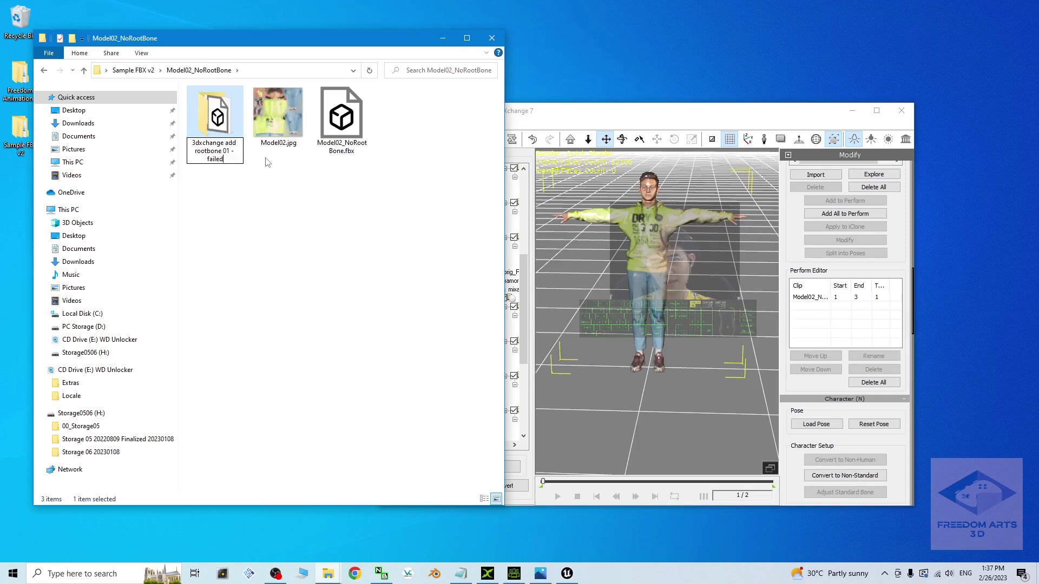
pyautogui.press('Return')
# Create a folder named "3dxchange add rootbone 02" in Model02_NoRootBone and open it.
pyautogui.rightClick(227, 300)
pyautogui.moveTo(357, 440)
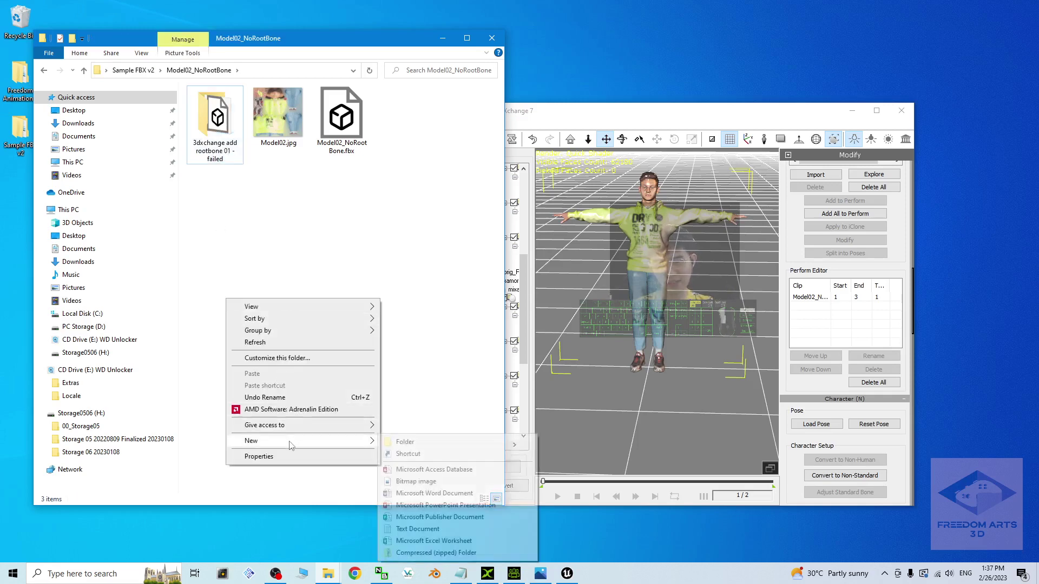
pyautogui.click(427, 443)
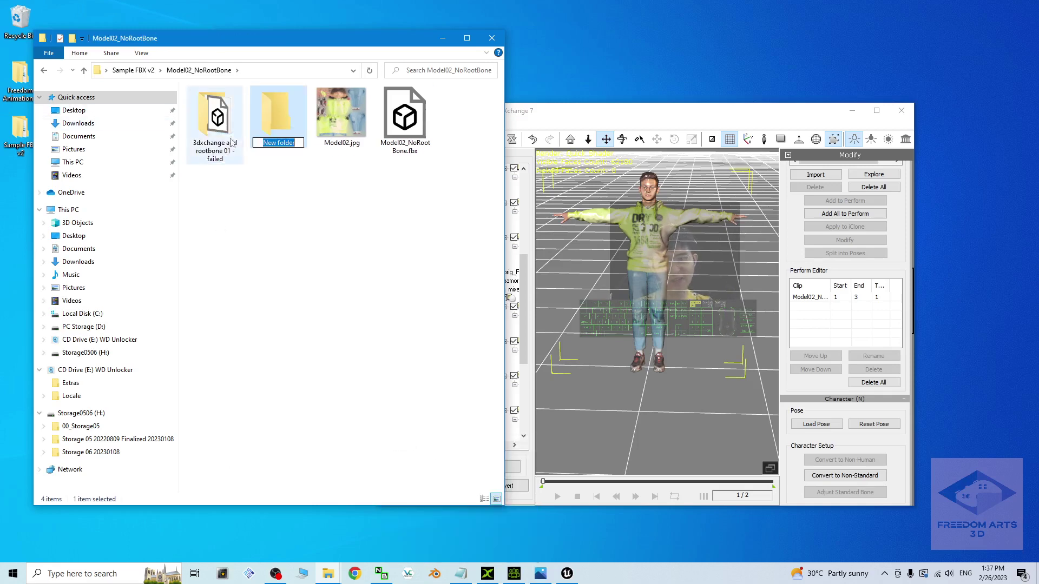
pyautogui.write('3d')
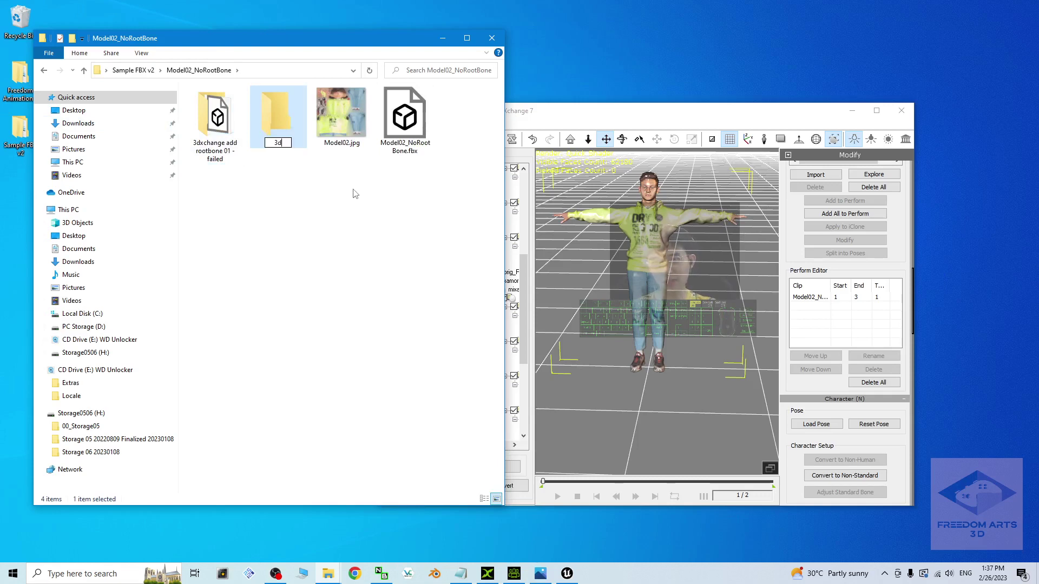
pyautogui.write('xchange add rootbo')
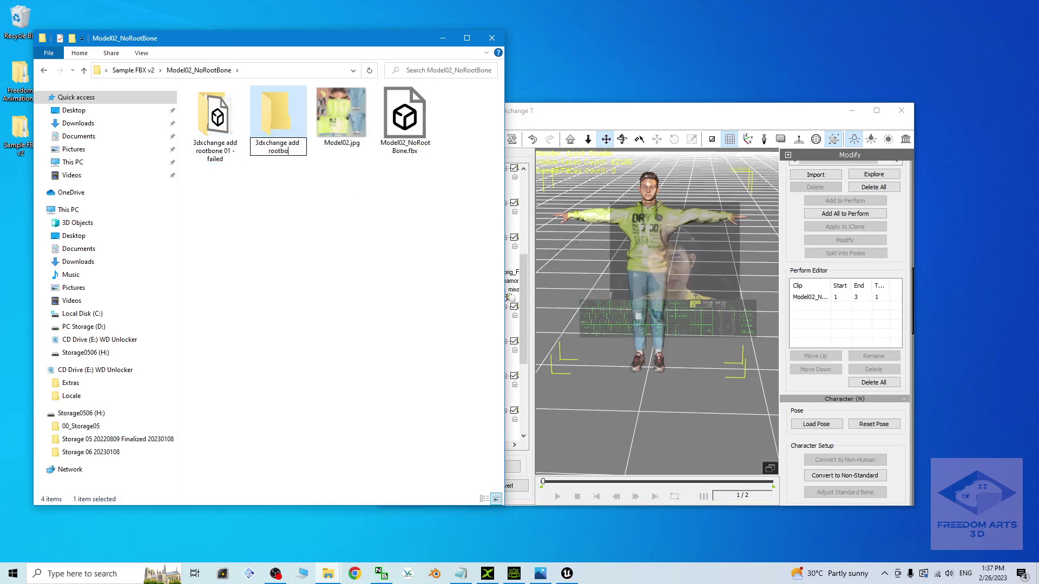
pyautogui.write('ne 02')
pyautogui.press('Return')
pyautogui.press('Return')
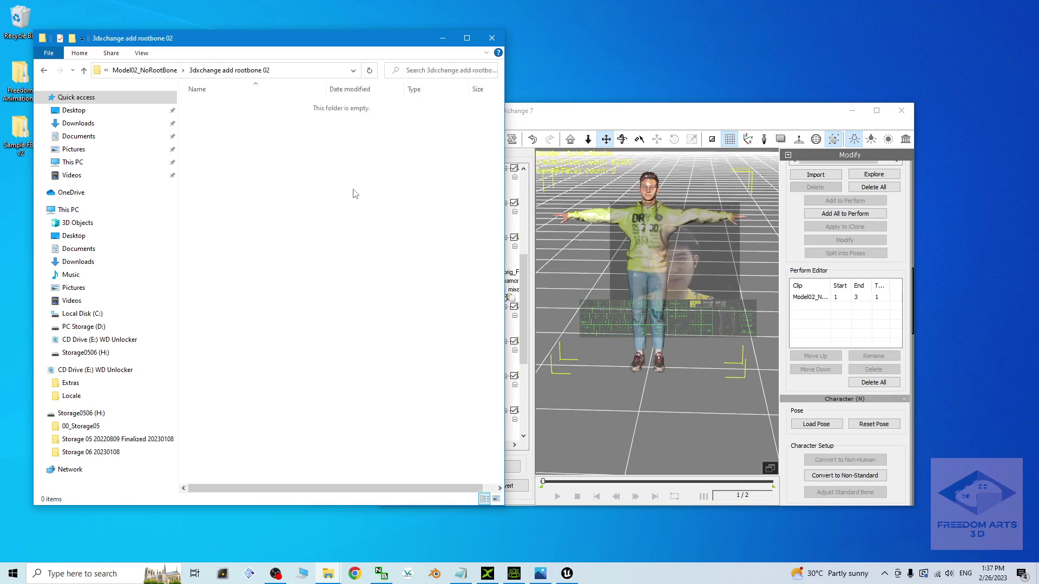
# Start an FBX export in 3DXchange and set its destination to the path of the 3dxchange add rootbone 02 folder.
pyautogui.moveTo(582, 110); pyautogui.dragTo(627, 104)
pyautogui.click(488, 133)
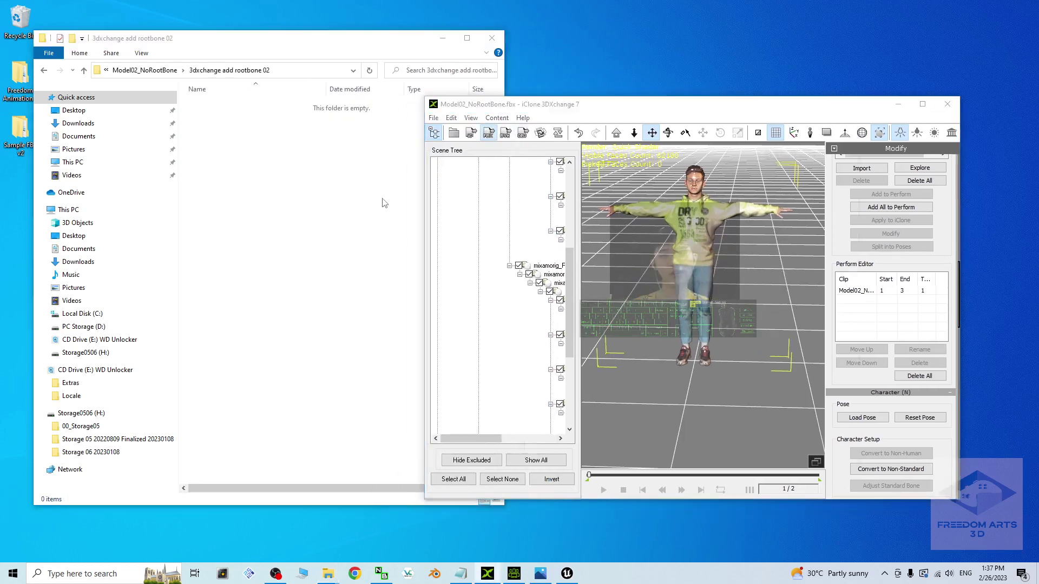
pyautogui.click(314, 70)
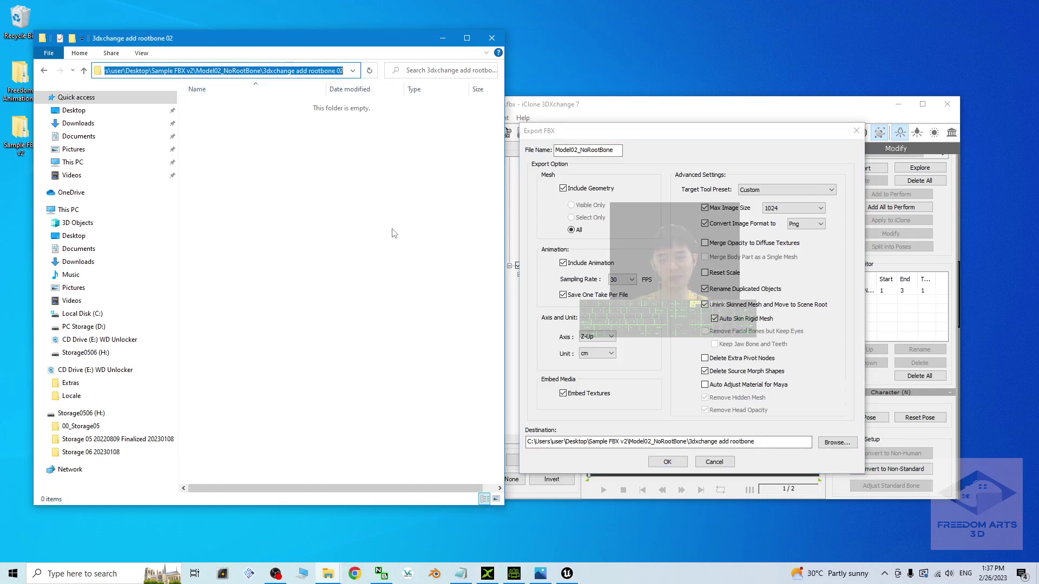
pyautogui.hotkey('ctrl', 'c')
pyautogui.tripleClick(622, 441)
pyautogui.hotkey('ctrl', 'v')
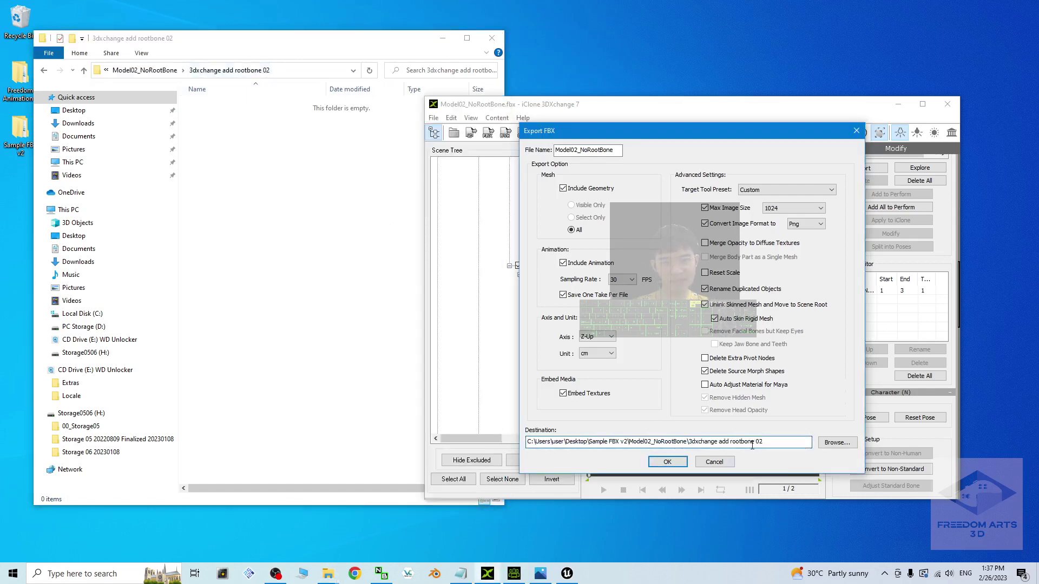
# Set the target tool preset to GameEngine_Unreal and export the character as FBX.
pyautogui.click(773, 189)
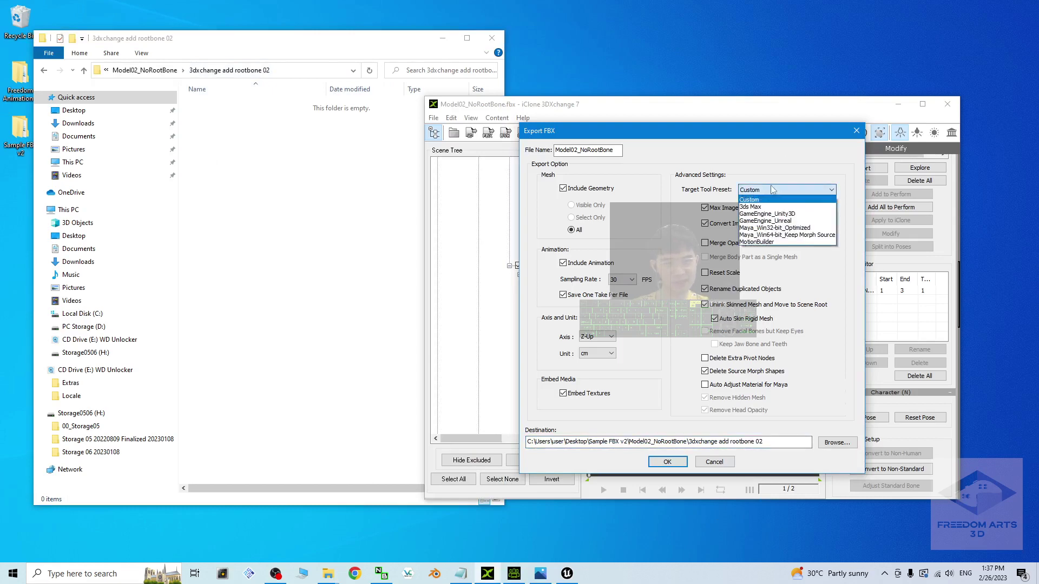
pyautogui.click(774, 219)
pyautogui.click(667, 461)
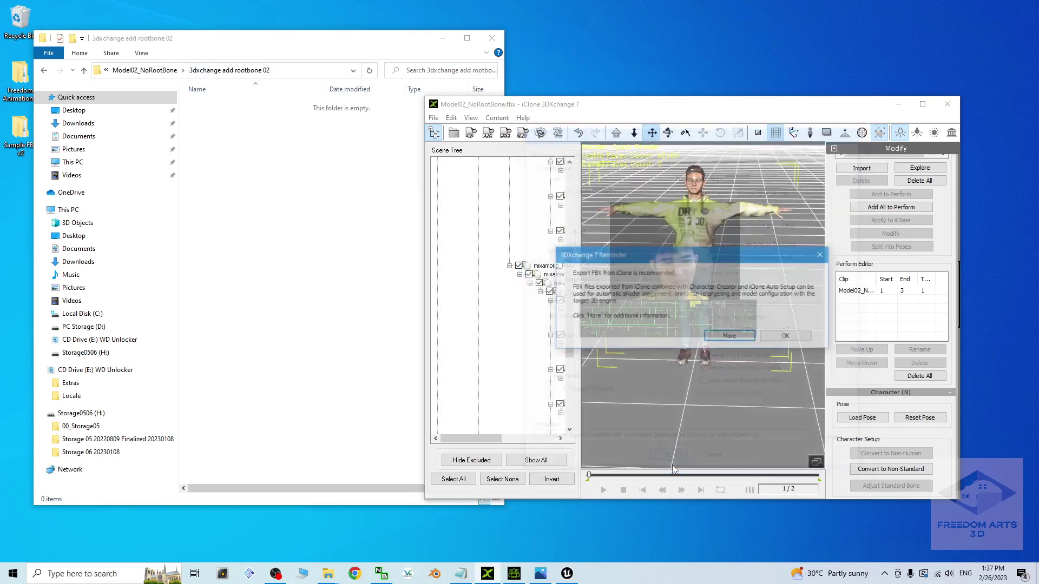
pyautogui.click(771, 338)
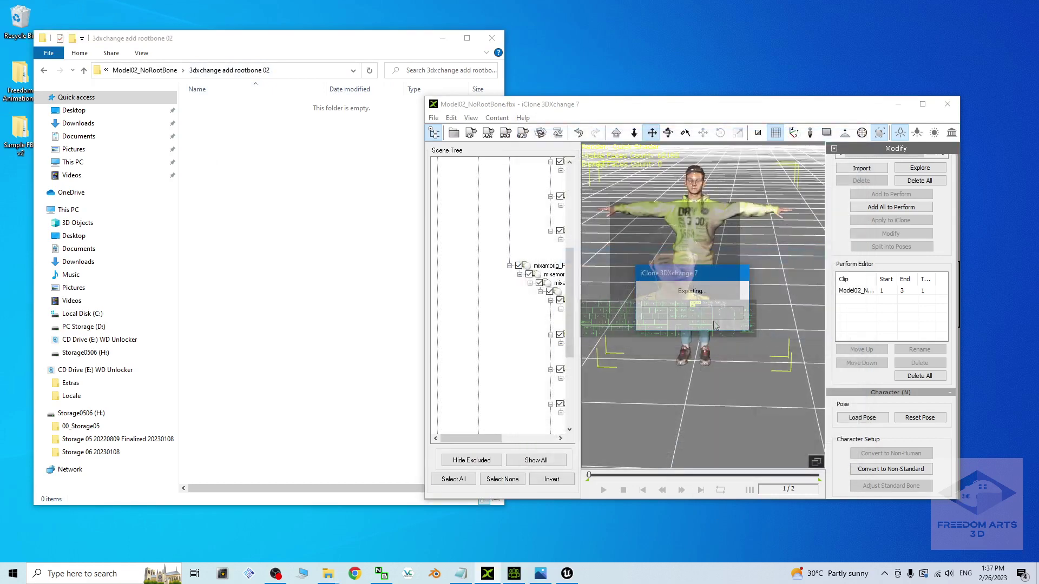
pyautogui.click(719, 328)
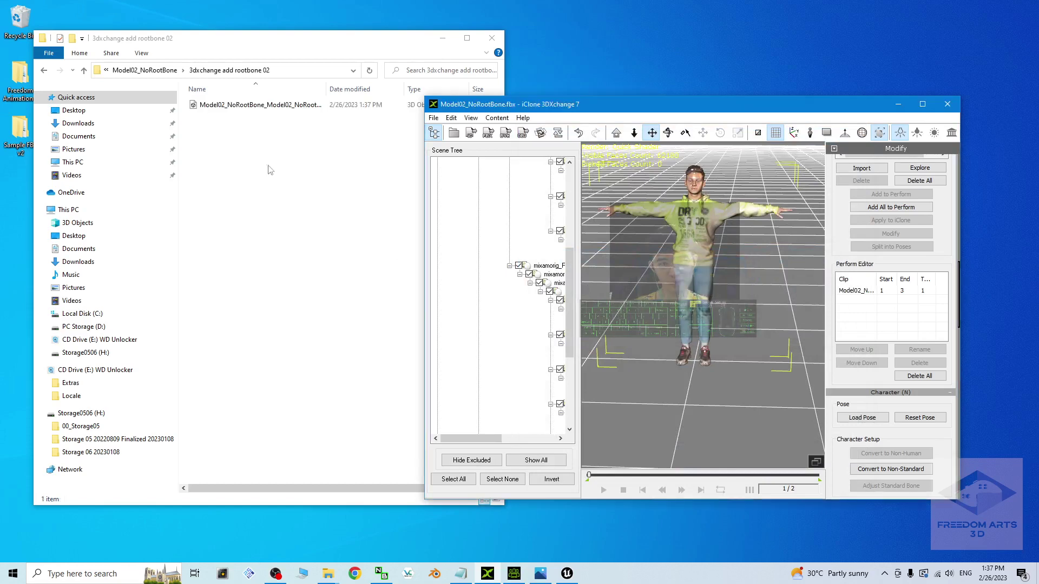
# Rename the exported FBX file in File Explorer as Model02_withrootbone.fbx.
pyautogui.click(273, 150)
pyautogui.click(227, 109)
pyautogui.press('F2')
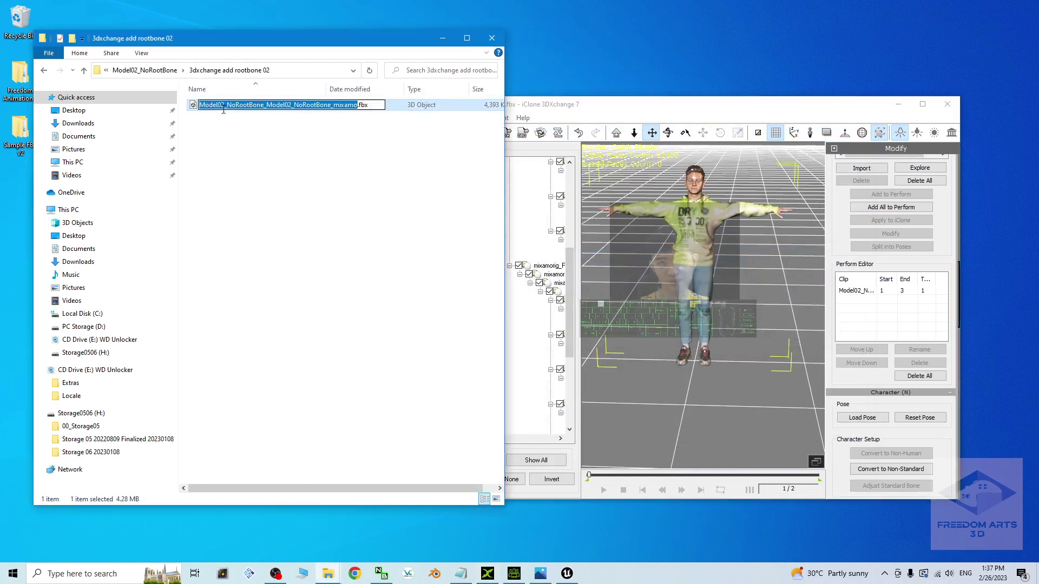
pyautogui.moveTo(227, 105); pyautogui.dragTo(303, 105)
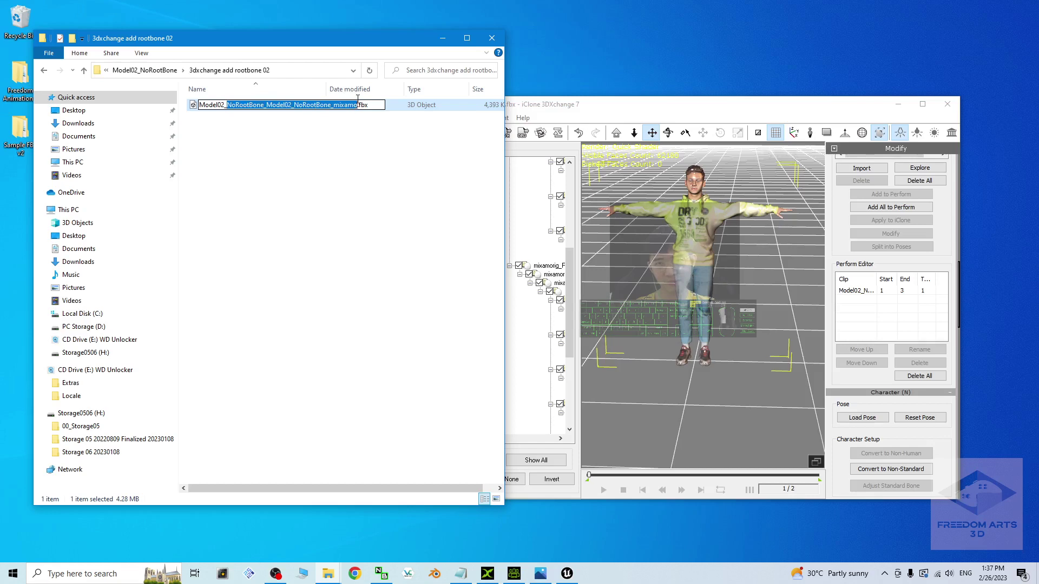
pyautogui.press('BackSpace')
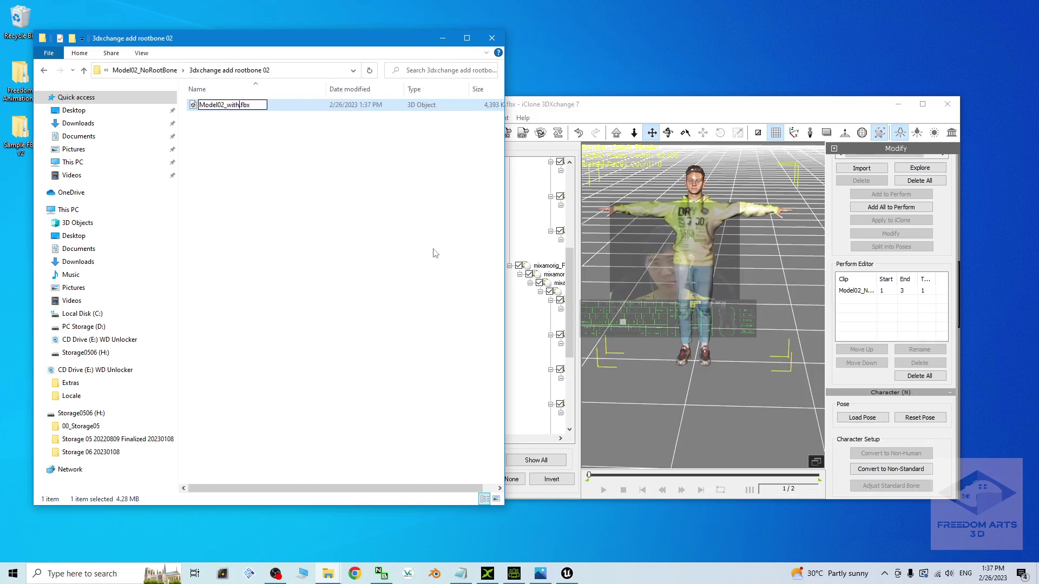
pyautogui.press('Return')
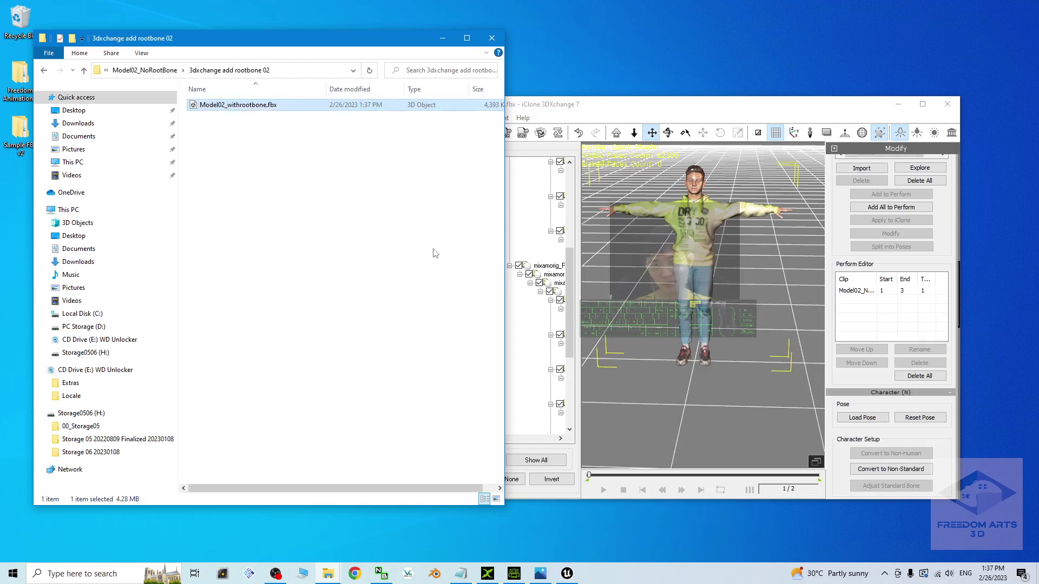
# Switch to Unreal Engine and open the Model02_withRootBone_3dx folder under Content to view its assets.
pyautogui.click(567, 573)
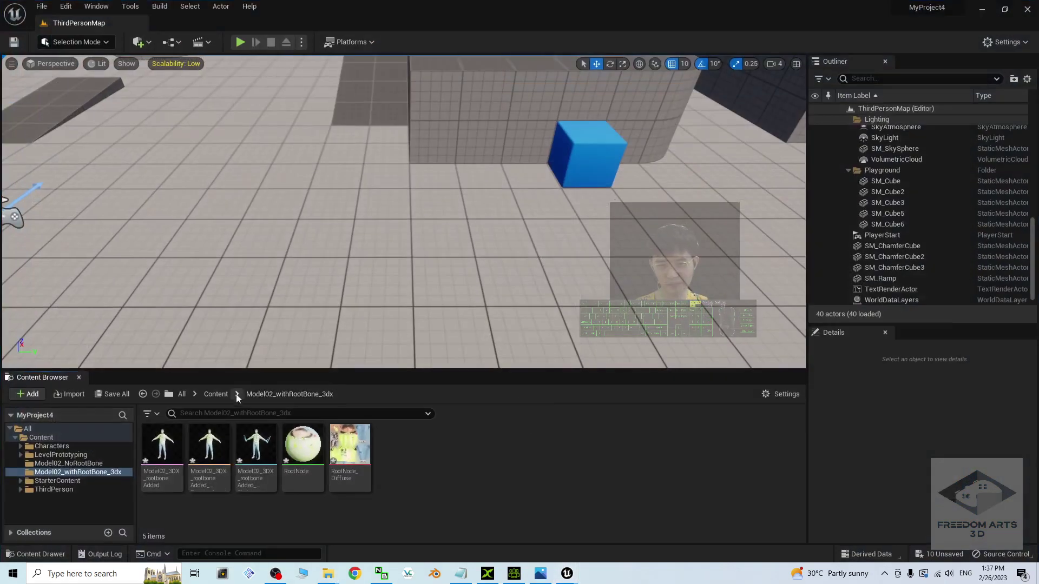
pyautogui.click(216, 394)
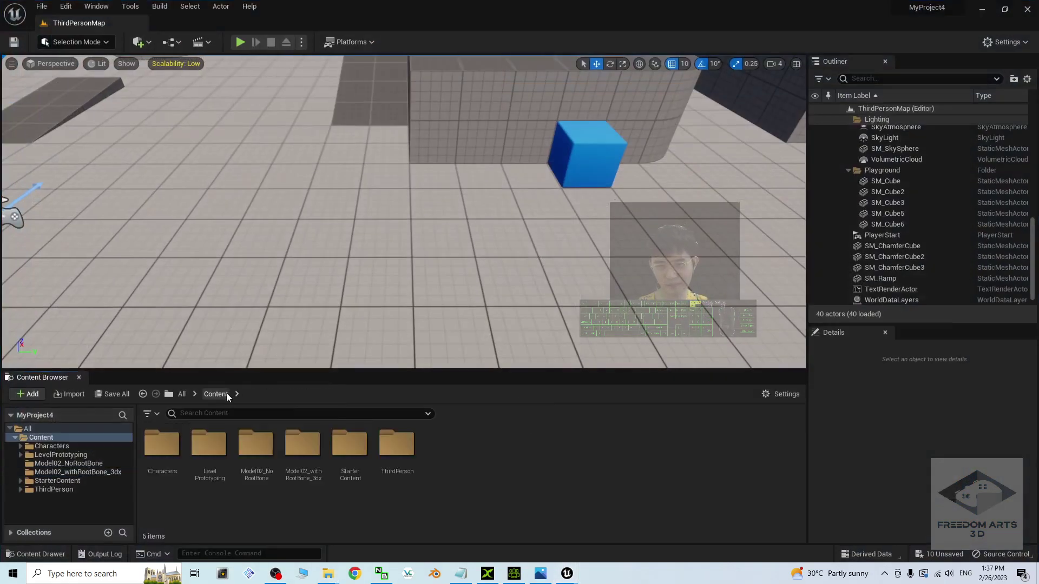
pyautogui.doubleClick(308, 445)
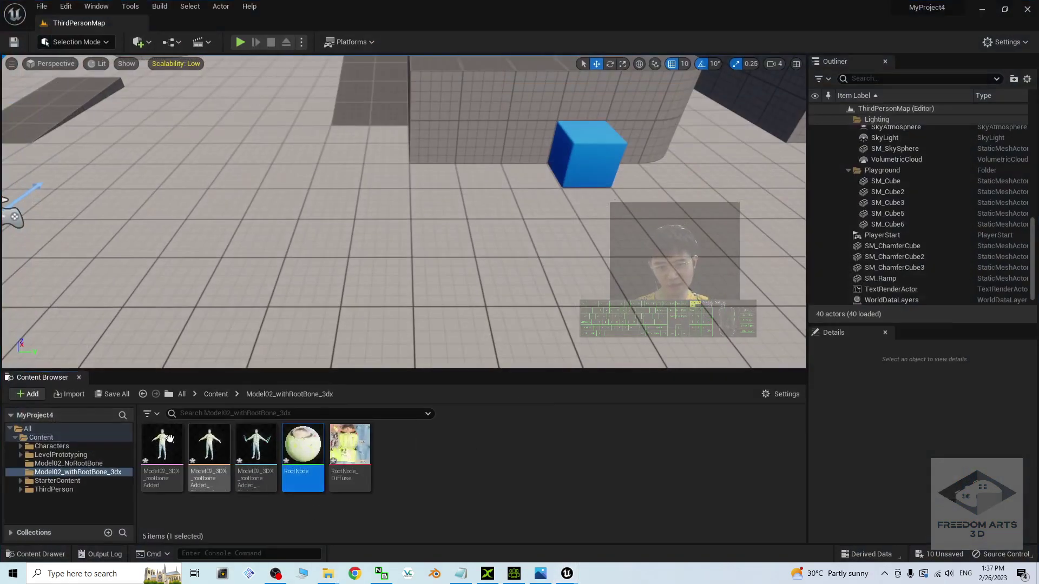
pyautogui.click(165, 445)
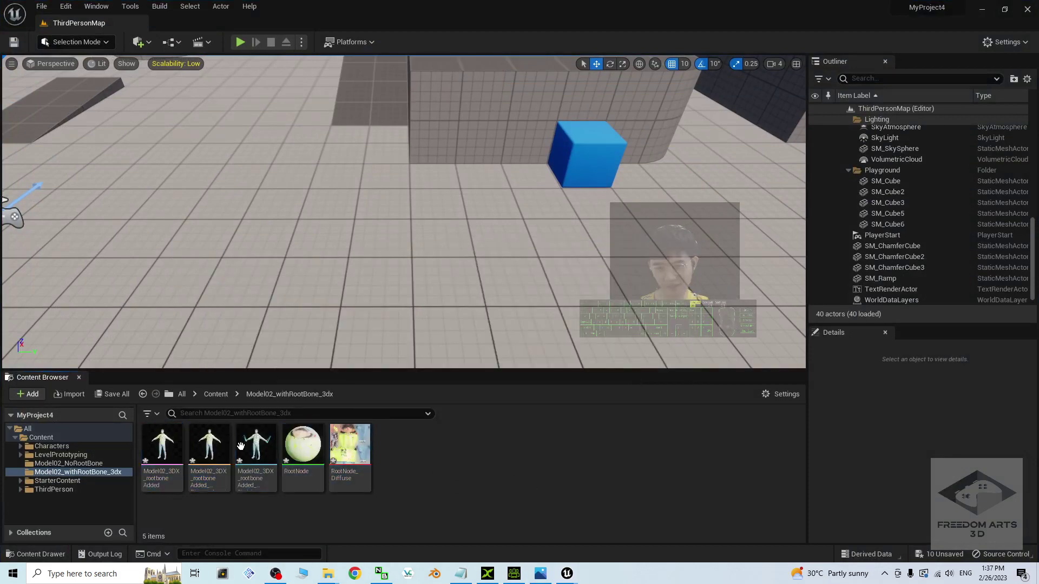
# Force delete all existing assets in the Model02_withRootBone_3dx folder.
pyautogui.hotkey('ctrl', 'a')
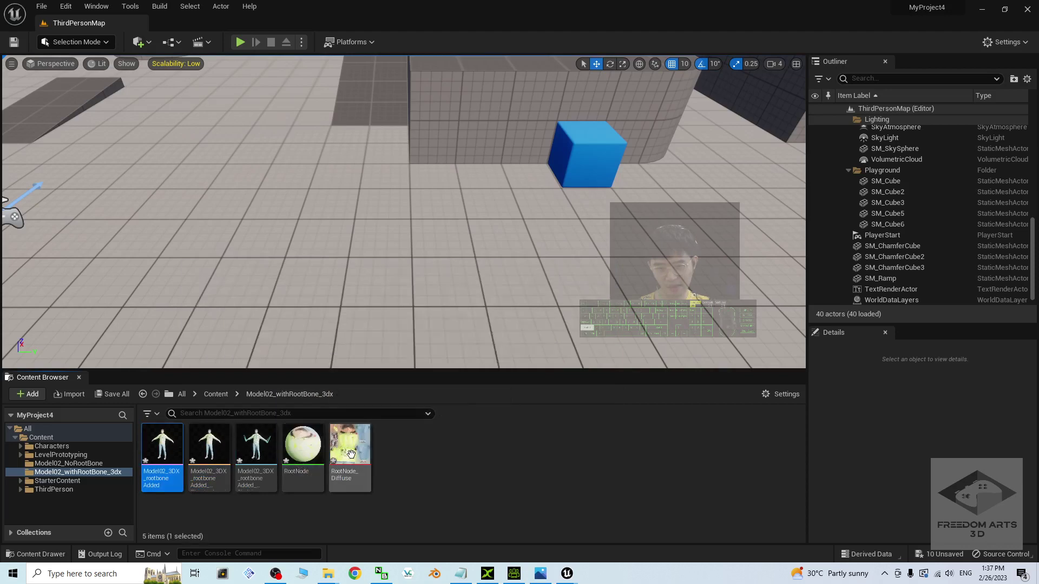
pyautogui.press('Delete')
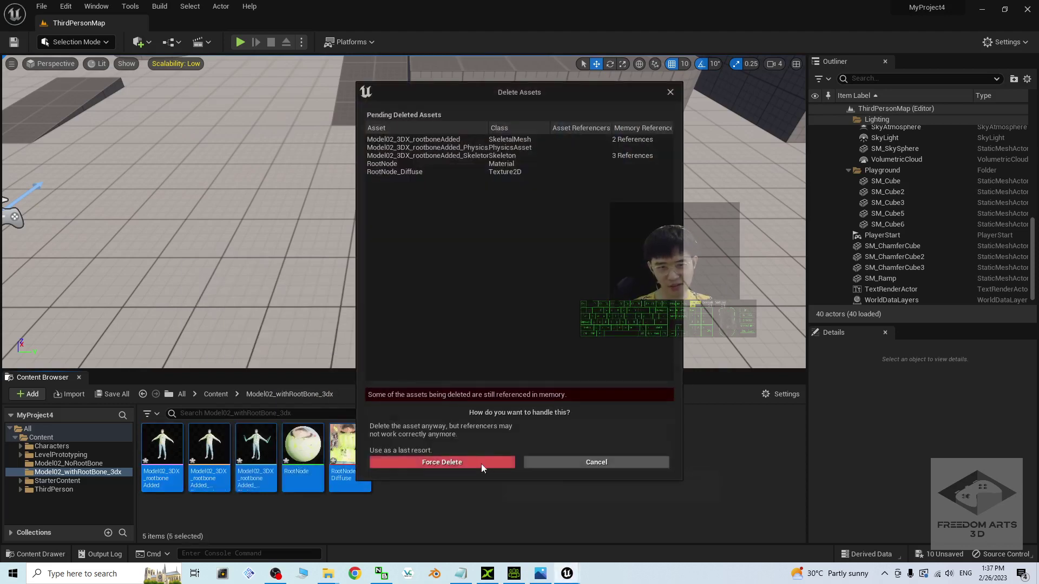
pyautogui.click(481, 463)
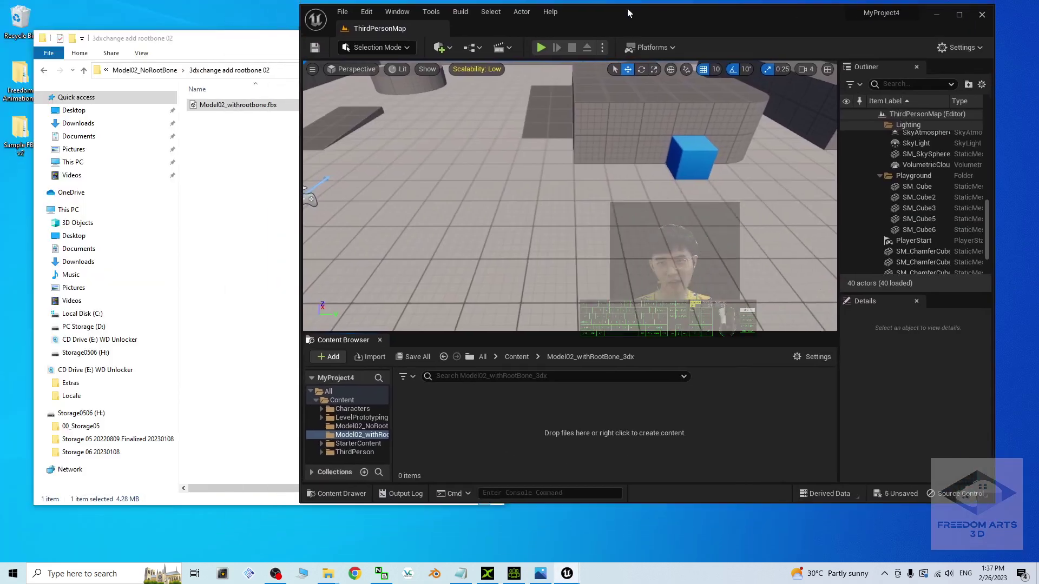
# Import Model02_withrootbone.fbx from File Explorer into the Model02_withRootBone_3dx folder and close the import message log.
pyautogui.click(266, 108)
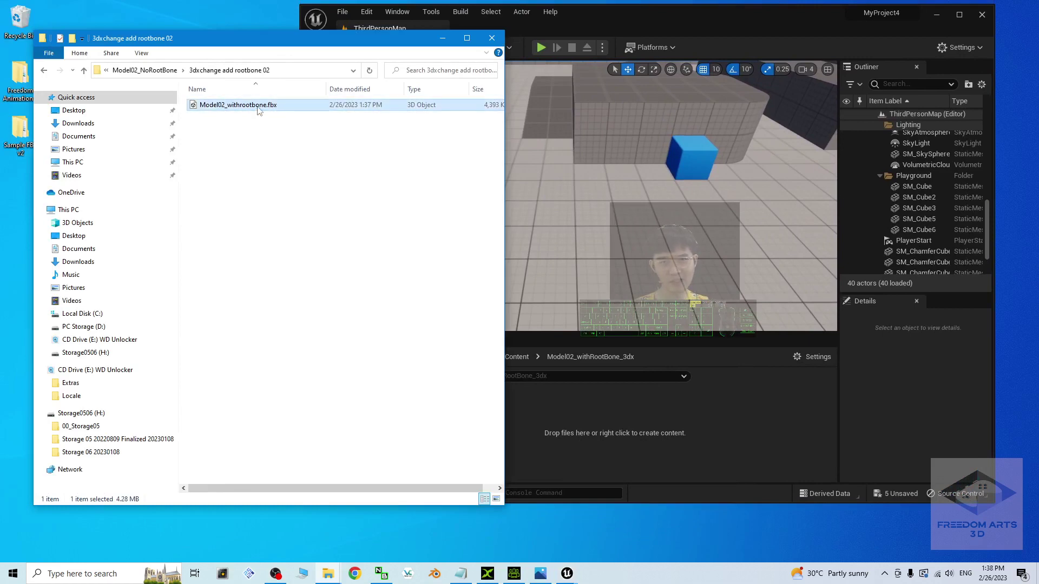
pyautogui.moveTo(258, 110); pyautogui.dragTo(550, 411)
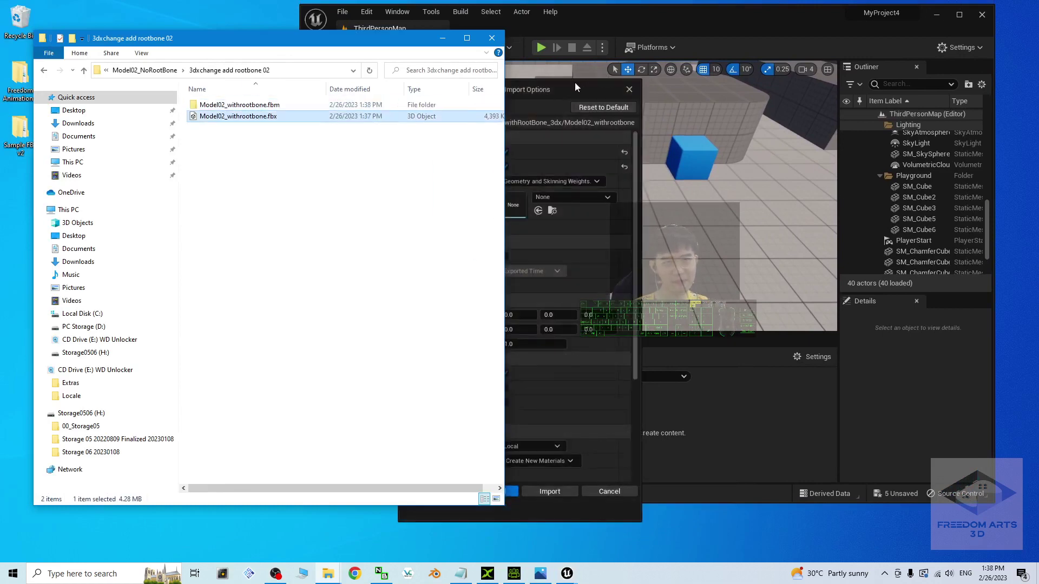
pyautogui.click(575, 83)
pyautogui.click(490, 492)
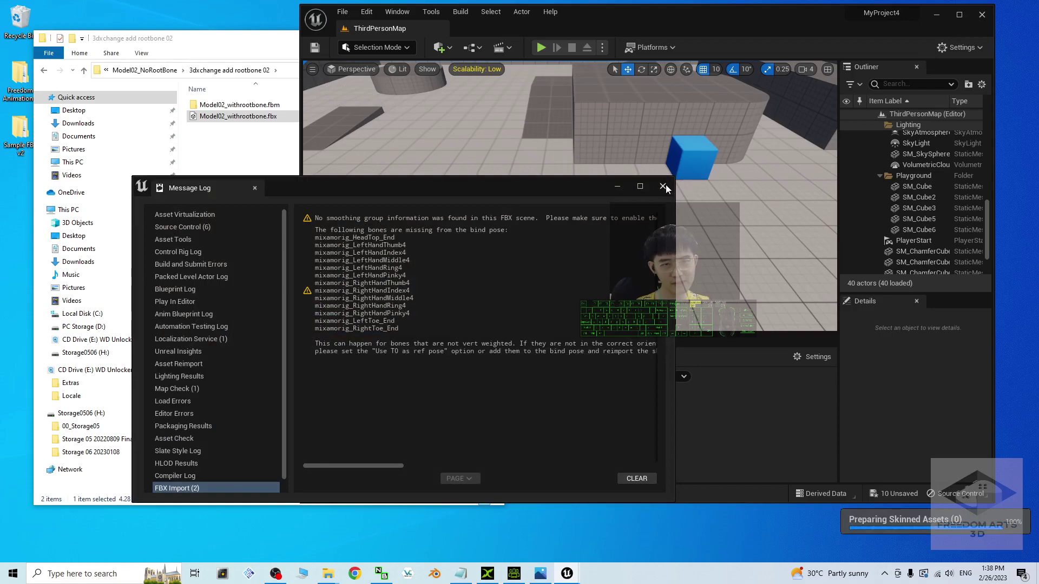
pyautogui.click(662, 186)
# Open the imported Model02_withrootbone_Skeleton asset and view the character's full skeleton.
pyautogui.click(959, 14)
pyautogui.click(266, 446)
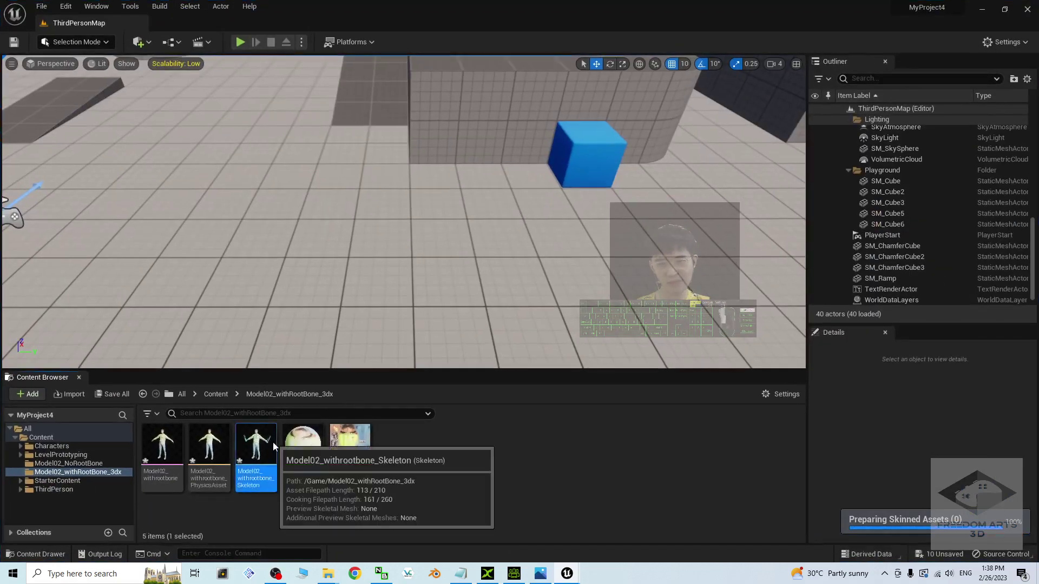
pyautogui.doubleClick(273, 442)
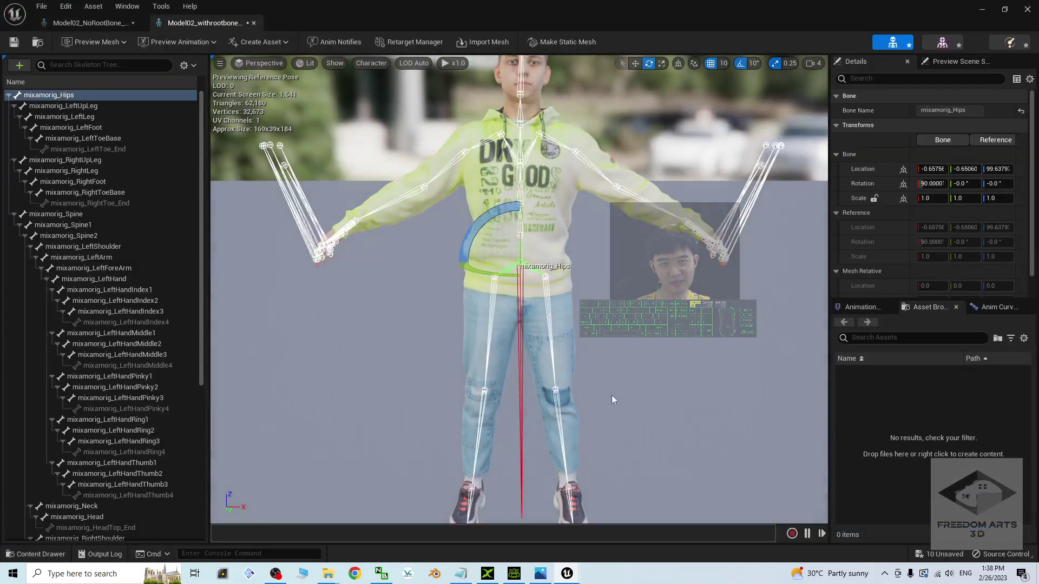
pyautogui.scroll(2, 613, 399)
pyautogui.scroll(-5, 627, 398)
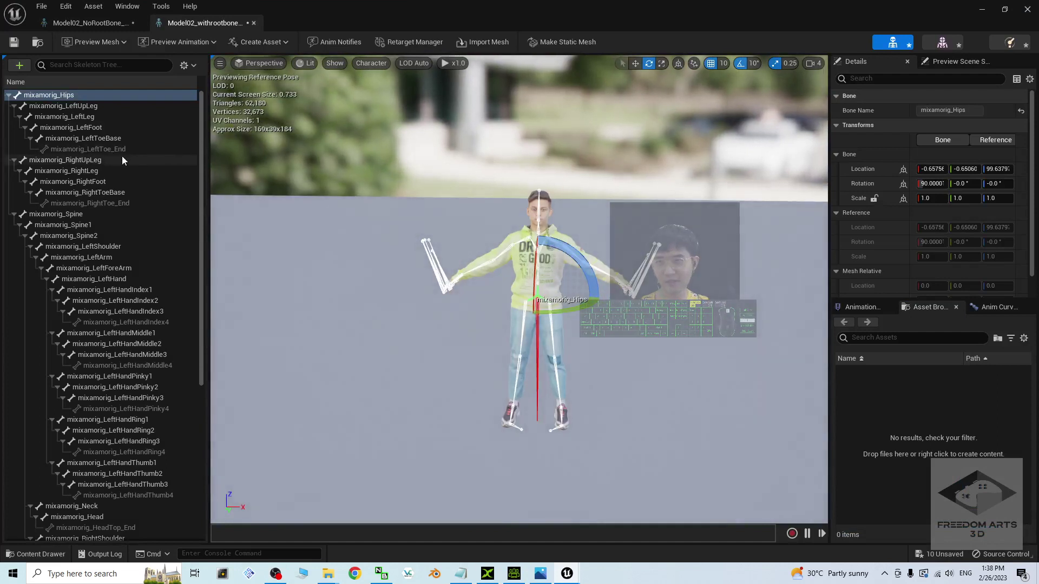
# Inspect the left leg, spine and left arm bones in the skeleton hierarchy down to mixamorig_LeftHandIndex3.
pyautogui.click(63, 106)
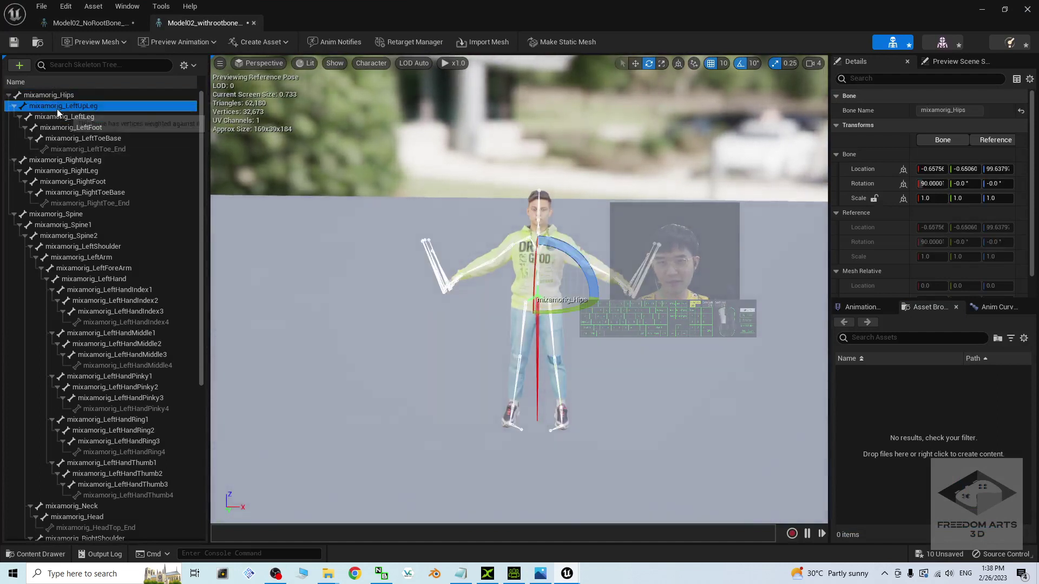
pyautogui.click(60, 126)
pyautogui.click(87, 149)
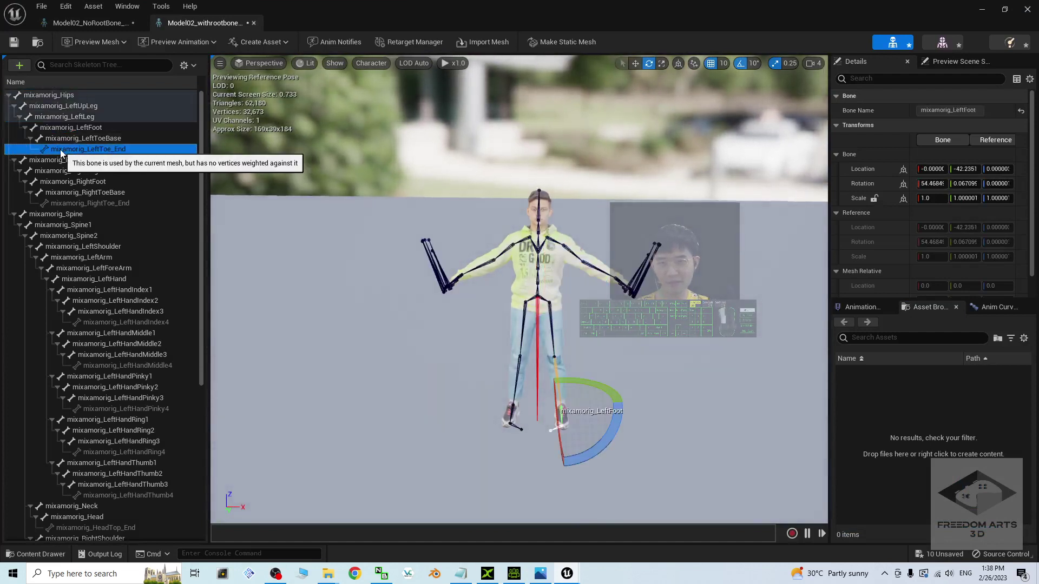
pyautogui.click(71, 214)
pyautogui.click(69, 236)
pyautogui.click(95, 268)
pyautogui.click(108, 311)
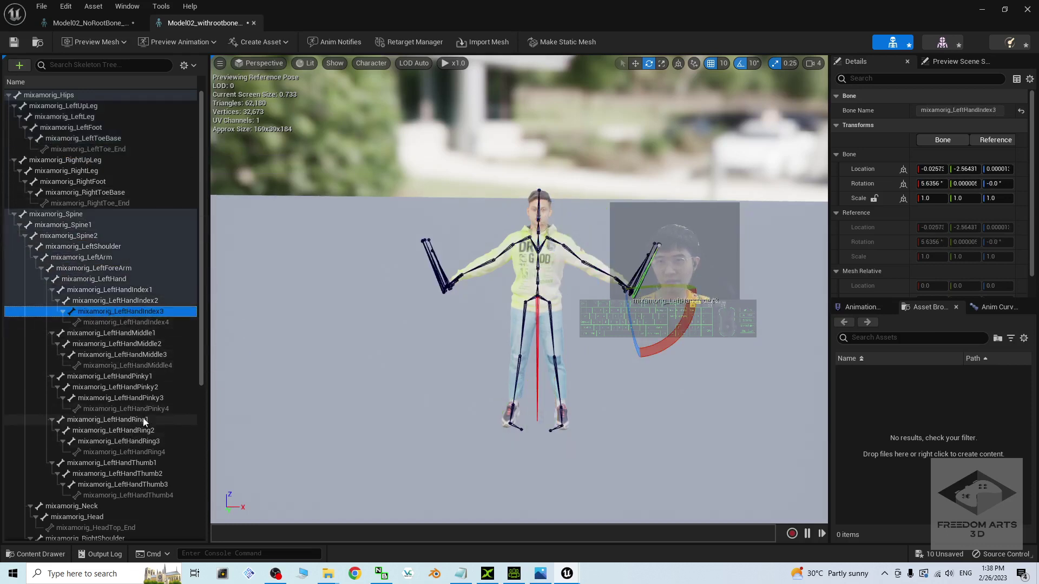
# Switch to 3DXchange and convert the Model02_NoRootBone character to Non-Standard once more.
pyautogui.click(982, 9)
pyautogui.click(978, 8)
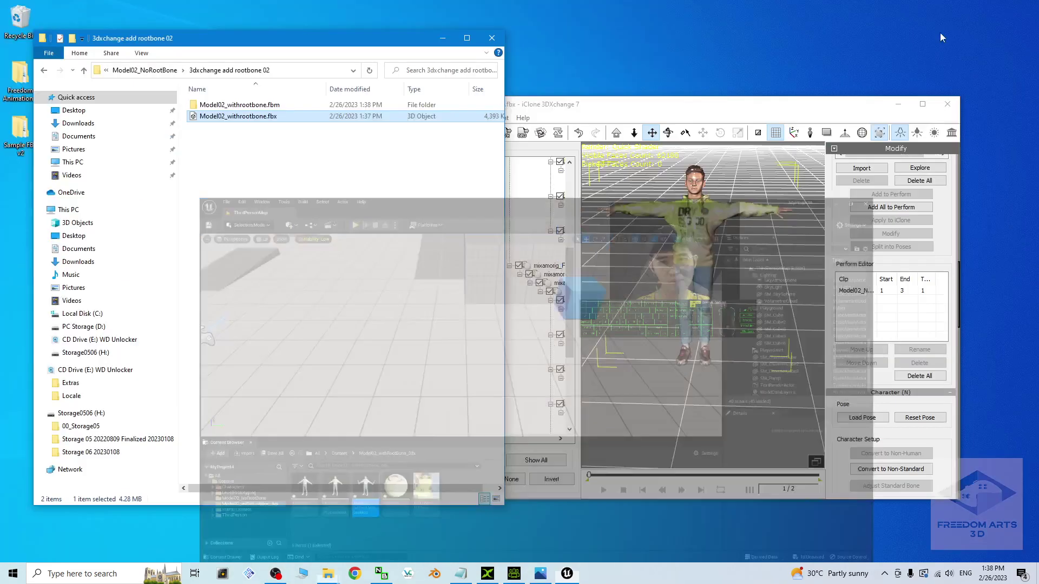
pyautogui.click(747, 331)
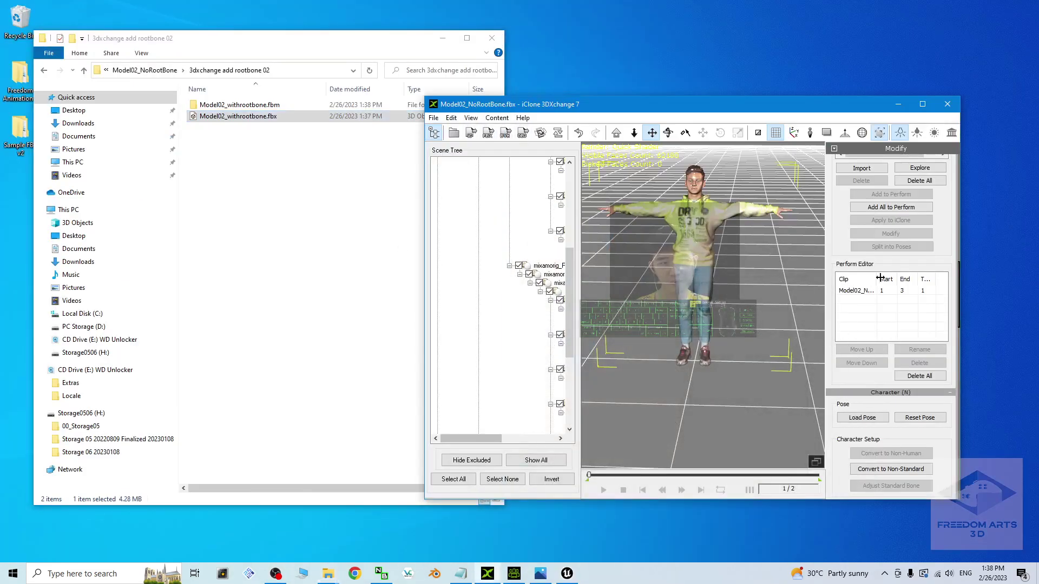
pyautogui.click(893, 469)
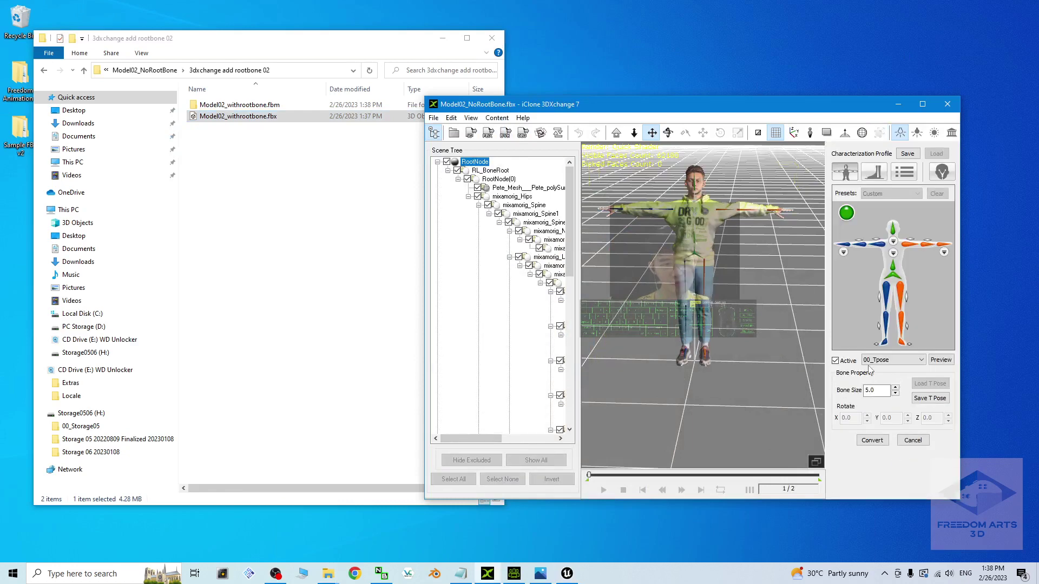
pyautogui.click(871, 439)
pyautogui.click(766, 335)
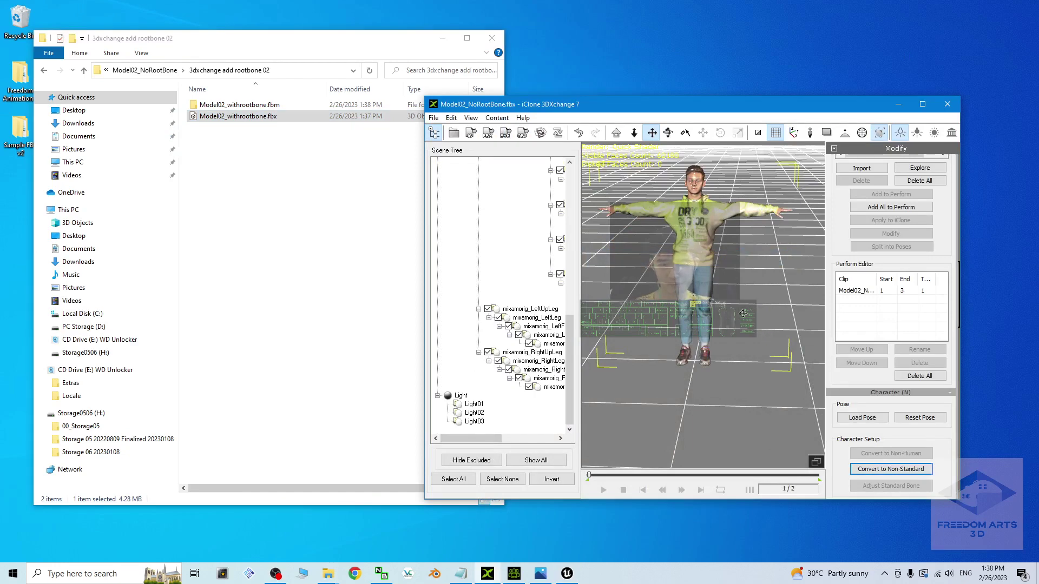
# Switch to notes.txt in Notepad and delete the line "use 3DXchange to auto add rootbone".
pyautogui.click(898, 104)
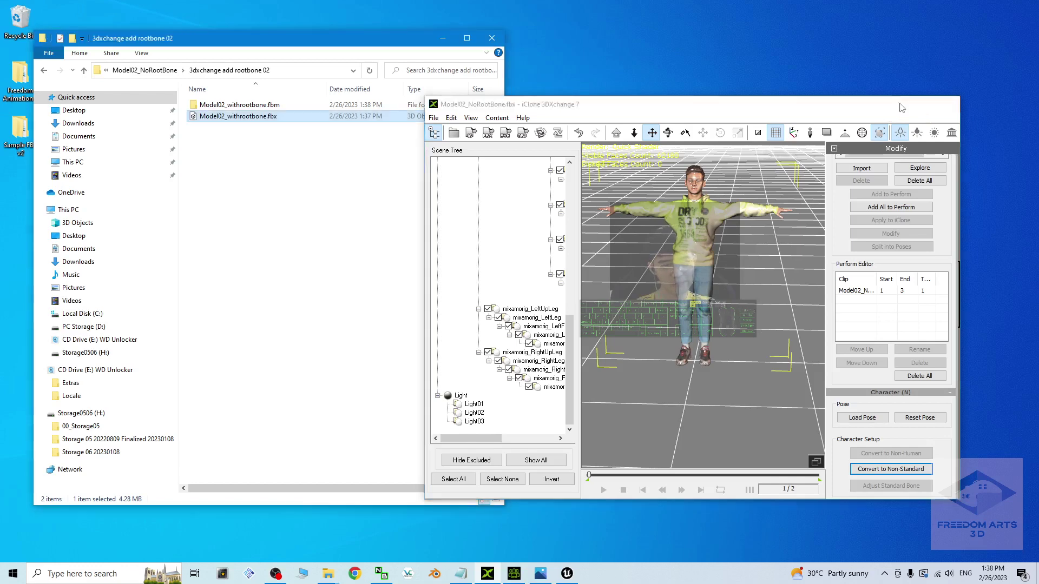
pyautogui.click(460, 573)
pyautogui.click(491, 321)
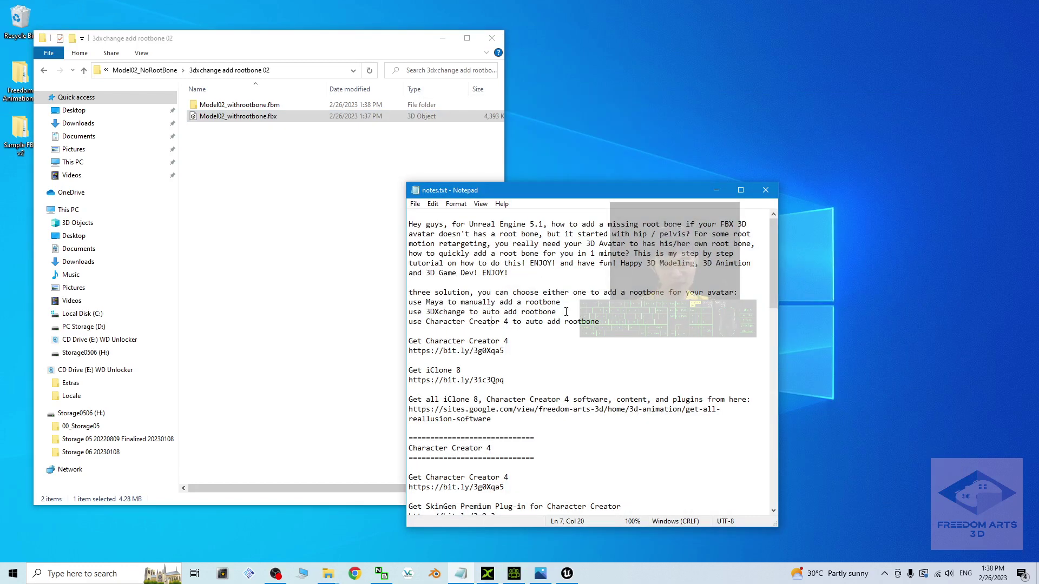
pyautogui.moveTo(566, 312); pyautogui.dragTo(403, 315)
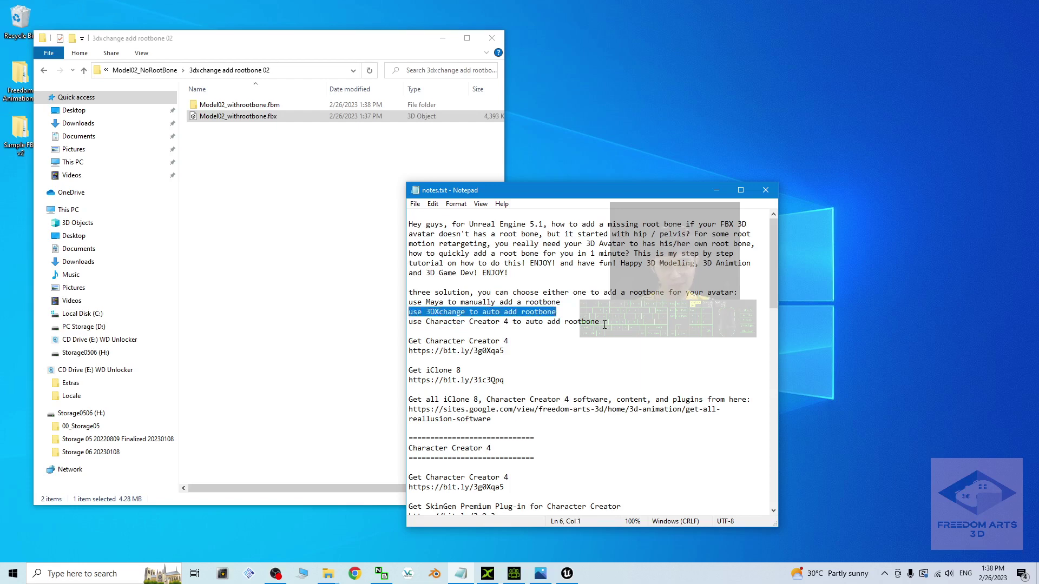
pyautogui.press('BackSpace')
pyautogui.press('BackSpace')
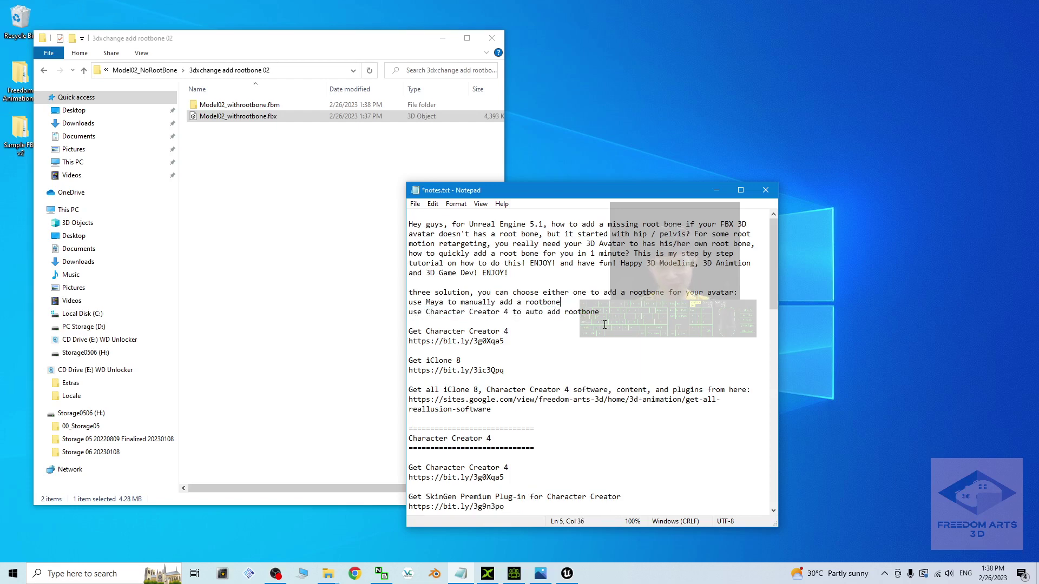
# Switch to Character Creator 4 and bring up the Model02_NoRootBone folder in File Explorer over its viewport.
pyautogui.click(514, 574)
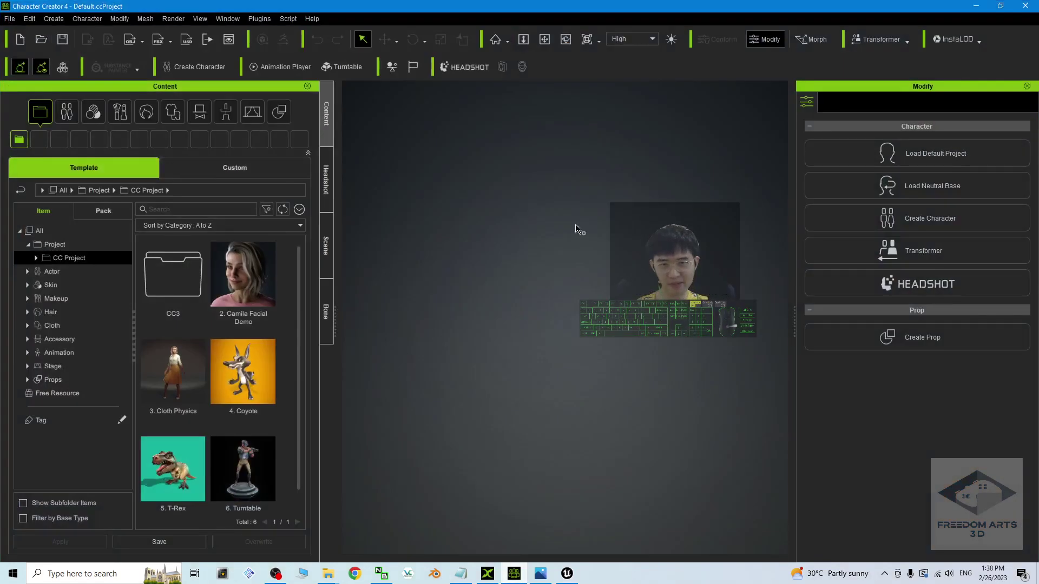
pyautogui.moveTo(328, 573)
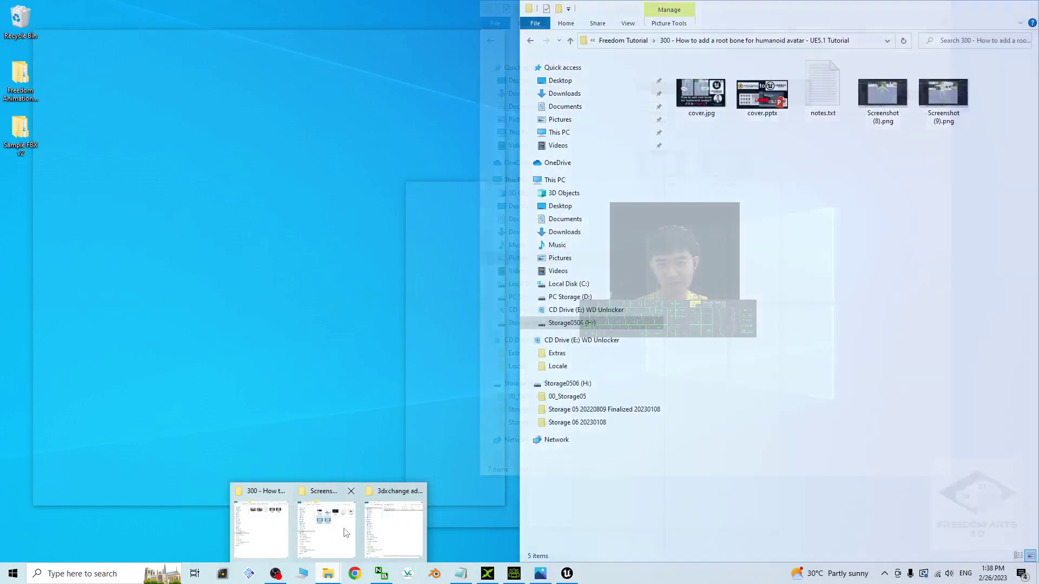
pyautogui.moveTo(390, 529)
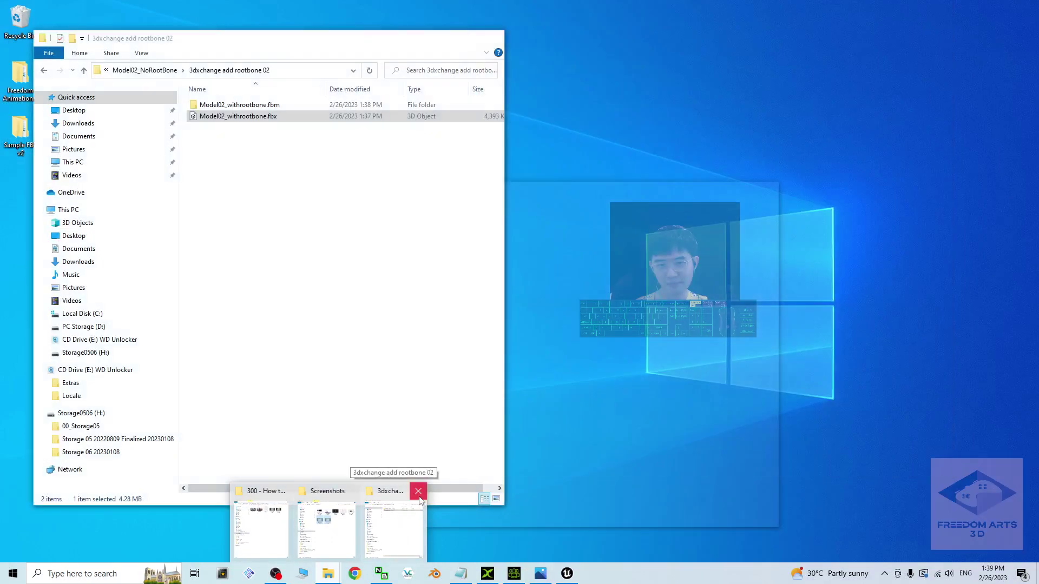
pyautogui.click(404, 536)
pyautogui.click(144, 70)
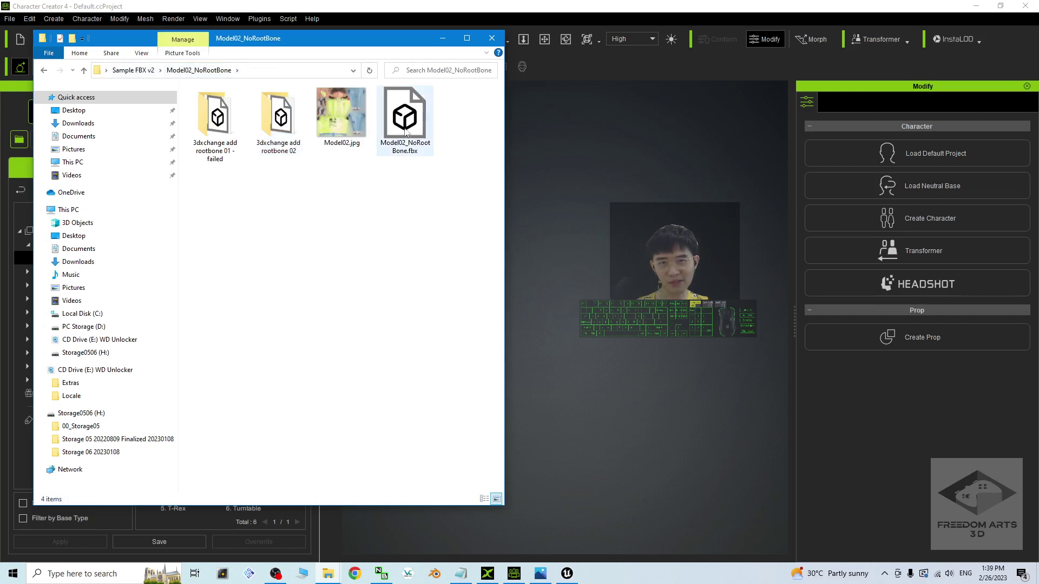
pyautogui.moveTo(365, 41); pyautogui.dragTo(259, 132)
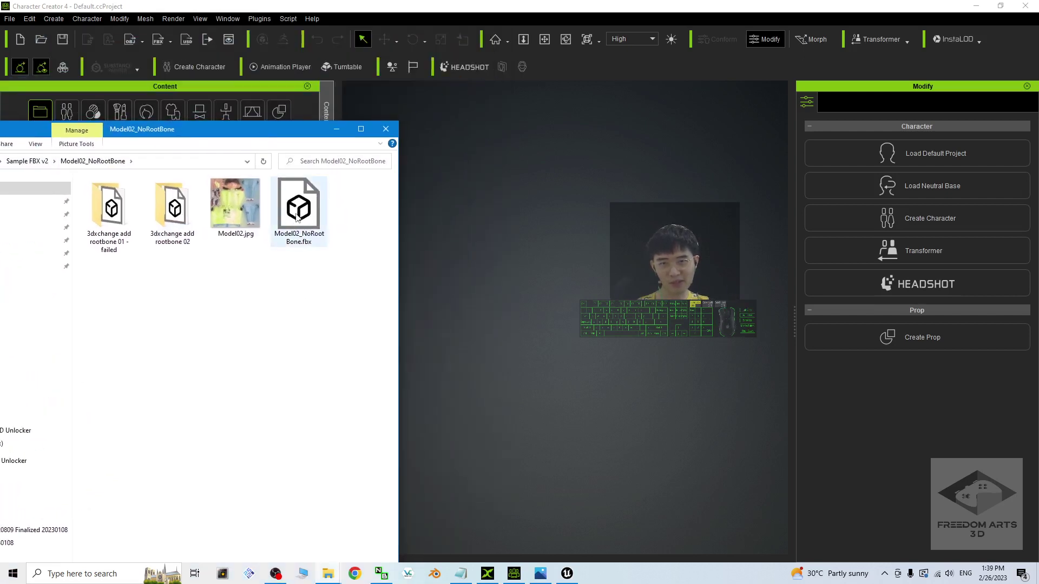
# Import Model02_NoRootBone.fbx into Character Creator 4 as a Humanoid (Non-Standard) character, declining the auto-conversion with the Mixamo_ChXXCharacter profile.
pyautogui.moveTo(296, 216); pyautogui.dragTo(535, 378)
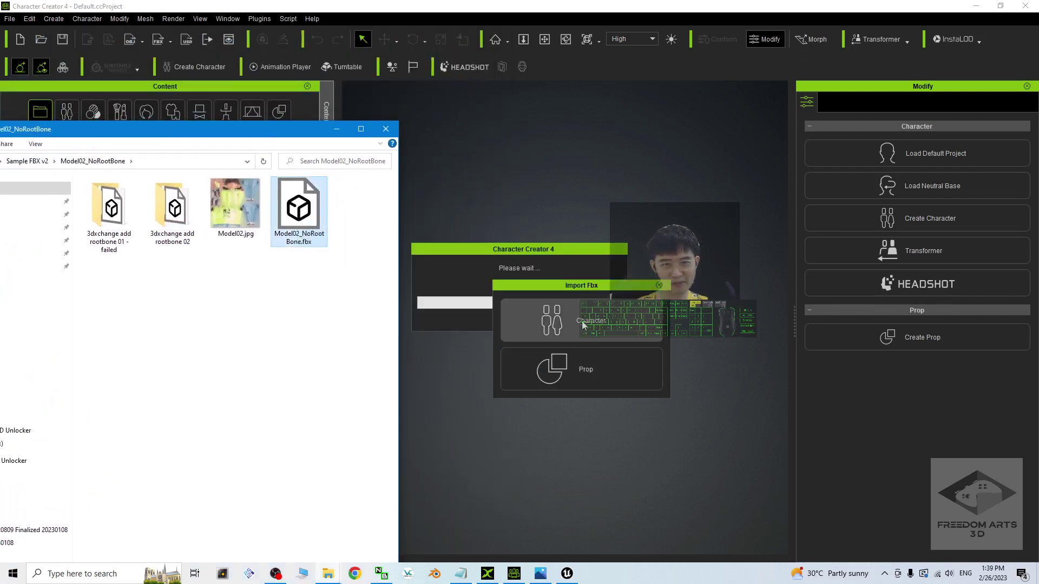
pyautogui.click(583, 324)
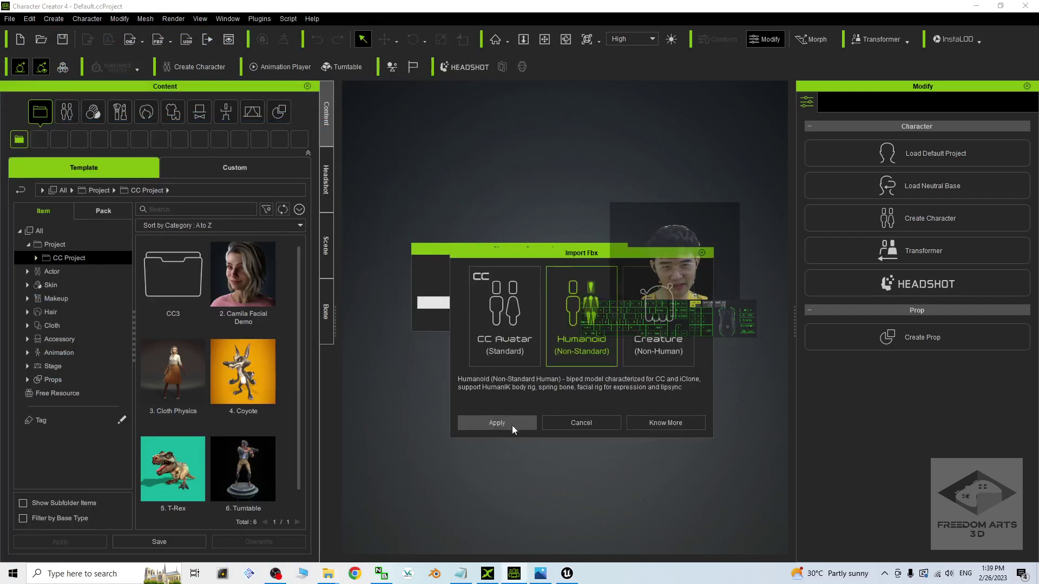
pyautogui.click(512, 423)
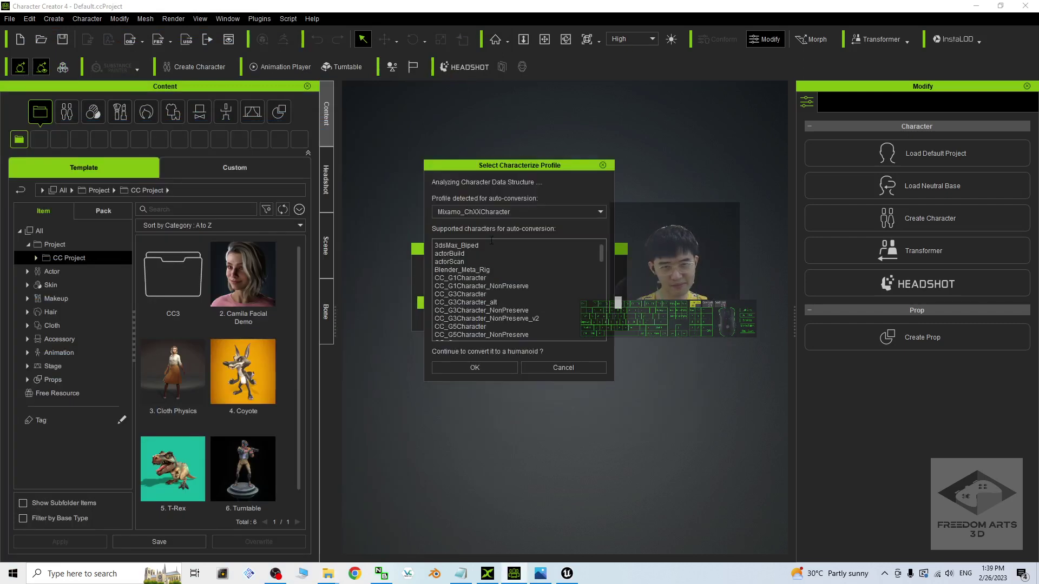
pyautogui.click(587, 369)
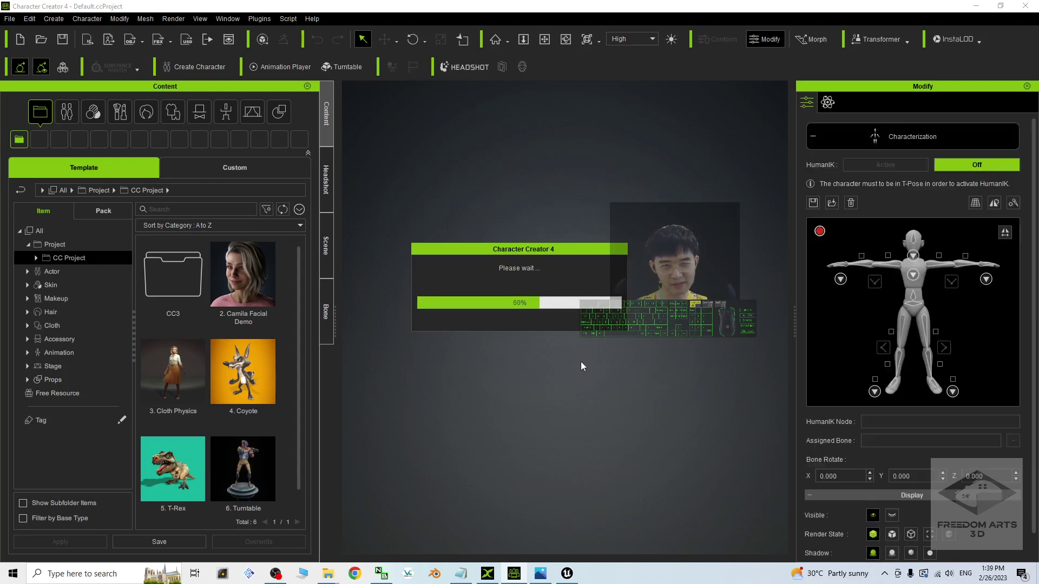
# Assign the character's Head bone to the HumanIK head node.
pyautogui.scroll(5, 578, 362)
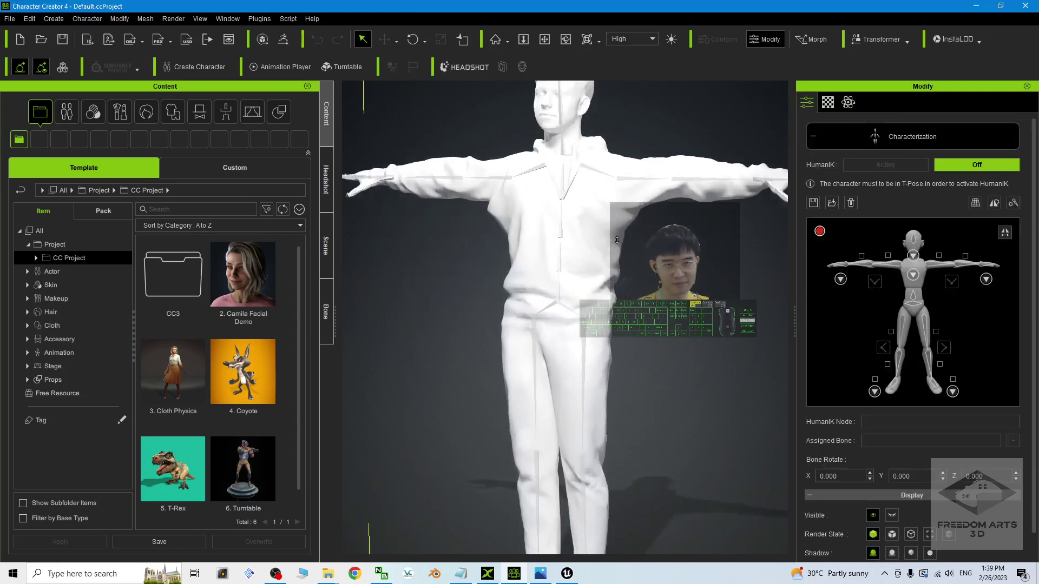
pyautogui.moveTo(578, 362); pyautogui.dragTo(584, 419)
pyautogui.moveTo(584, 419); pyautogui.dragTo(598, 351, button='right')
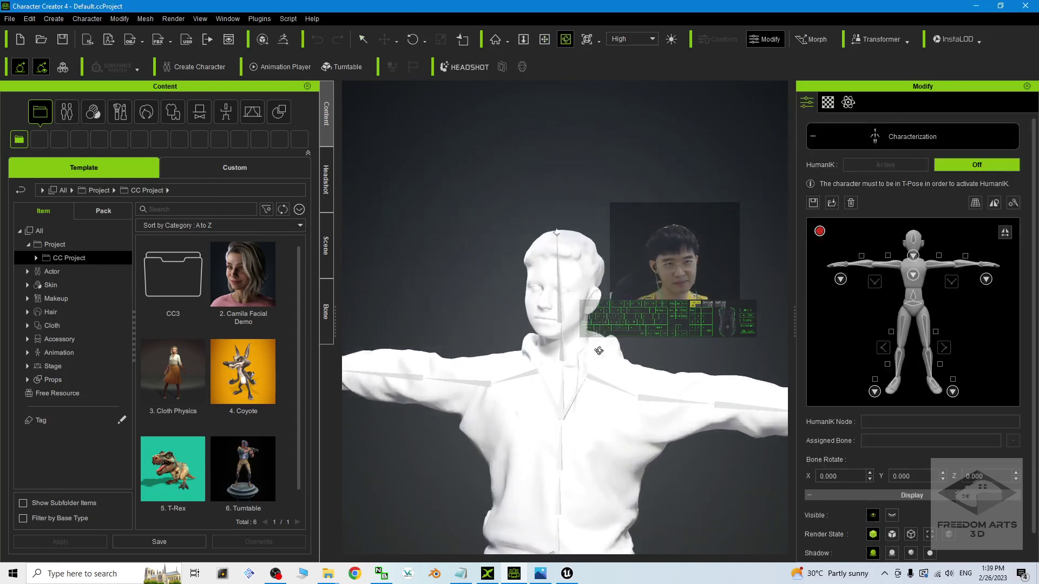
pyautogui.click(919, 240)
pyautogui.click(559, 309)
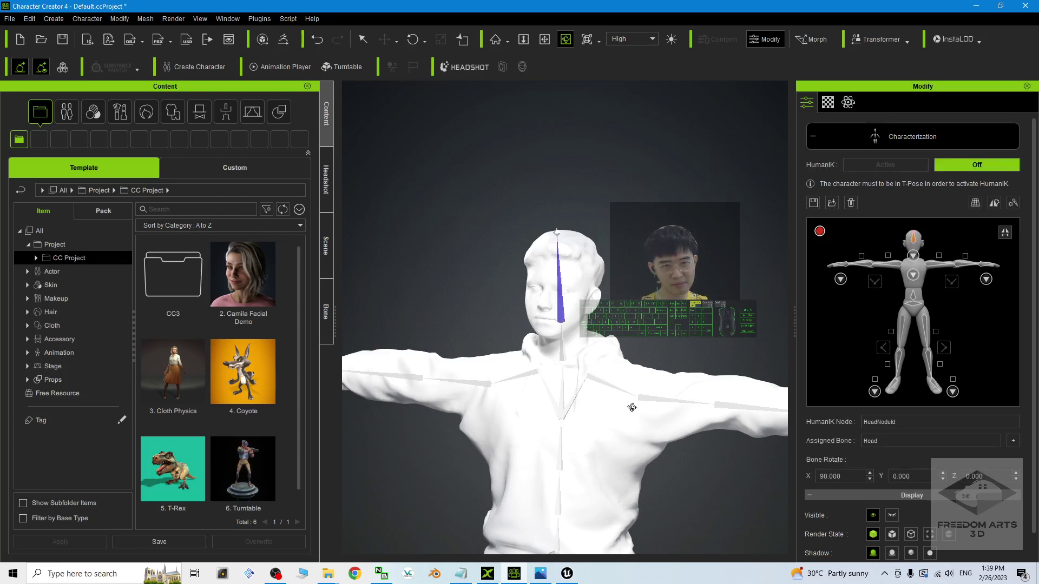
# Assign the LeftArm, LeftForeArm and LeftHand bones to the HumanIK left shoulder, elbow and wrist nodes.
pyautogui.moveTo(631, 407); pyautogui.dragTo(616, 319, button='right')
pyautogui.click(932, 267)
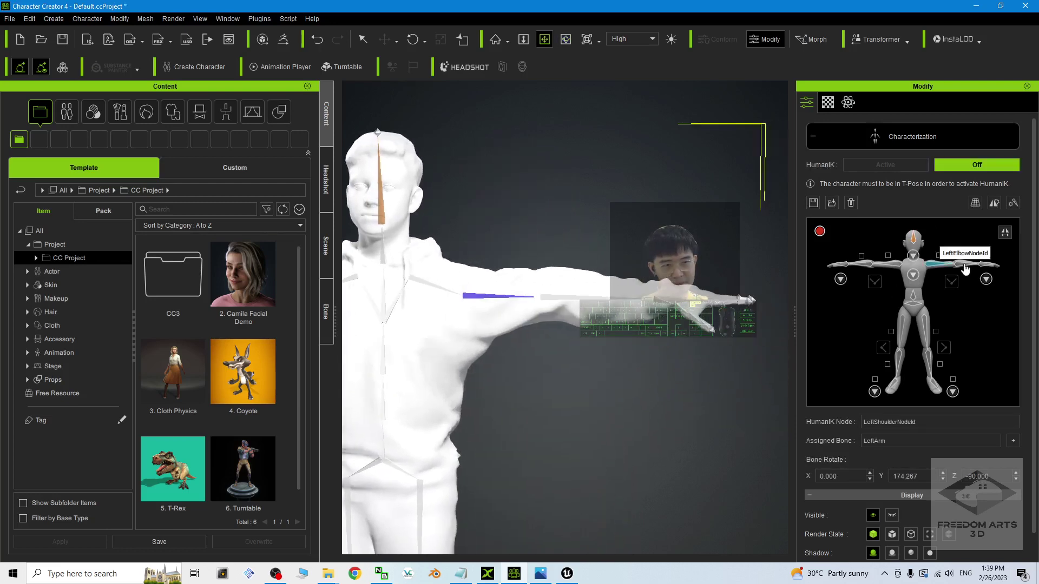
pyautogui.click(964, 267)
pyautogui.click(592, 298)
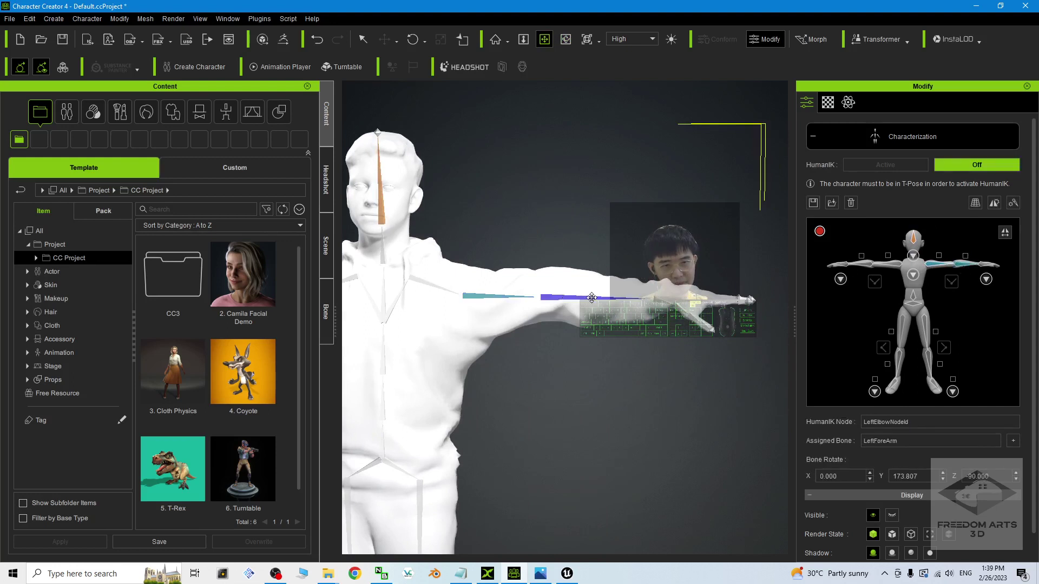
pyautogui.click(994, 264)
pyautogui.click(668, 300)
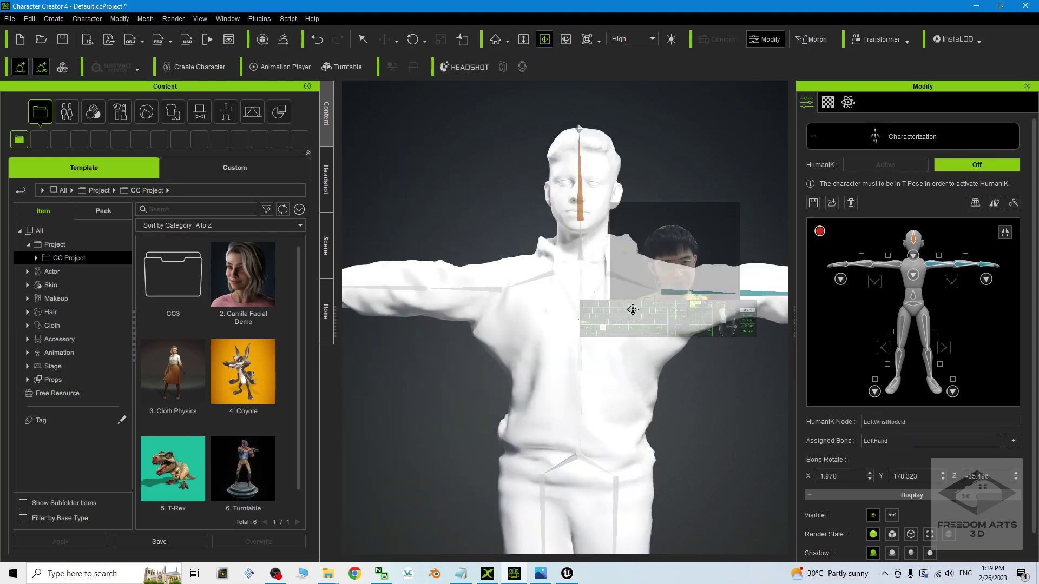
# Assign the RightArm, RightForeArm and RightHand bones to the HumanIK right shoulder, elbow and wrist nodes.
pyautogui.click(894, 266)
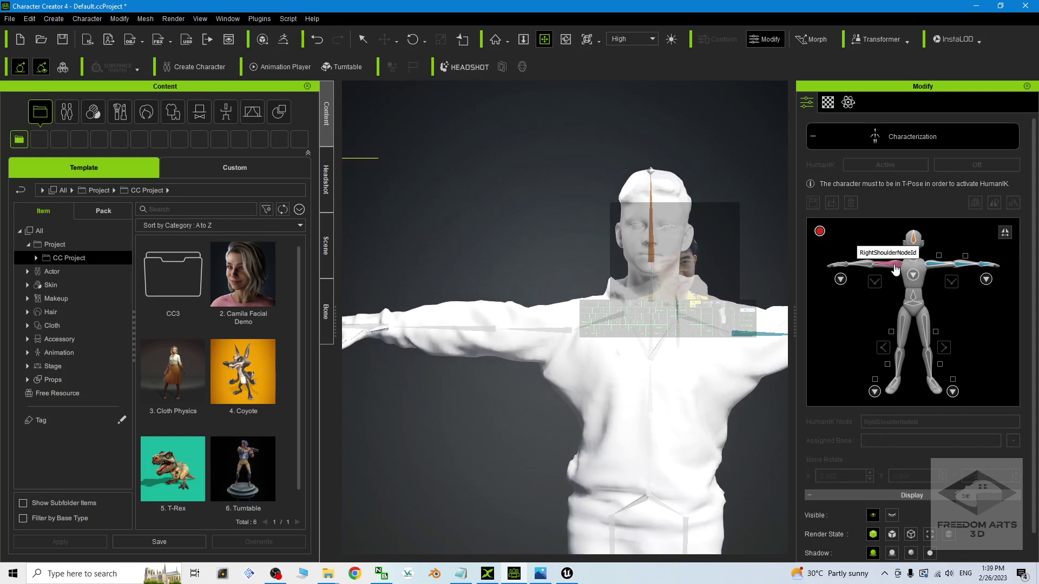
pyautogui.click(549, 330)
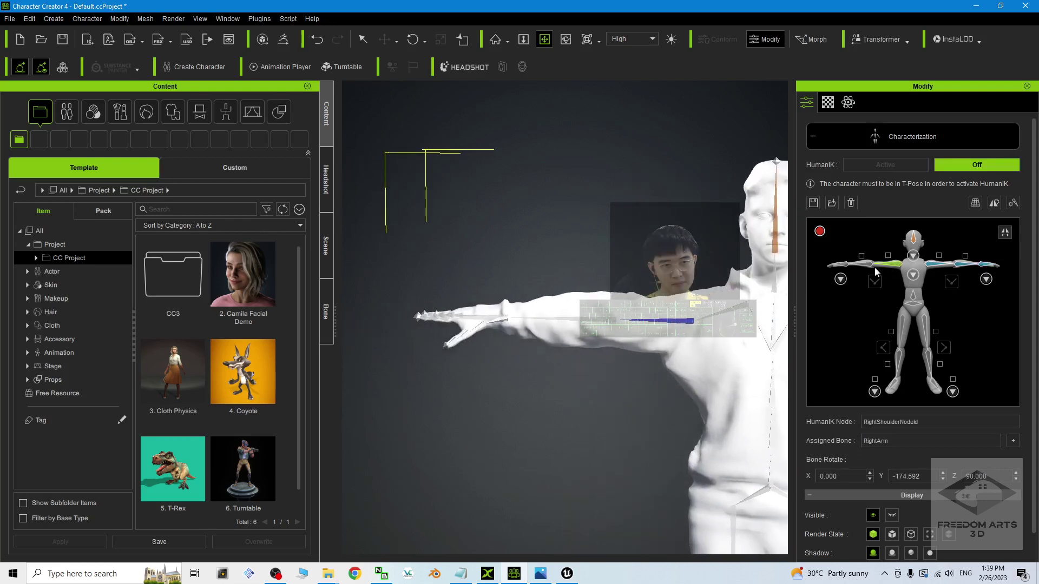
pyautogui.click(870, 268)
pyautogui.click(590, 318)
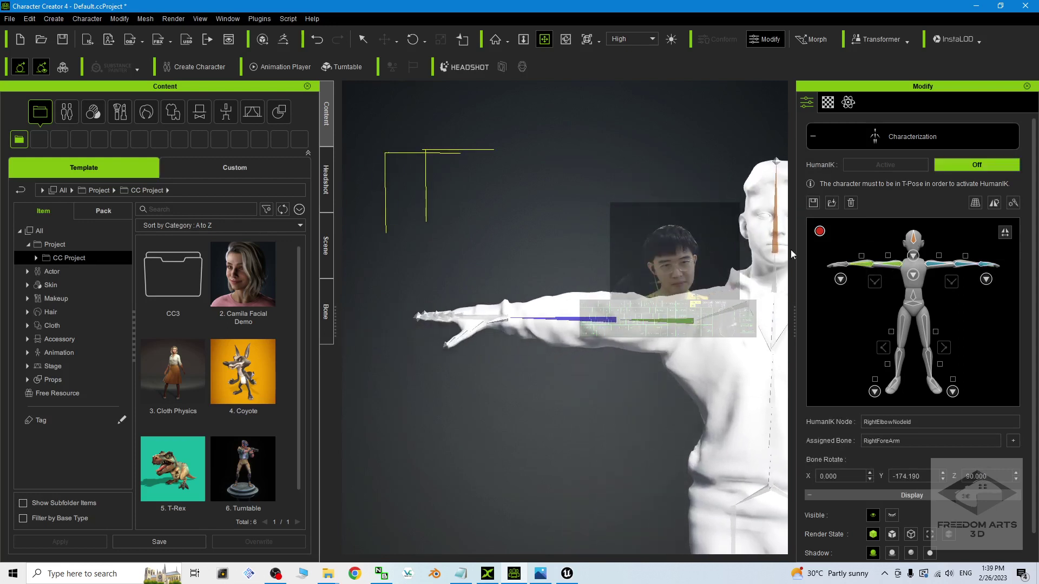
pyautogui.click(837, 264)
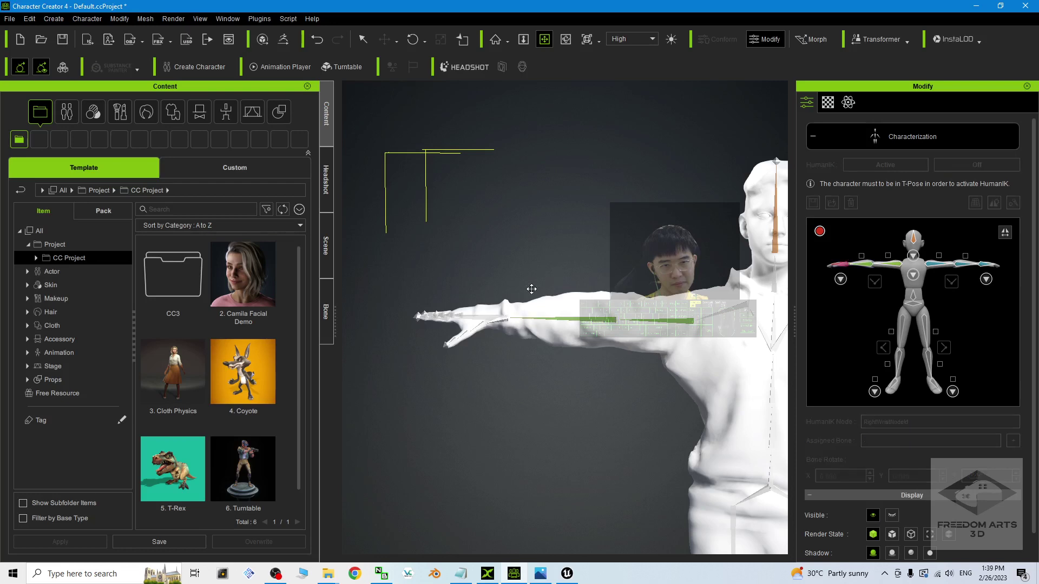
pyautogui.click(491, 314)
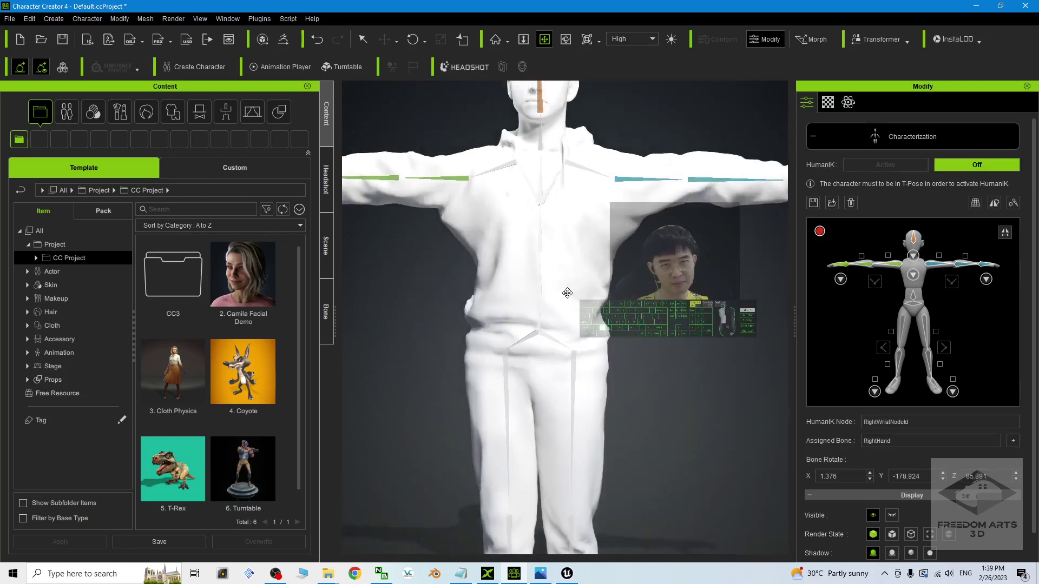
# Assign the character's lowest spine bone and the hips bone to the matching HumanIK lower spine and hips nodes.
pyautogui.click(913, 278)
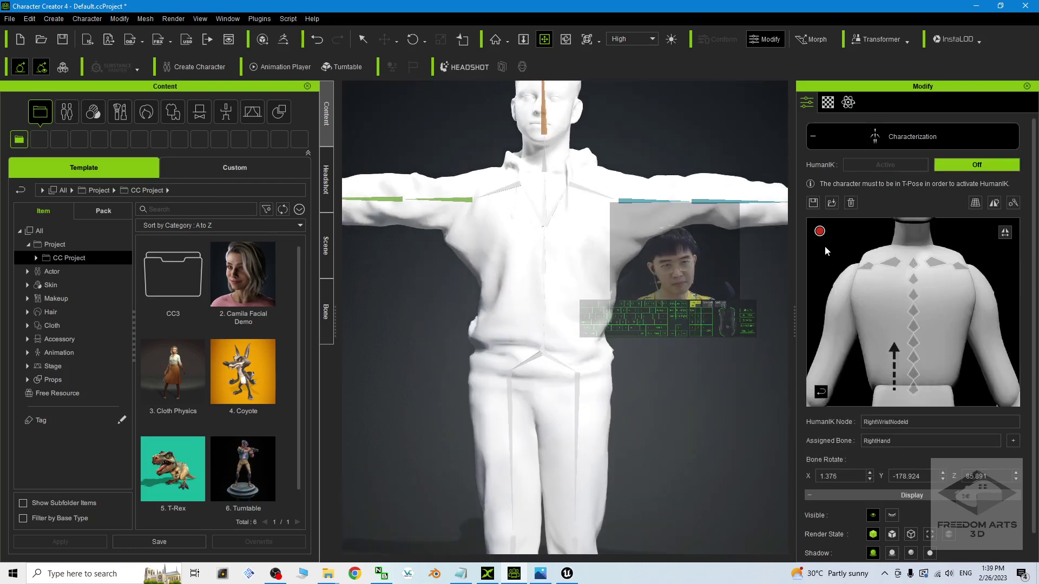
pyautogui.click(821, 391)
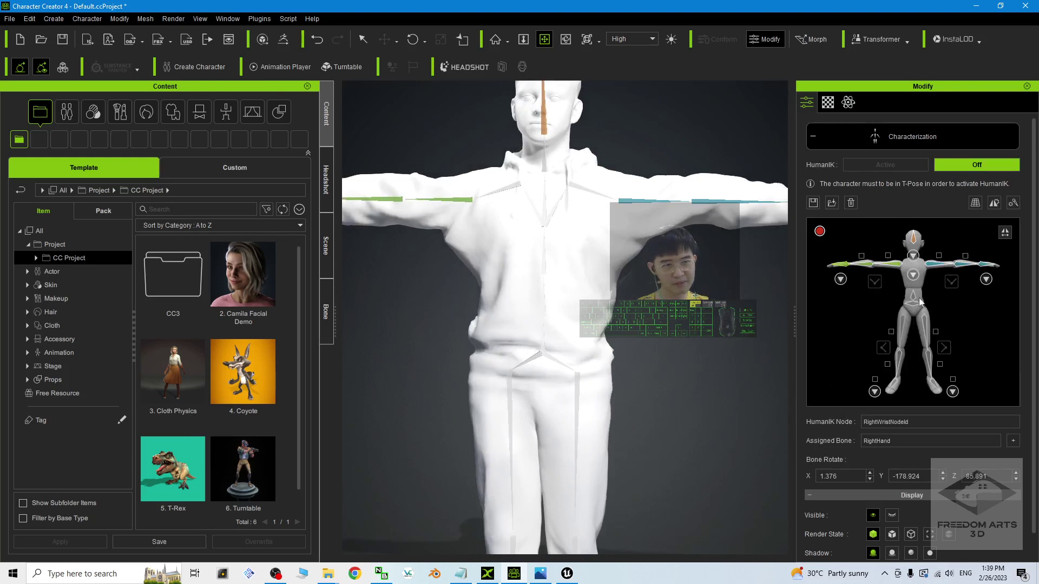
pyautogui.click(915, 301)
pyautogui.doubleClick(914, 301)
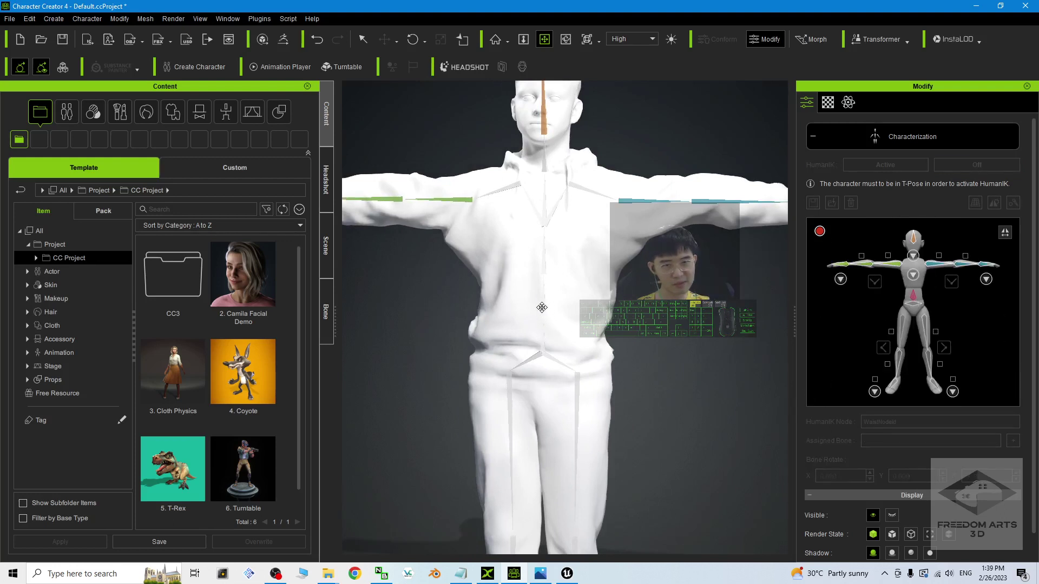
pyautogui.click(913, 306)
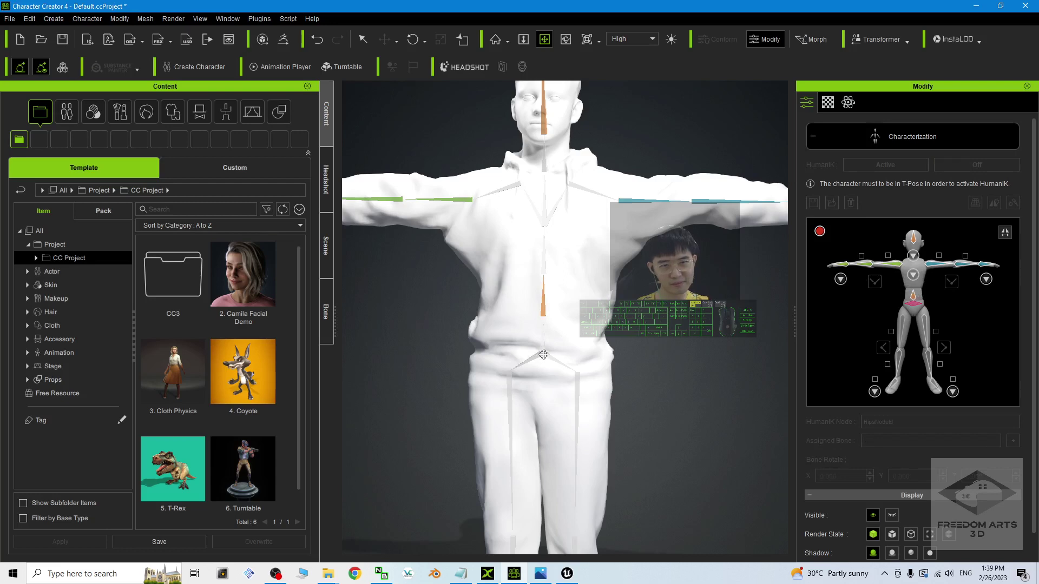
# Assign the RightUpLeg and LeftUpLeg bones to the HumanIK hip nodes, and RightLeg and LeftLeg to the knee nodes.
pyautogui.moveTo(616, 440); pyautogui.dragTo(644, 223, button='middle')
pyautogui.click(900, 325)
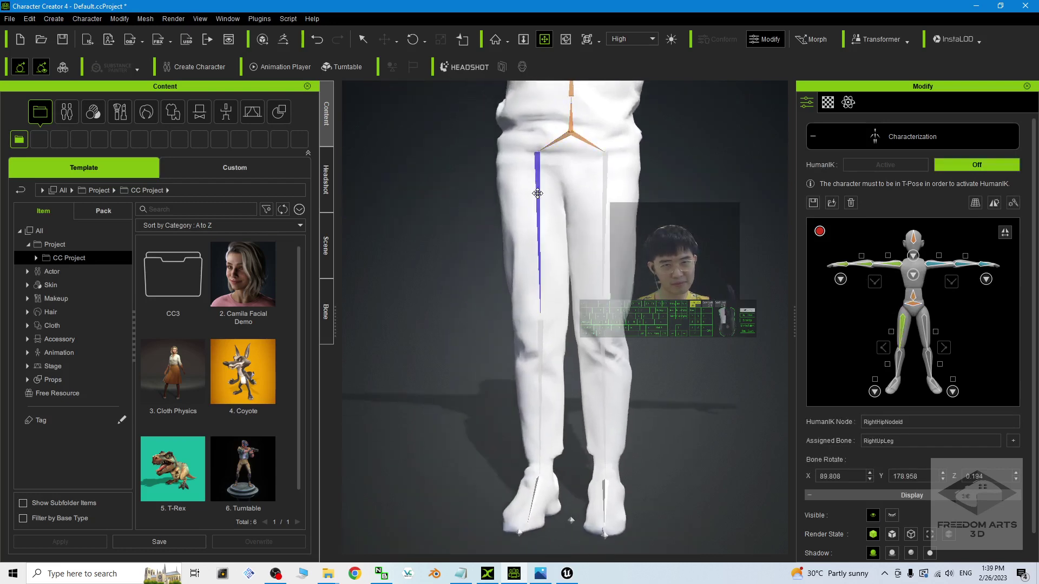
pyautogui.click(924, 327)
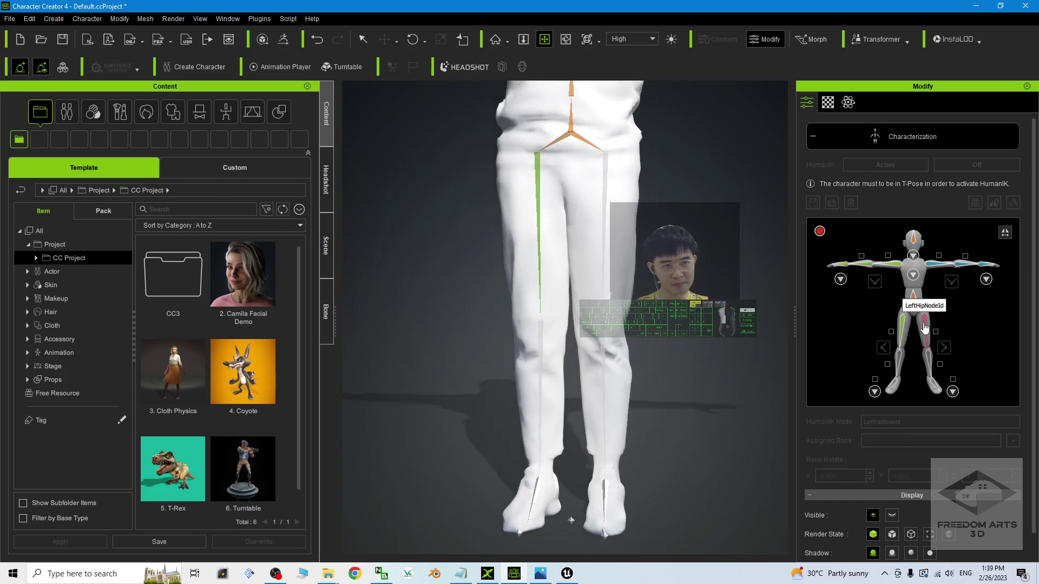
pyautogui.click(604, 195)
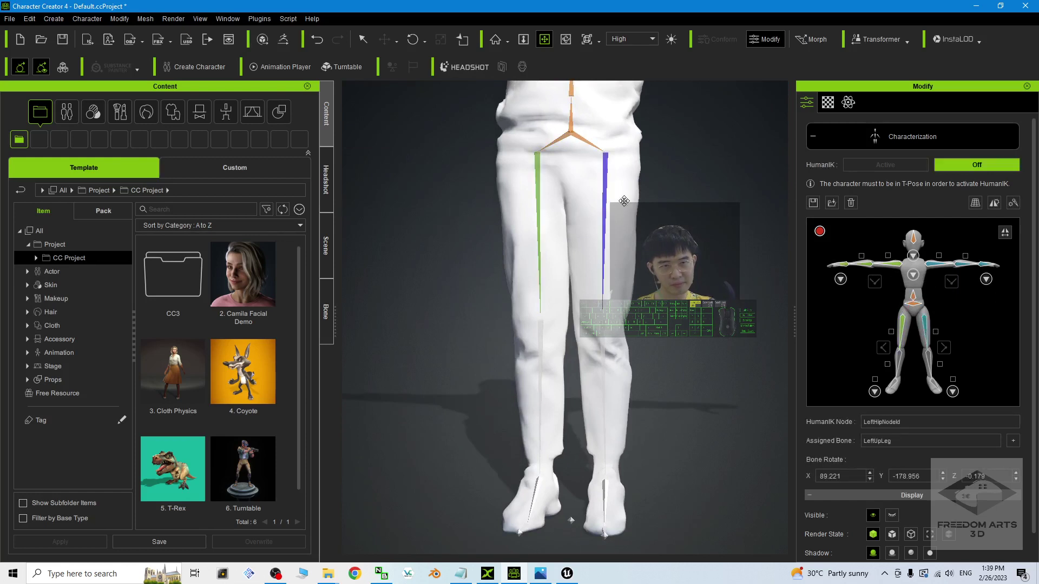
pyautogui.click(901, 363)
pyautogui.click(540, 344)
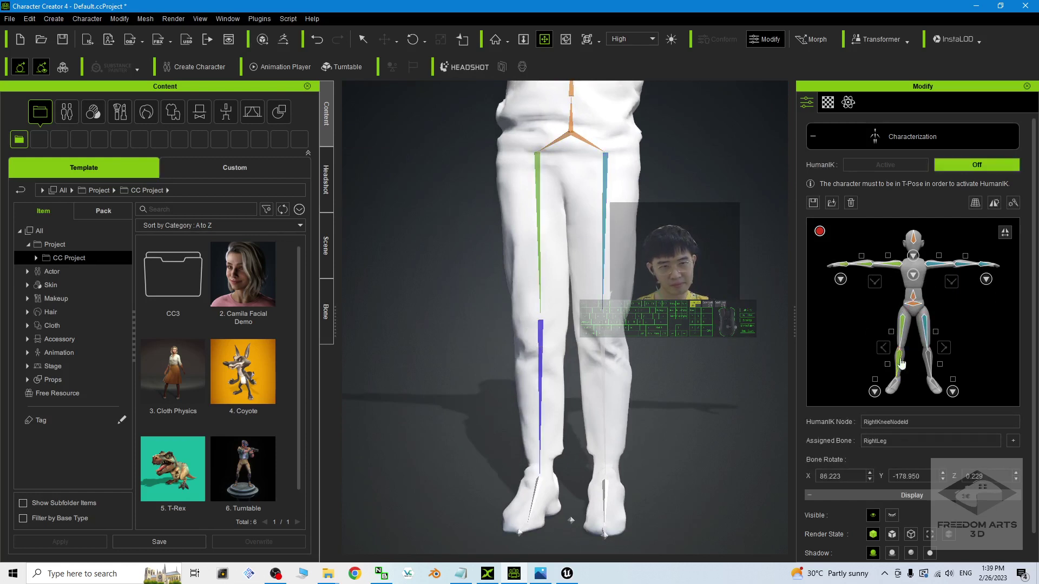
pyautogui.click(927, 362)
pyautogui.click(602, 331)
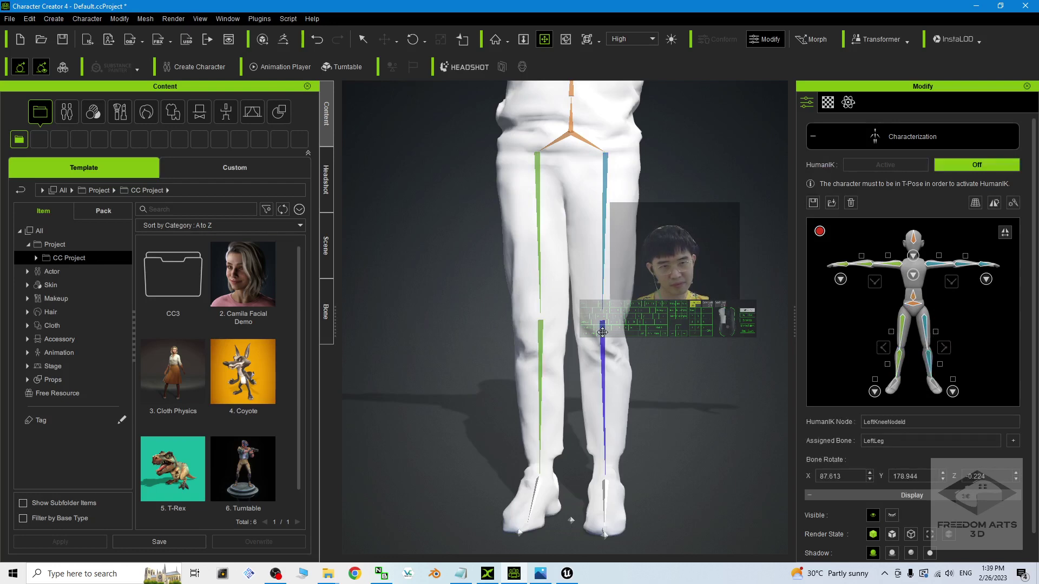
# Assign the RightFoot and LeftFoot bones to the HumanIK right and left ankle nodes.
pyautogui.click(897, 386)
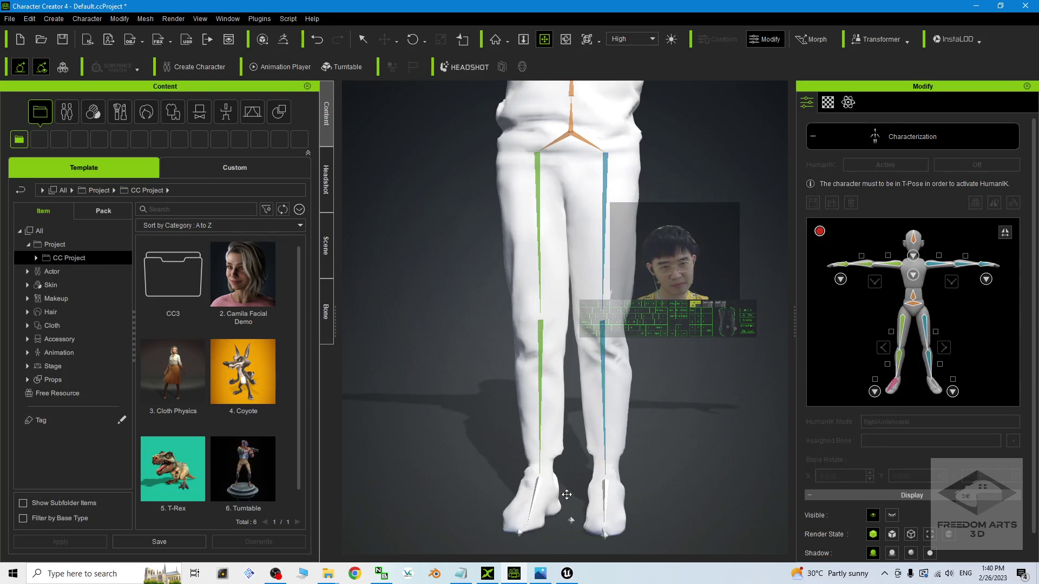
pyautogui.click(537, 485)
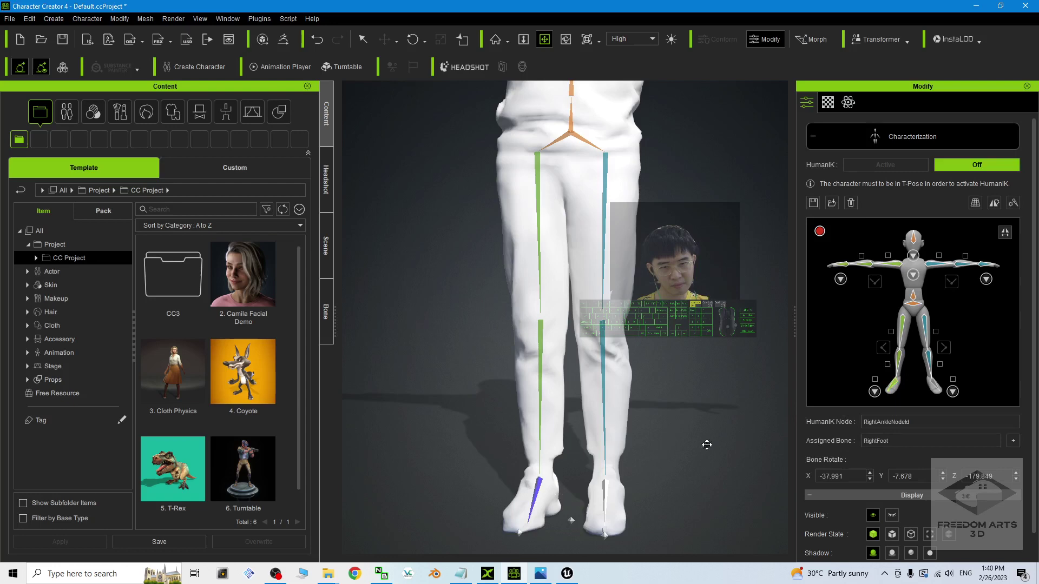
pyautogui.click(937, 386)
pyautogui.click(605, 489)
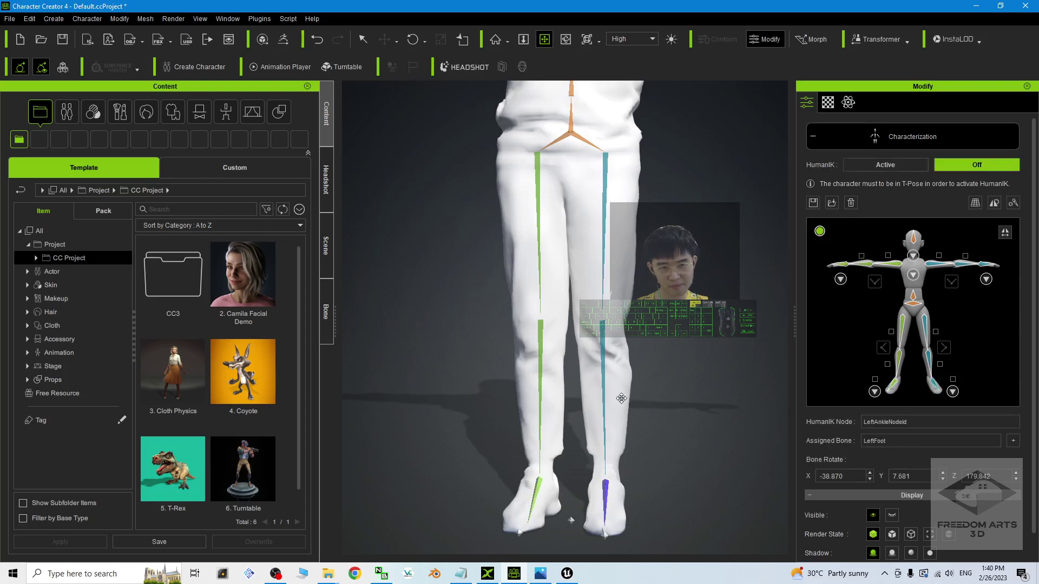
pyautogui.scroll(-2, 621, 398)
pyautogui.moveTo(621, 398); pyautogui.dragTo(635, 484, button='middle')
pyautogui.moveTo(635, 485); pyautogui.dragTo(640, 483, button='right')
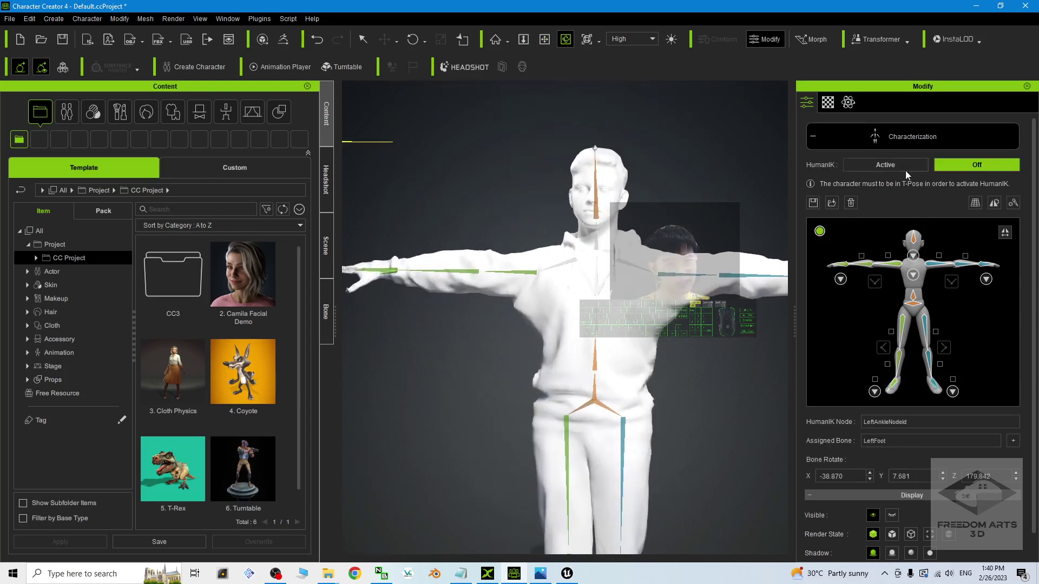
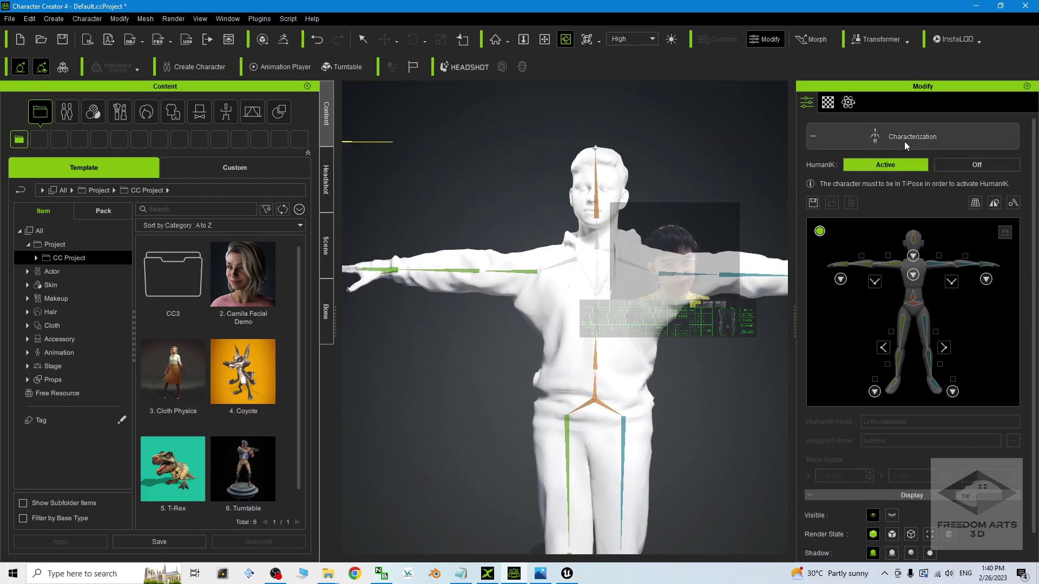
# Leave the Characterization settings and arrange the application window beside the Model02_NoRootBone folder window.
pyautogui.click(874, 140)
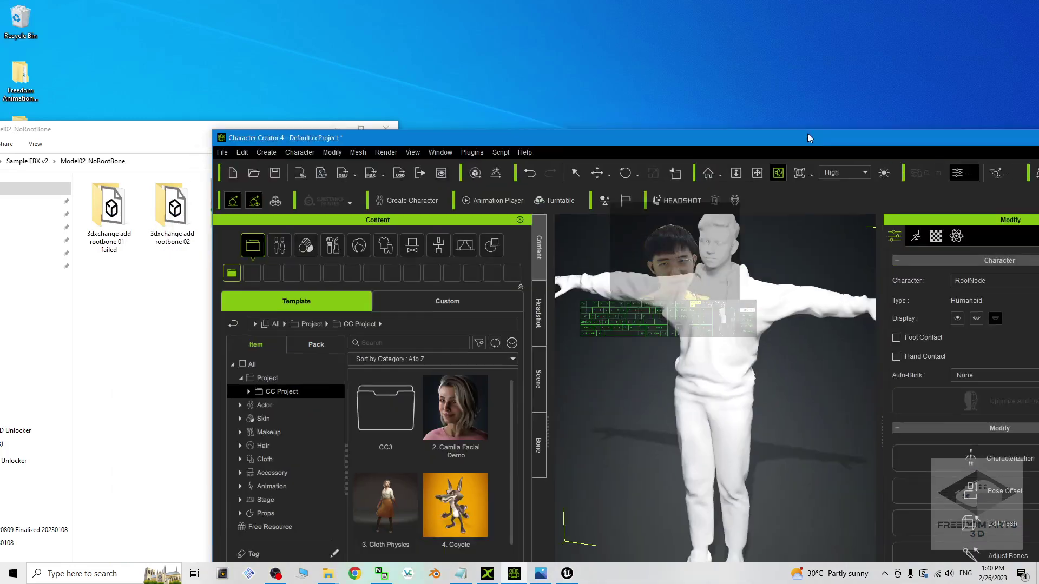
pyautogui.moveTo(222, 133); pyautogui.dragTo(341, 192)
pyautogui.moveTo(356, 258); pyautogui.dragTo(705, 330)
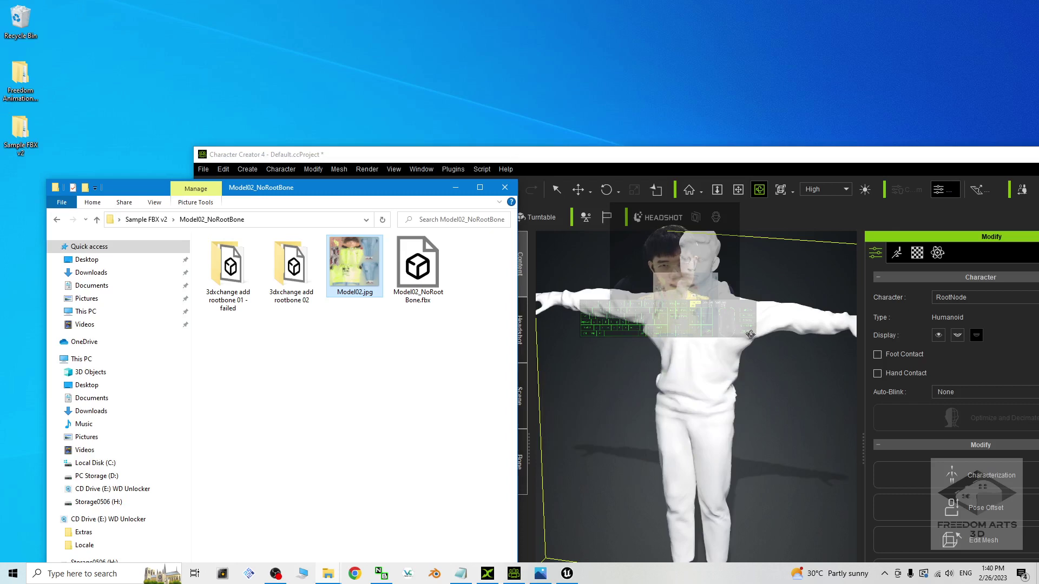
# Rename the folder "3dxchange add rootbone 02" as "3dxchange add rootbone 02 - failed".
pyautogui.click(292, 297)
pyautogui.click(292, 296)
pyautogui.click(310, 300)
pyautogui.write('(')
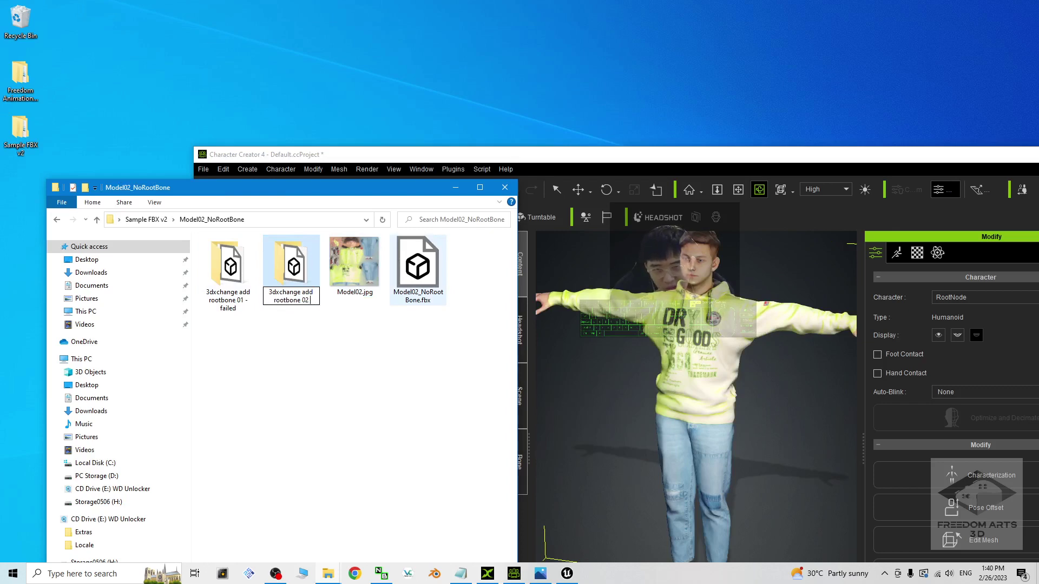
pyautogui.write(' failed')
pyautogui.press('Return')
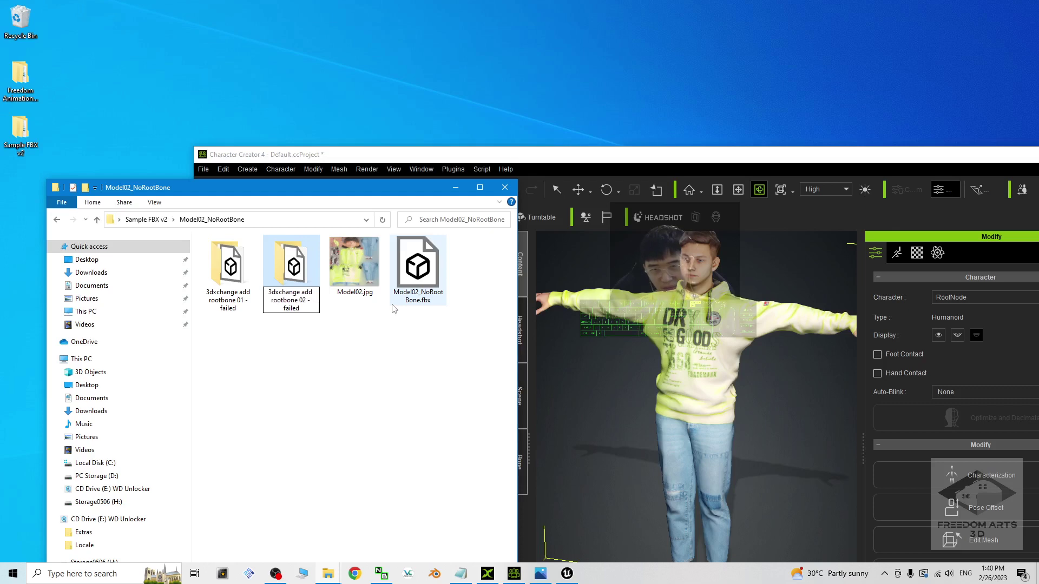
# Create a folder named "CC4 add rootbone" inside Model02_NoRootBone and open it.
pyautogui.rightClick(285, 424)
pyautogui.moveTo(378, 398)
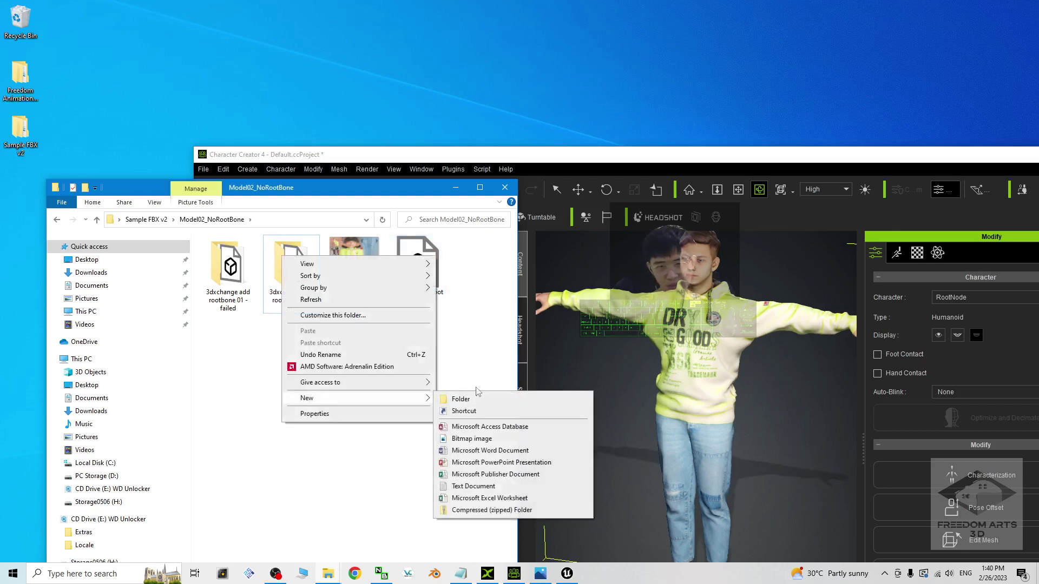
pyautogui.click(460, 399)
pyautogui.write('CC')
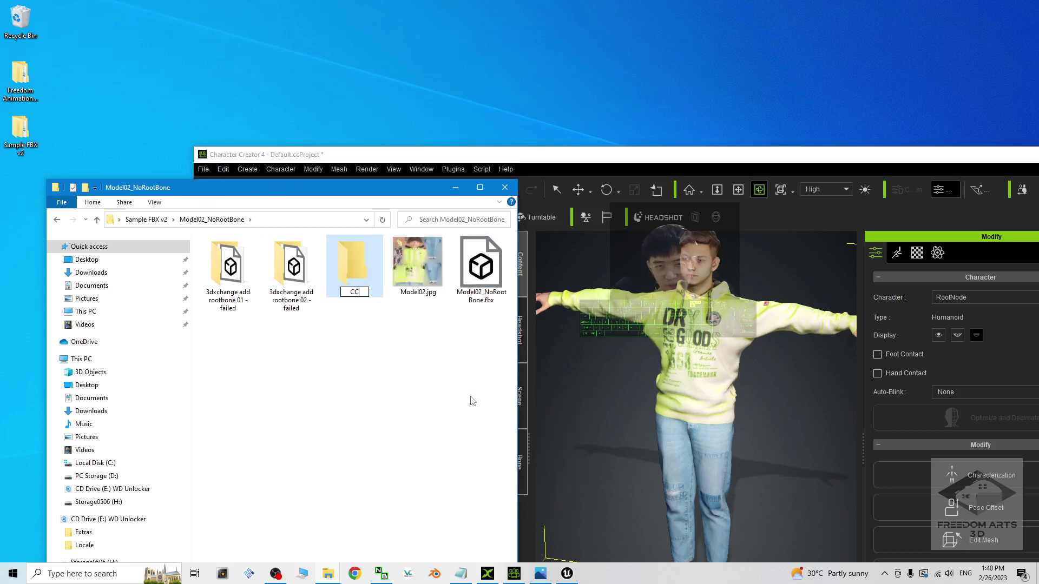
pyautogui.write('4 add rootbone')
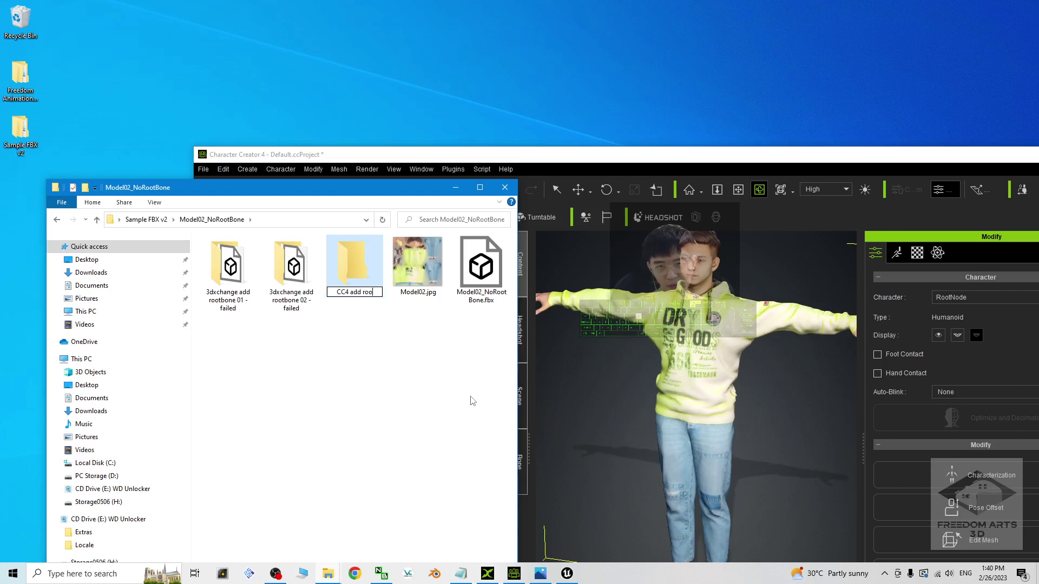
pyautogui.press('Return')
pyautogui.press('Return')
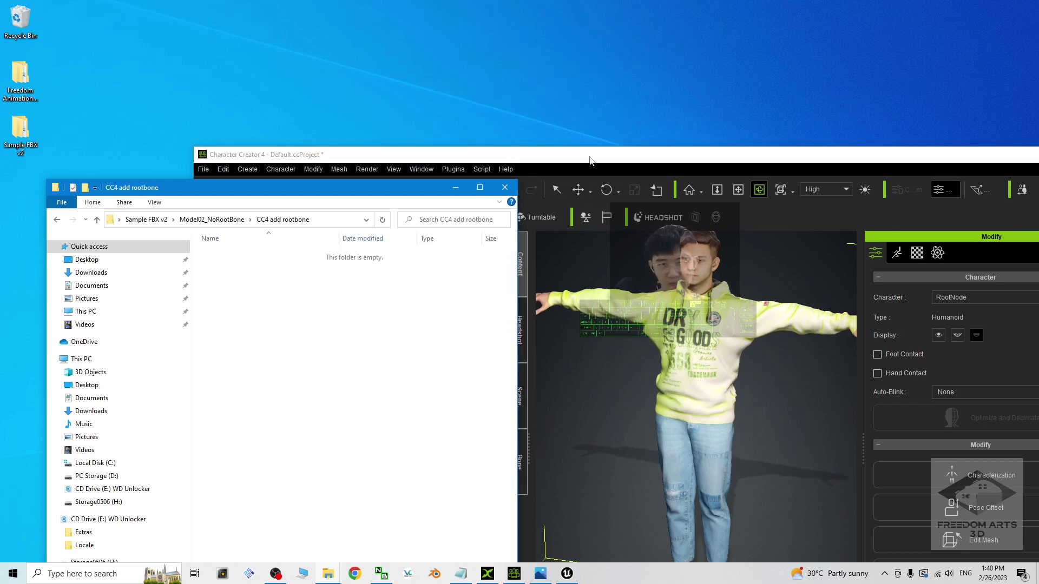
# Start an FBX export of the clothed character from Character Creator 4, keeping the export settings in clear view.
pyautogui.moveTo(590, 160); pyautogui.dragTo(743, 161)
pyautogui.click(358, 171)
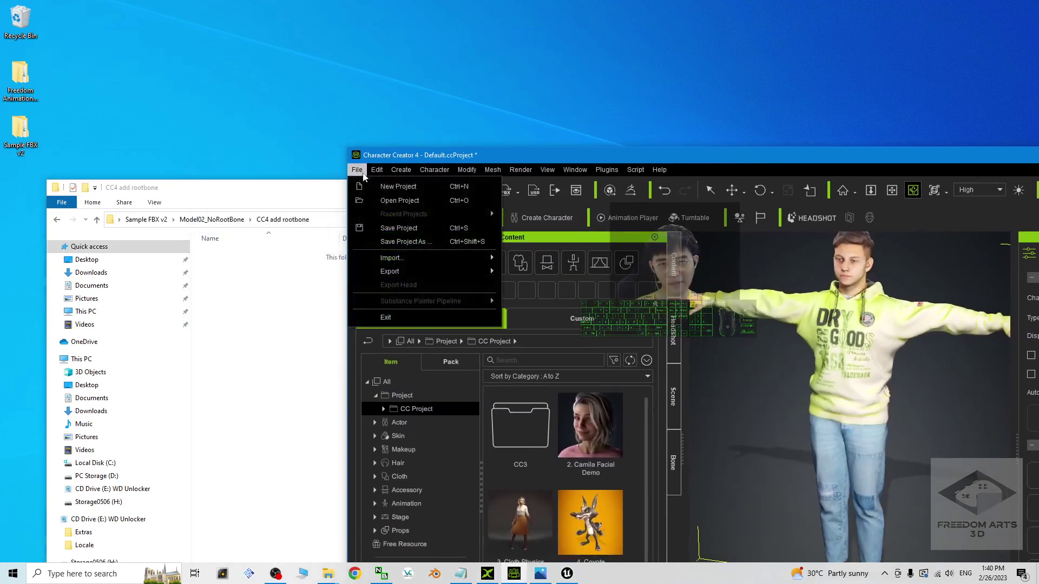
pyautogui.moveTo(433, 271)
pyautogui.moveTo(546, 326)
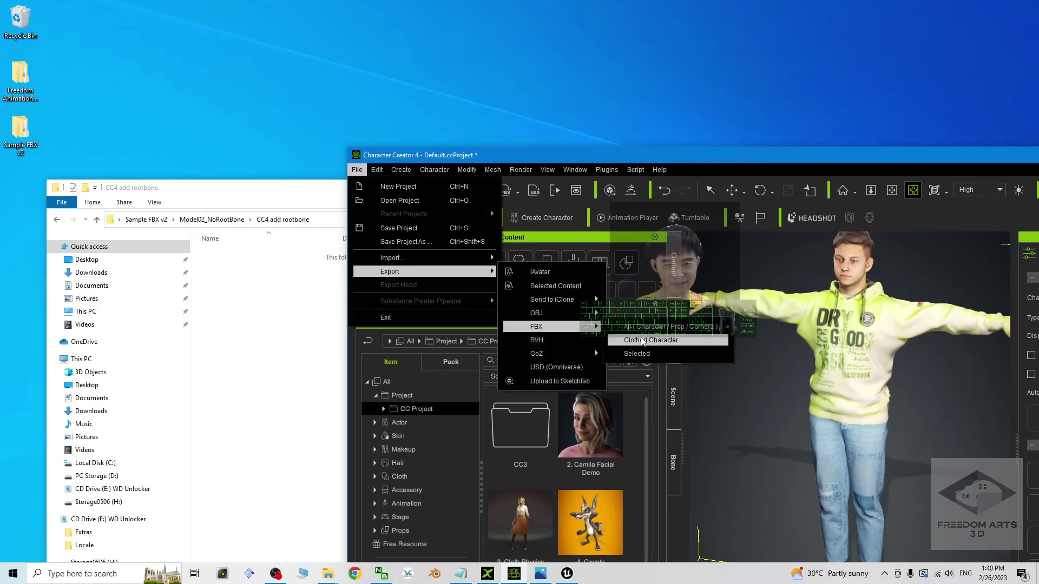
pyautogui.click(641, 341)
pyautogui.click(265, 284)
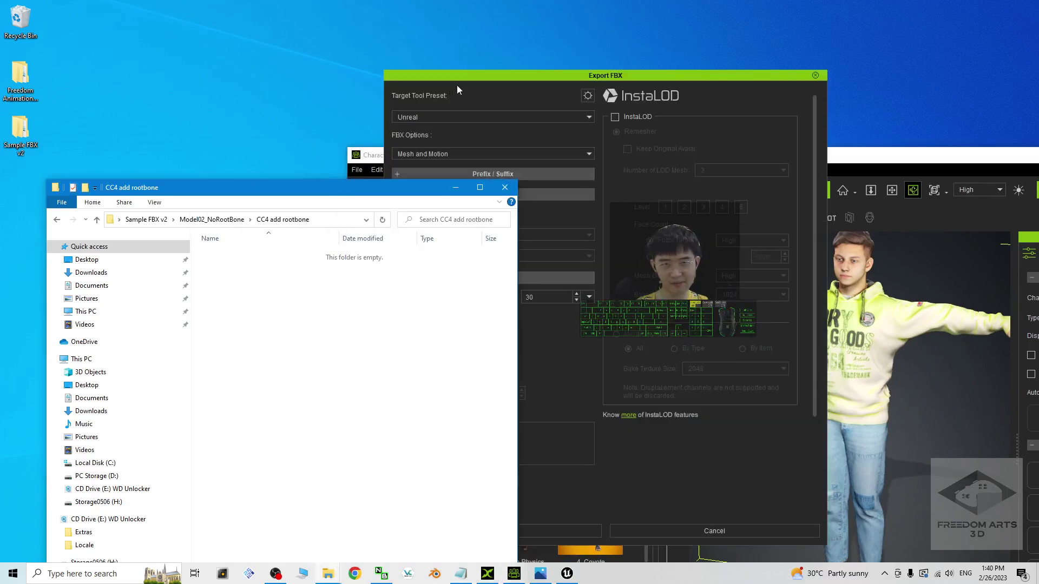
pyautogui.moveTo(456, 87); pyautogui.dragTo(473, 85)
# Set the FBX export to the Unreal target preset with the Mesh option, and proceed to saving the file.
pyautogui.click(488, 112)
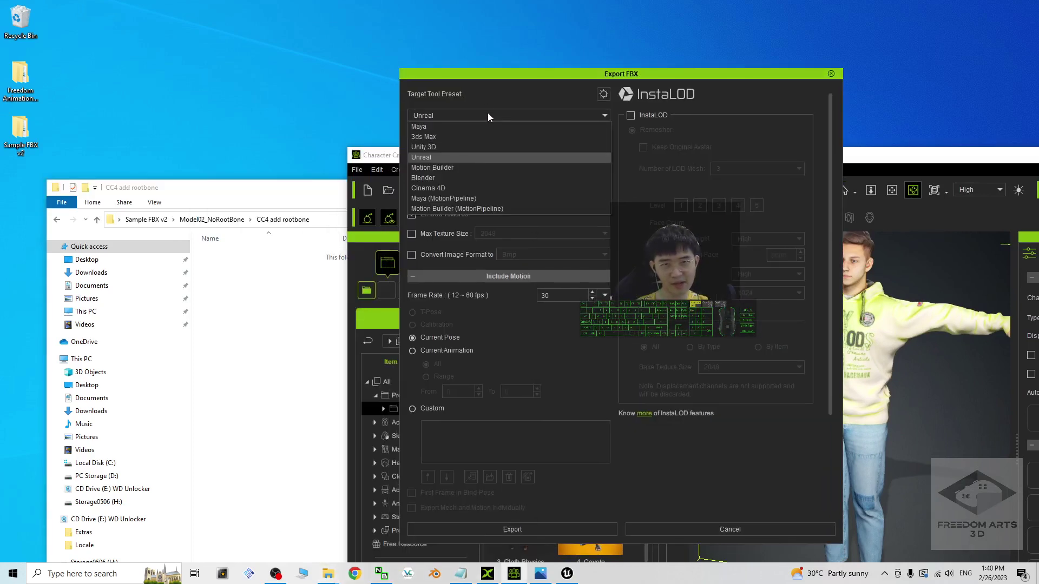
pyautogui.click(430, 158)
pyautogui.click(442, 153)
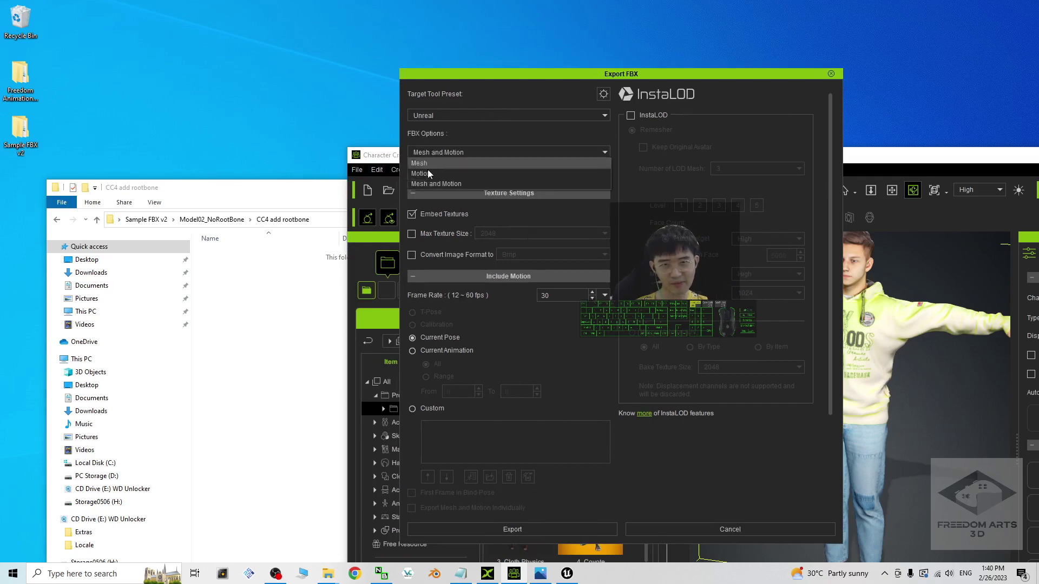
pyautogui.click(430, 163)
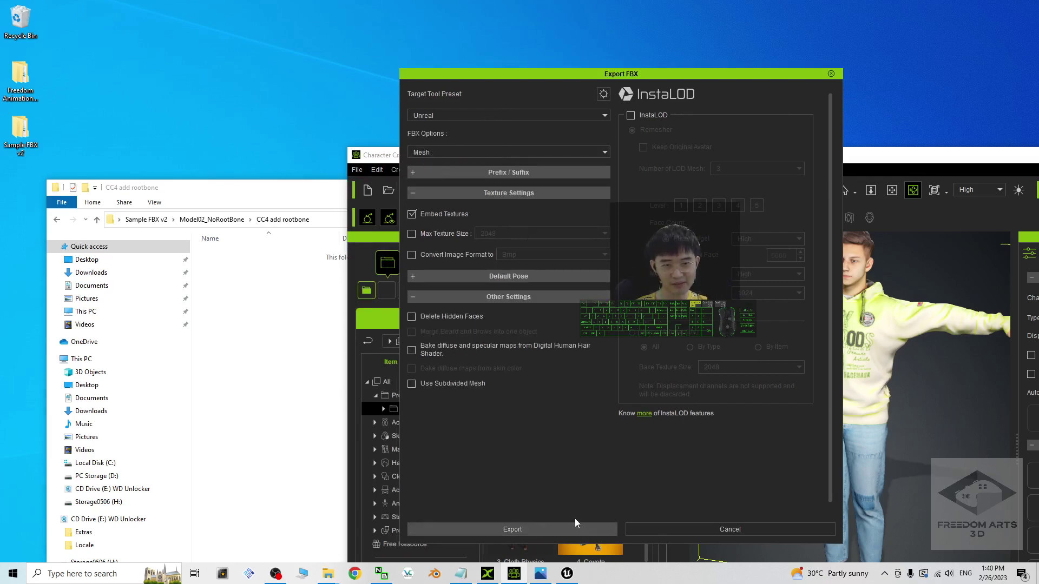
pyautogui.click(512, 530)
pyautogui.click(719, 465)
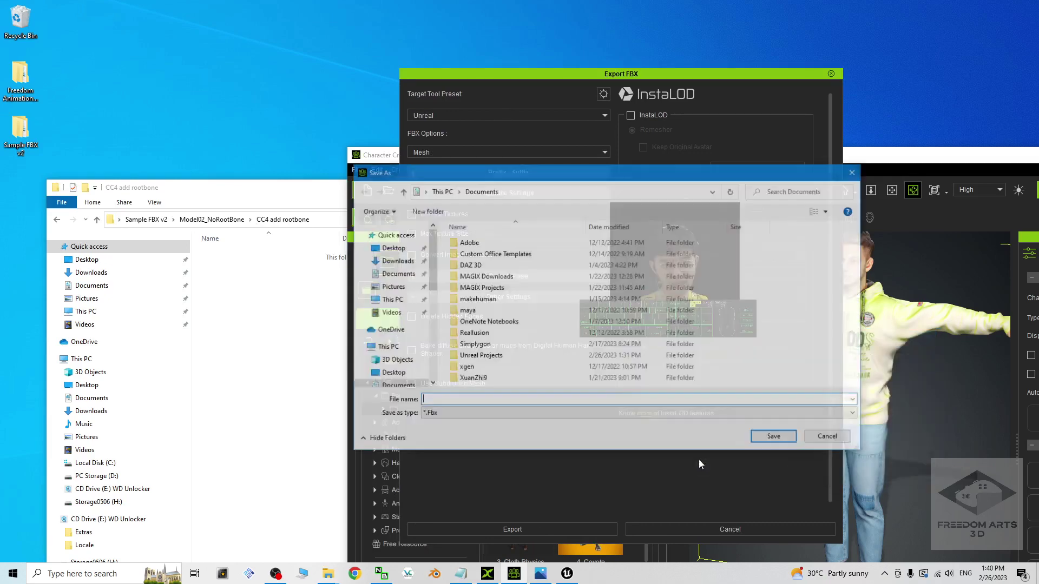
# Save the exported FBX as model02 in the "CC4 add rootbone" folder, using that folder's copied path.
pyautogui.moveTo(332, 188); pyautogui.dragTo(262, 169)
pyautogui.click(262, 202)
pyautogui.hotkey('ctrl', 'c')
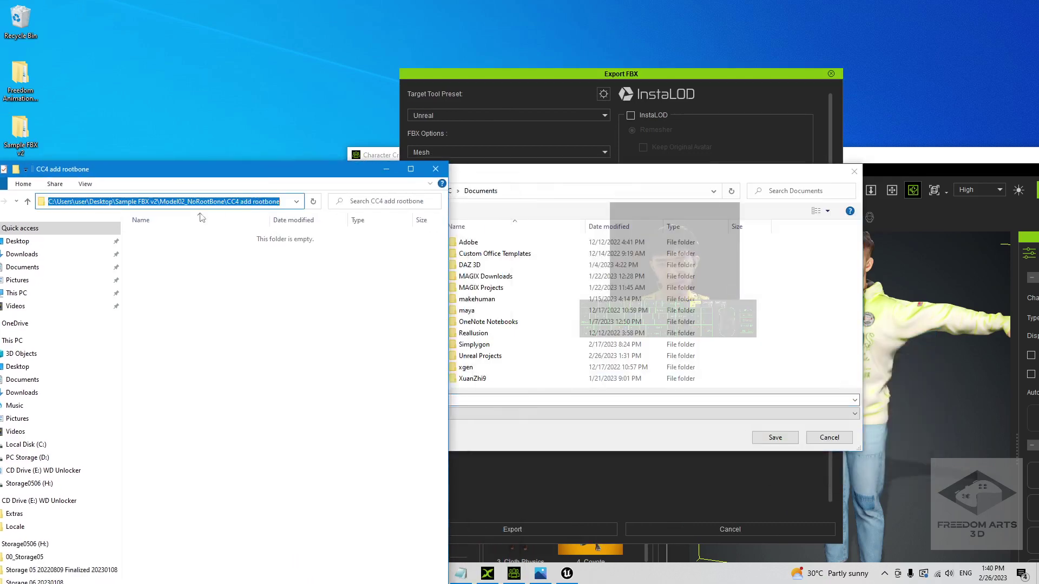
pyautogui.click(531, 191)
pyautogui.hotkey('ctrl', 'v')
pyautogui.press('Return')
pyautogui.click(436, 399)
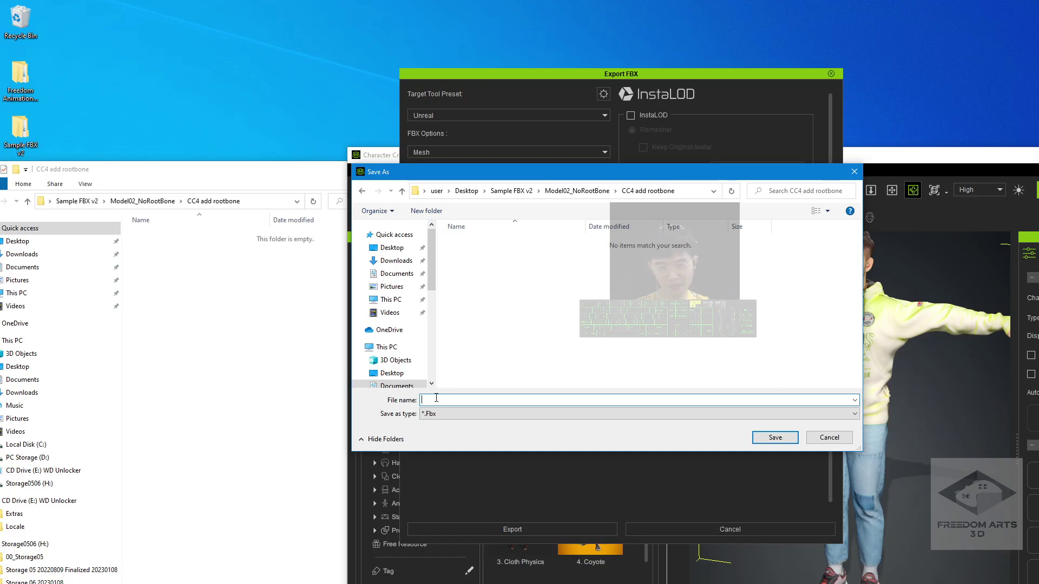
pyautogui.press('Return')
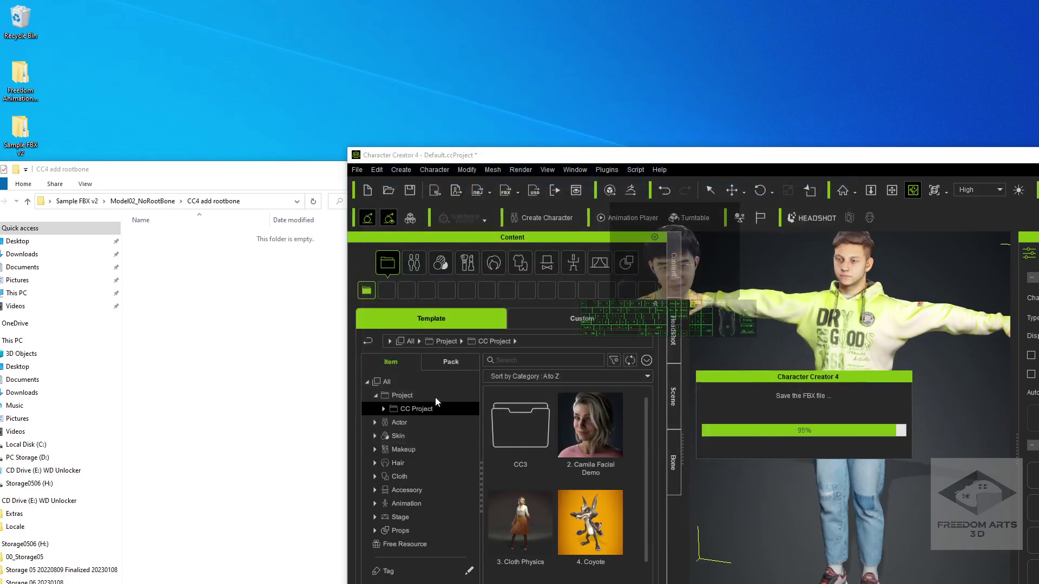
# Minimize Character Creator and bring the "CC4 add rootbone" folder with the exported files into clear view.
pyautogui.moveTo(705, 158); pyautogui.dragTo(455, 33)
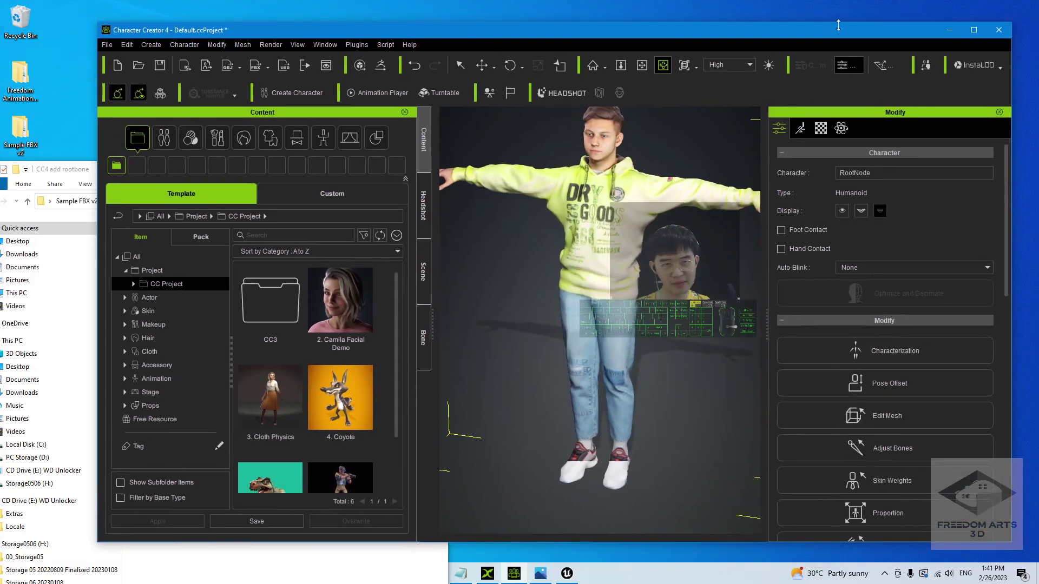
pyautogui.click(940, 30)
pyautogui.moveTo(259, 171); pyautogui.dragTo(402, 116)
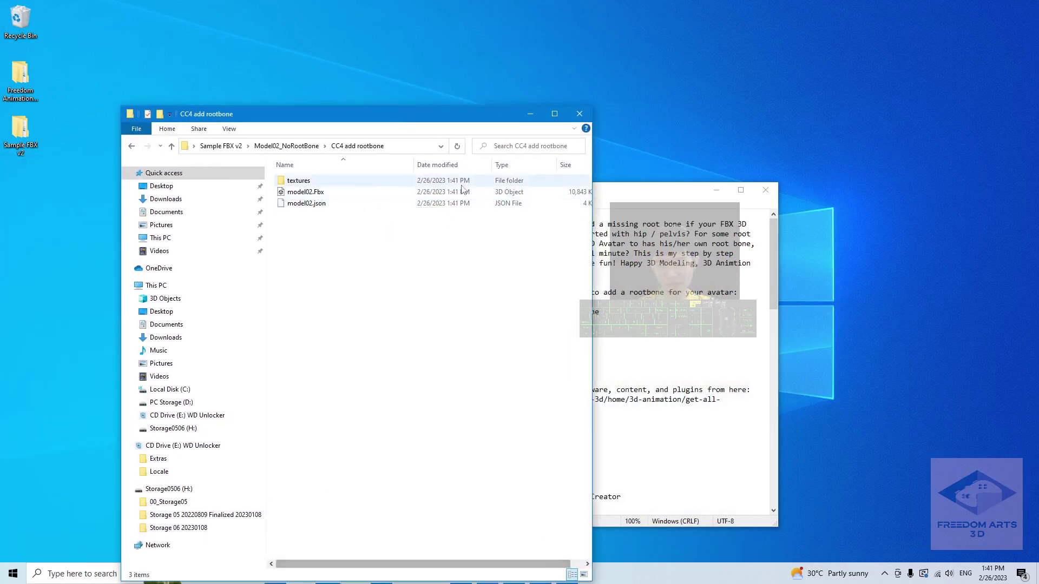
pyautogui.moveTo(456, 114); pyautogui.dragTo(404, 82)
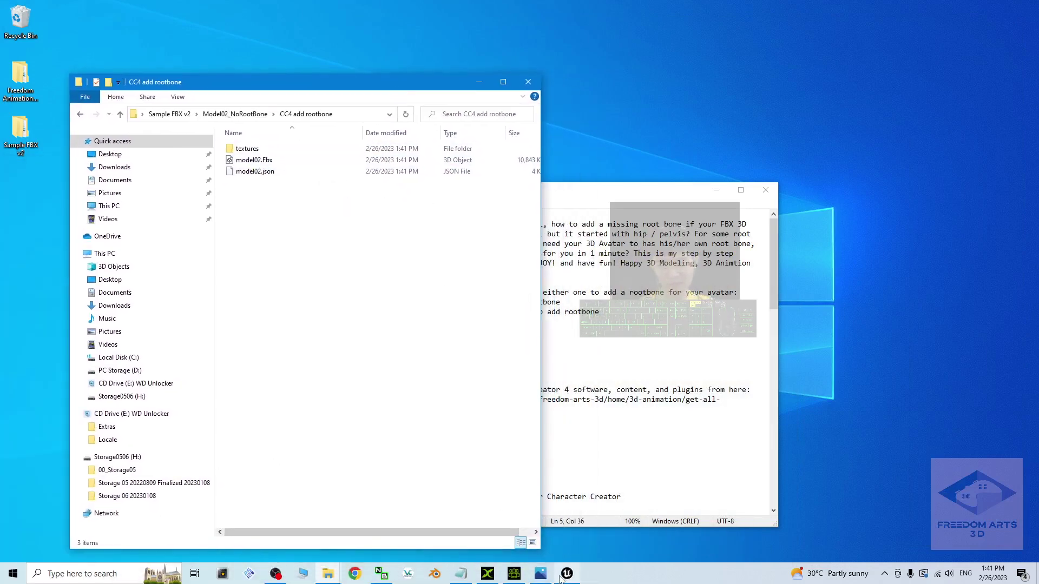
# Switch to Unreal Engine, create a folder named Model02_withRootbone_CC4 in the project's Content folder, and open it.
pyautogui.click(566, 574)
pyautogui.click(216, 394)
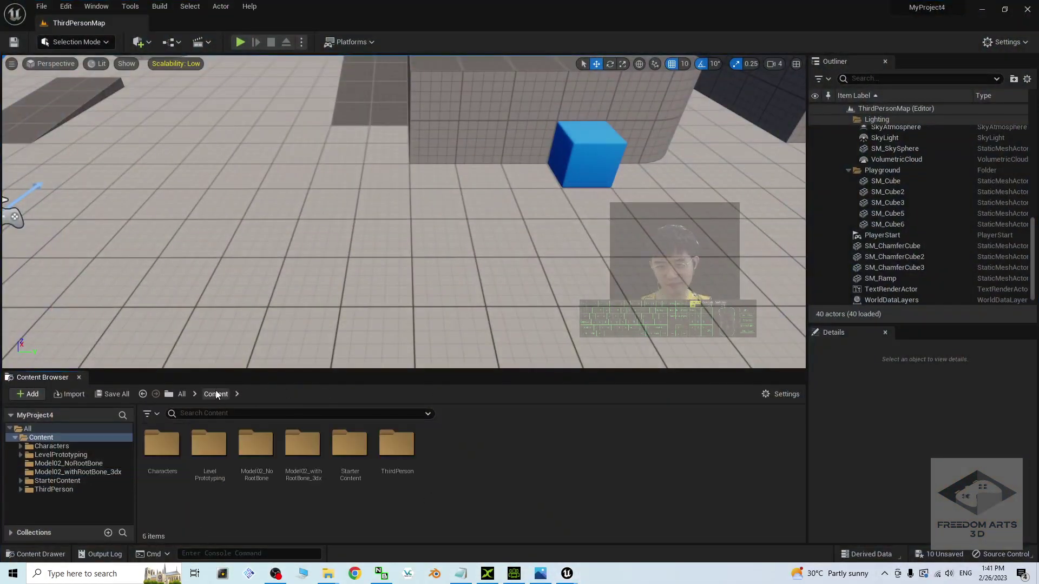
pyautogui.rightClick(478, 488)
pyautogui.moveTo(485, 478)
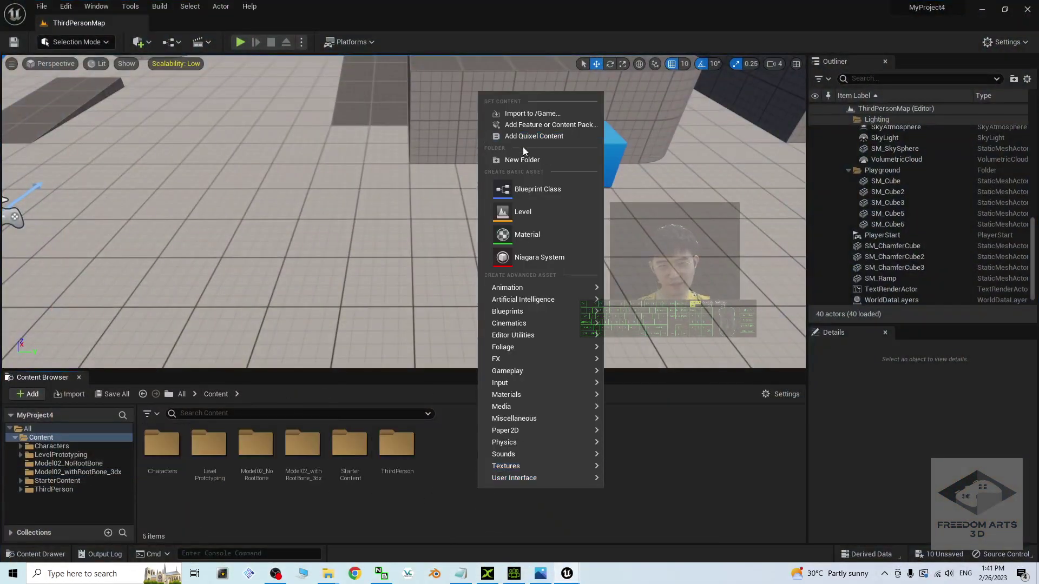
pyautogui.click(529, 161)
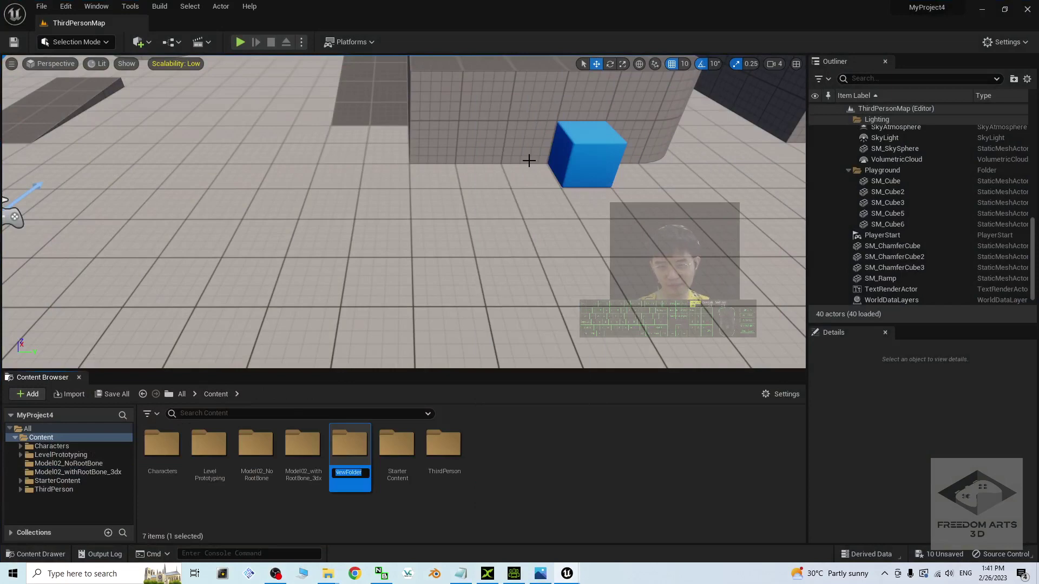
pyautogui.write('M')
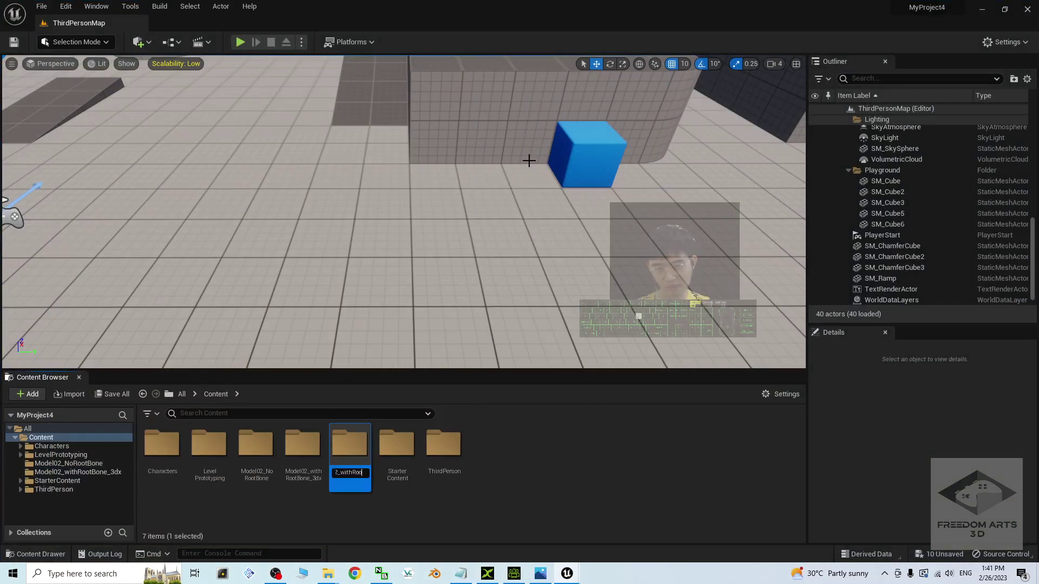
pyautogui.write('ootbone_CC34')
pyautogui.press('Return')
pyautogui.press('Return')
# Import model02.Fbx from the export folder as a skeletal mesh using Import All, and dismiss the message log.
pyautogui.moveTo(622, 4); pyautogui.dragTo(713, 68)
pyautogui.click(324, 260)
pyautogui.moveTo(255, 160); pyautogui.dragTo(647, 413)
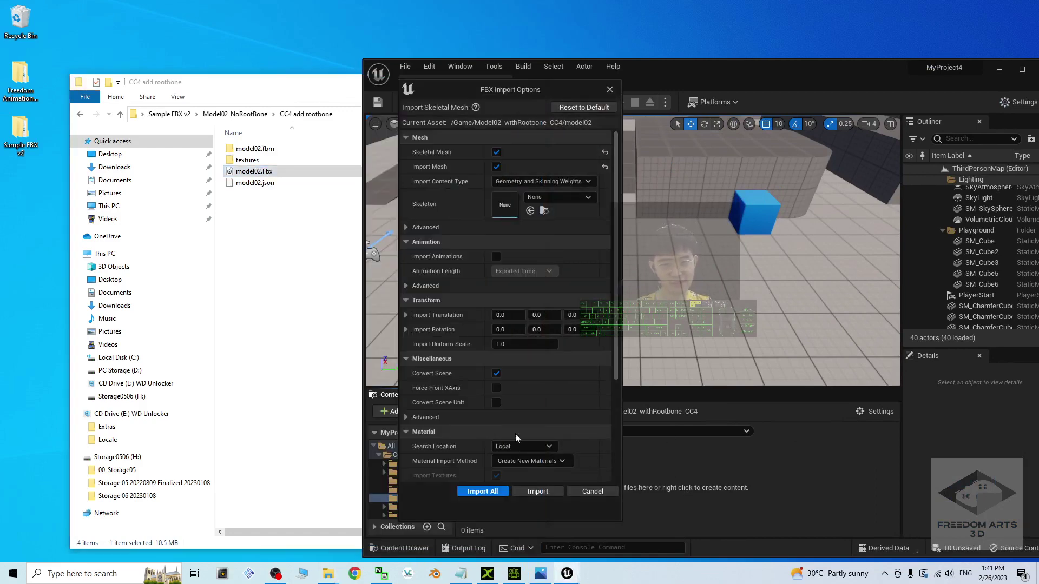
pyautogui.click(482, 491)
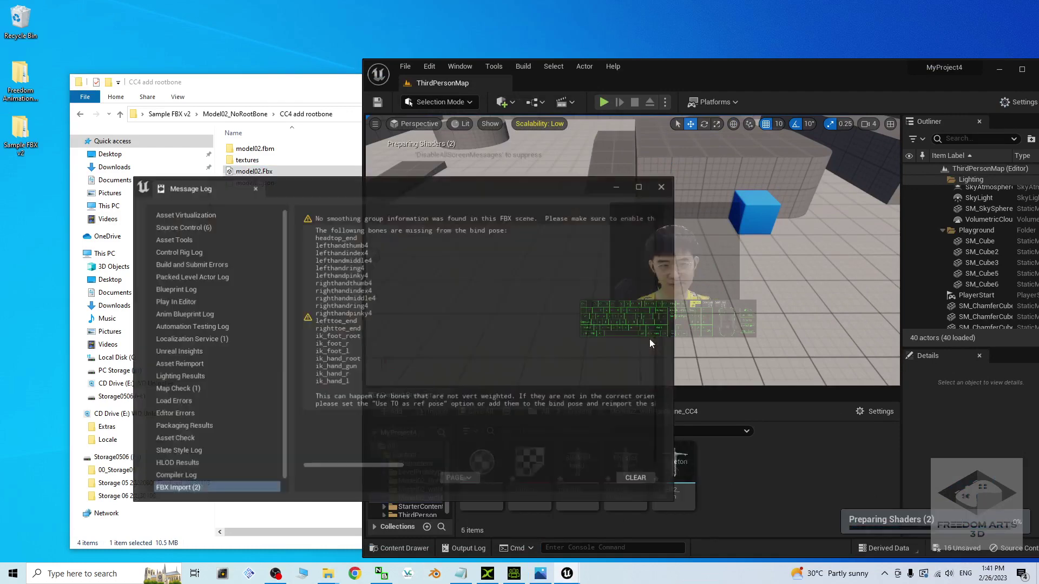
pyautogui.click(662, 186)
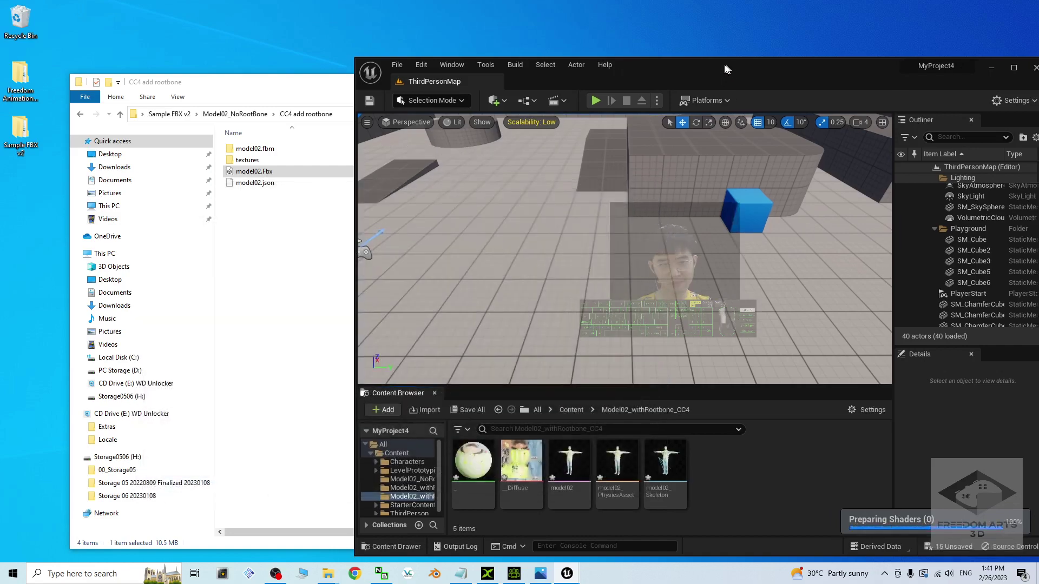
# Open the imported model02_Skeleton asset in the maximized editor and select its rl_boneroot bone.
pyautogui.press('super+Up')
pyautogui.doubleClick(349, 446)
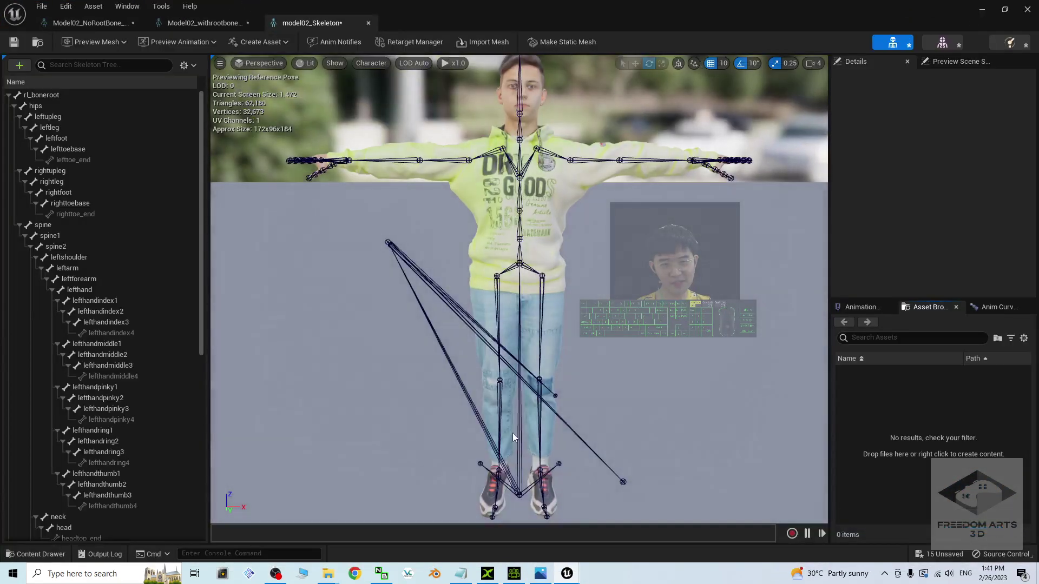
pyautogui.click(519, 436)
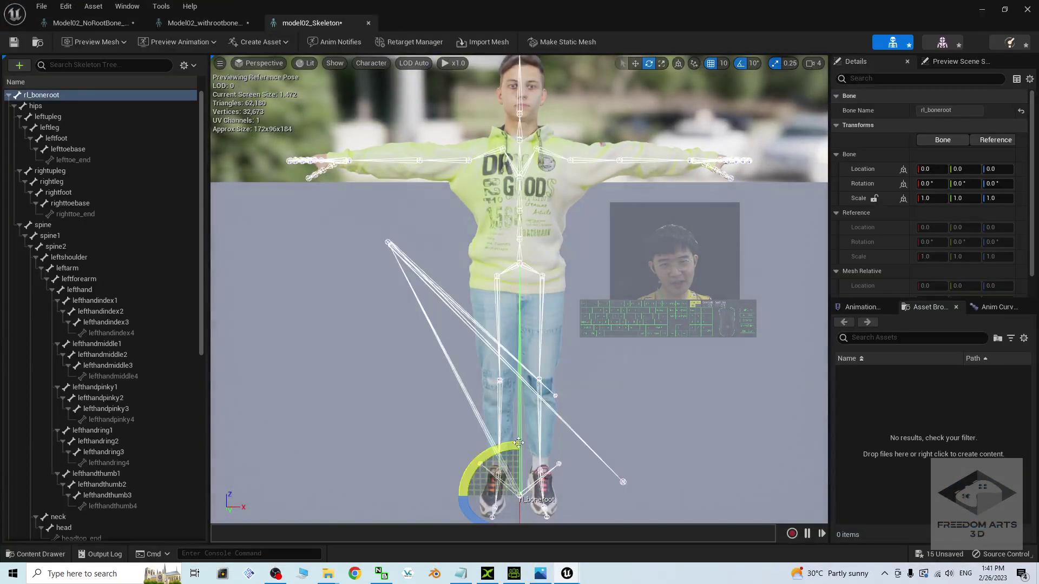
# Examine the root bone between the character's feet and its connection to the hips from several distances and angles.
pyautogui.keyDown('alt'); pyautogui.moveTo(518, 439); pyautogui.dragTo(520, 417); pyautogui.keyUp('alt')
pyautogui.scroll(-5, 609, 419)
pyautogui.click(628, 378)
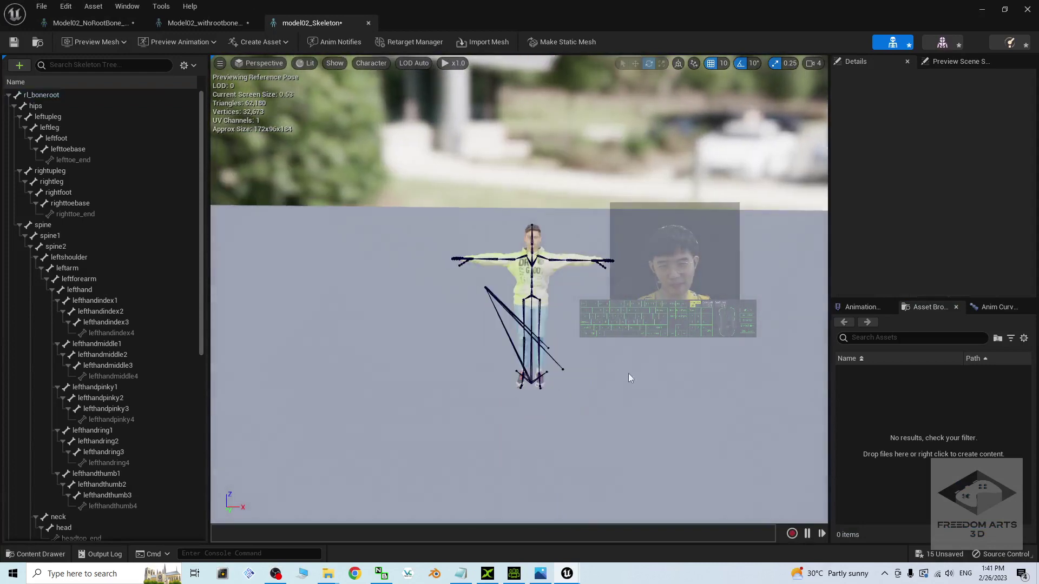
pyautogui.scroll(2, 569, 374)
pyautogui.click(543, 443)
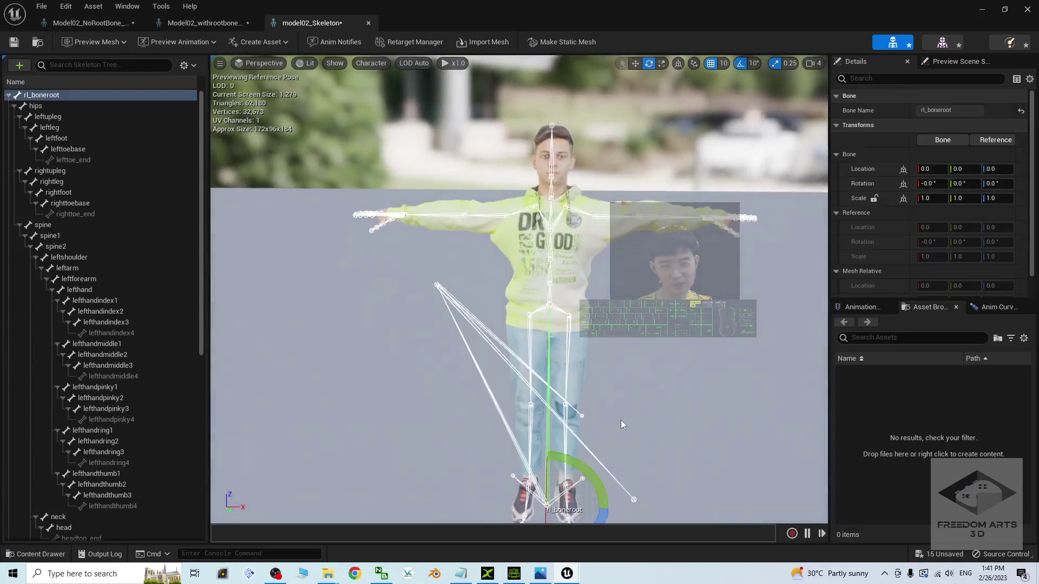
pyautogui.scroll(-3, 663, 438)
pyautogui.keyDown('alt'); pyautogui.moveTo(663, 433); pyautogui.dragTo(442, 321); pyautogui.keyUp('alt')
pyautogui.scroll(6, 511, 381)
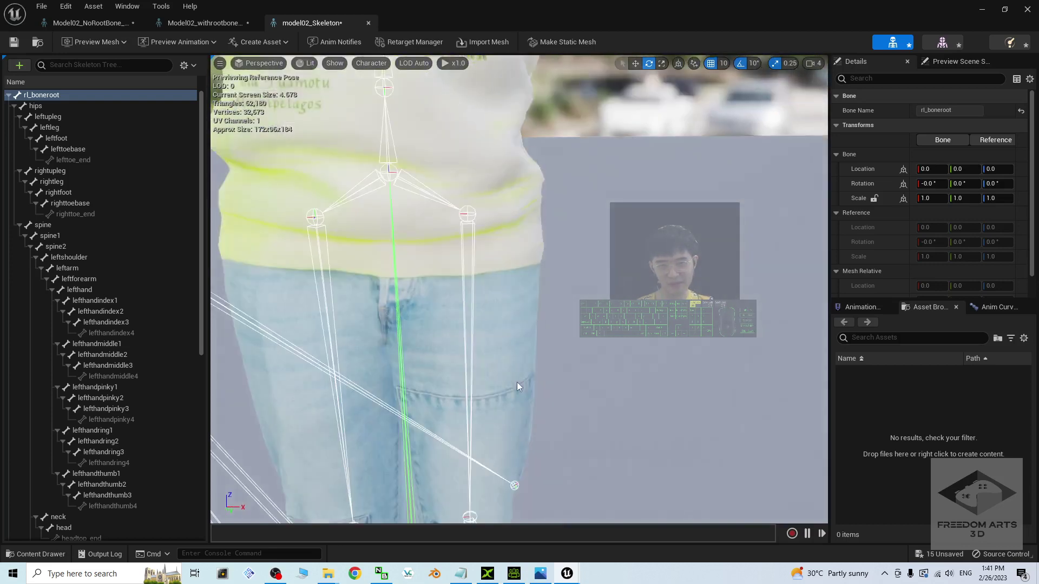
pyautogui.scroll(-4, 530, 389)
pyautogui.keyDown('alt'); pyautogui.moveTo(622, 317); pyautogui.dragTo(695, 384, button='middle'); pyautogui.keyUp('alt')
pyautogui.keyDown('alt'); pyautogui.moveTo(695, 380); pyautogui.dragTo(752, 401); pyautogui.keyUp('alt')
pyautogui.keyDown('alt'); pyautogui.moveTo(643, 434); pyautogui.dragTo(648, 423, button='middle'); pyautogui.keyUp('alt')
pyautogui.keyDown('alt'); pyautogui.moveTo(649, 427); pyautogui.dragTo(606, 396); pyautogui.keyUp('alt')
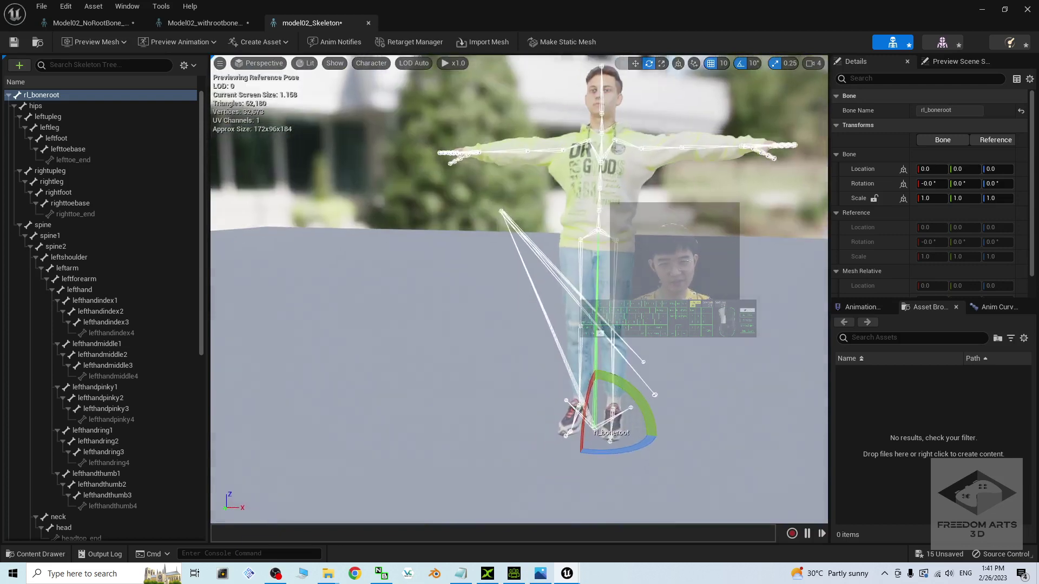
# Switch to Character Creator 4, view the avatar from the front, and minimize the window.
pyautogui.click(516, 579)
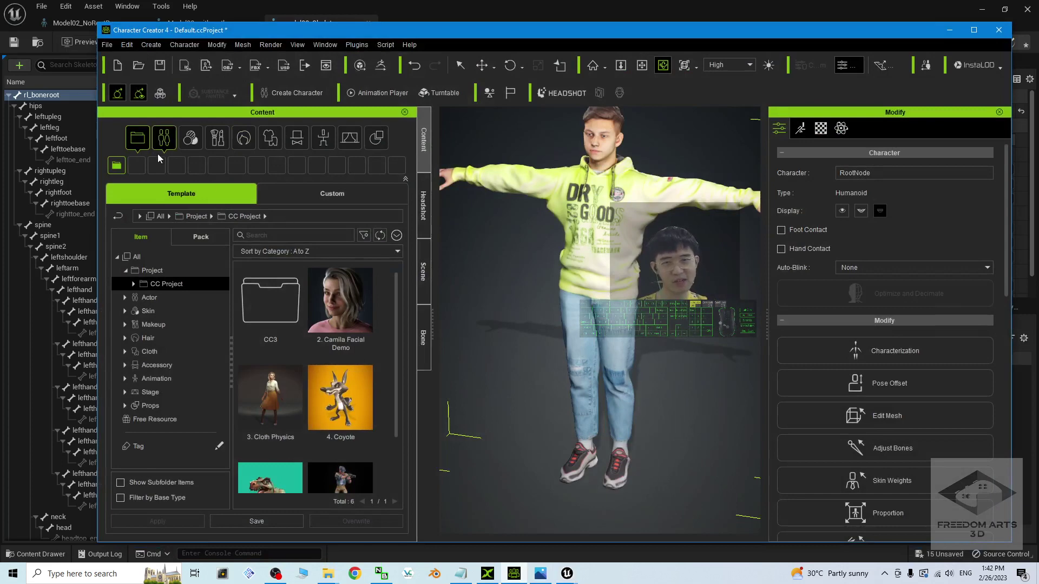
pyautogui.moveTo(565, 373); pyautogui.dragTo(618, 353)
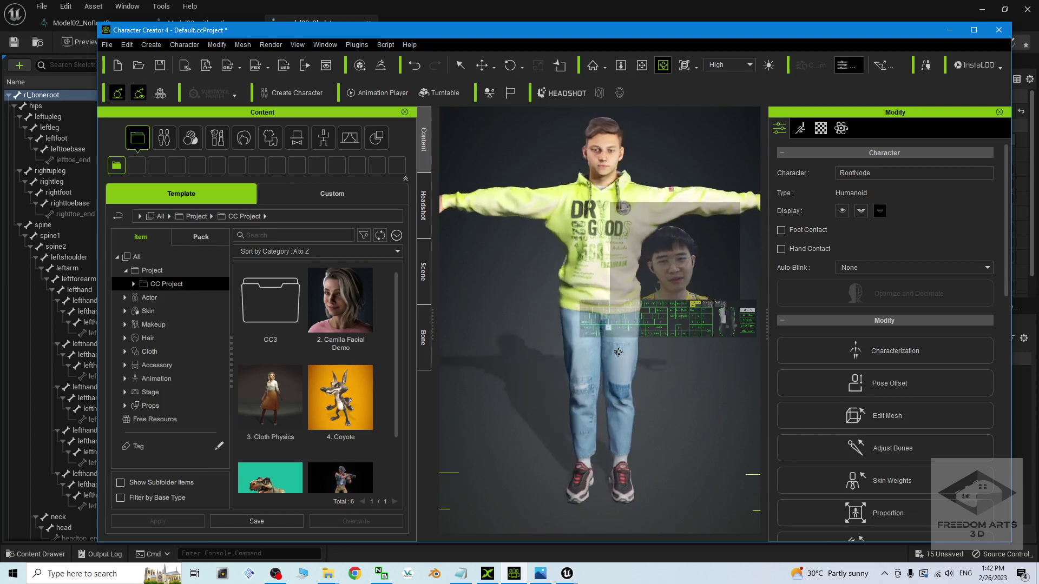
pyautogui.click(949, 30)
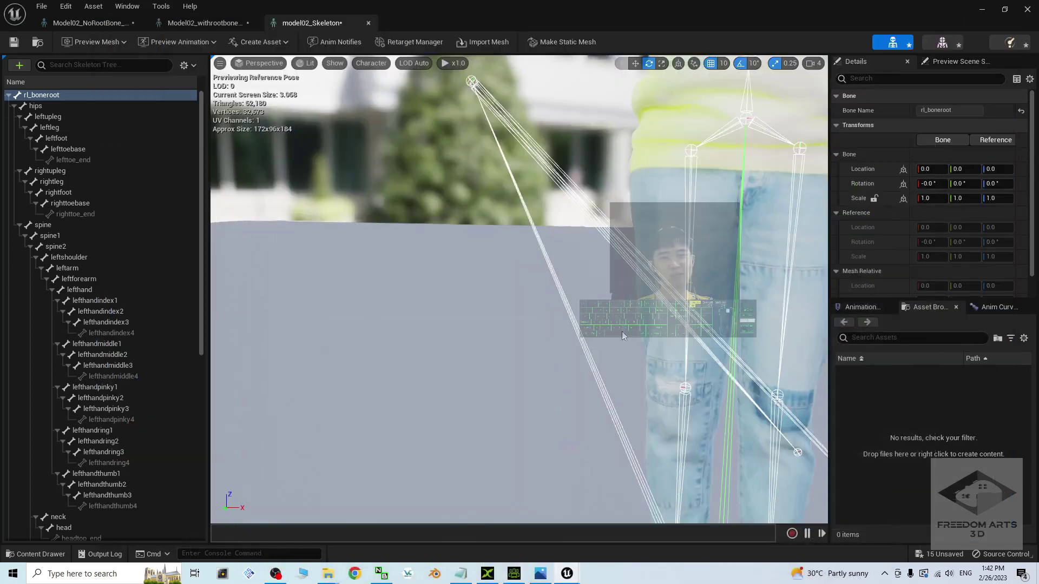
# Reselect the rl_boneroot bone in the Unreal skeleton view and look at the cover.jpg comparison image.
pyautogui.scroll(-5, 625, 335)
pyautogui.click(575, 360)
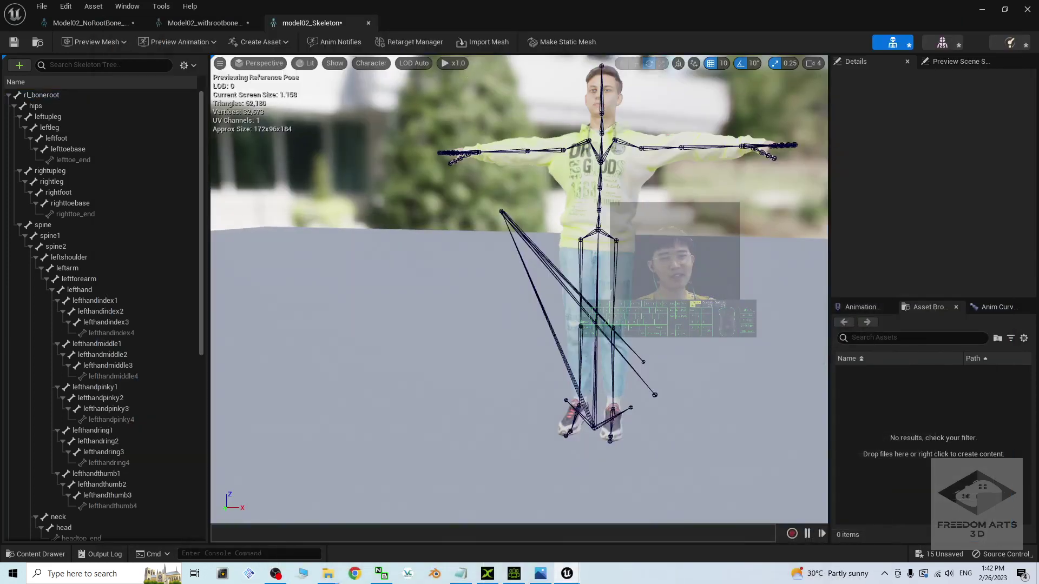
pyautogui.click(599, 362)
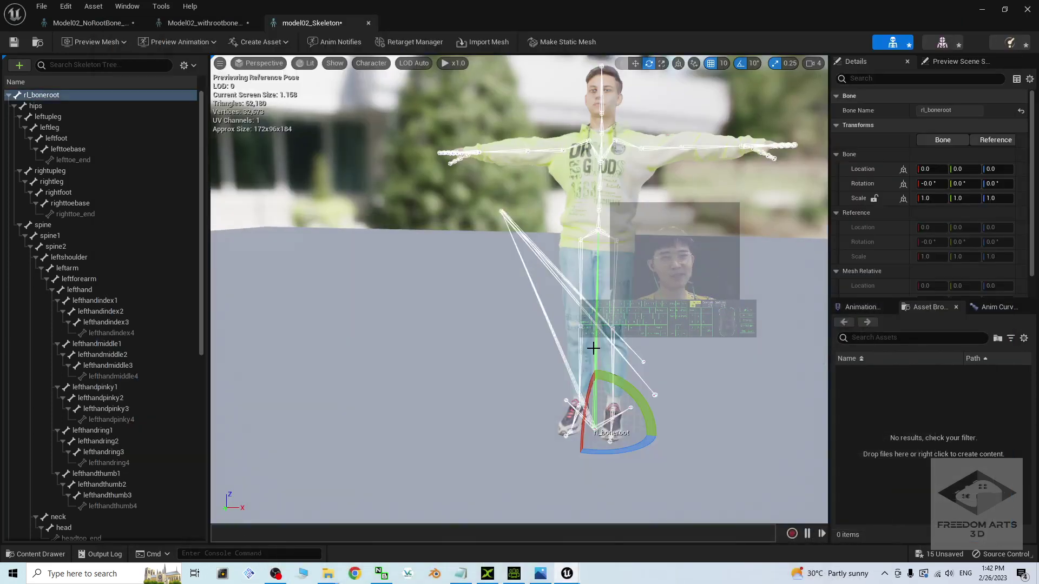
pyautogui.click(542, 576)
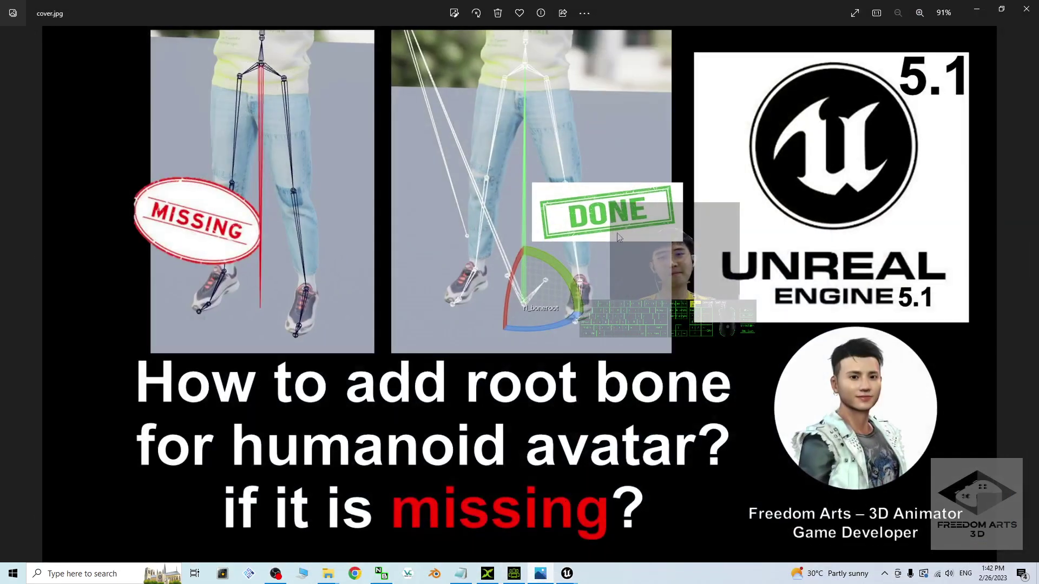
pyautogui.click(985, 21)
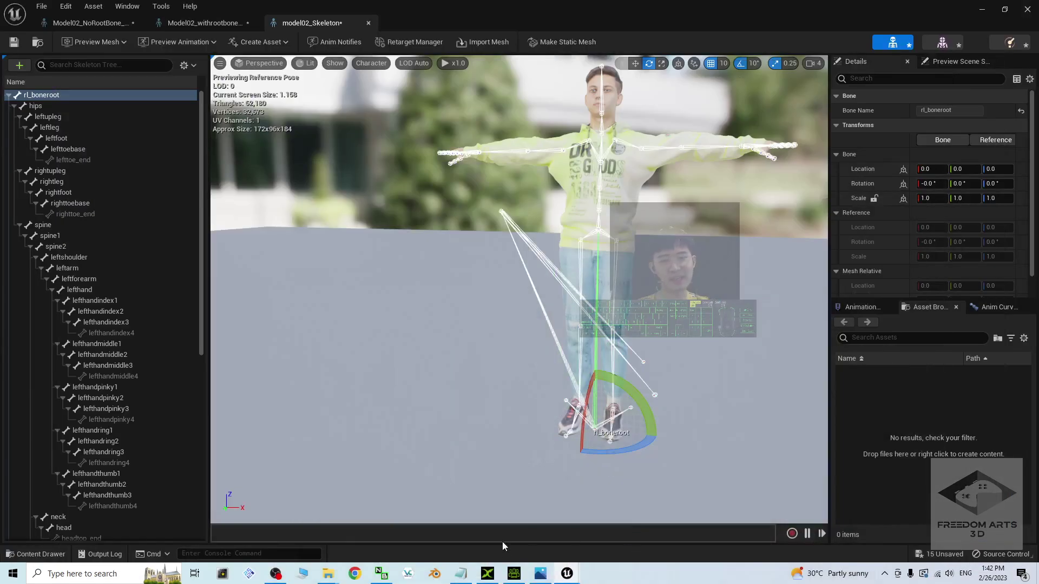
# Open notes.txt in Notepad and read through the root bone solutions and the software links.
pyautogui.click(460, 573)
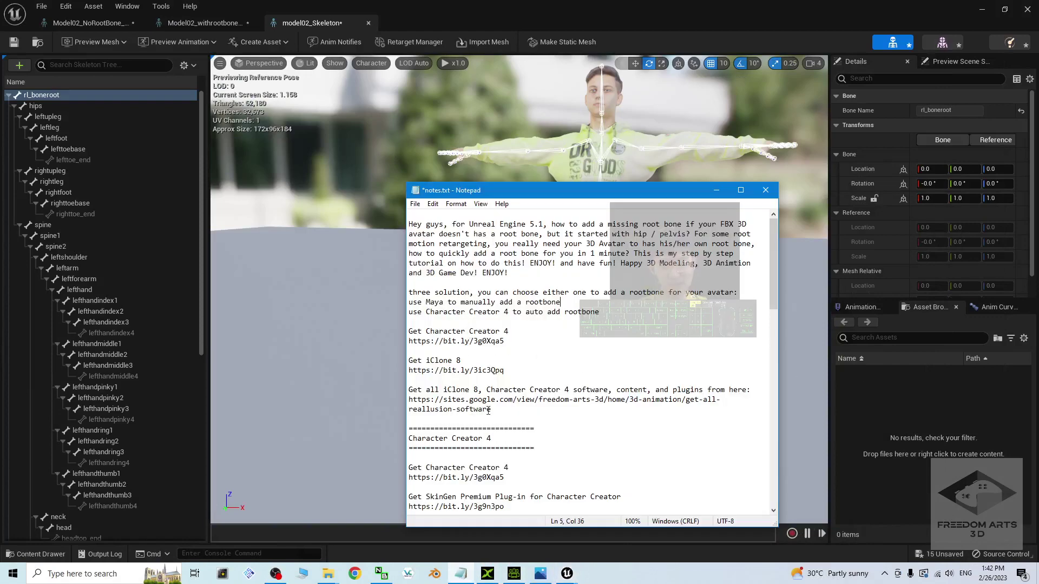
pyautogui.scroll(-4, 524, 386)
pyautogui.scroll(4, 524, 387)
pyautogui.scroll(-10, 540, 367)
pyautogui.scroll(-4, 540, 367)
pyautogui.scroll(2, 539, 367)
pyautogui.scroll(-2, 540, 367)
pyautogui.scroll(7, 539, 372)
pyautogui.scroll(-6, 538, 372)
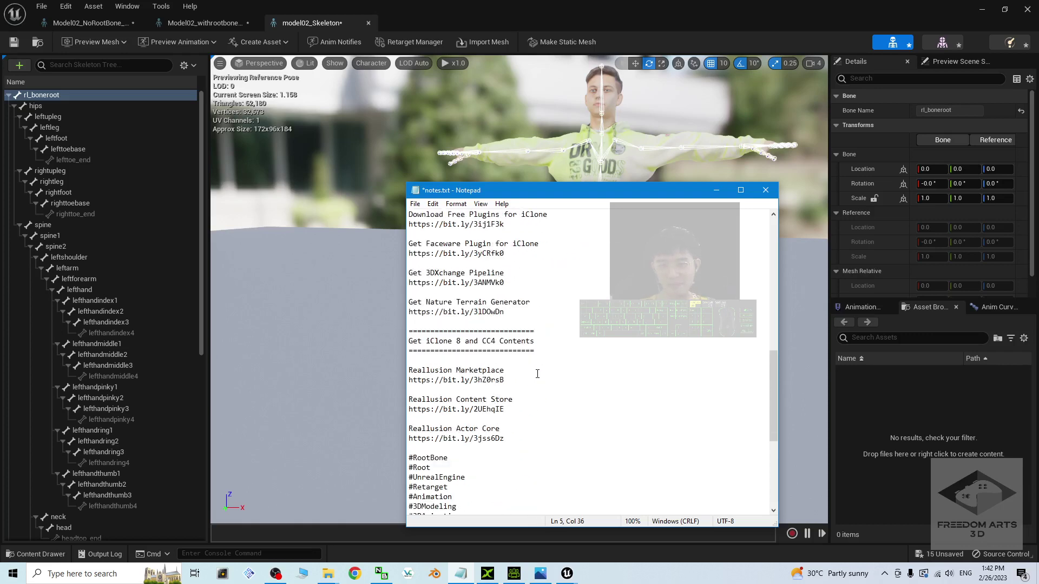
pyautogui.scroll(20, 531, 377)
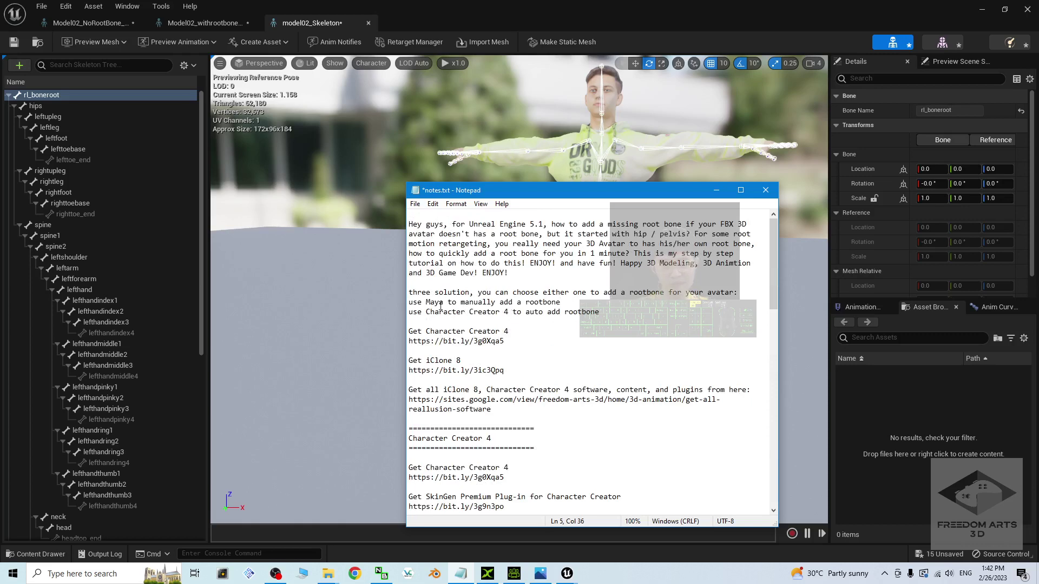
pyautogui.moveTo(423, 303); pyautogui.dragTo(508, 303)
pyautogui.click(574, 303)
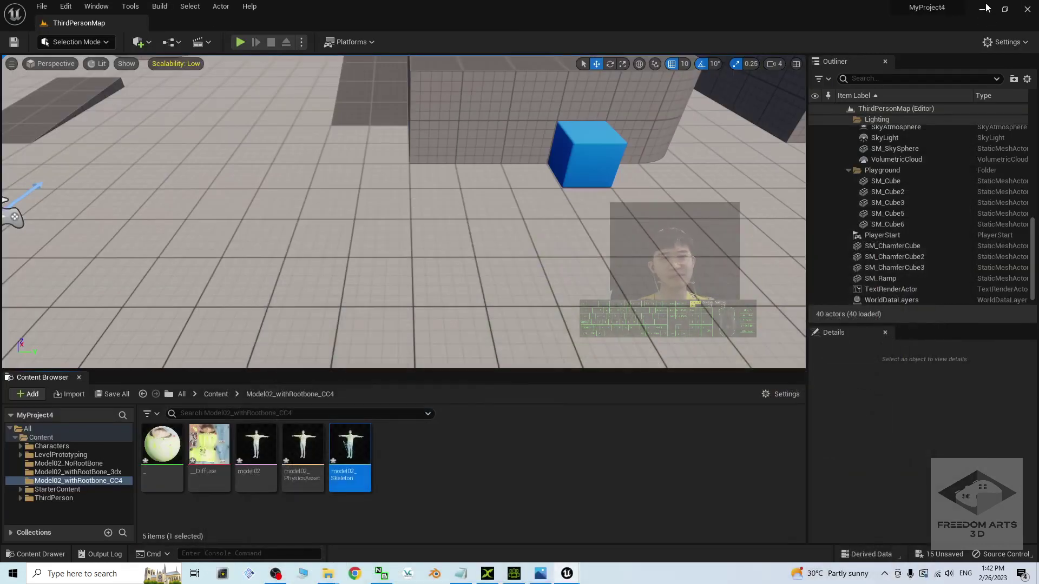
# Move the Unreal window aside and go up to the Model02_NoRootBone folder in File Explorer.
pyautogui.moveTo(985, 8); pyautogui.dragTo(752, 103)
pyautogui.click(299, 294)
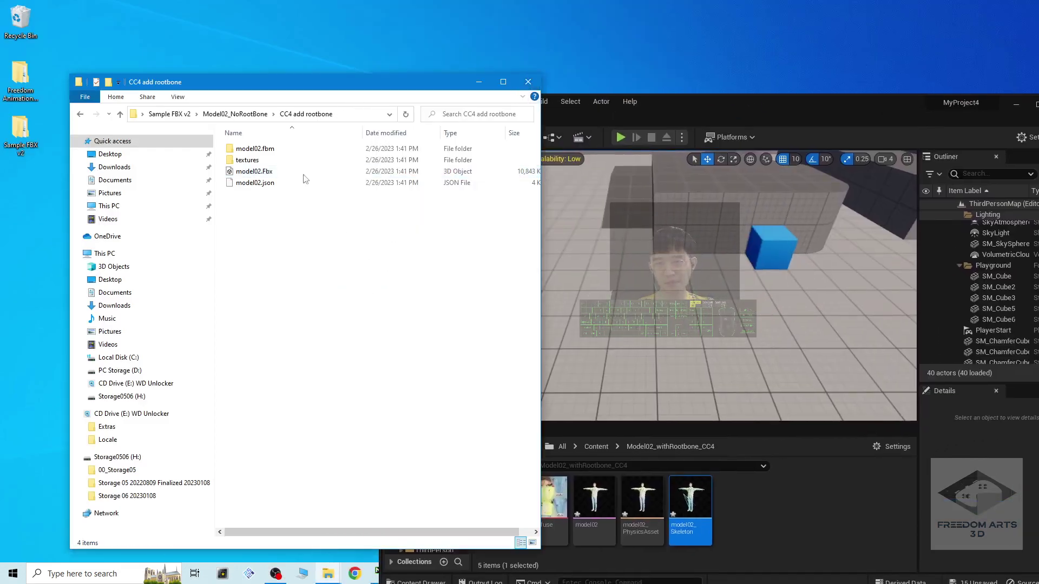
pyautogui.click(238, 114)
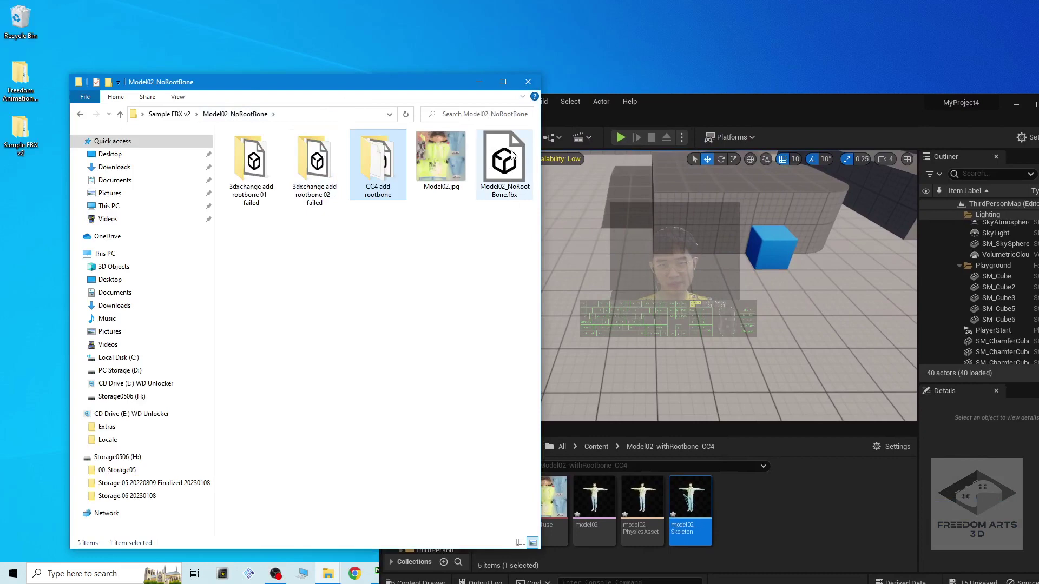
pyautogui.click(464, 336)
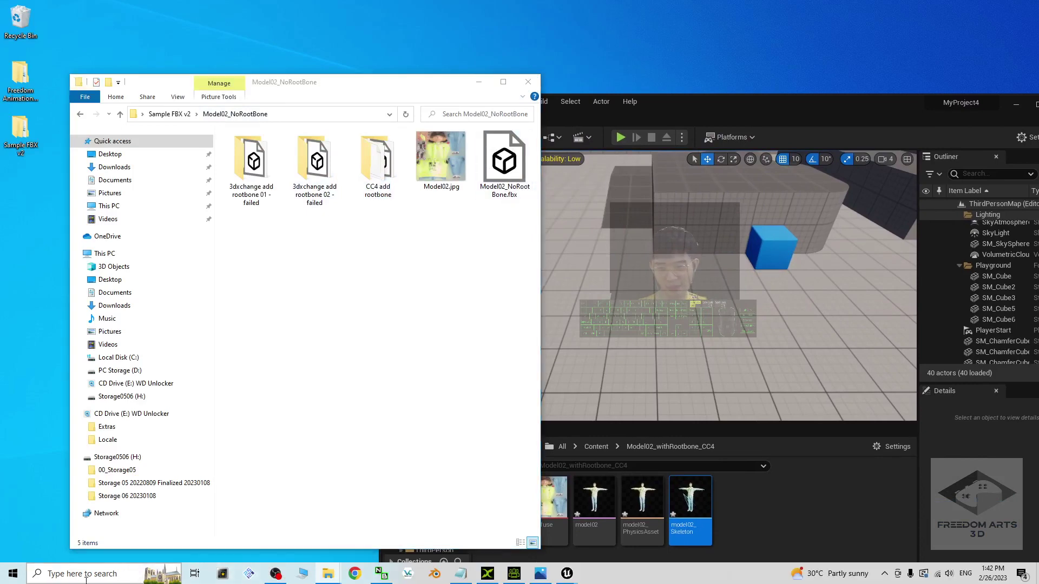
# Launch Autodesk Maya 2022, close its What's New Highlight Settings dialog, and arrange its window beside the file folder.
pyautogui.click(81, 574)
pyautogui.write('maya')
pyautogui.press('Return')
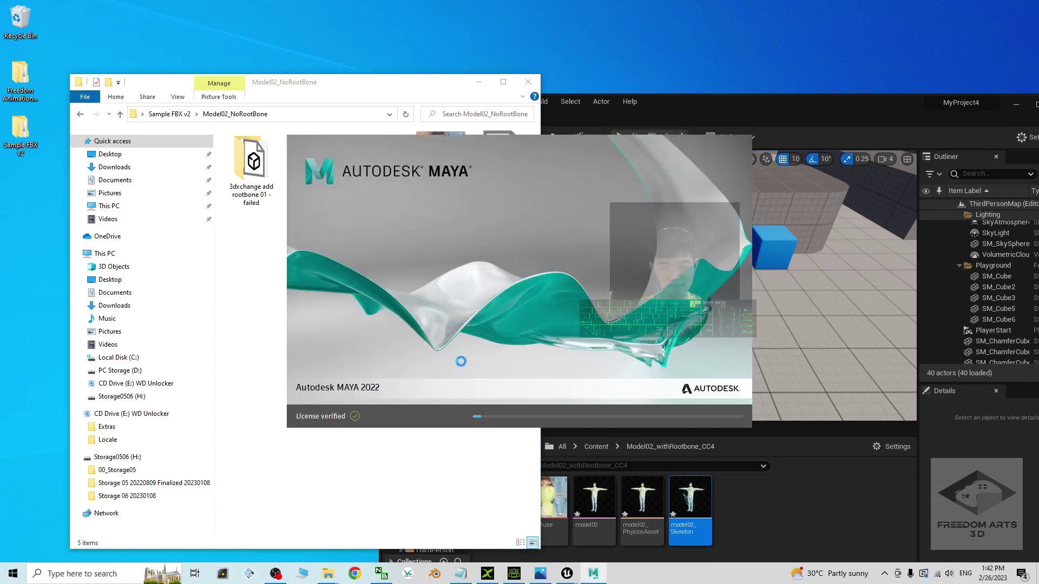
pyautogui.moveTo(326, 104); pyautogui.dragTo(129, 154)
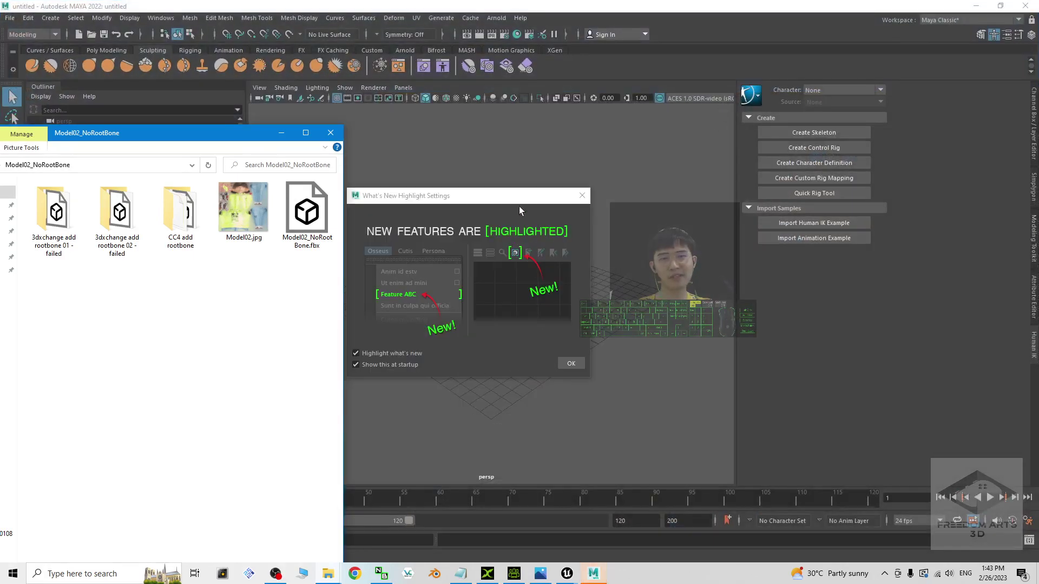
pyautogui.click(518, 206)
pyautogui.click(580, 196)
pyautogui.doubleClick(430, 5)
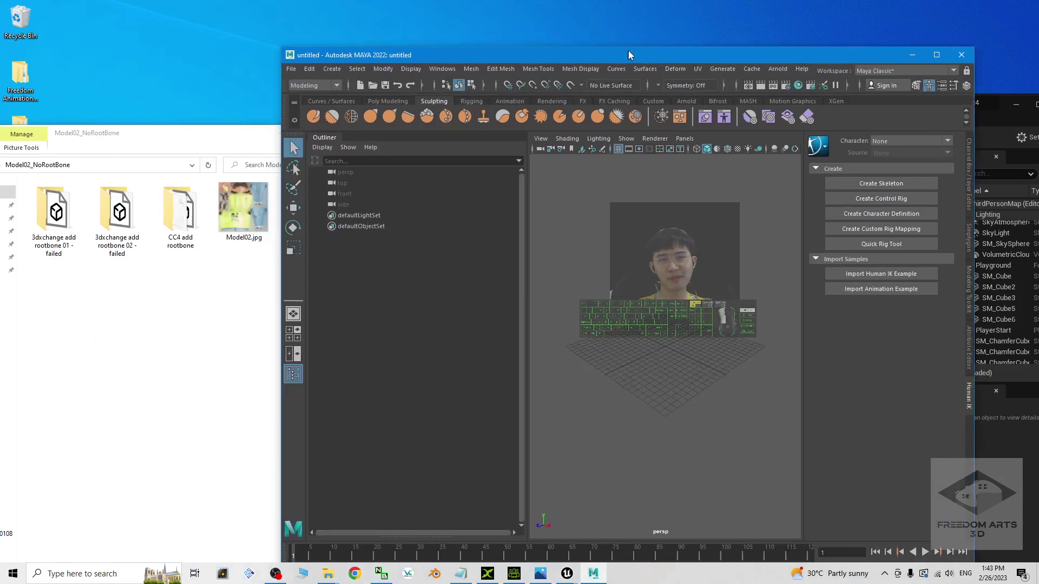
# Import Model02_NoRootBone.fbx from the folder into the Maya scene and maximize Maya with the character in view.
pyautogui.click(219, 343)
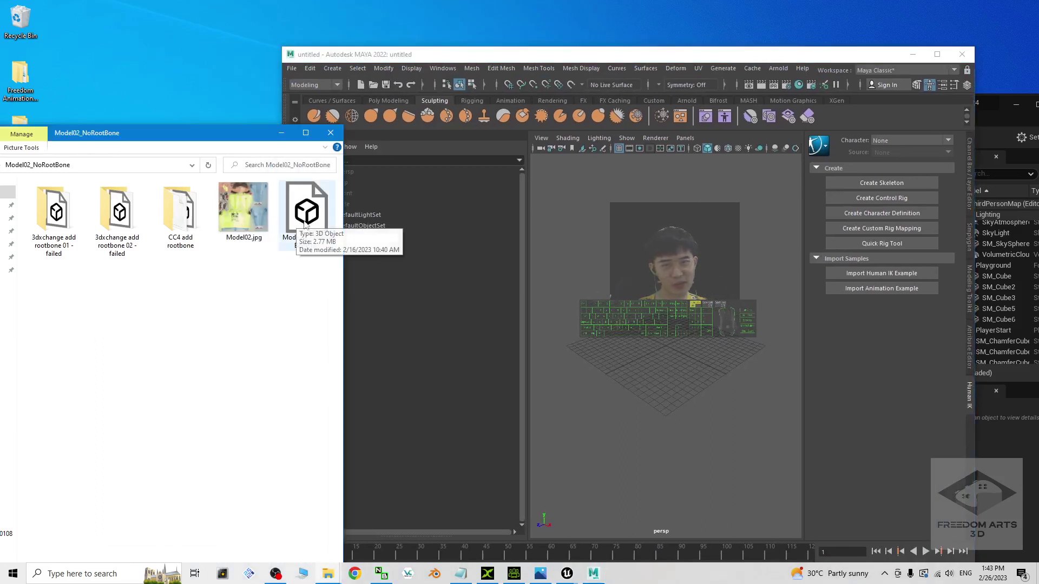
pyautogui.moveTo(306, 240); pyautogui.dragTo(669, 344)
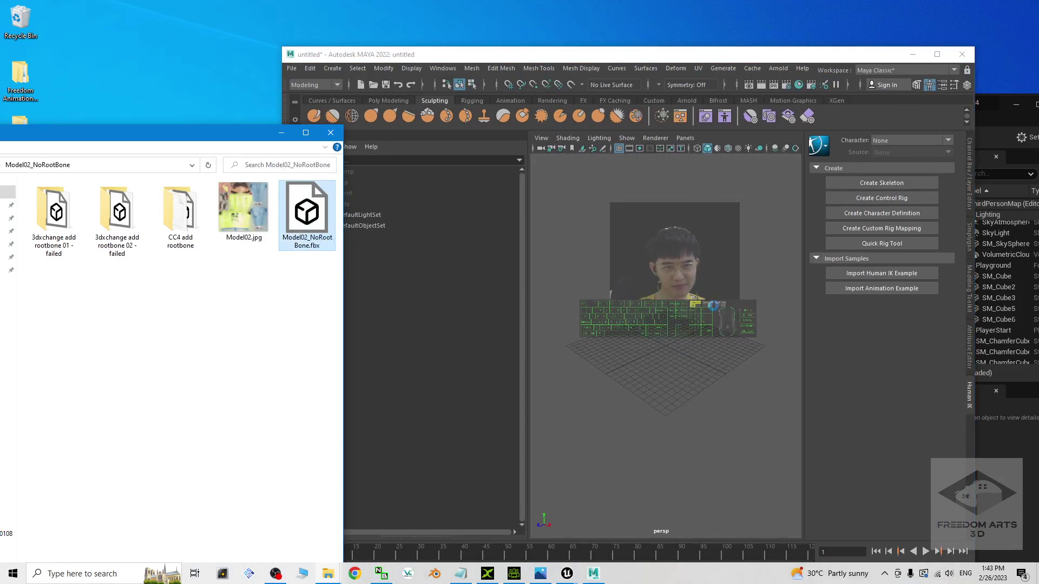
pyautogui.click(937, 54)
pyautogui.scroll(6, 534, 264)
pyautogui.keyDown('alt'); pyautogui.moveTo(519, 326); pyautogui.dragTo(507, 404, button='middle'); pyautogui.keyUp('alt')
pyautogui.scroll(6, 533, 366)
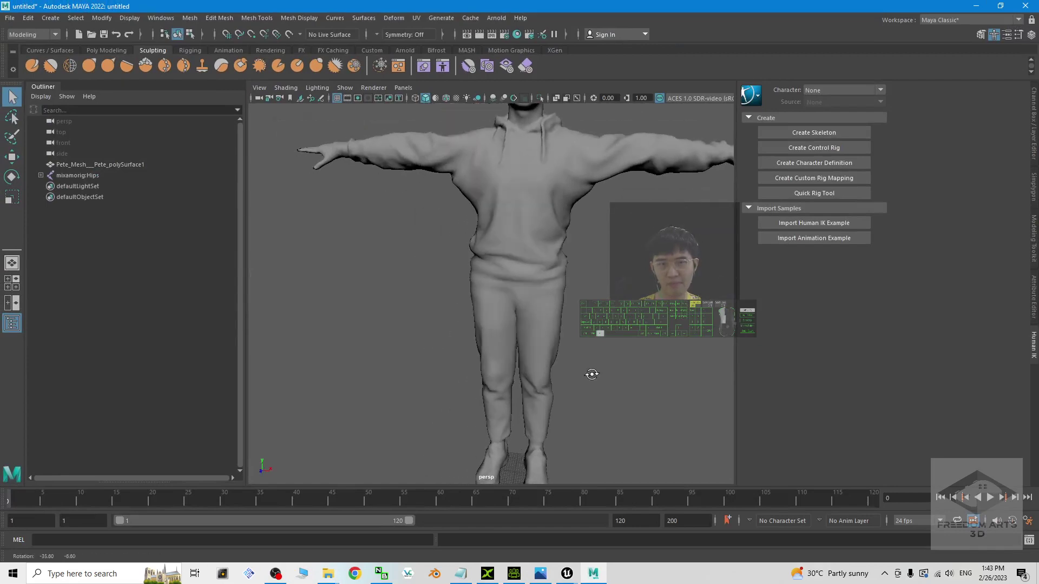
# Display the character in wireframe and select the mixamorig:Hips joint.
pyautogui.click(415, 98)
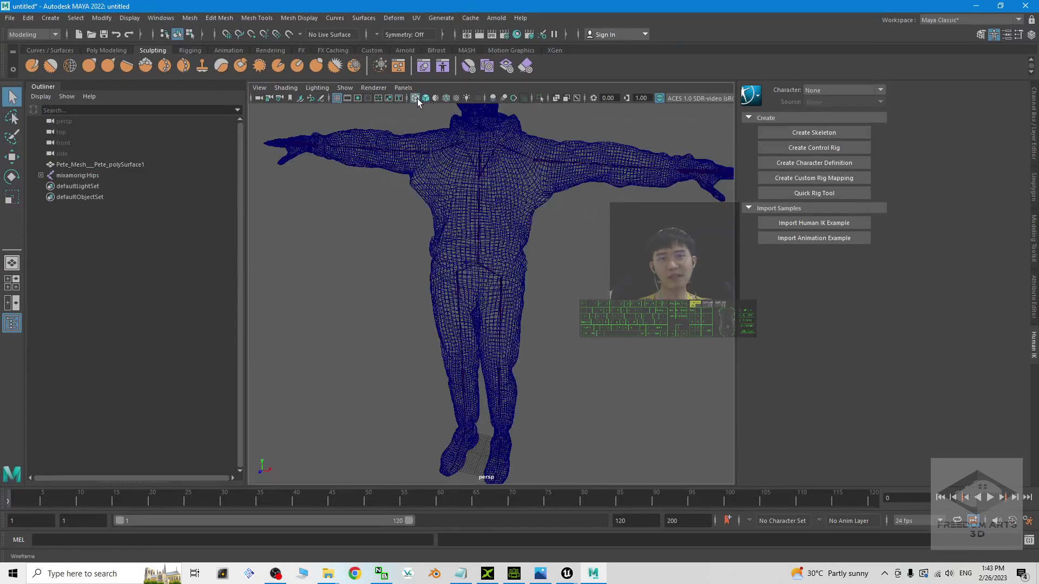
pyautogui.click(480, 266)
pyautogui.click(77, 185)
pyautogui.click(78, 175)
# Examine the leg and foot bones and the ground between the feet for a root joint.
pyautogui.scroll(3, 559, 385)
pyautogui.scroll(-5, 563, 383)
pyautogui.keyDown('alt'); pyautogui.moveTo(565, 400); pyautogui.dragTo(570, 342, button='middle'); pyautogui.keyUp('alt')
pyautogui.scroll(5, 492, 365)
pyautogui.scroll(-5, 486, 394)
pyautogui.scroll(4, 510, 390)
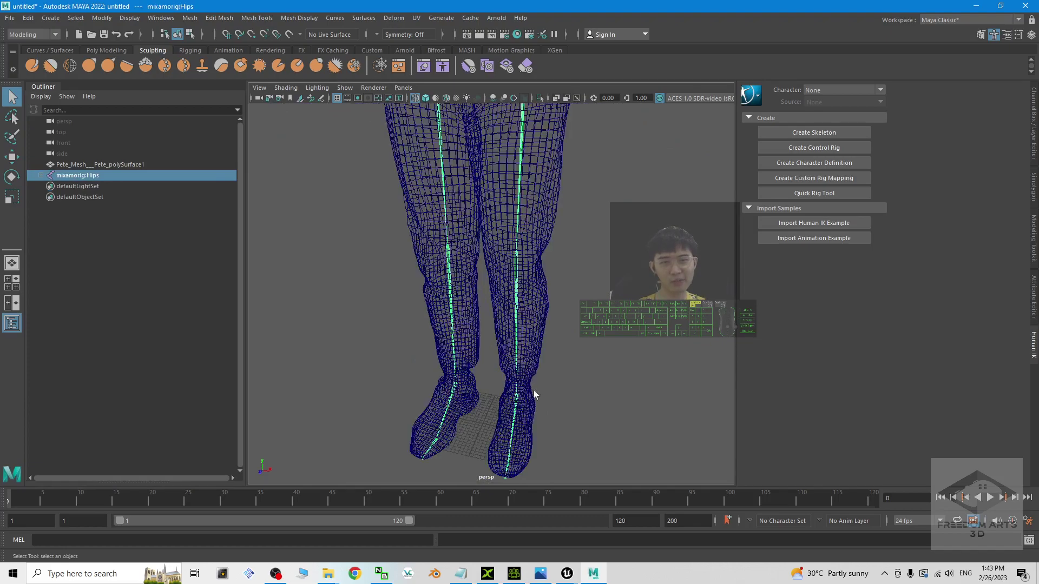
pyautogui.scroll(-1, 631, 408)
pyautogui.scroll(4, 490, 382)
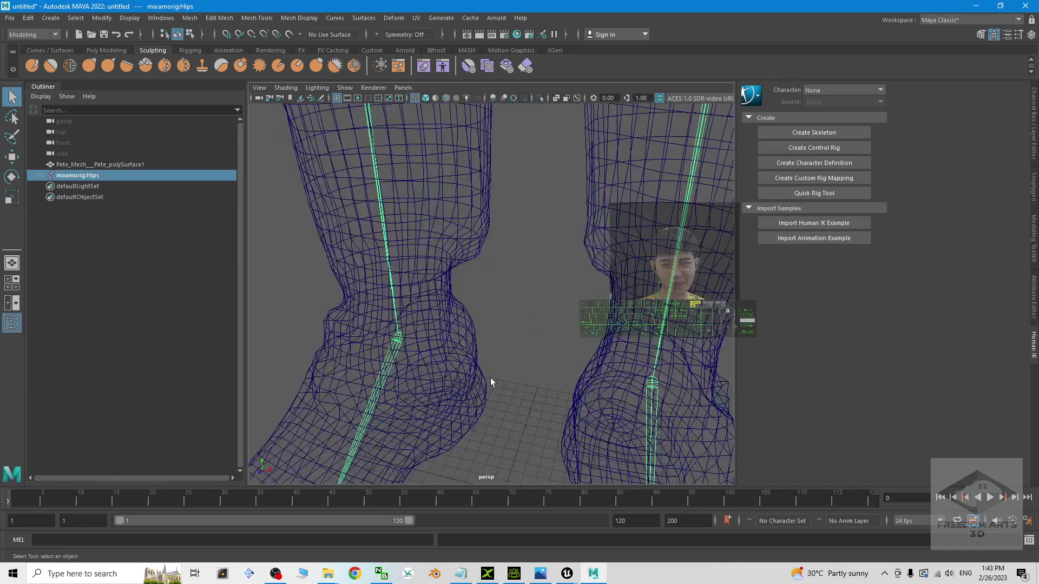
pyautogui.scroll(-5, 490, 382)
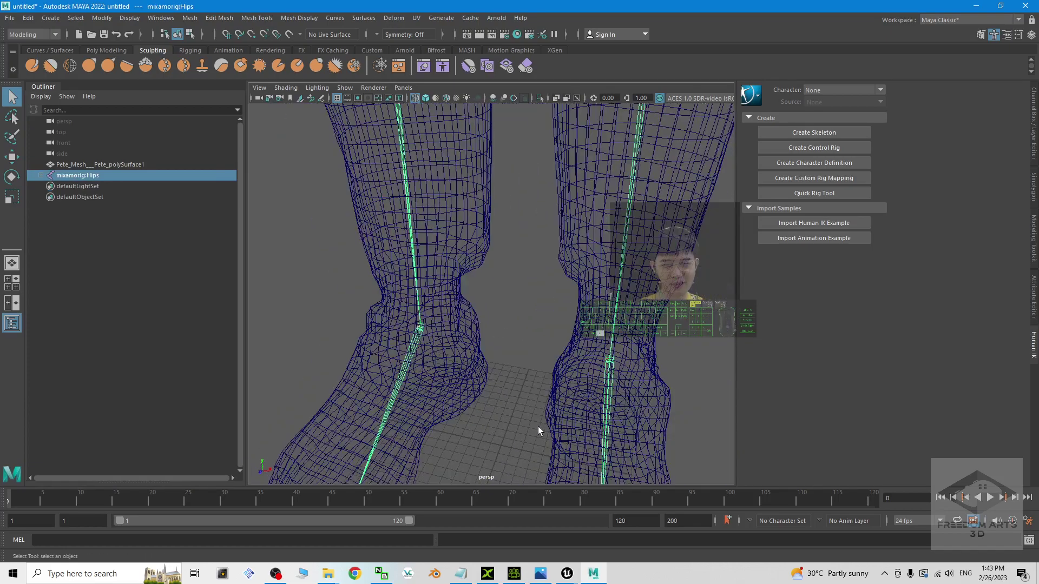
# Place a single joint on the grid between the character's feet using the Joint tool.
pyautogui.scroll(3, 482, 407)
pyautogui.scroll(3, 501, 384)
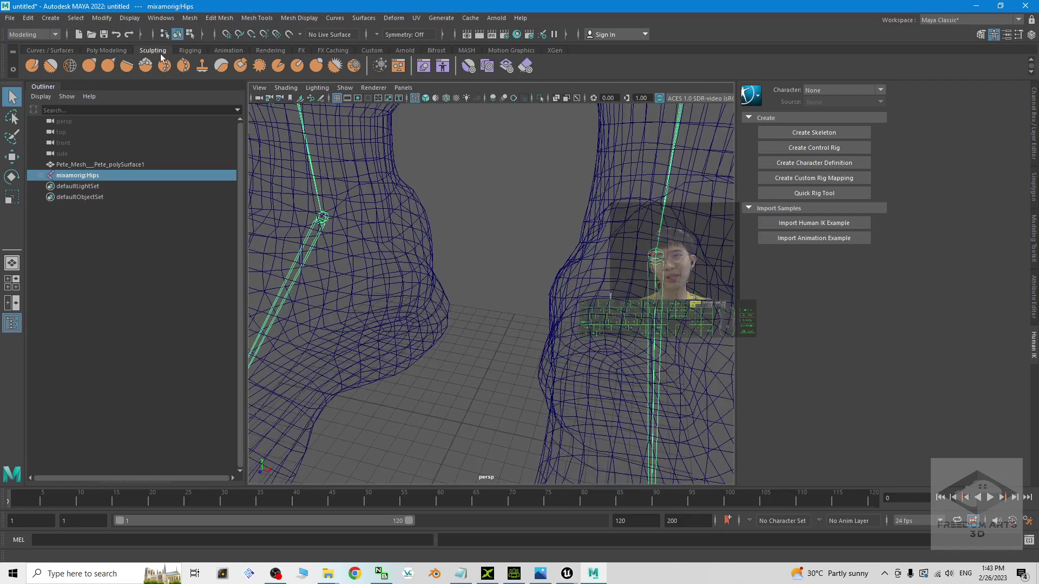
pyautogui.click(190, 50)
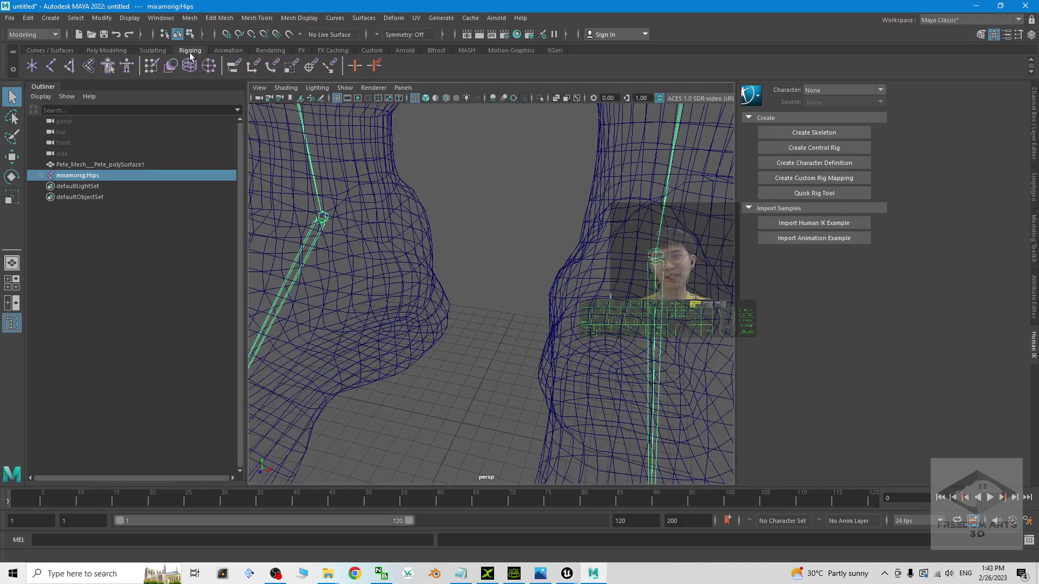
pyautogui.click(51, 69)
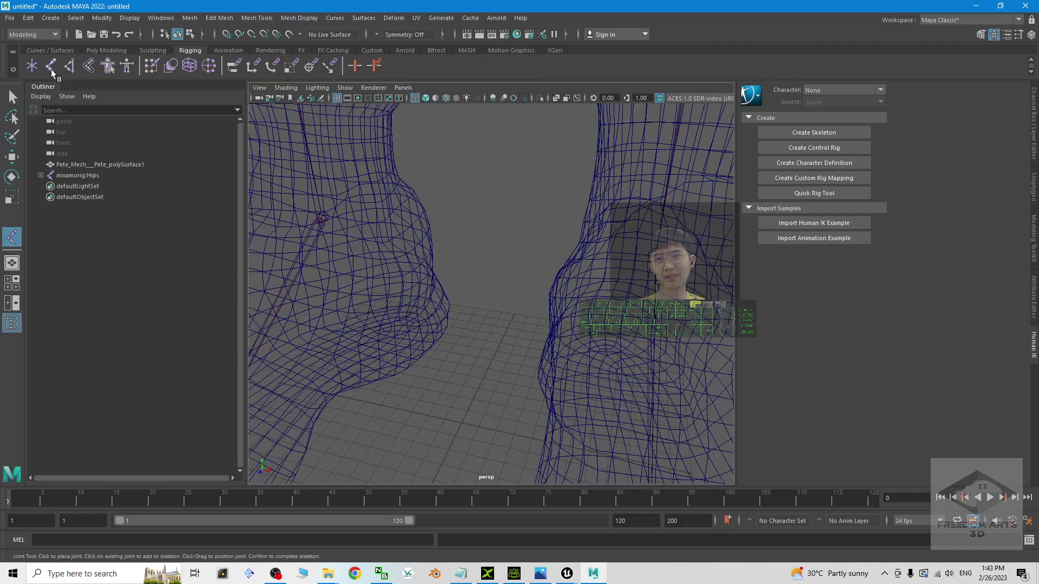
pyautogui.click(461, 422)
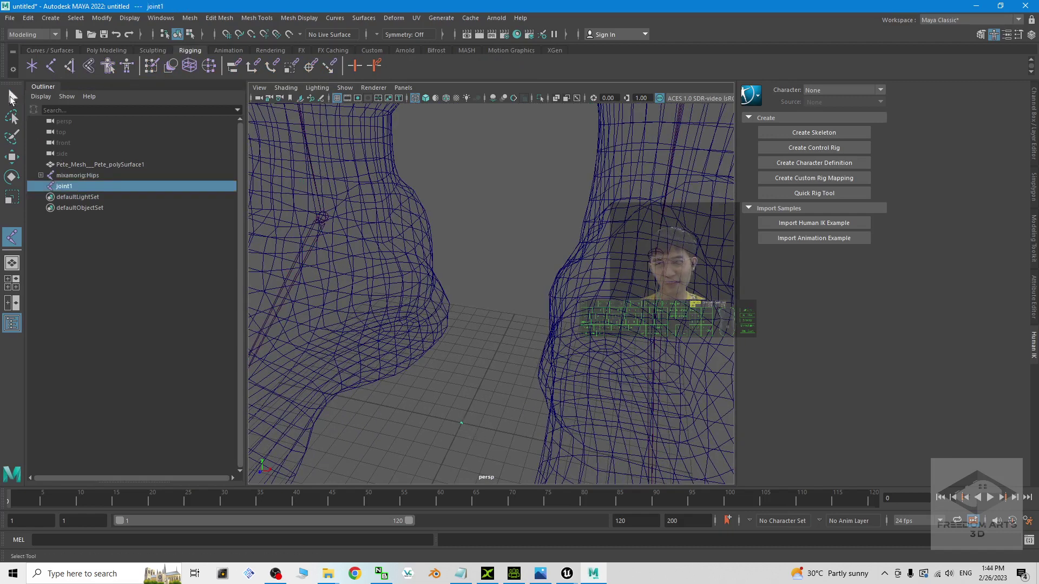
pyautogui.click(12, 98)
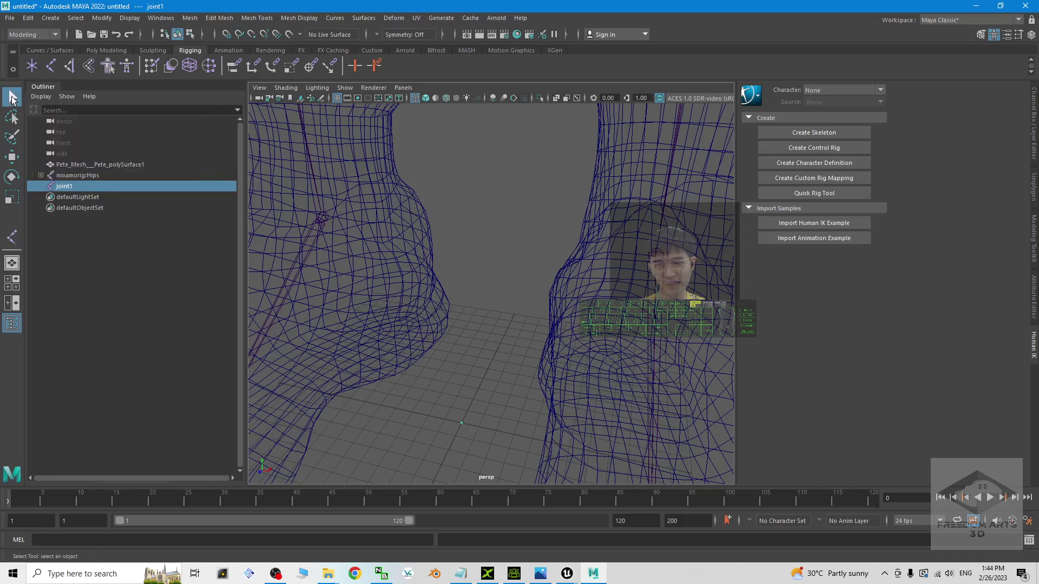
# Select the new joint between the feet and set its Translate X and Z values to 0.
pyautogui.scroll(1, 449, 403)
pyautogui.scroll(-1, 482, 450)
pyautogui.click(483, 423)
pyautogui.click(460, 422)
pyautogui.keyDown('alt'); pyautogui.moveTo(463, 427); pyautogui.dragTo(529, 307, button='middle'); pyautogui.keyUp('alt')
pyautogui.scroll(5, 503, 334)
pyautogui.keyDown('alt'); pyautogui.moveTo(462, 410); pyautogui.dragTo(480, 395, button='middle'); pyautogui.keyUp('alt')
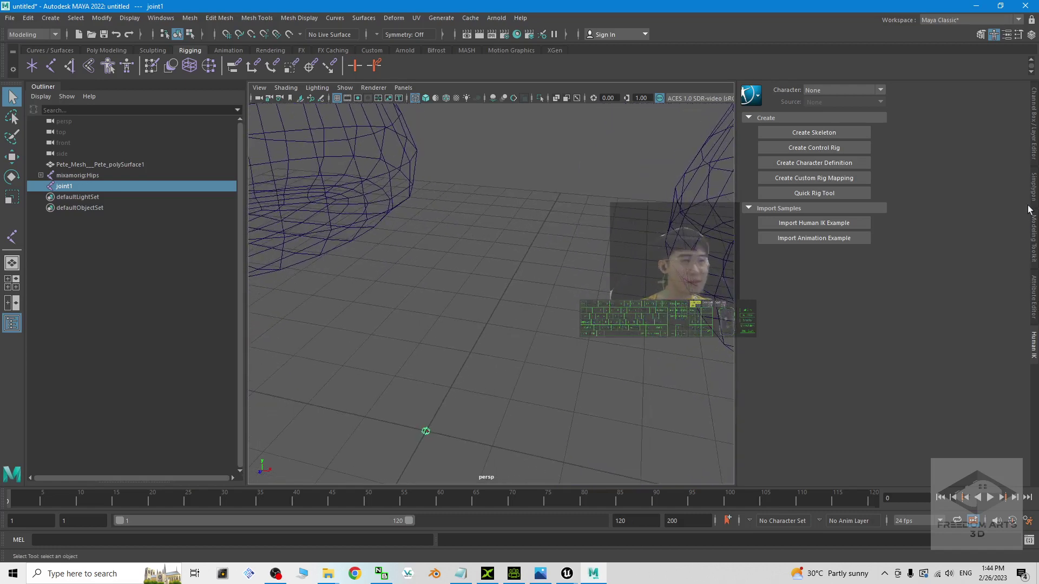
pyautogui.click(1035, 233)
pyautogui.click(1035, 293)
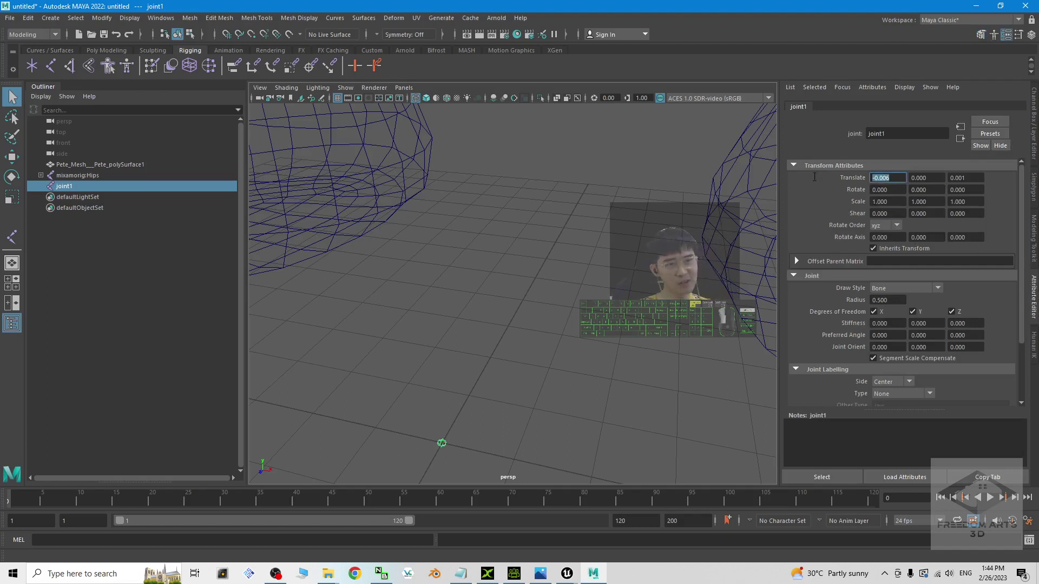
pyautogui.write('0')
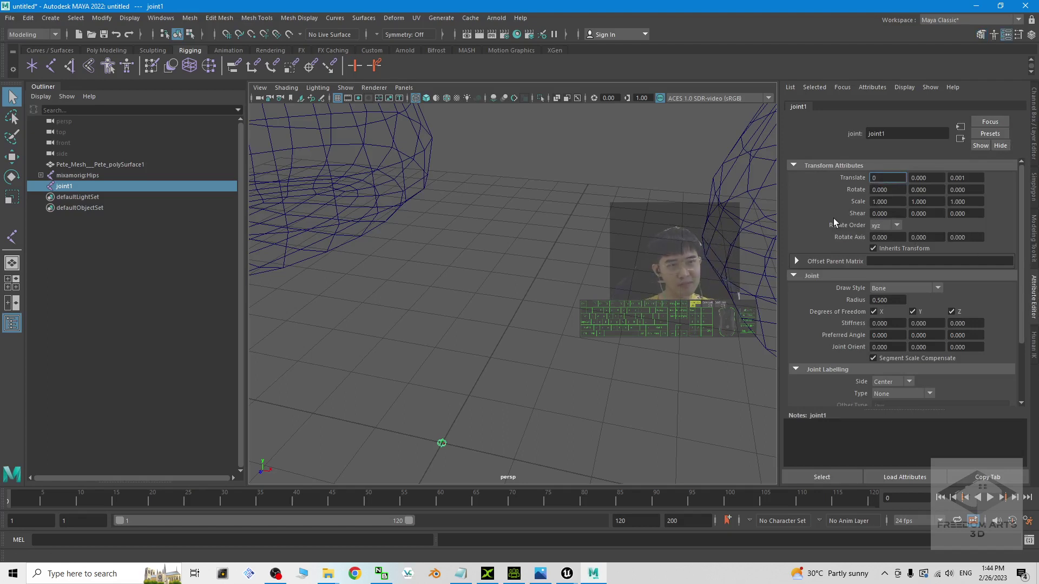
pyautogui.click(968, 177)
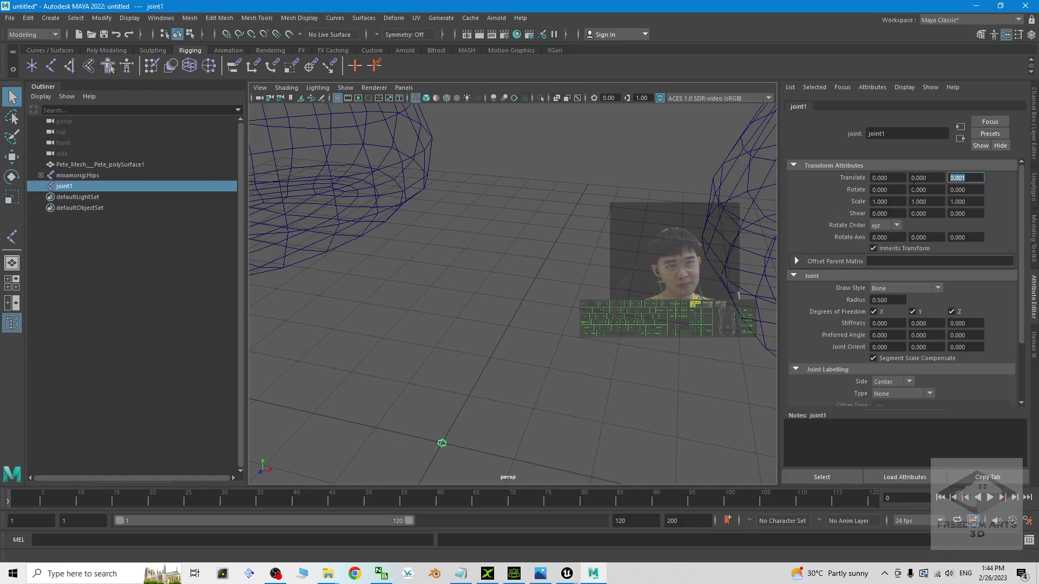
pyautogui.click(442, 439)
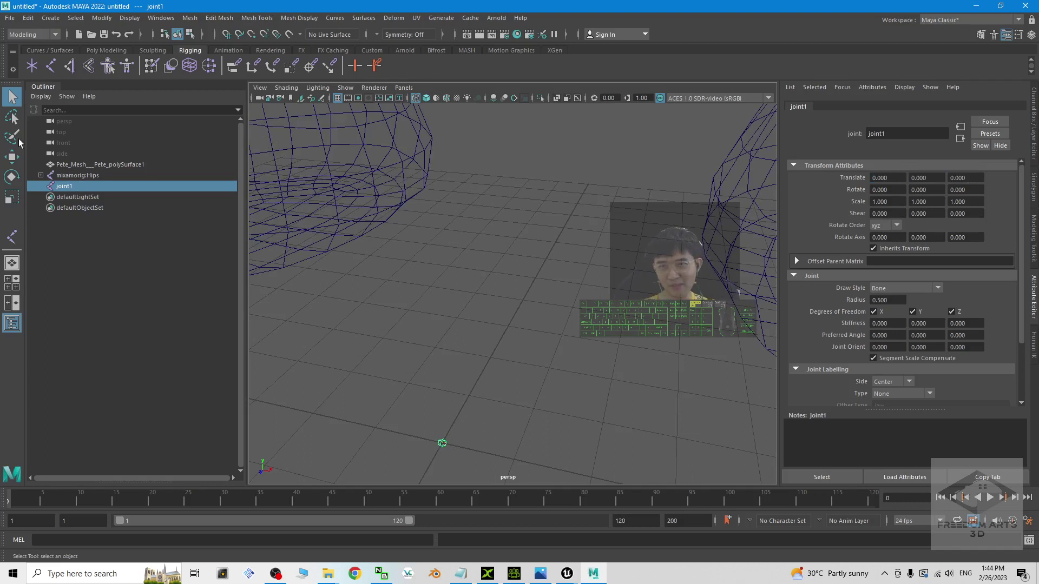
# Move the new joint away from the grid centre with the Move tool and reset its Translate X, Y and Z to 0.
pyautogui.press('w')
pyautogui.moveTo(483, 456); pyautogui.dragTo(486, 351)
pyautogui.click(893, 180)
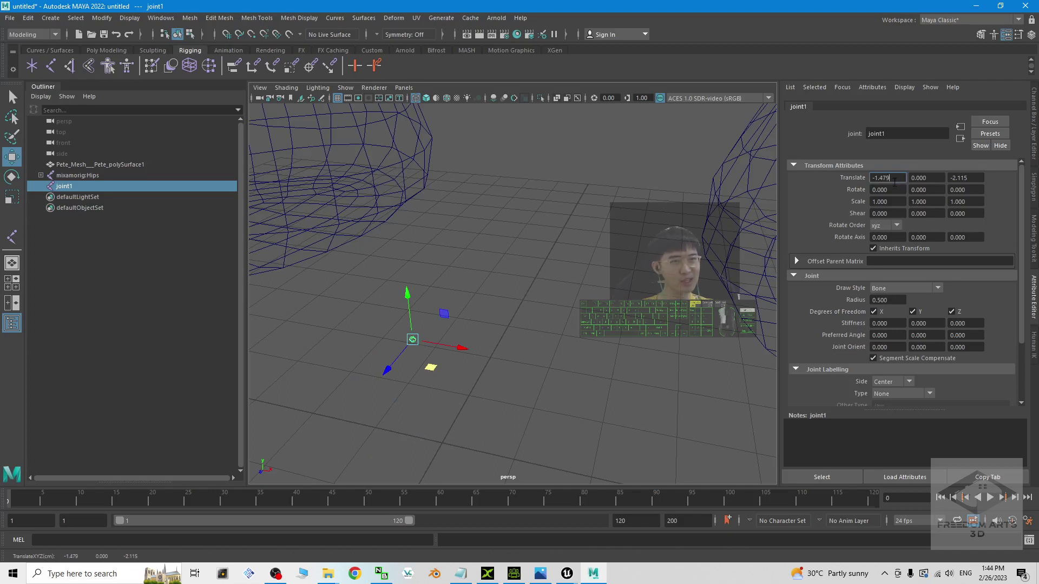
pyautogui.write('0')
pyautogui.press('Tab')
pyautogui.write('0')
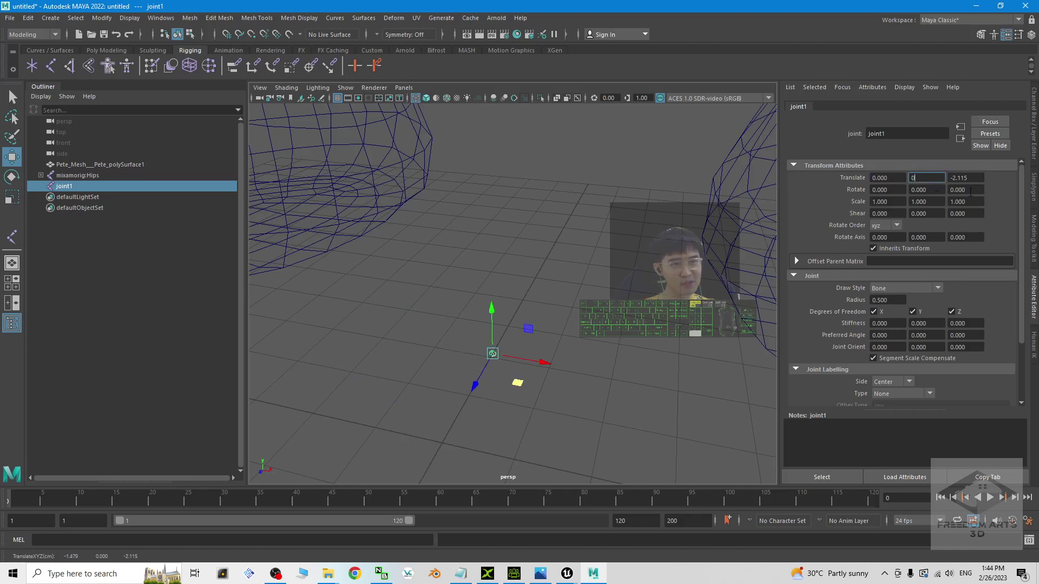
pyautogui.moveTo(979, 180); pyautogui.dragTo(890, 170)
pyautogui.write('0')
pyautogui.press('Return')
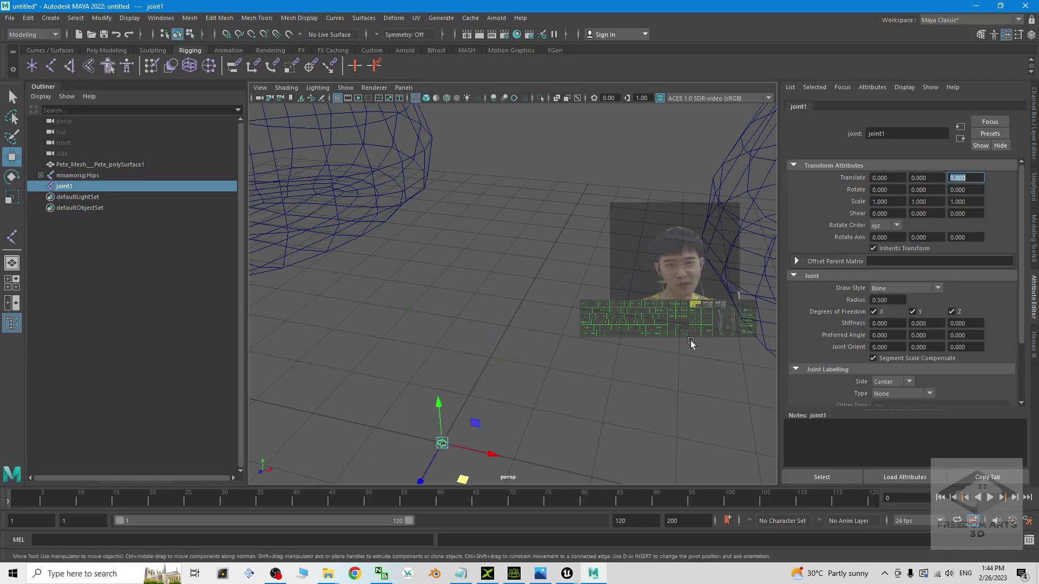
# Rename the new joint between the character's feet as Root.
pyautogui.scroll(-4, 444, 446)
pyautogui.scroll(-5, 501, 327)
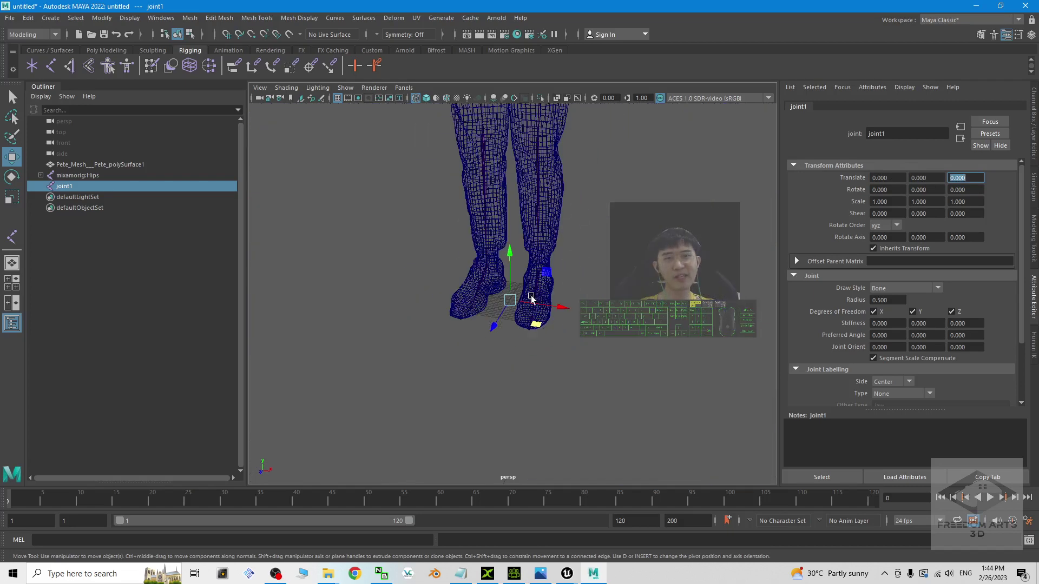
pyautogui.scroll(3, 516, 294)
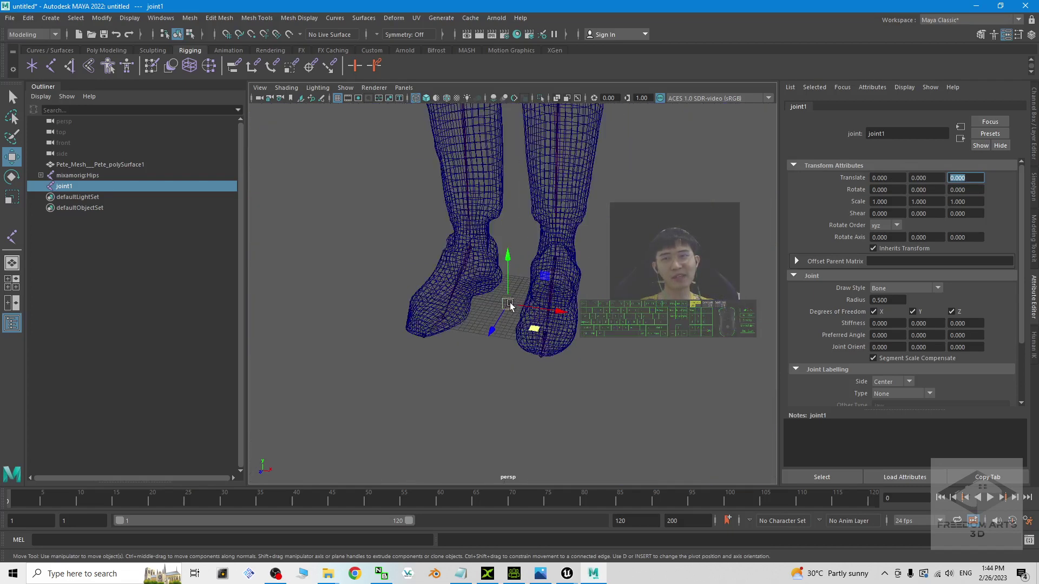
pyautogui.click(69, 188)
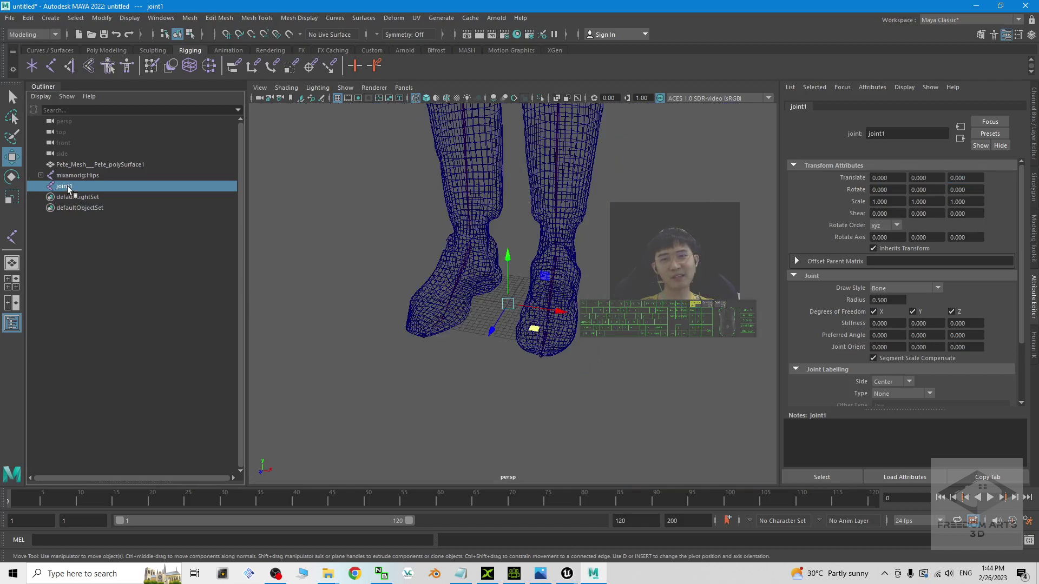
pyautogui.click(11, 97)
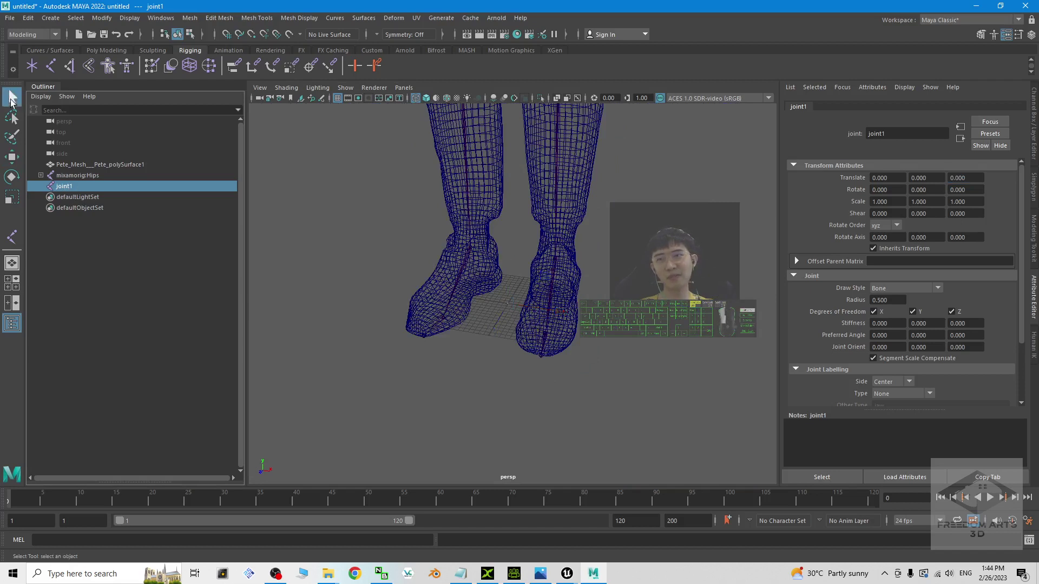
pyautogui.doubleClick(63, 187)
pyautogui.write('Root')
pyautogui.press('Return')
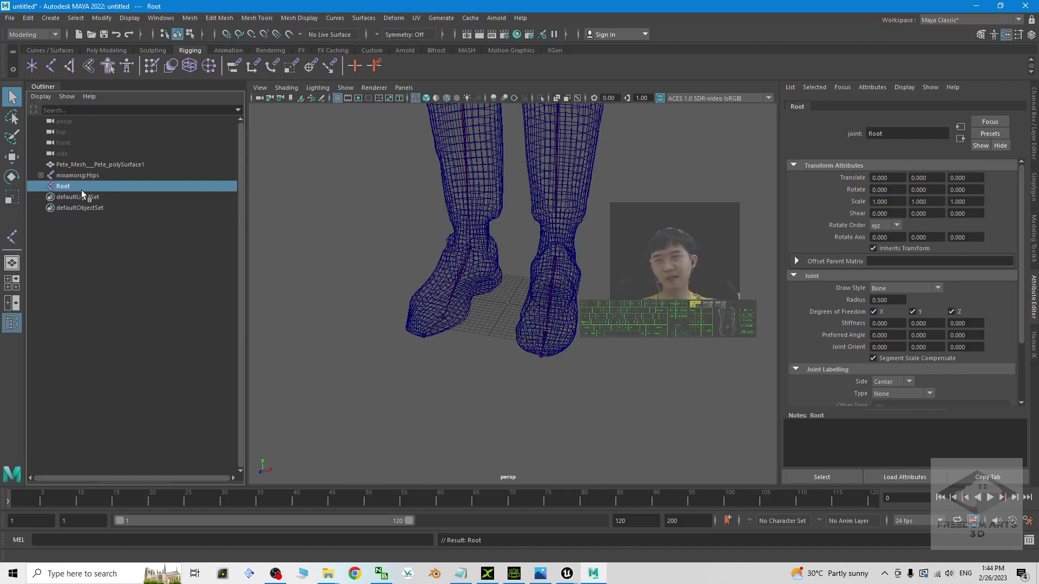
# Parent the mixamorig:Hips joint under the Root joint in the scene hierarchy.
pyautogui.click(78, 175)
pyautogui.press('f')
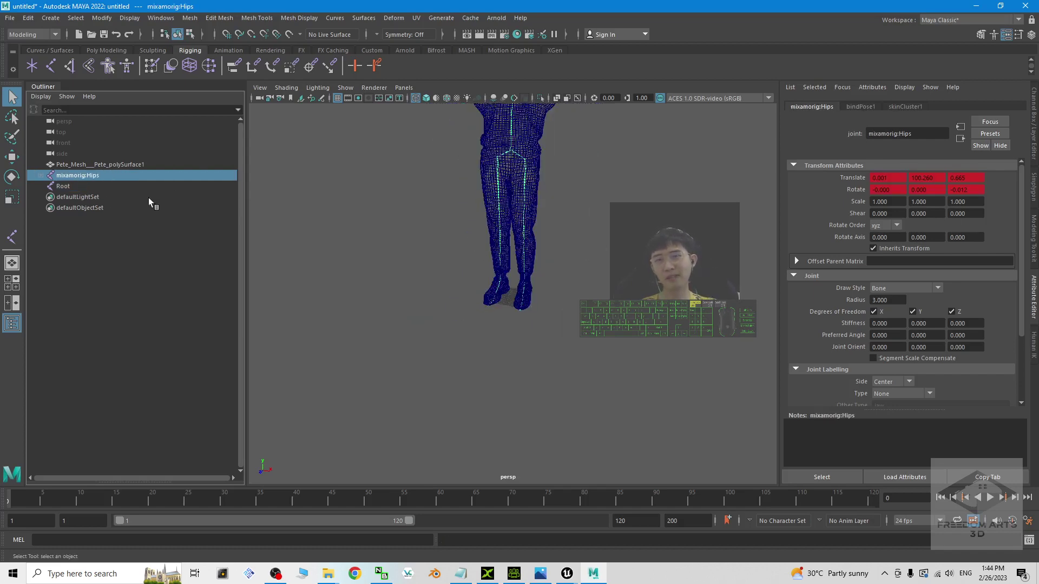
pyautogui.click(41, 175)
pyautogui.click(42, 175)
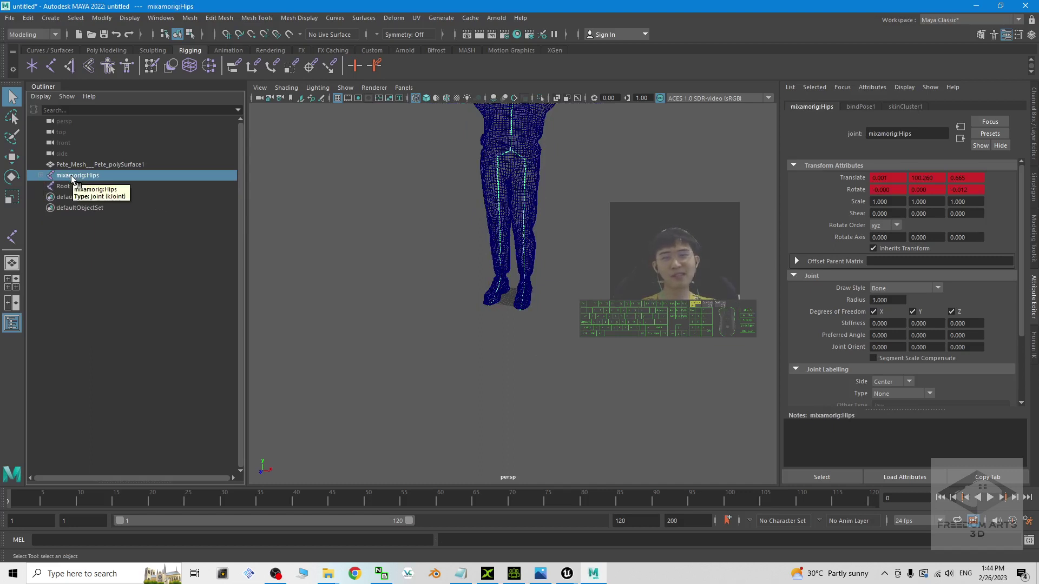
pyautogui.moveTo(70, 175)
pyautogui.mouseDown(button='middle')
pyautogui.moveTo(77, 181)
pyautogui.moveTo(64, 187)
pyautogui.mouseUp(button='middle')
pyautogui.click(42, 176)
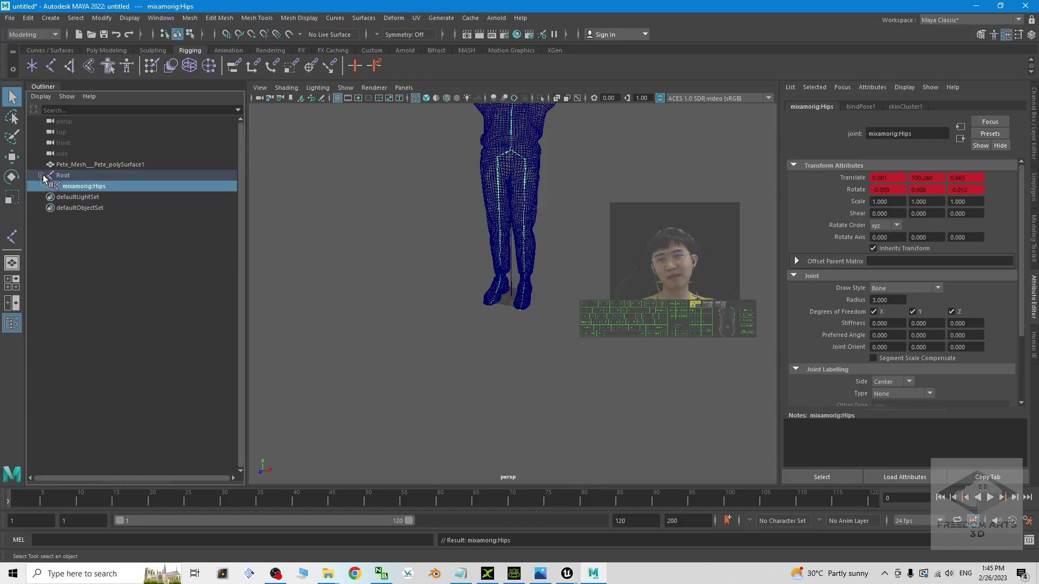
# Select the Root joint and examine the bone running from the ground between the feet up to the hips.
pyautogui.scroll(3, 593, 284)
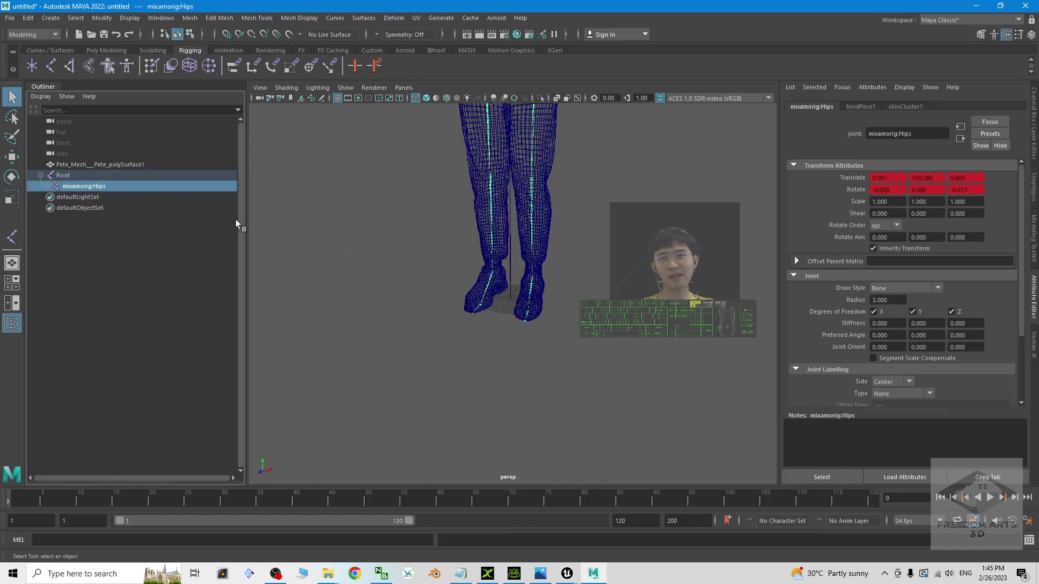
pyautogui.click(74, 175)
pyautogui.scroll(2, 545, 299)
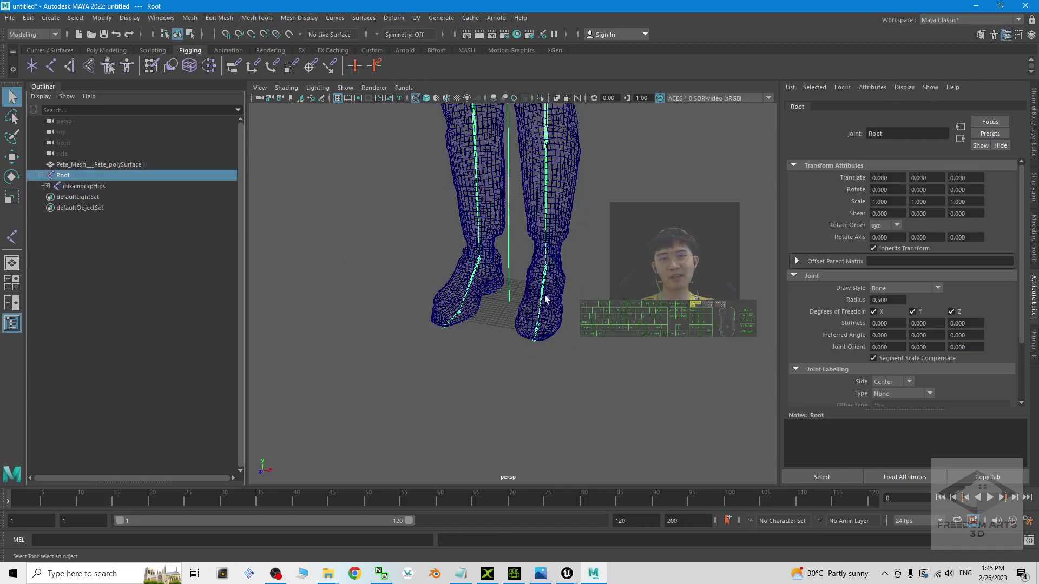
pyautogui.click(511, 287)
pyautogui.click(508, 242)
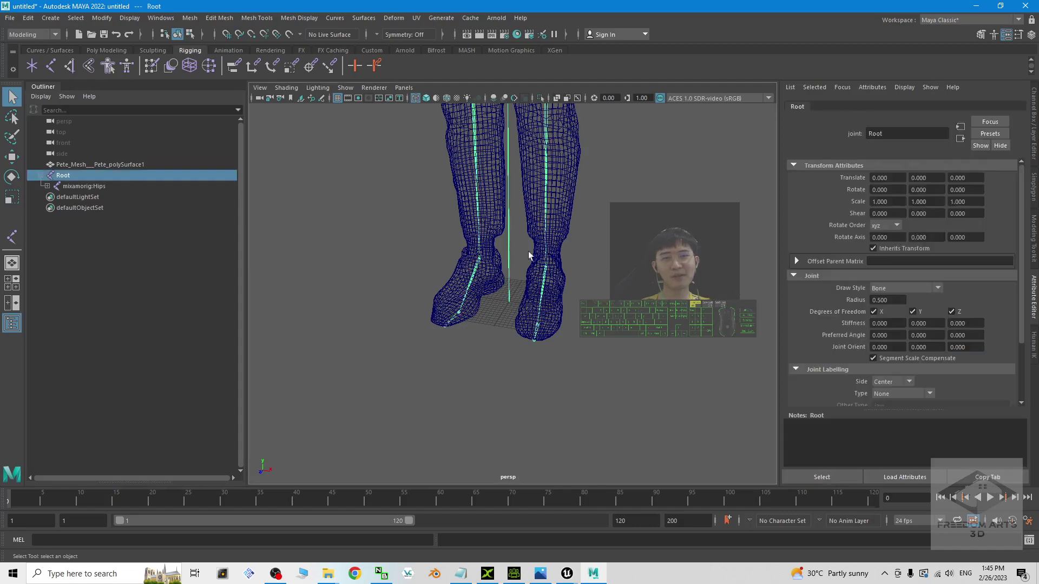
pyautogui.scroll(-5, 583, 256)
pyautogui.scroll(3, 583, 257)
# Switch to File Explorer, create a folder named "Maya Manually added rootbone" inside Model02_NoRootBone and open it.
pyautogui.moveTo(554, 5); pyautogui.dragTo(717, 119)
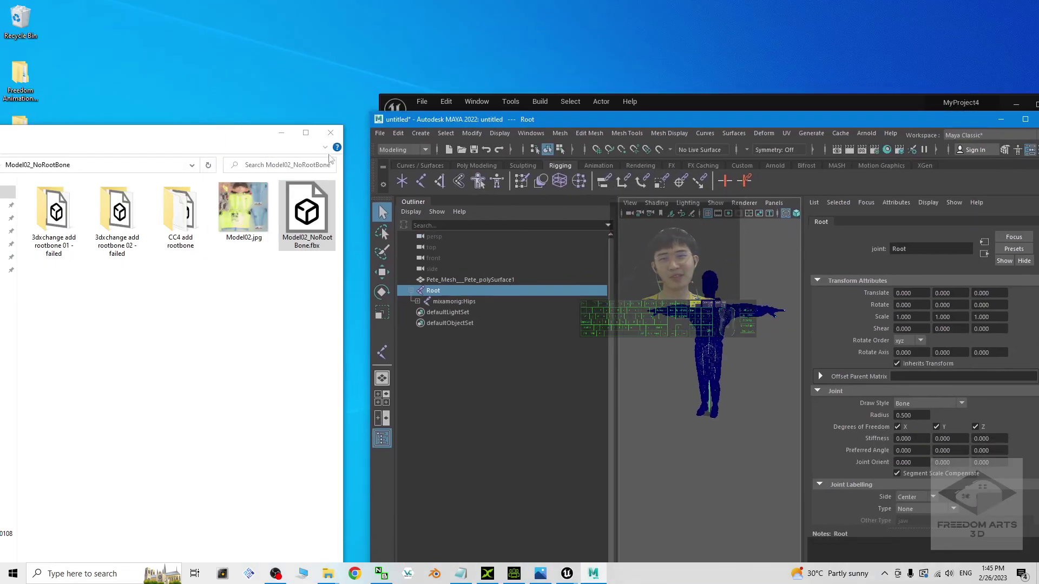
pyautogui.click(212, 141)
pyautogui.rightClick(215, 336)
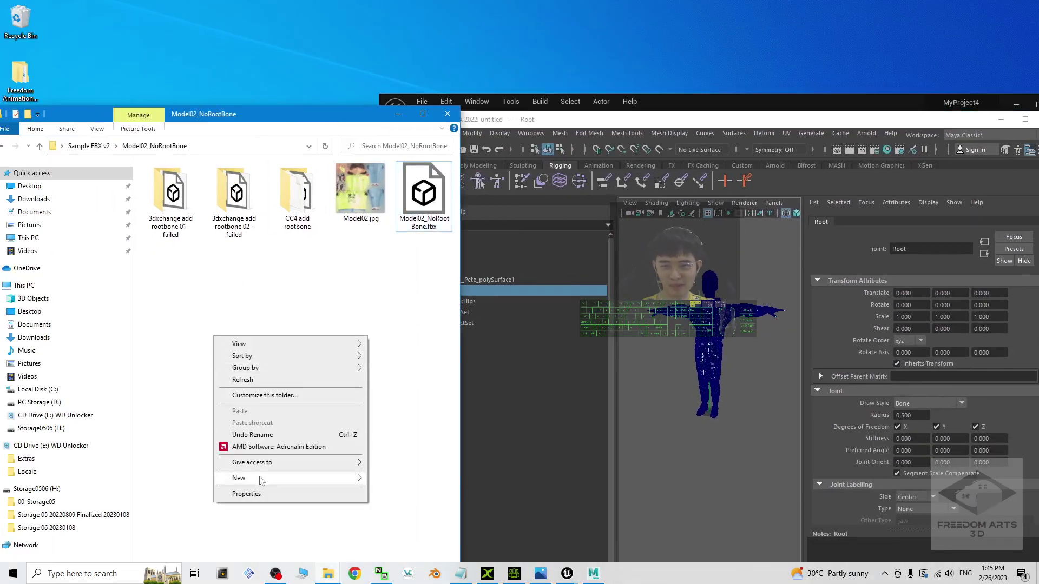
pyautogui.moveTo(259, 481)
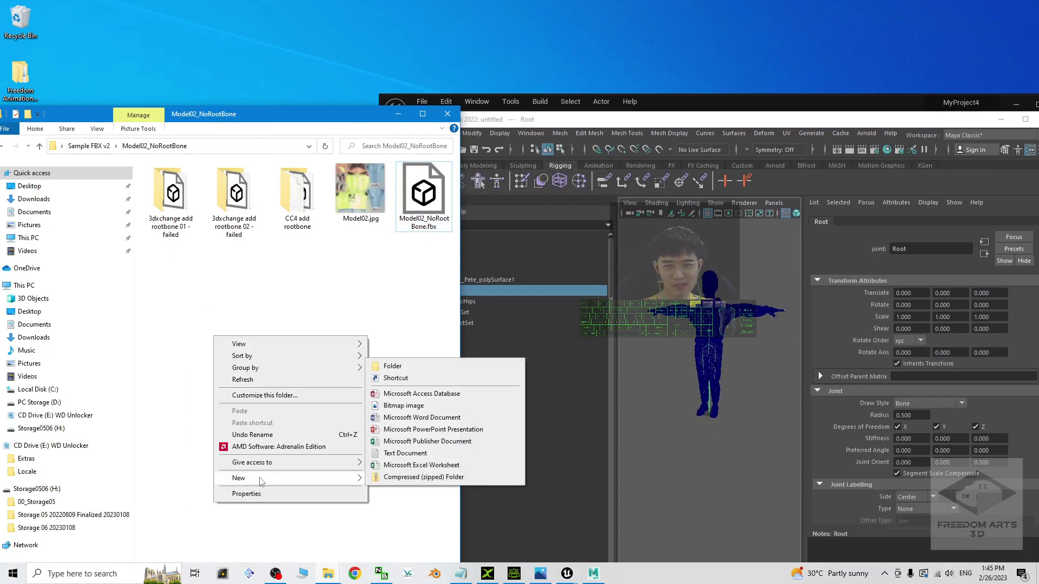
pyautogui.click(427, 366)
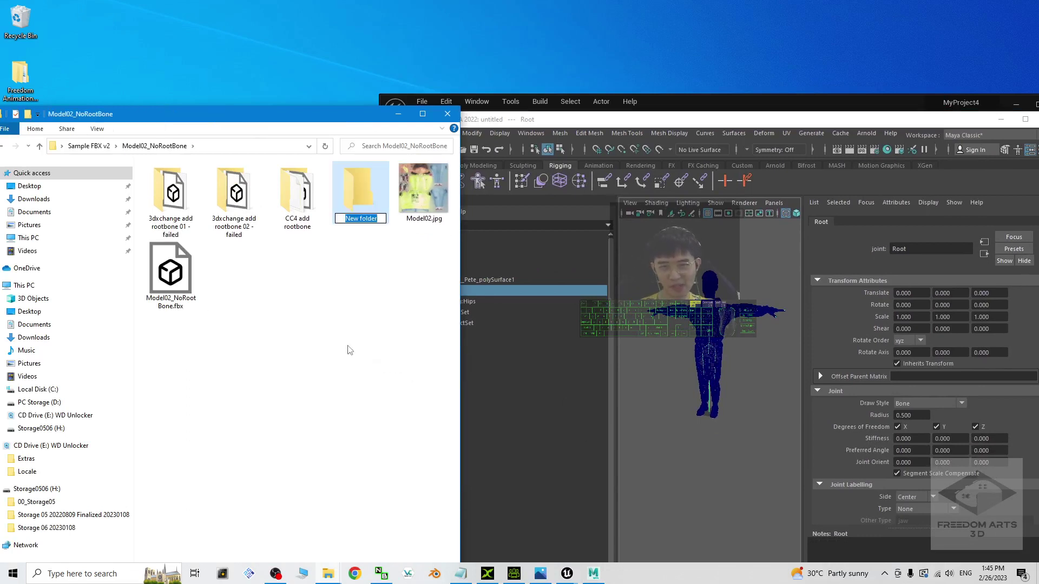
pyautogui.write('Maya')
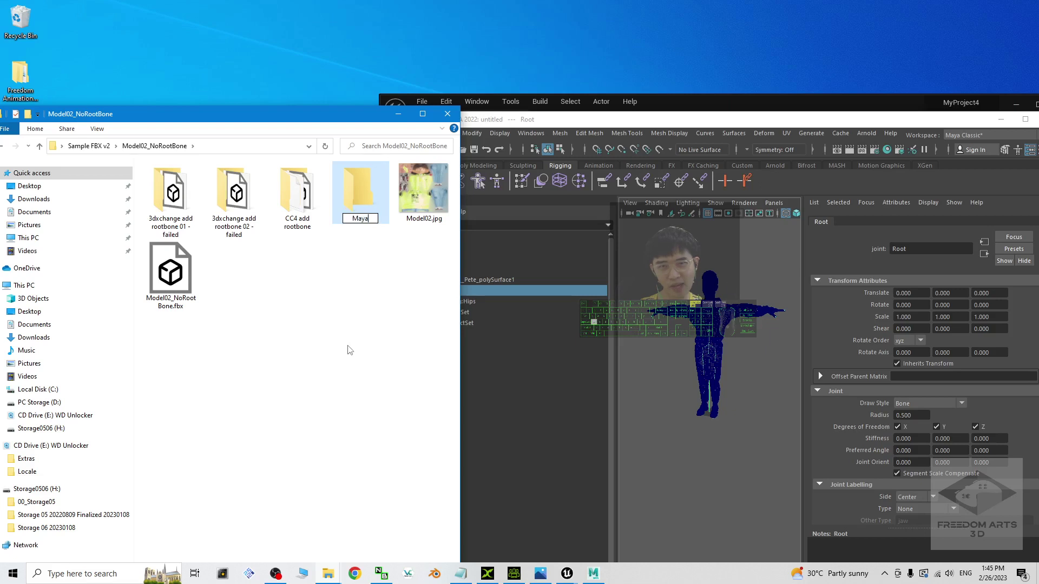
pyautogui.write(' Manually a')
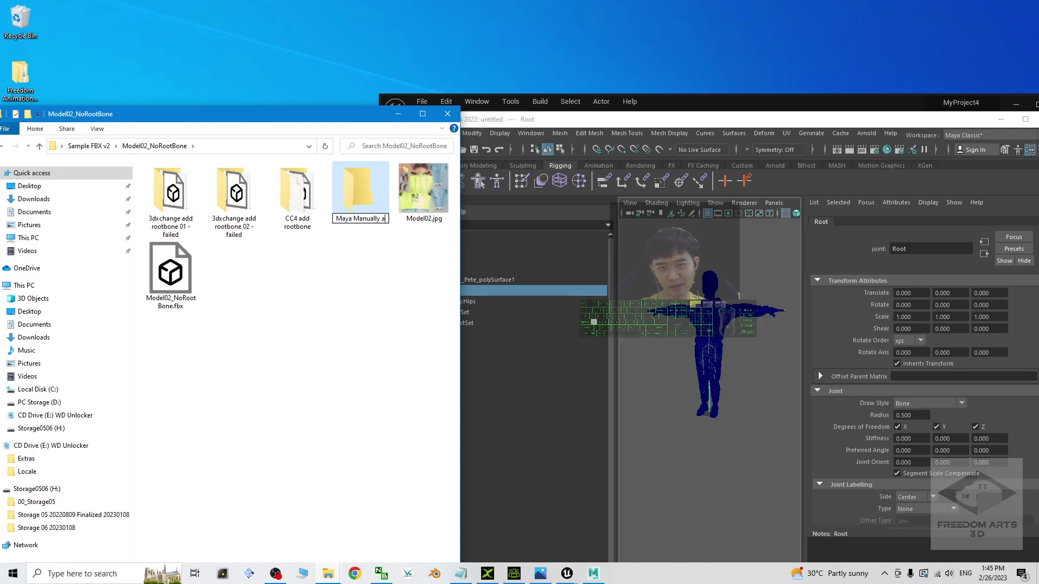
pyautogui.write('dded rootbone')
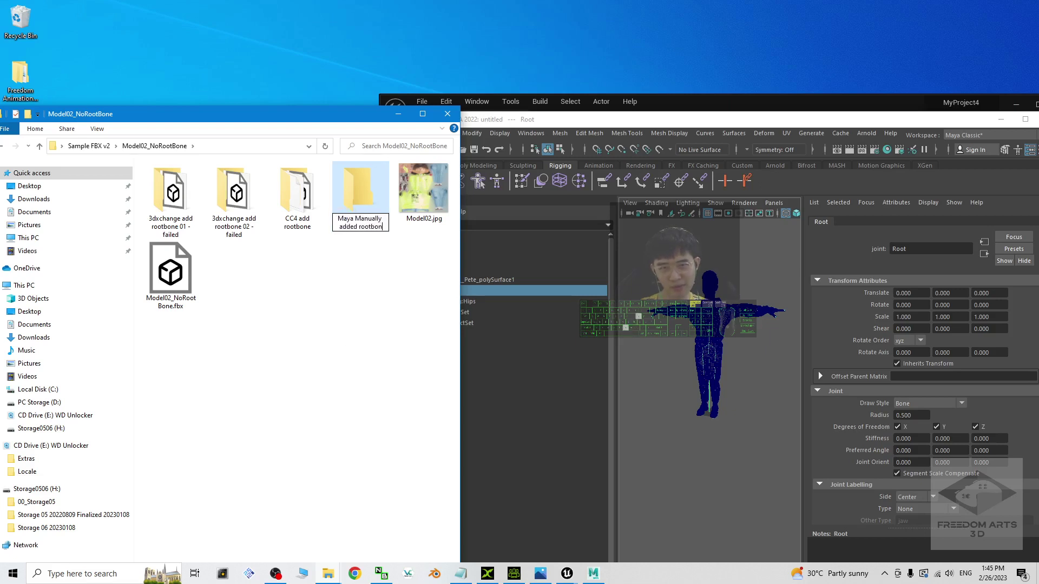
pyautogui.press('Return')
pyautogui.press('Return')
# Switch back to Maya, start an export of the whole scene and set its destination to the "Maya Manually added rootbone" folder.
pyautogui.moveTo(690, 121); pyautogui.dragTo(715, 117)
pyautogui.click(405, 128)
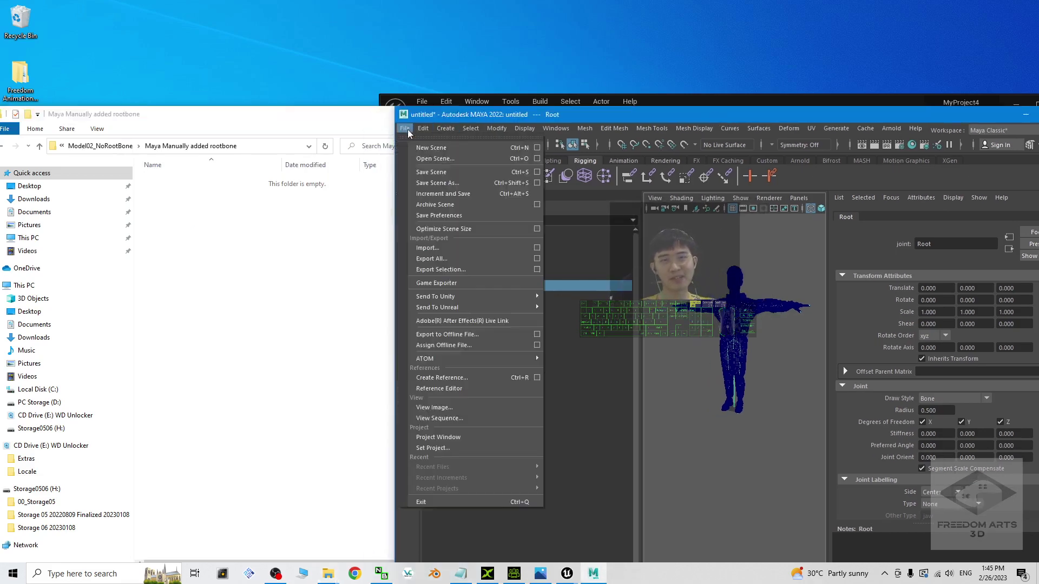
pyautogui.click(431, 258)
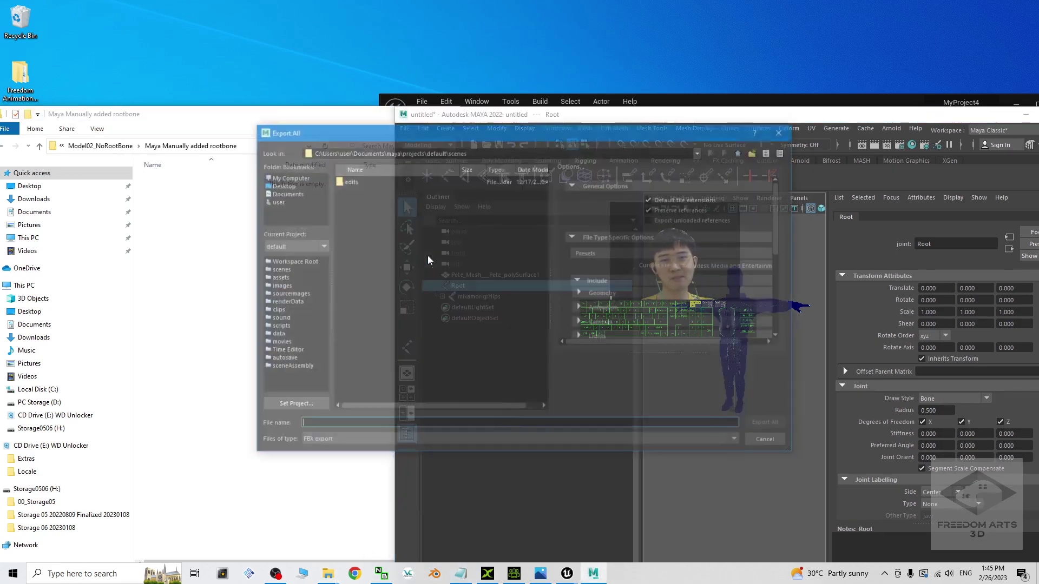
pyautogui.click(285, 161)
pyautogui.click(255, 146)
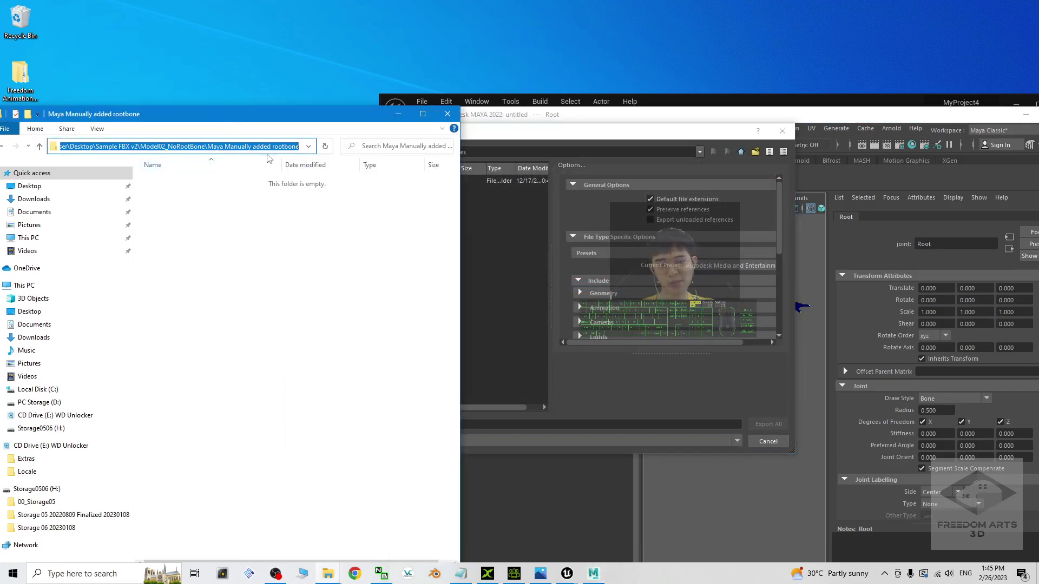
pyautogui.click(556, 114)
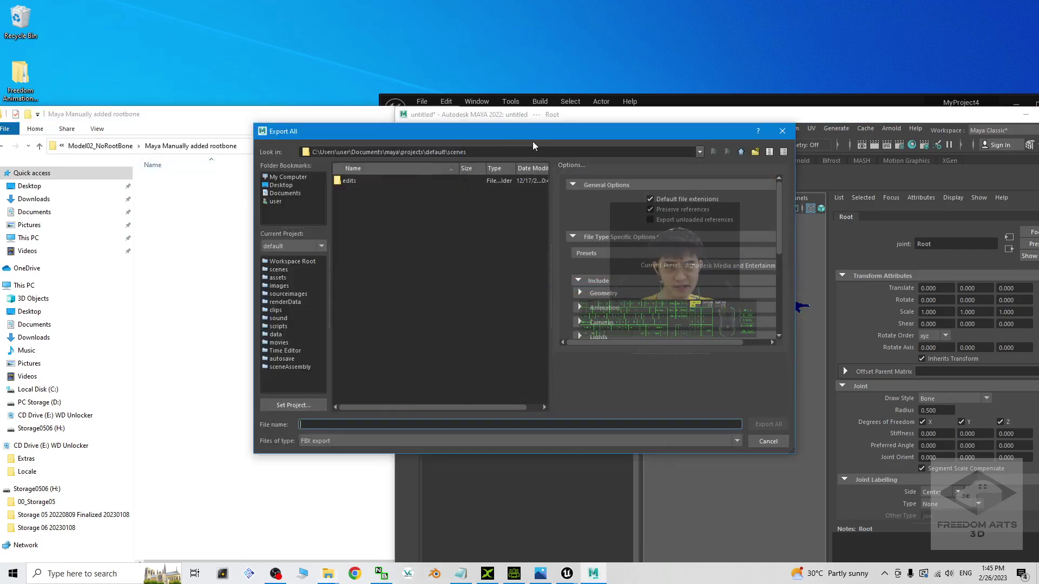
pyautogui.hotkey('ctrl', 'a')
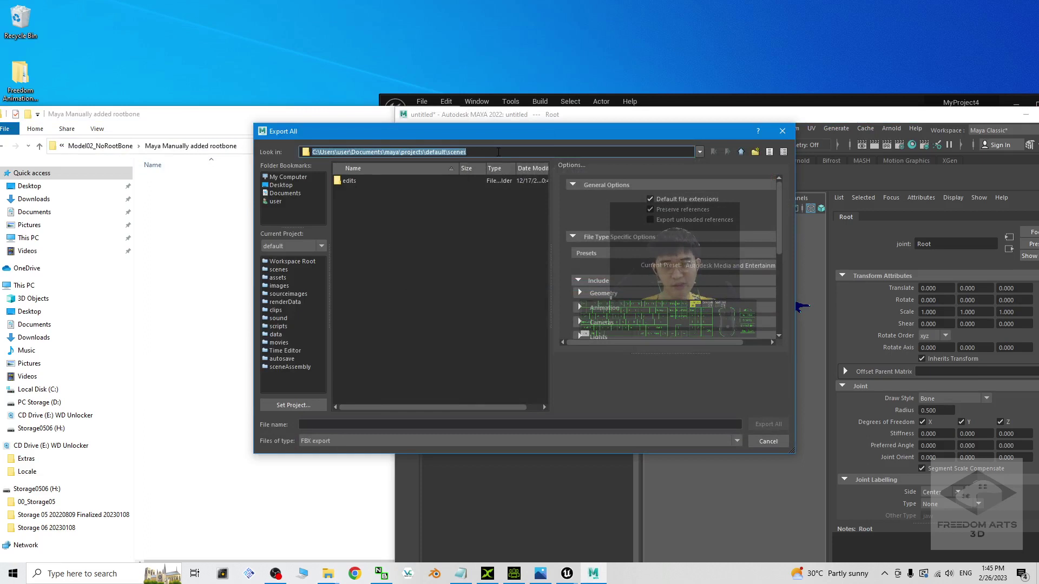
pyautogui.write('C:\\Users\\user\\Desktop\\Sample FBX v2\\Model02_NoRootBone\\Maya Manually added rootbone')
pyautogui.press('Return')
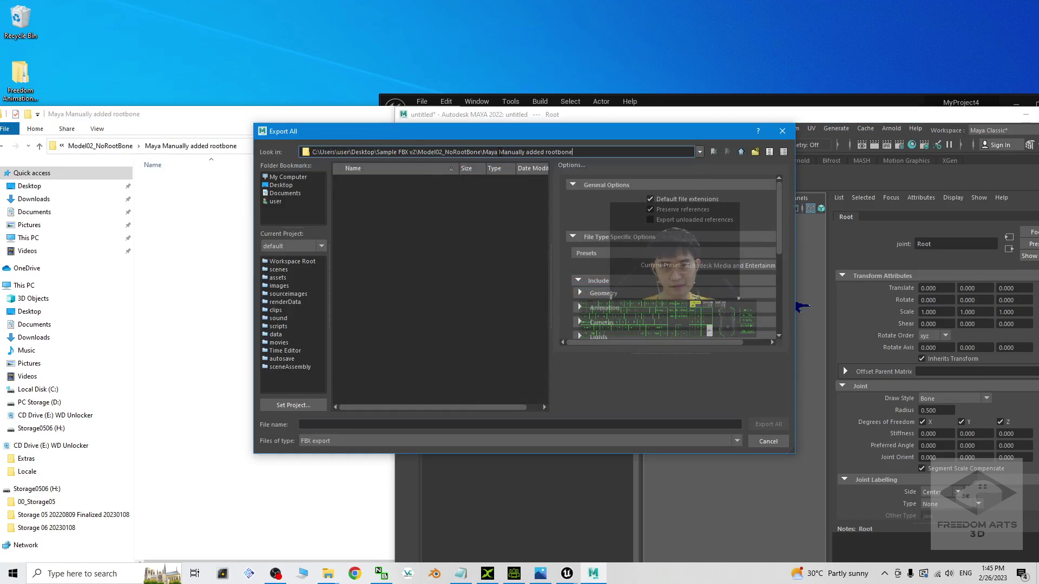
pyautogui.doubleClick(597, 154)
pyautogui.press('Return')
# Export the scene as an FBX file named Model02_MayaAddRootbone and dismiss the export warnings.
pyautogui.click(377, 359)
pyautogui.click(319, 425)
pyautogui.write('Model02_M')
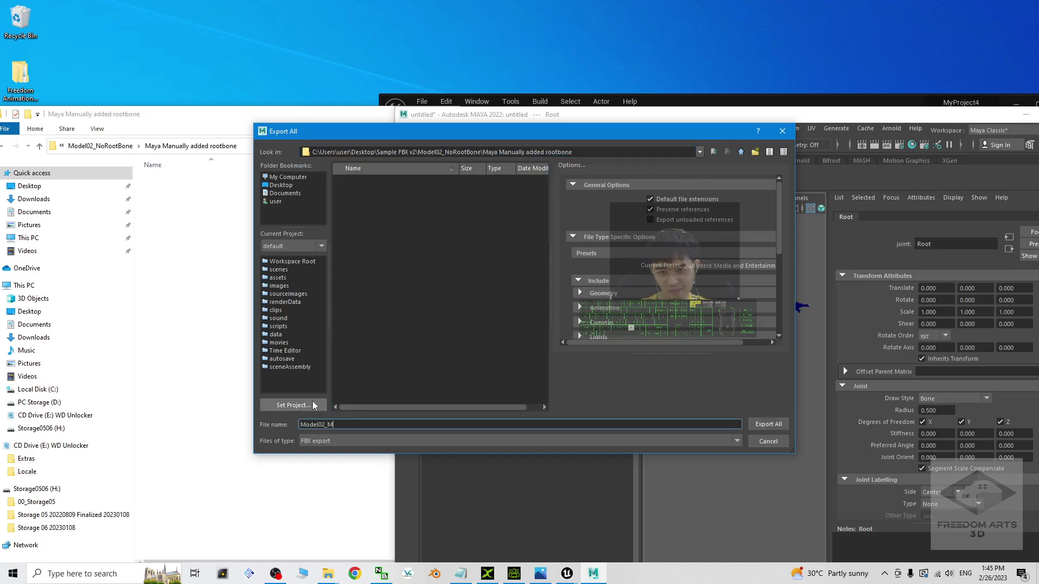
pyautogui.write('ayaAddRootbone')
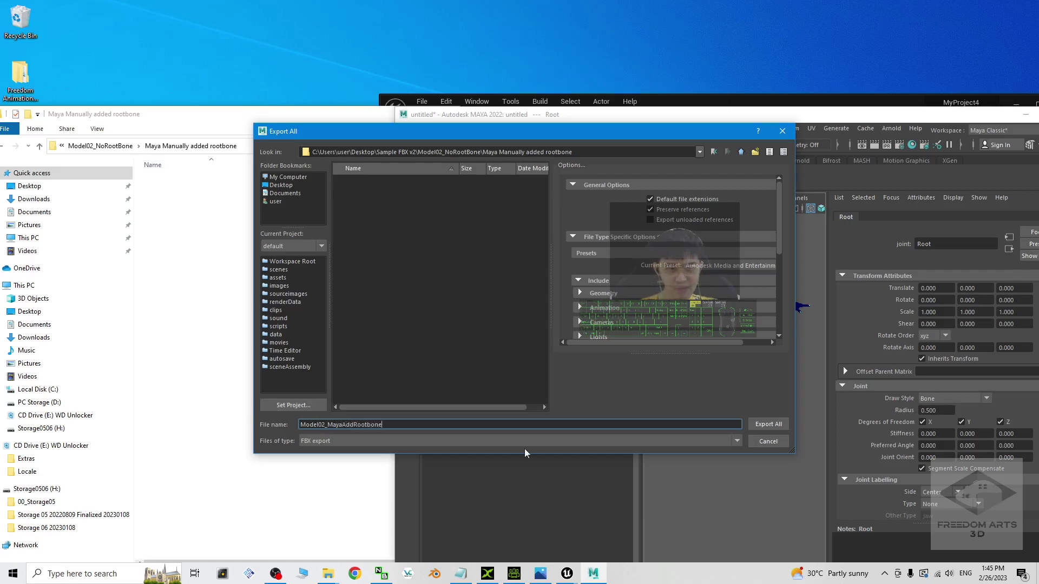
pyautogui.click(762, 424)
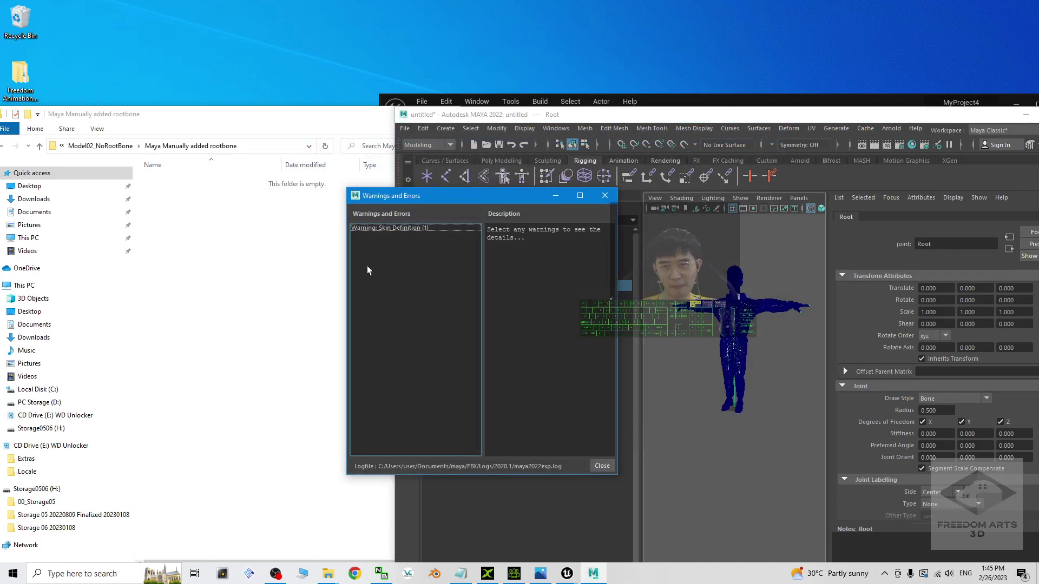
pyautogui.click(605, 195)
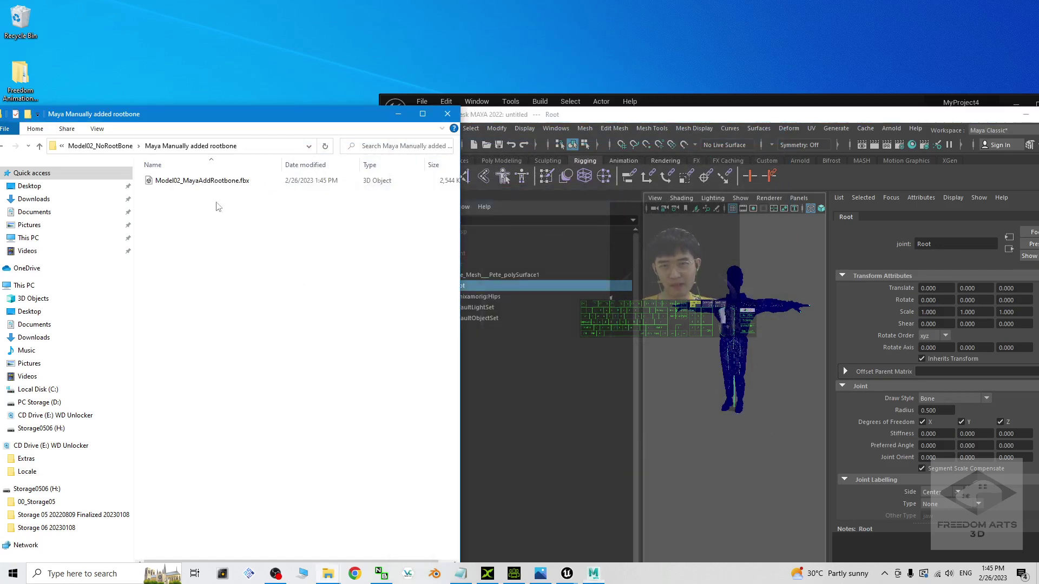
# Switch to Unreal Engine, create a folder named Model02_withRootbone_Maya in the project's Content folder and open it.
pyautogui.moveTo(863, 115); pyautogui.dragTo(644, 211)
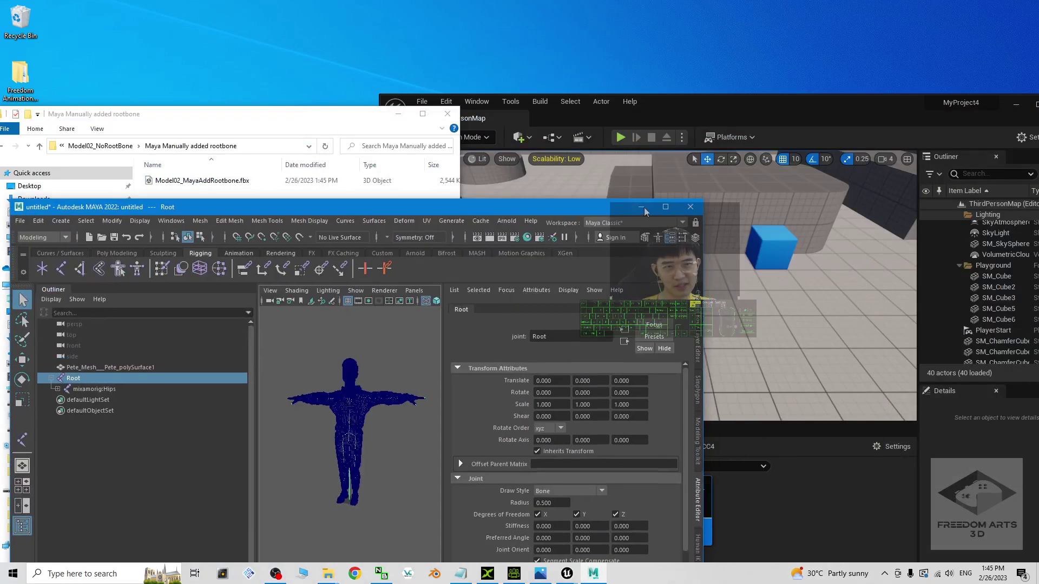
pyautogui.click(644, 209)
pyautogui.moveTo(705, 112); pyautogui.dragTo(666, 60)
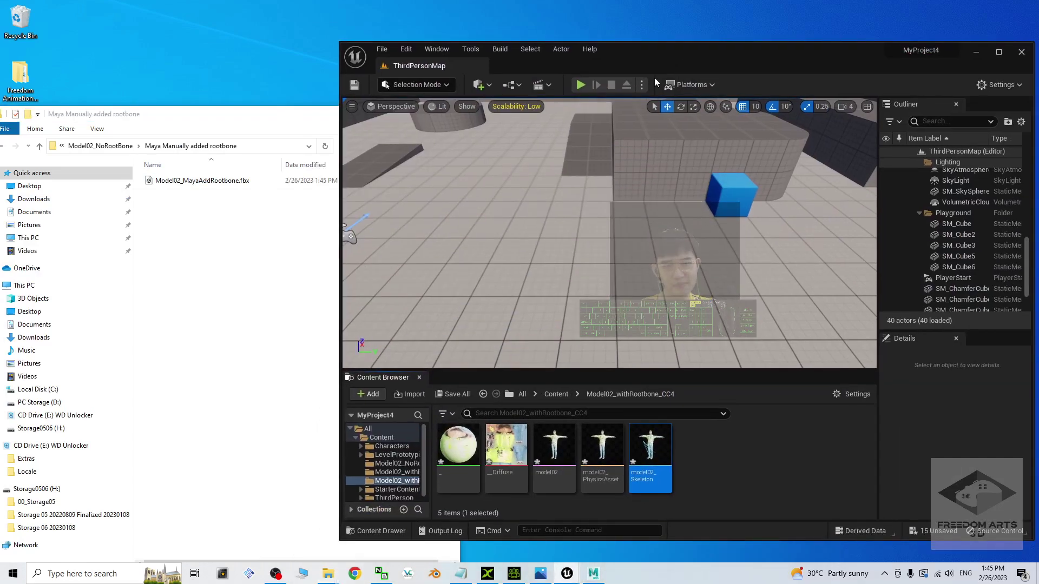
pyautogui.click(561, 394)
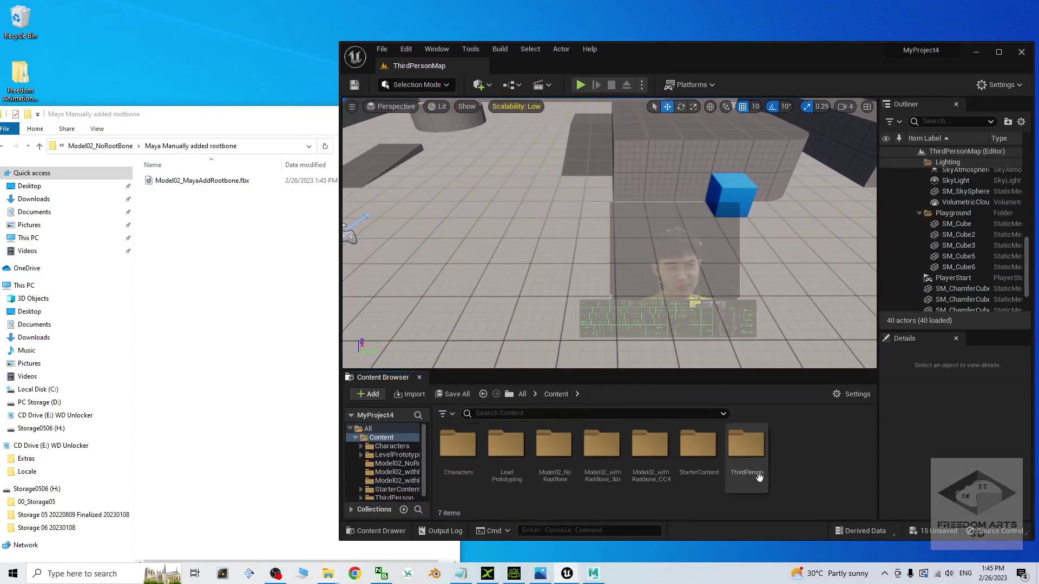
pyautogui.rightClick(788, 503)
pyautogui.click(841, 172)
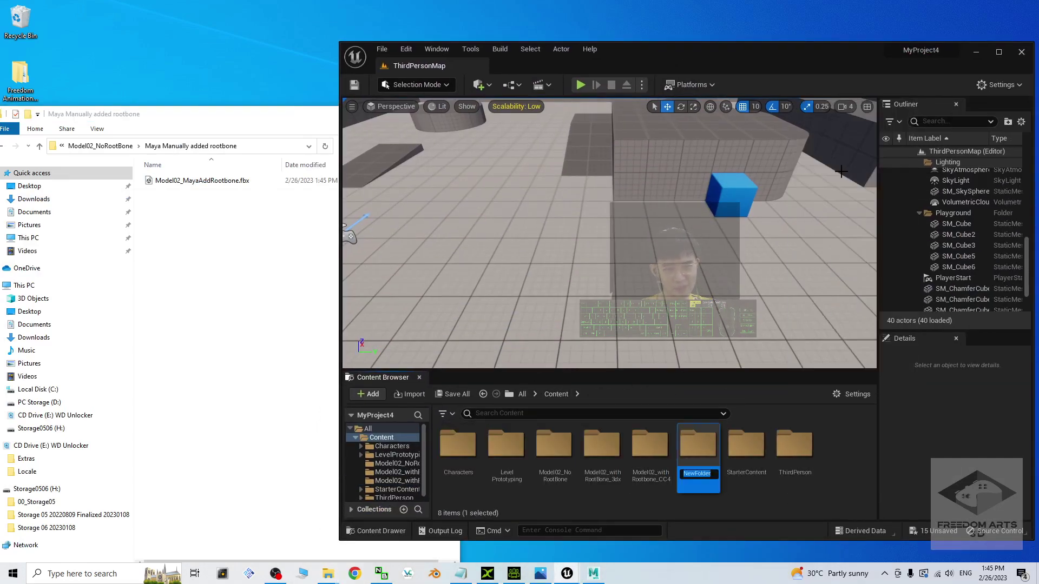
pyautogui.write('Model02_')
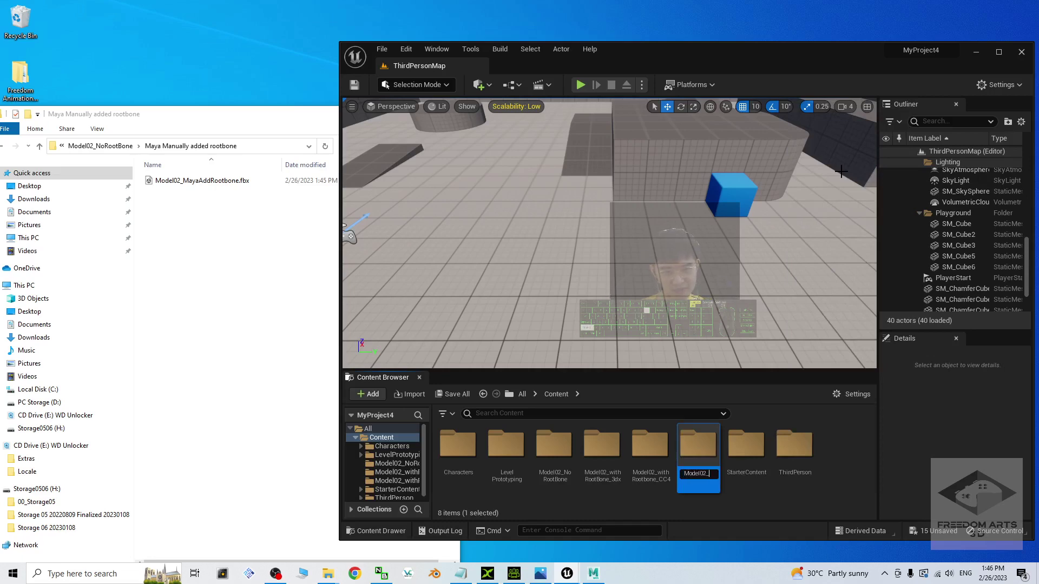
pyautogui.write('withRootbone_')
pyautogui.write('Maya')
pyautogui.press('Return')
pyautogui.press('Return')
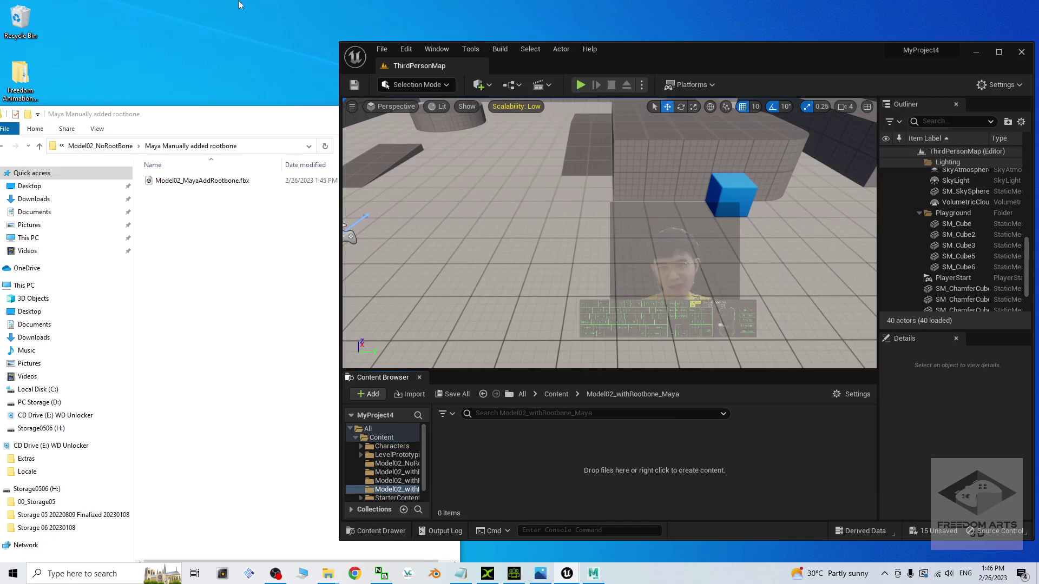
# Import all of Model02_MayaAddRootbone.fbx into the Model02_withRootbone_Maya folder and close the message log.
pyautogui.moveTo(202, 180); pyautogui.dragTo(533, 447)
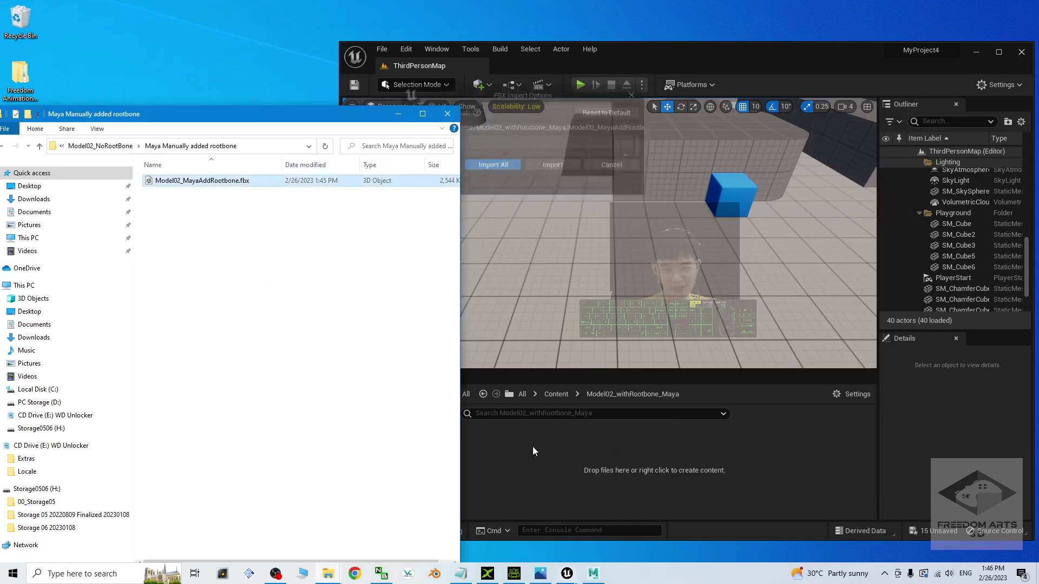
pyautogui.click(487, 495)
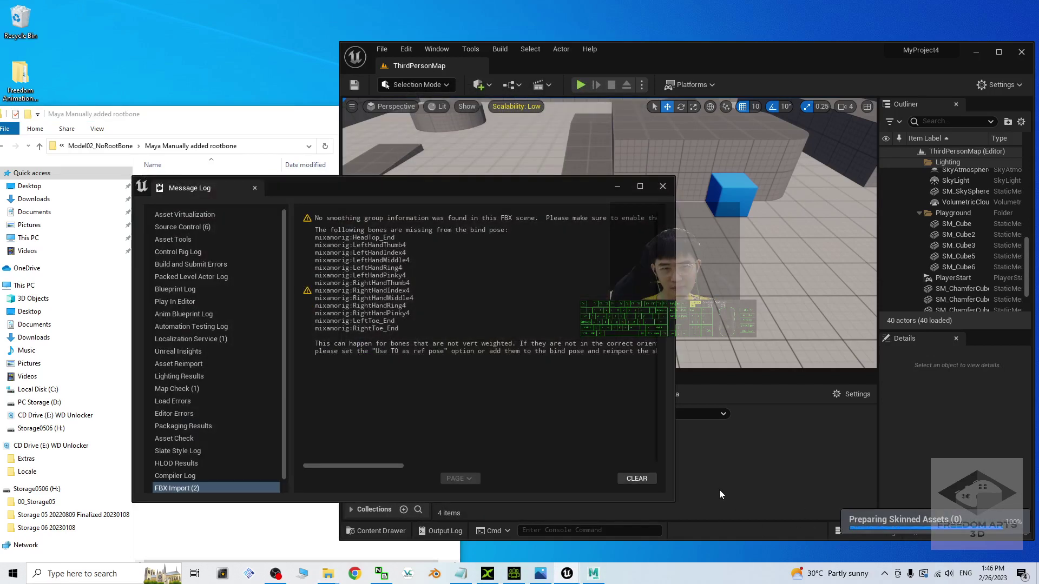
pyautogui.click(659, 188)
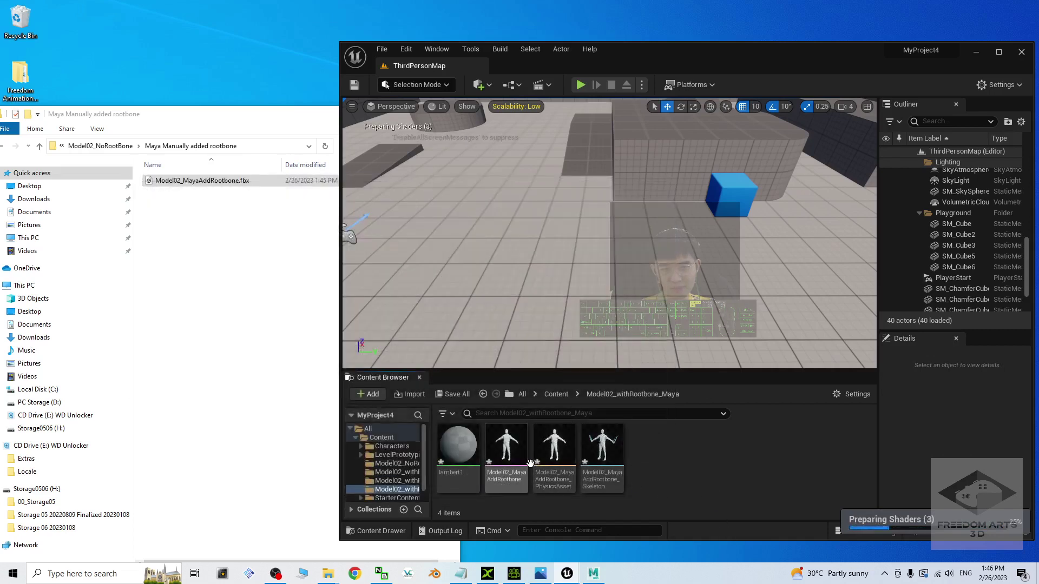
# Open the imported Model02_MayaAddRootbone skeletal mesh and assign the Model02a_Mat material to its Element 0 slot.
pyautogui.doubleClick(508, 457)
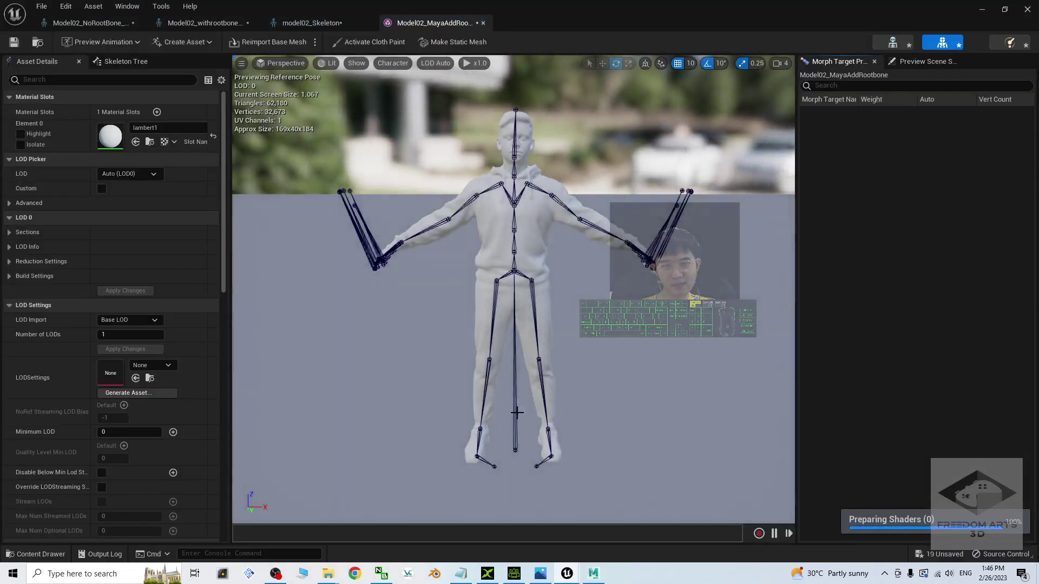
pyautogui.click(517, 415)
pyautogui.click(648, 410)
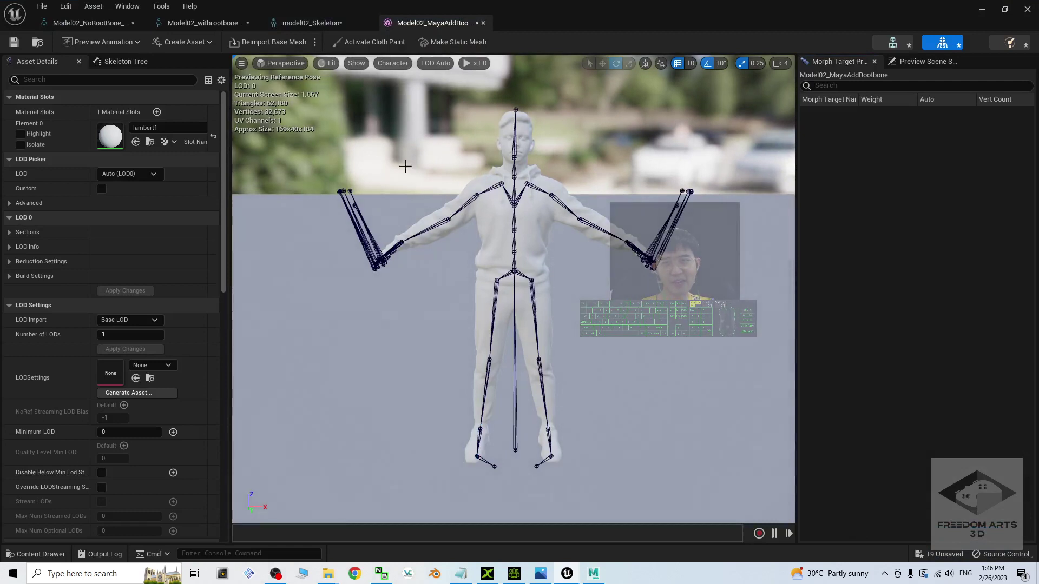
pyautogui.click(163, 128)
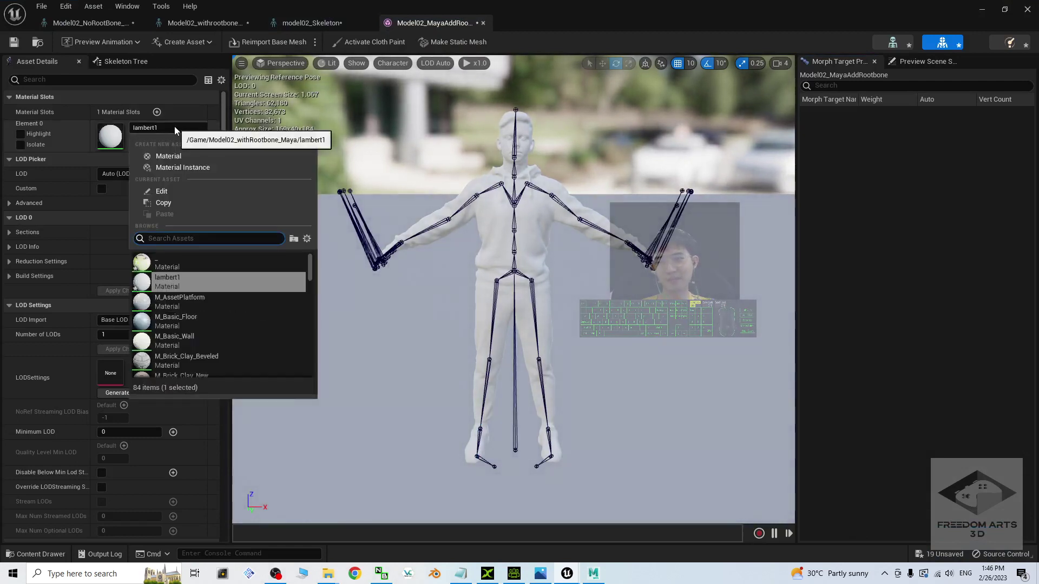
pyautogui.write('model02')
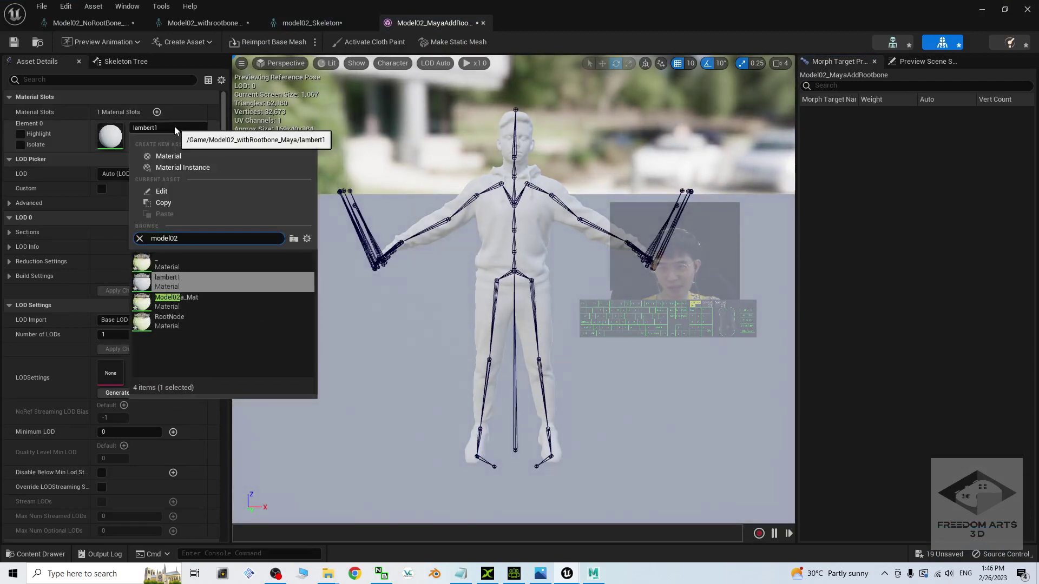
pyautogui.click(203, 300)
# Select the root bone at the character's feet, test moving it sideways along its red axis, and undo the movement.
pyautogui.scroll(5, 522, 427)
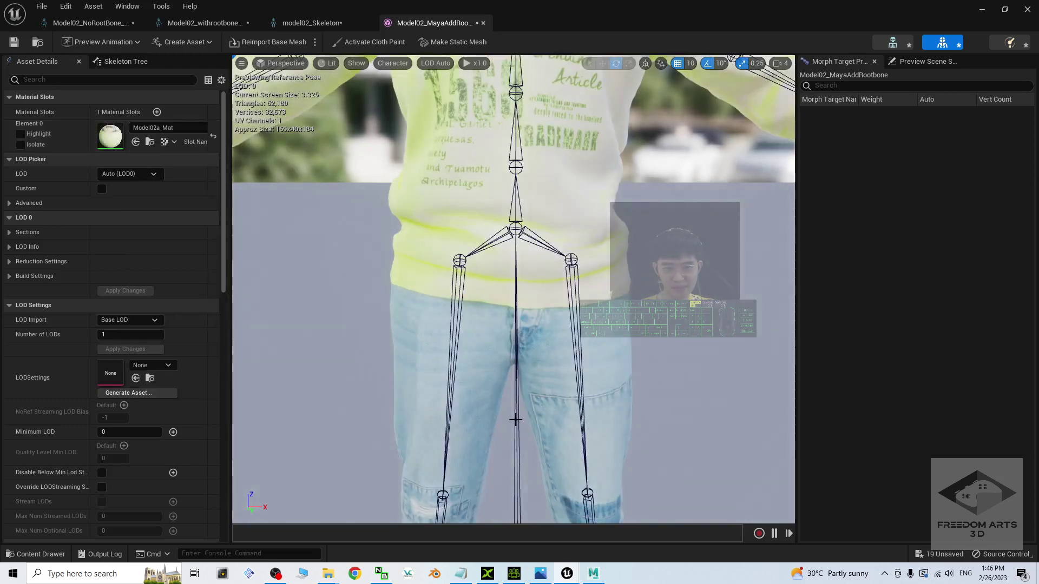
pyautogui.click(515, 419)
pyautogui.scroll(-8, 606, 411)
pyautogui.scroll(5, 607, 412)
pyautogui.keyDown('alt'); pyautogui.moveTo(651, 382); pyautogui.dragTo(547, 385); pyautogui.keyUp('alt')
pyautogui.press('w')
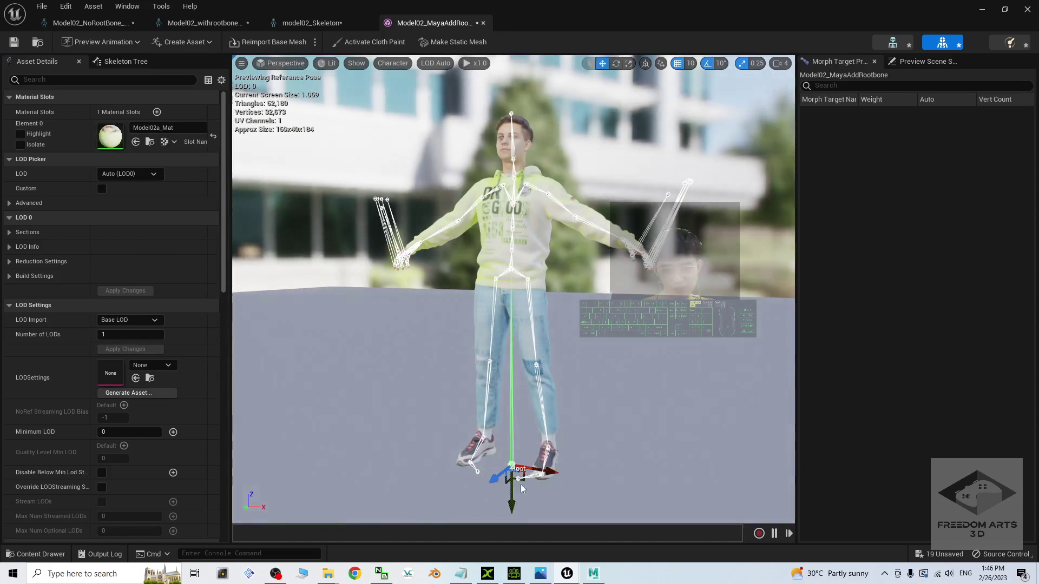
pyautogui.press('w')
pyautogui.moveTo(548, 471); pyautogui.dragTo(512, 465)
pyautogui.hotkey('ctrl', 'z')
pyautogui.hotkey('ctrl', 'z')
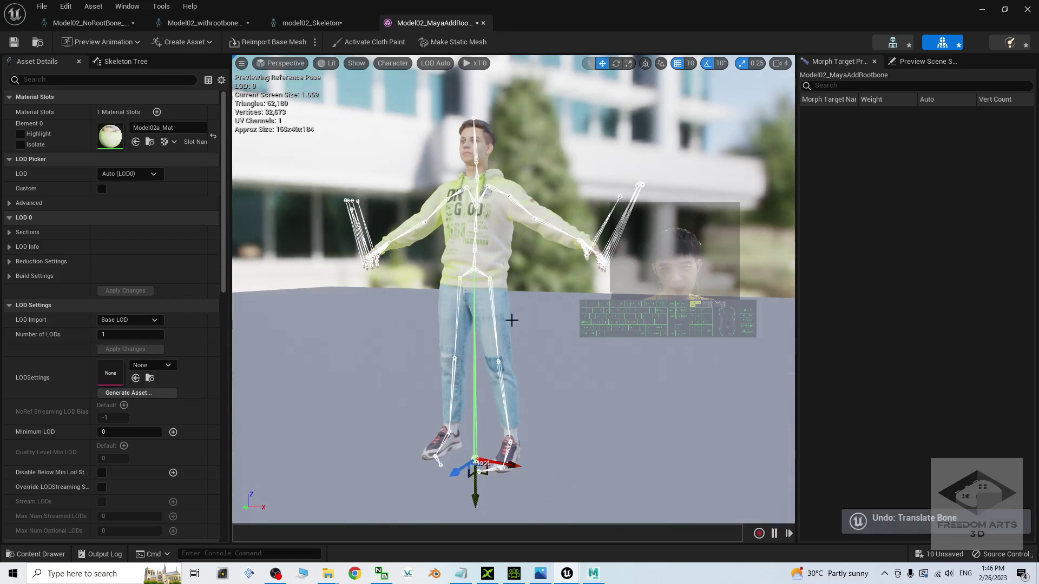
# Select the hips bone and move it sideways along its red axis to test it independently of the root bone.
pyautogui.click(511, 267)
pyautogui.moveTo(550, 278); pyautogui.dragTo(474, 261)
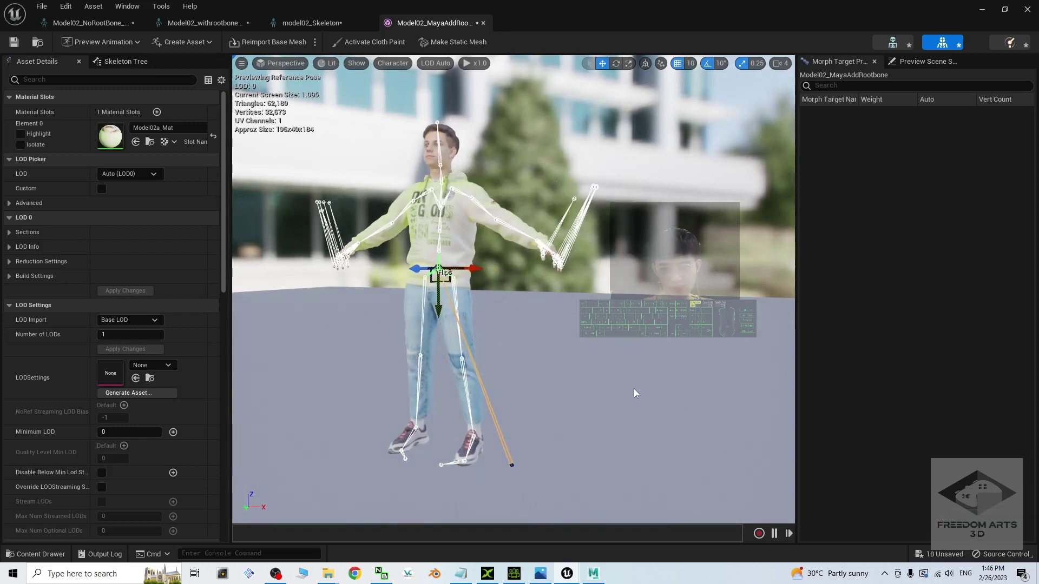
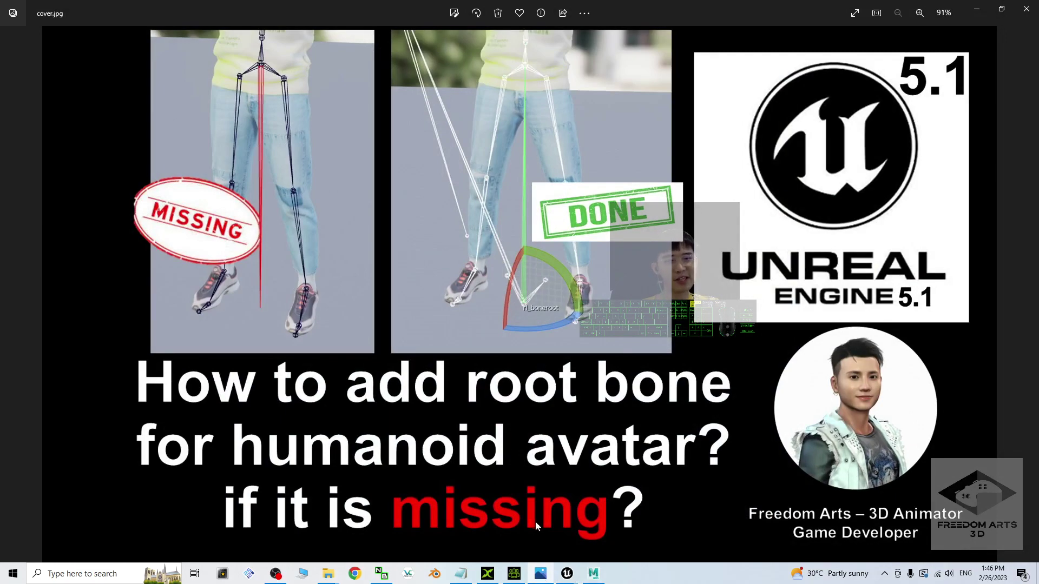
# Show the 3DXchange window and the Character Creator 4 window in turn, minimising each one again.
pyautogui.click(493, 572)
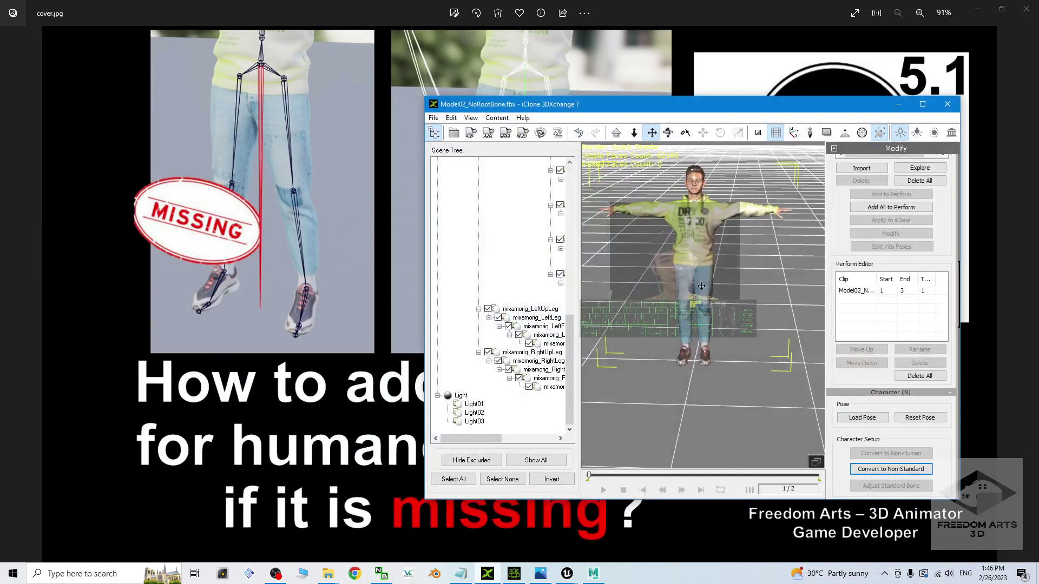
pyautogui.click(898, 104)
pyautogui.click(513, 573)
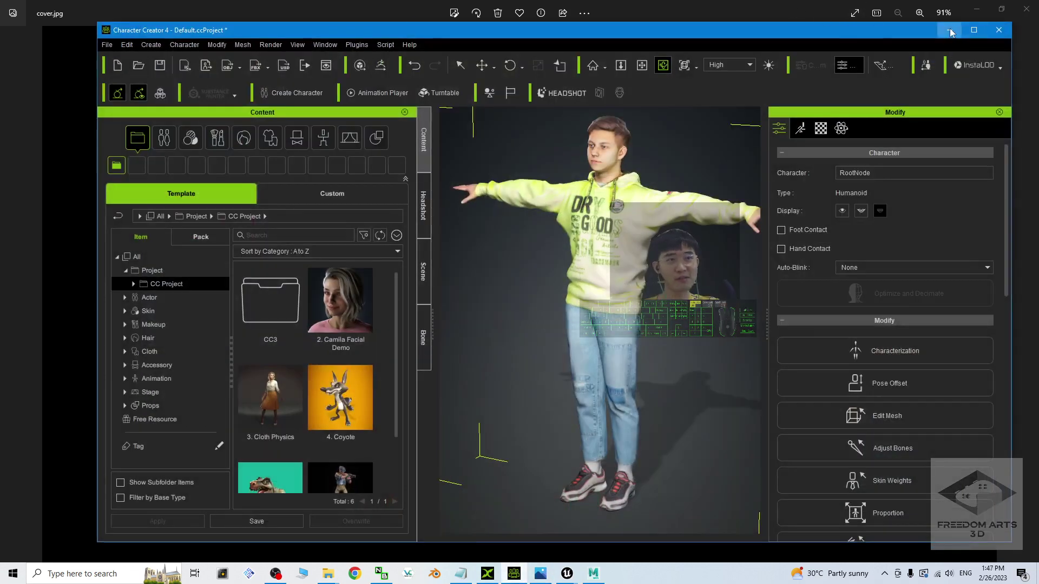
pyautogui.click(950, 31)
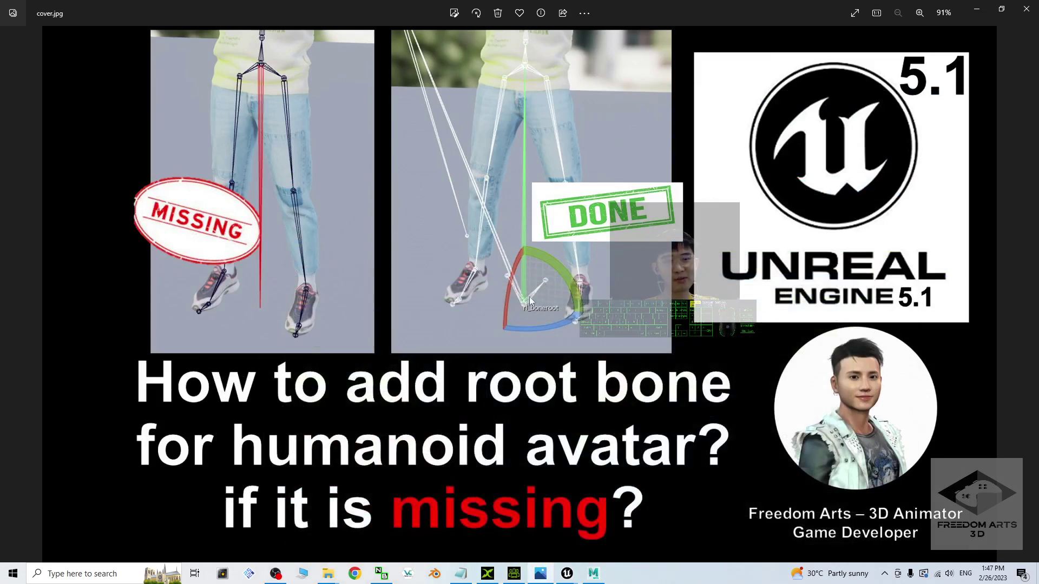
# Switch to the notes.txt file in Notepad and review the Character Creator 4 and iClone 8 download links.
pyautogui.click(460, 573)
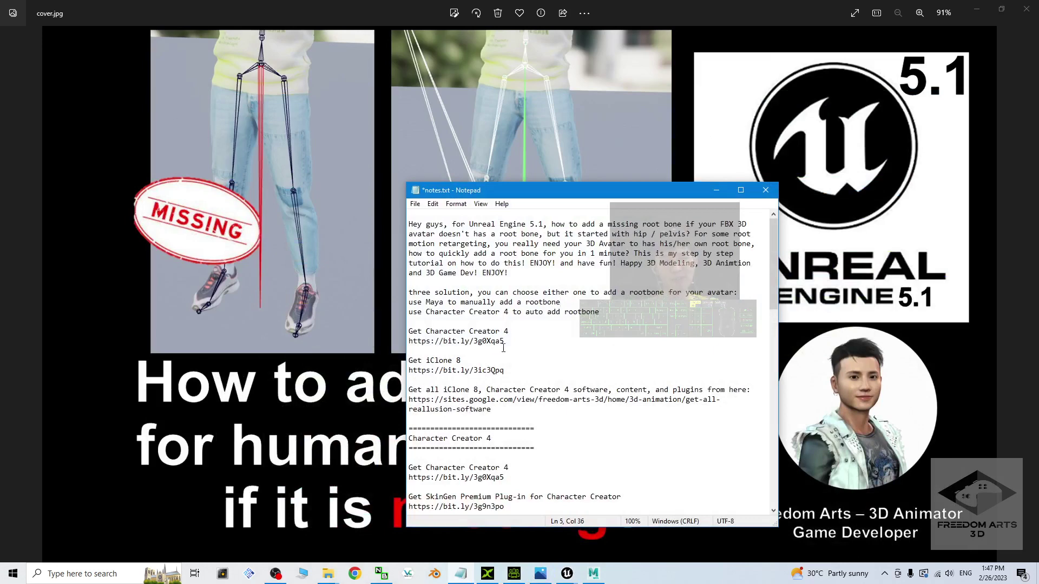
pyautogui.moveTo(506, 341); pyautogui.dragTo(407, 340)
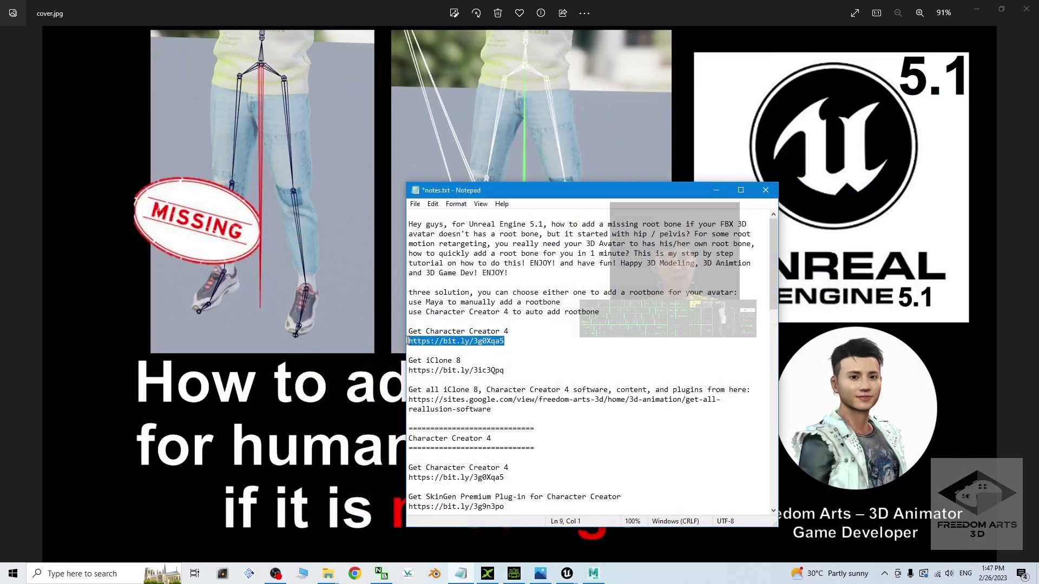
pyautogui.click(508, 336)
pyautogui.moveTo(509, 339); pyautogui.dragTo(414, 341)
pyautogui.click(519, 344)
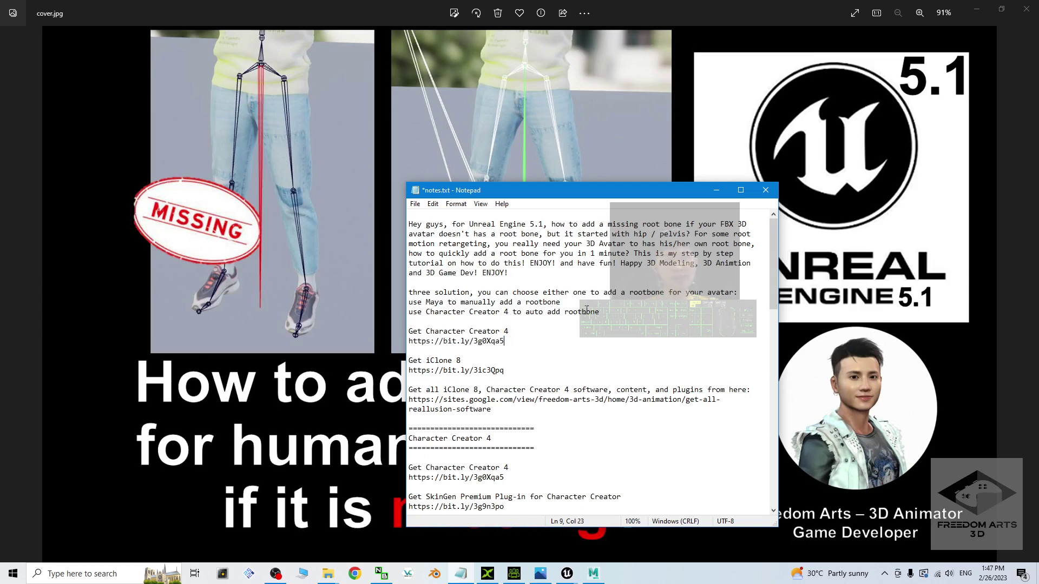
pyautogui.press('Down')
pyautogui.scroll(-3, 556, 364)
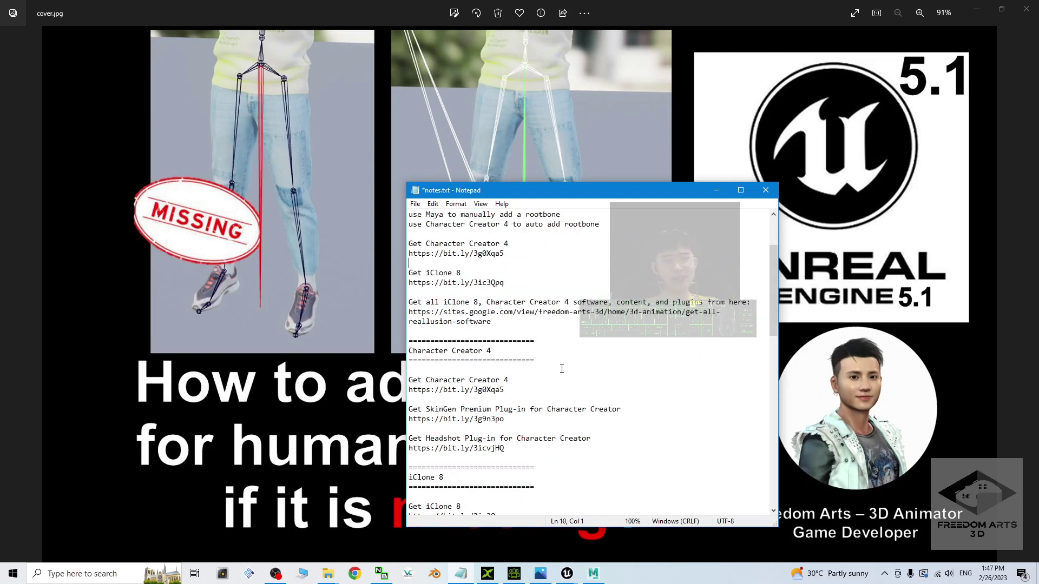
pyautogui.scroll(3, 531, 321)
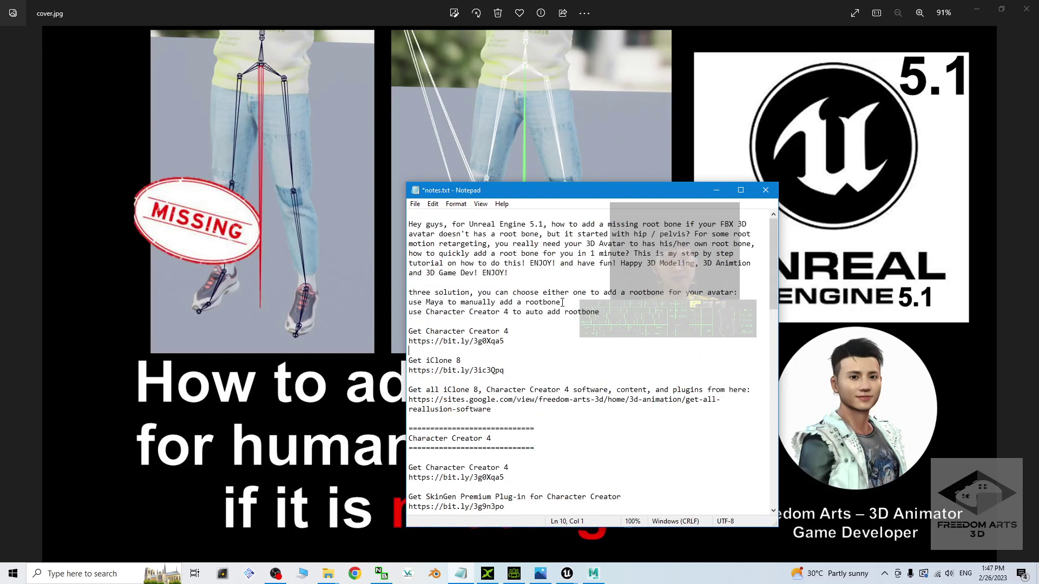
# Move the line "use Maya to manually add a rootbone" below the Character Creator 4 line.
pyautogui.moveTo(561, 303); pyautogui.dragTo(409, 303)
pyautogui.click(517, 302)
pyautogui.moveTo(561, 303); pyautogui.dragTo(403, 302)
pyautogui.hotkey('ctrl', 'c')
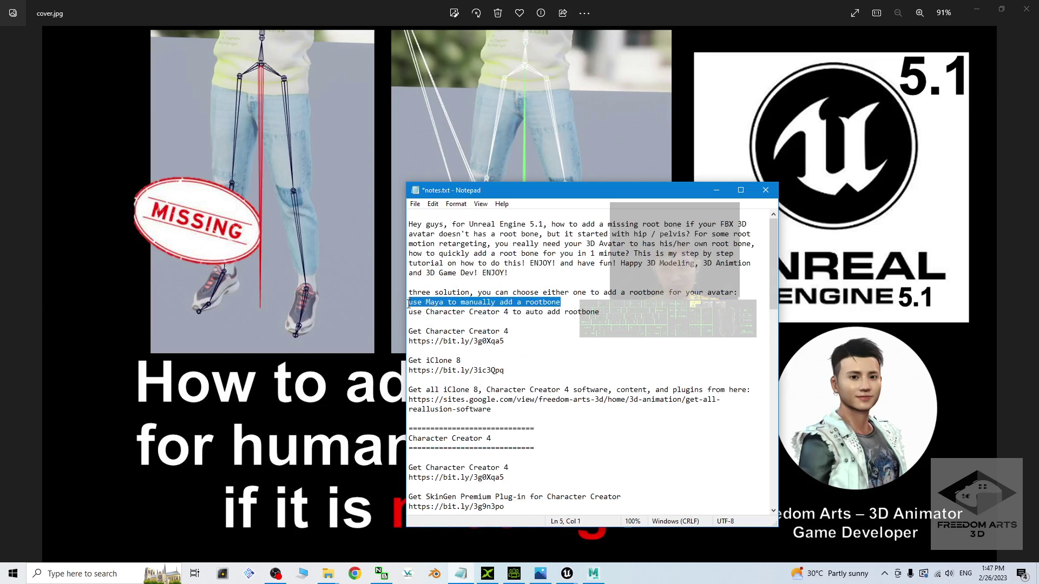
pyautogui.press('Delete')
pyautogui.press('Delete')
pyautogui.click(609, 301)
pyautogui.press('Return')
pyautogui.hotkey('ctrl', 'v')
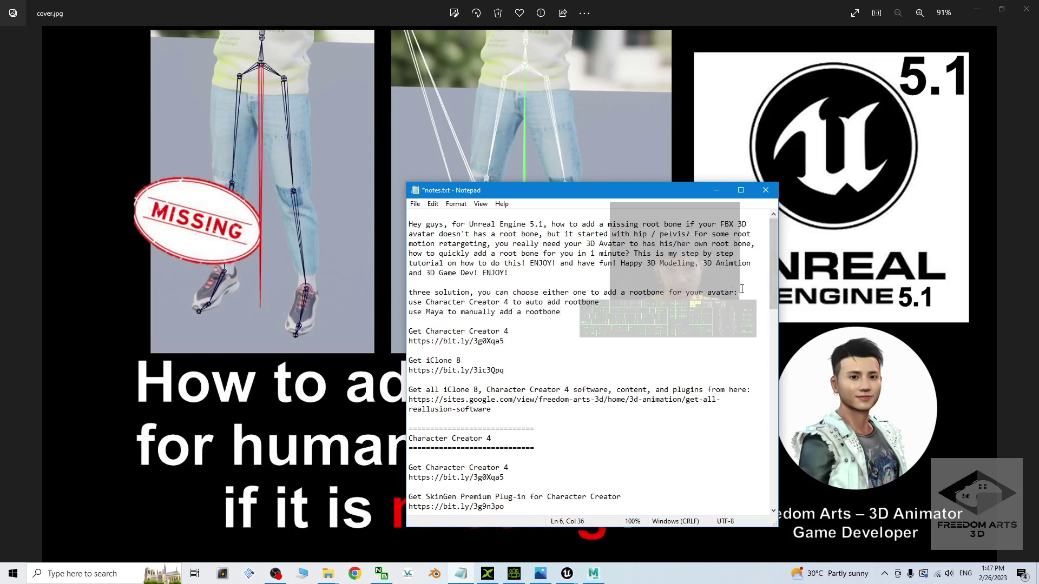
# Duplicate the line "use Character Creator 4 to auto add rootbone" directly under the "three solution" sentence.
pyautogui.click(742, 289)
pyautogui.press('Return')
pyautogui.moveTo(603, 312); pyautogui.dragTo(412, 304)
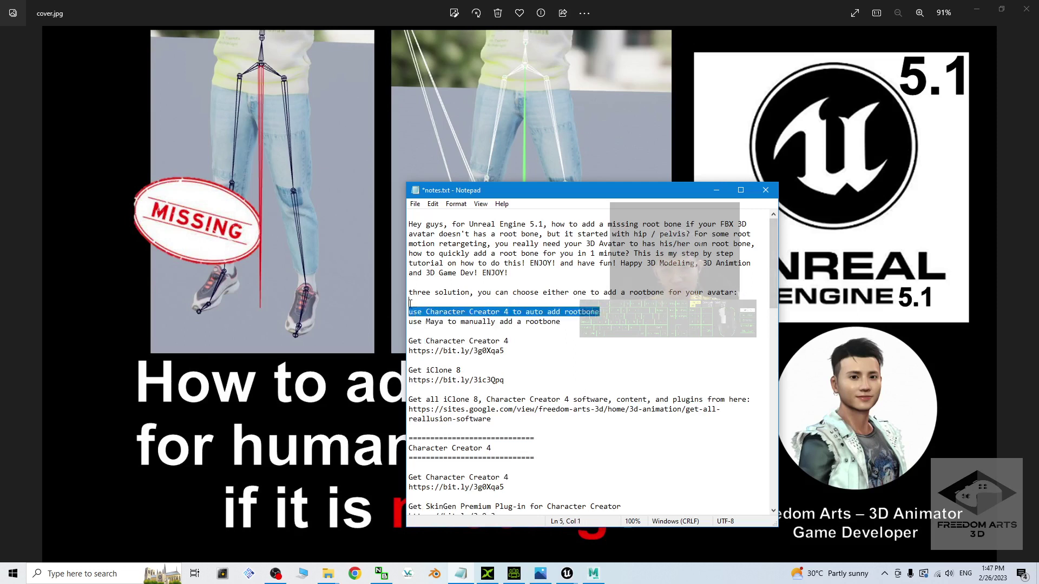
pyautogui.hotkey('ctrl', 'c')
pyautogui.click(417, 303)
pyautogui.hotkey('ctrl', 'v')
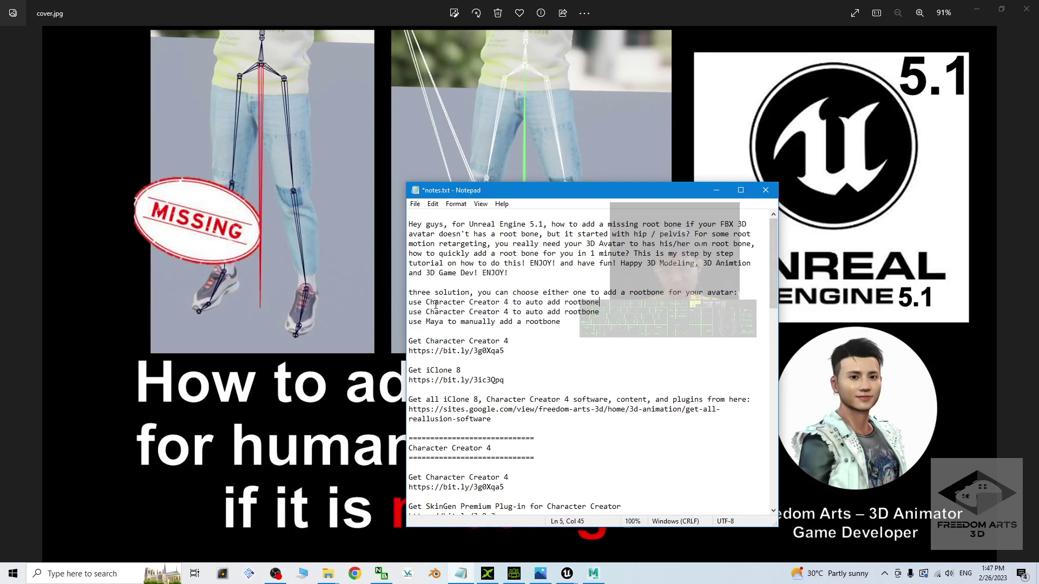
# Change the first solution line to "use 3DXchange to auto add rootbone (Fail)".
pyautogui.moveTo(427, 304); pyautogui.dragTo(509, 303)
pyautogui.write('#')
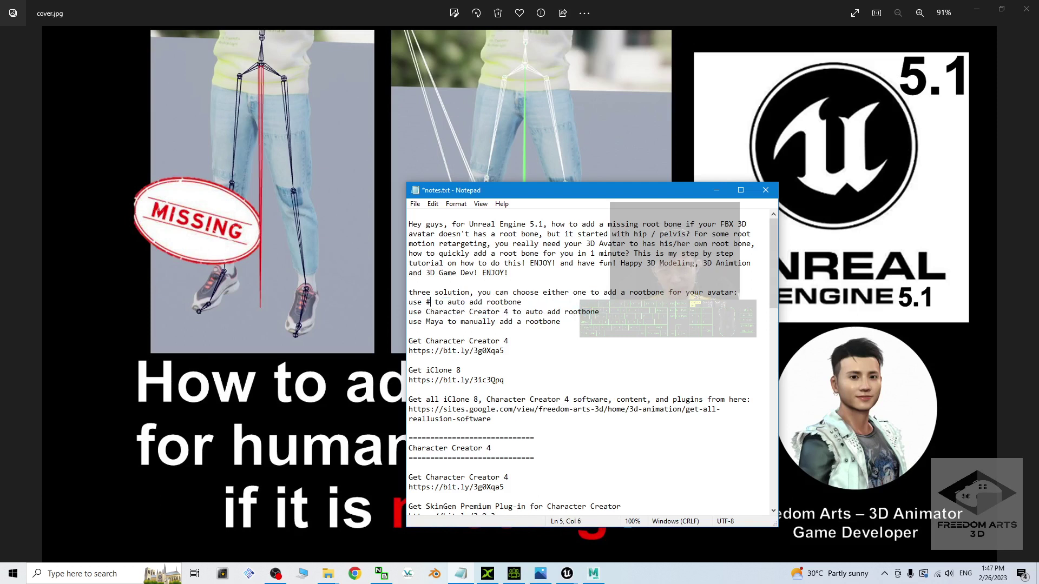
pyautogui.press('BackSpace')
pyautogui.write('3DXchange')
pyautogui.press('End')
pyautogui.write('(Fa')
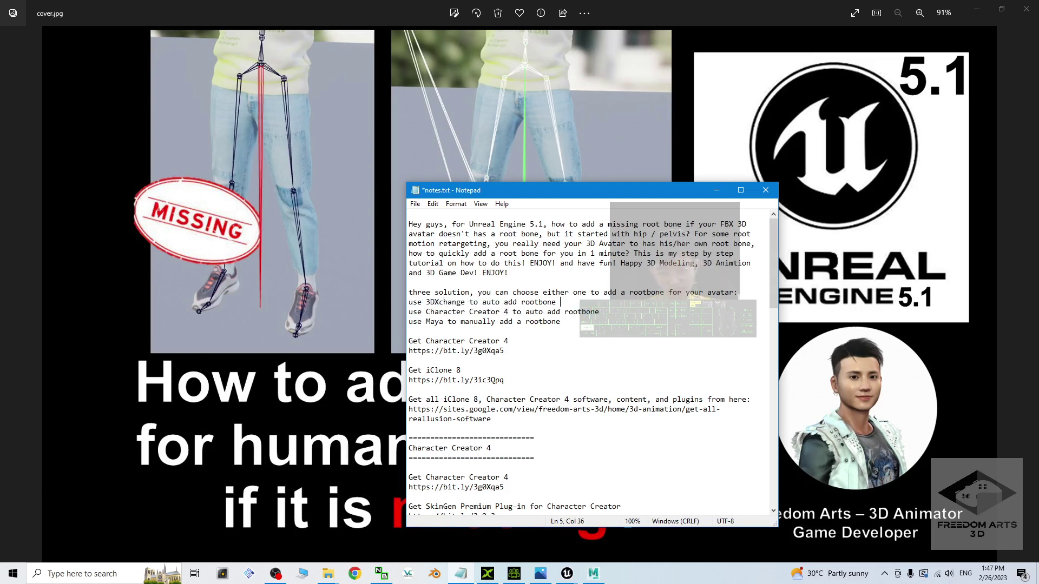
pyautogui.write('il)(Success)')
# Append "(Success)" to both the Character Creator 4 line and the Maya line.
pyautogui.click(612, 320)
pyautogui.write('(Success)')
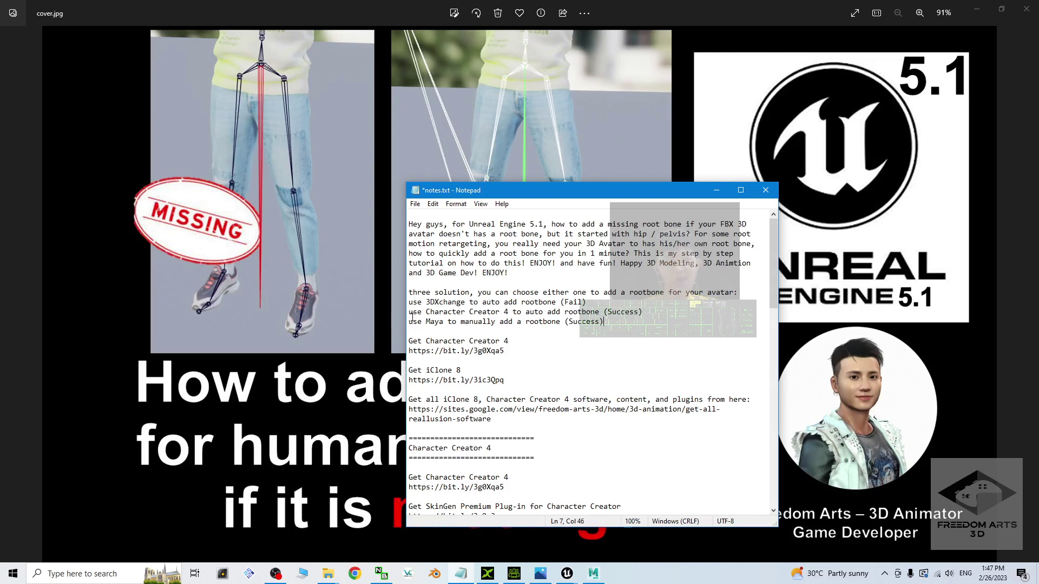
# Highlight Character Creator 4 in the solution list and return to the cover.jpg image.
pyautogui.moveTo(430, 313); pyautogui.dragTo(503, 314)
pyautogui.click(622, 371)
pyautogui.click(247, 290)
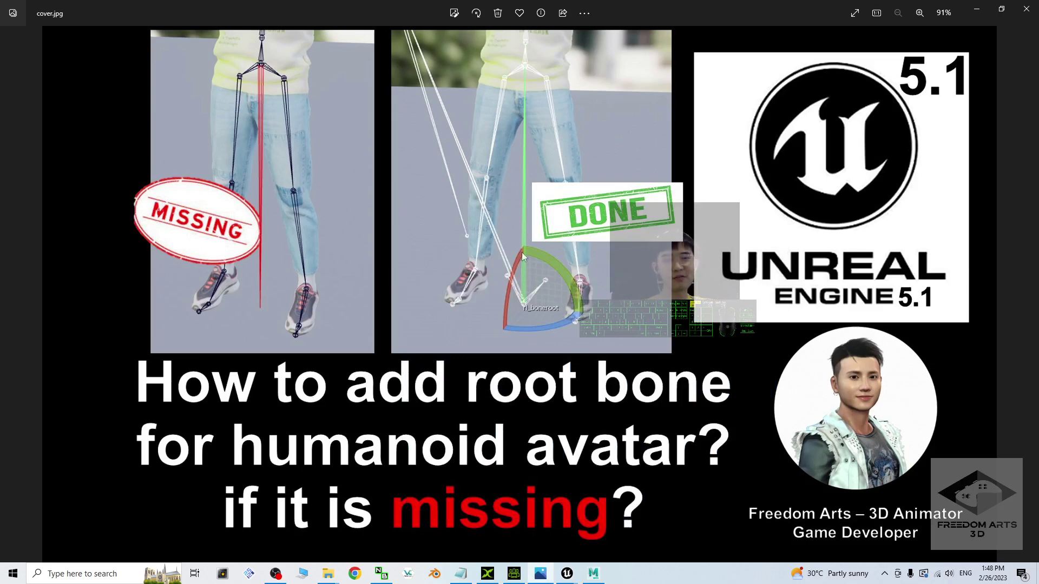
pyautogui.click(276, 575)
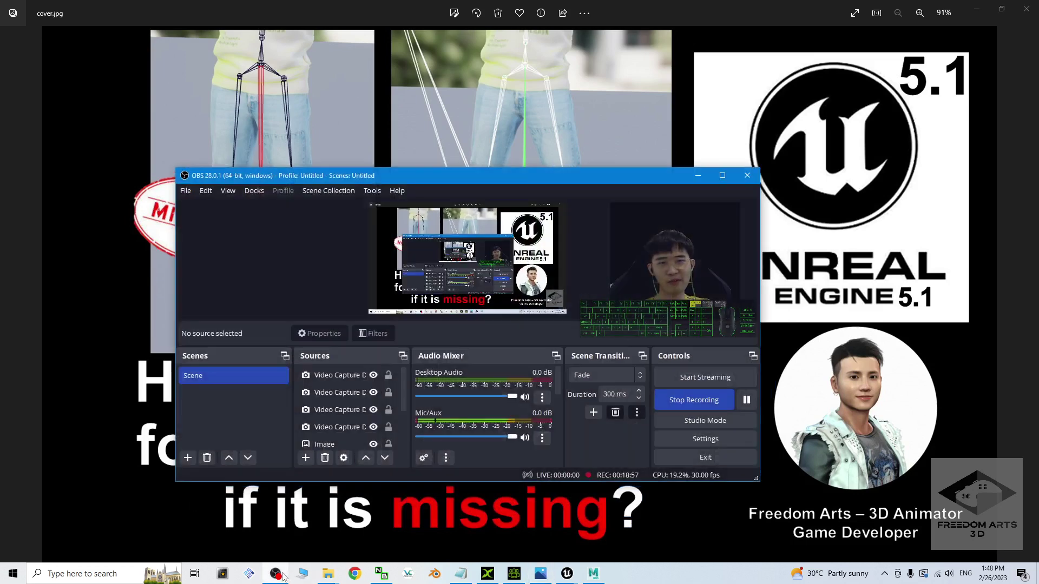
pyautogui.click(277, 576)
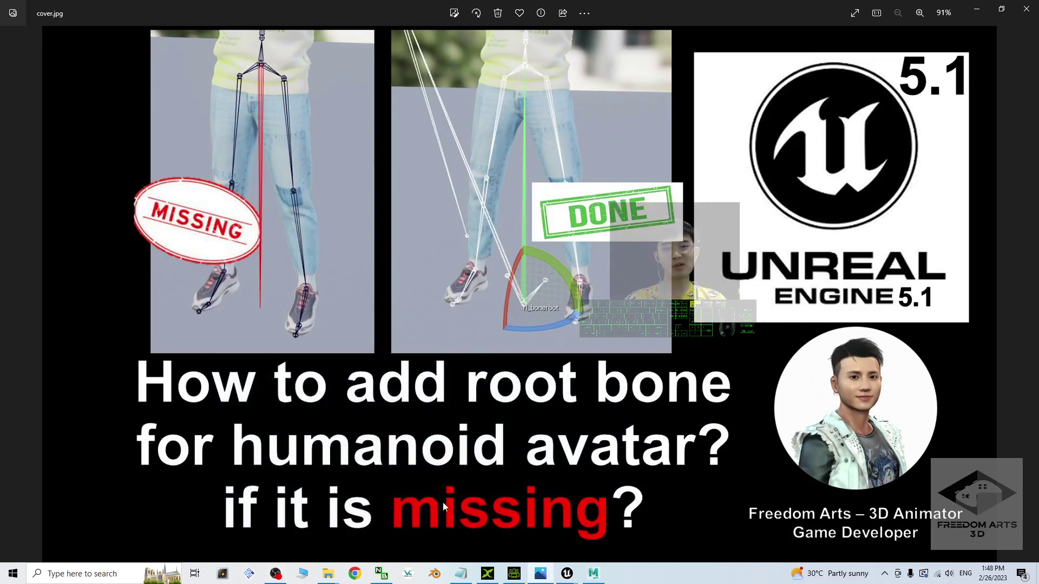
# Switch to the Model02_MayaAddRootbone editor in Unreal Engine and select the root bone at the character's feet to inspect it.
pyautogui.moveTo(567, 573)
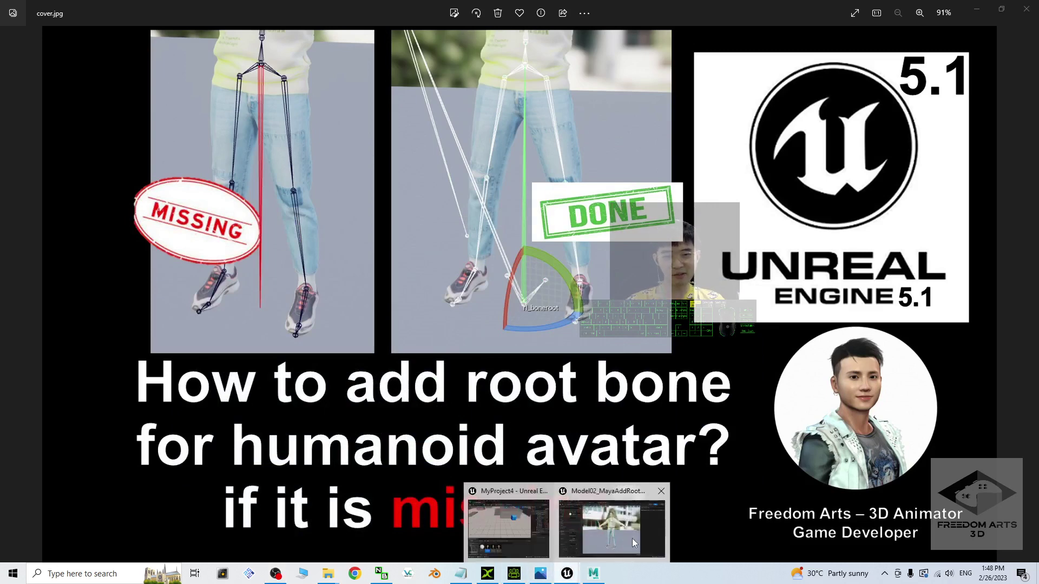
pyautogui.click(632, 538)
pyautogui.click(509, 373)
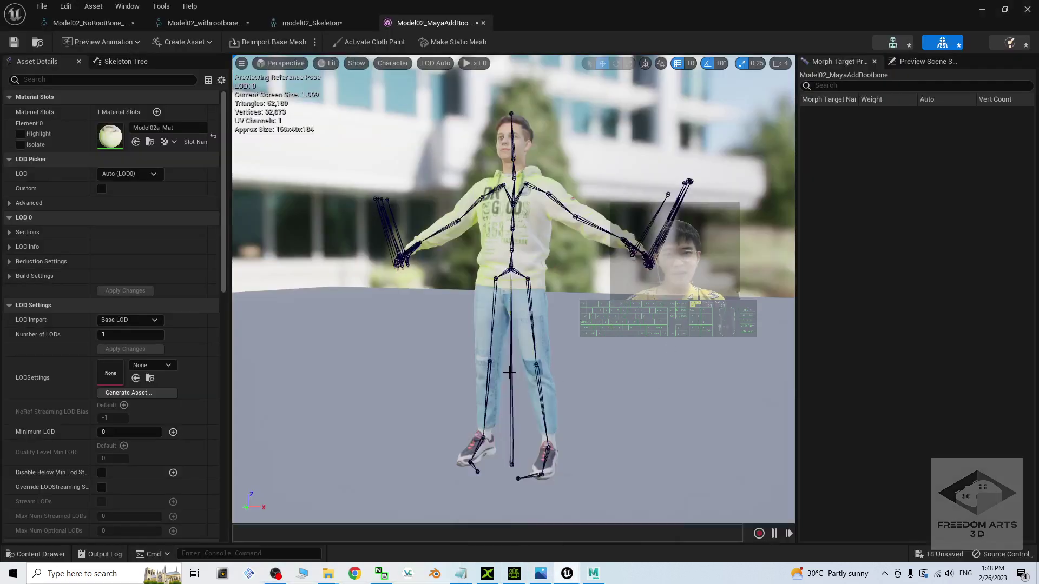
pyautogui.click(512, 430)
pyautogui.keyDown('alt'); pyautogui.moveTo(664, 413); pyautogui.dragTo(703, 411); pyautogui.keyUp('alt')
pyautogui.moveTo(641, 390); pyautogui.dragTo(636, 390)
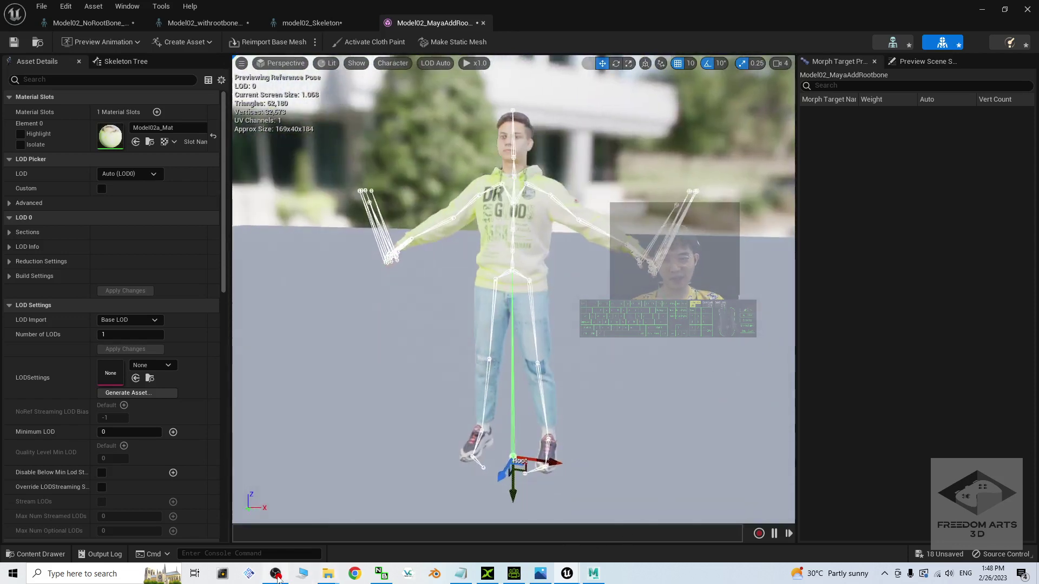